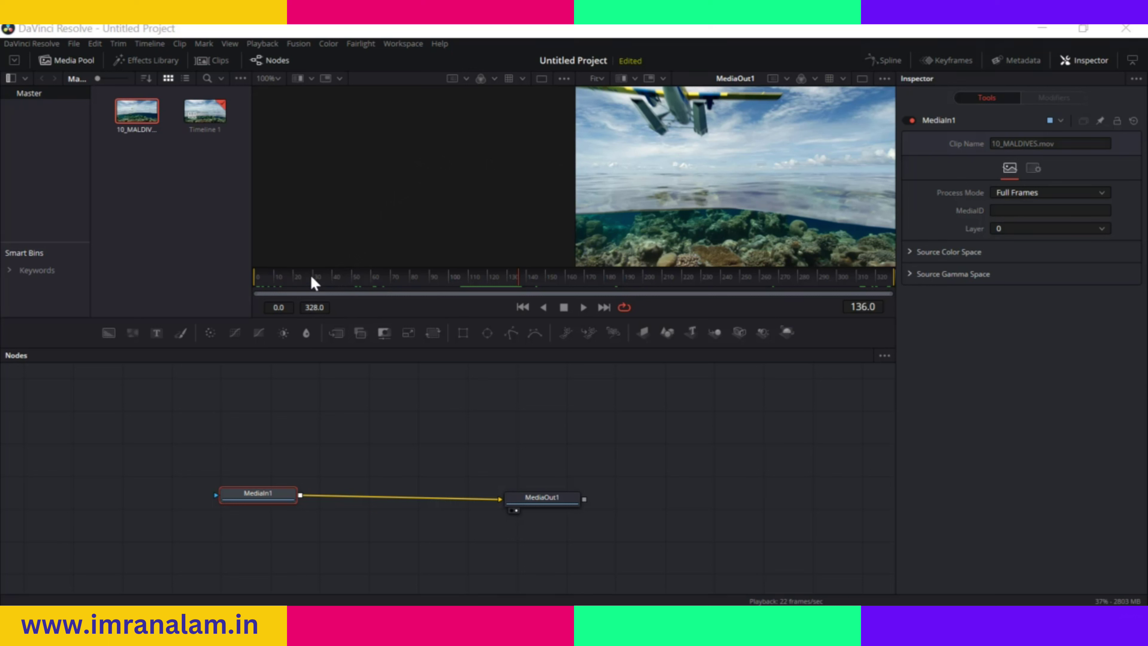
Limit the render range to frames 53 to 89 and play back that section of the clip
click(405, 278)
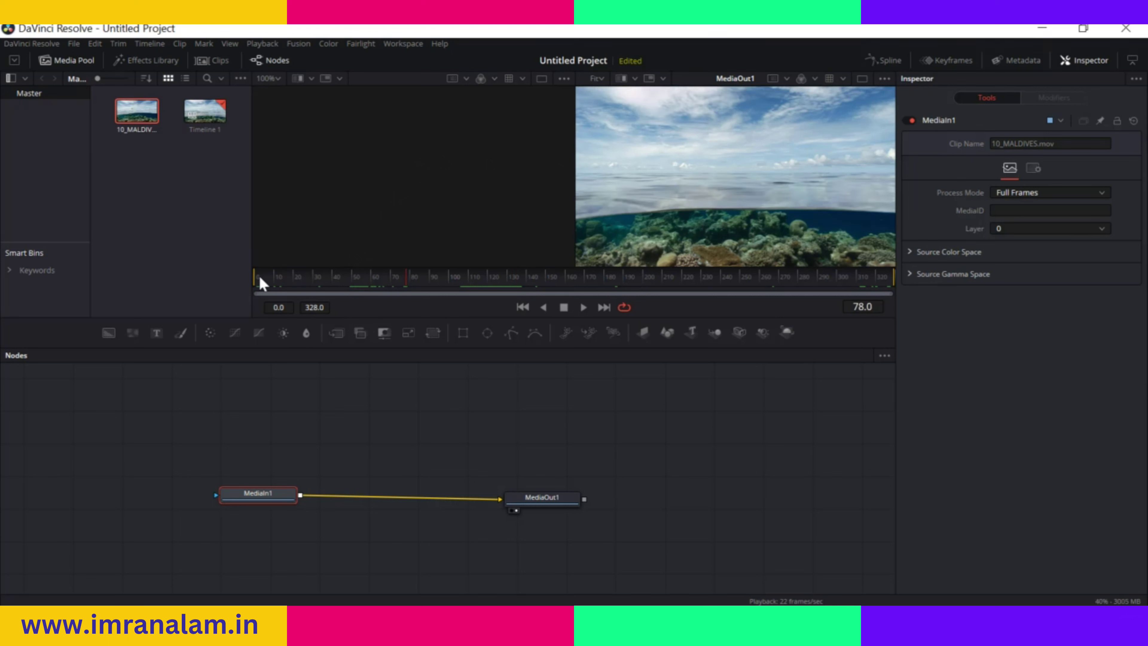
drag(261, 279, 346, 277)
mouse_move(894, 277)
mouse_down()
mouse_move(587, 296)
mouse_move(431, 290)
mouse_up()
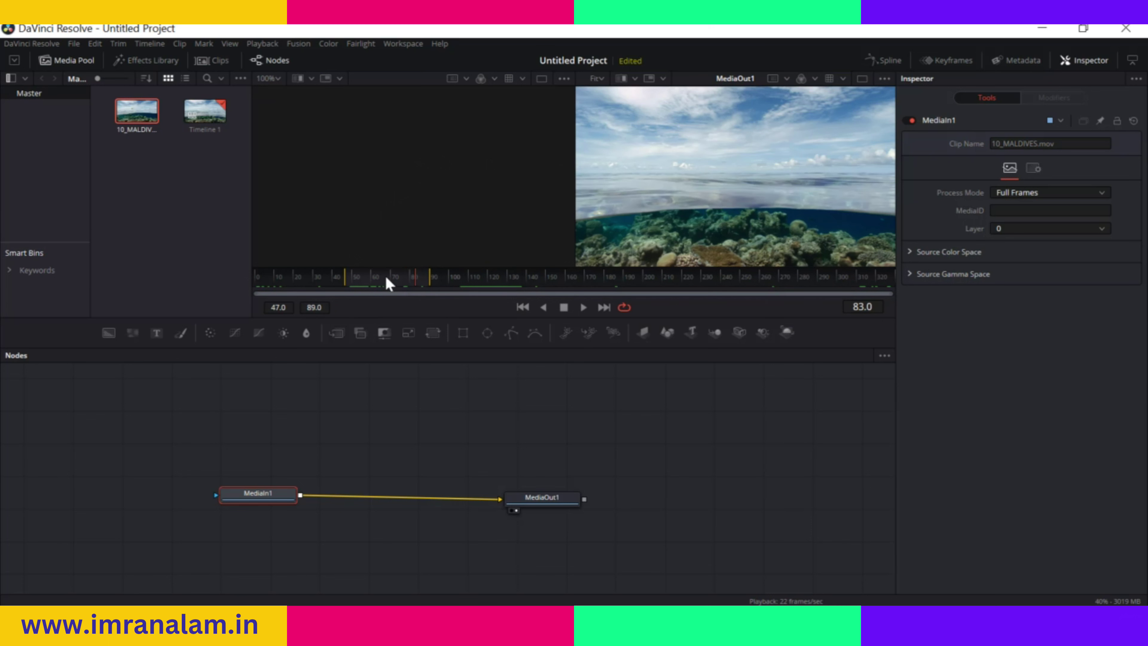
drag(346, 277, 364, 277)
click(584, 308)
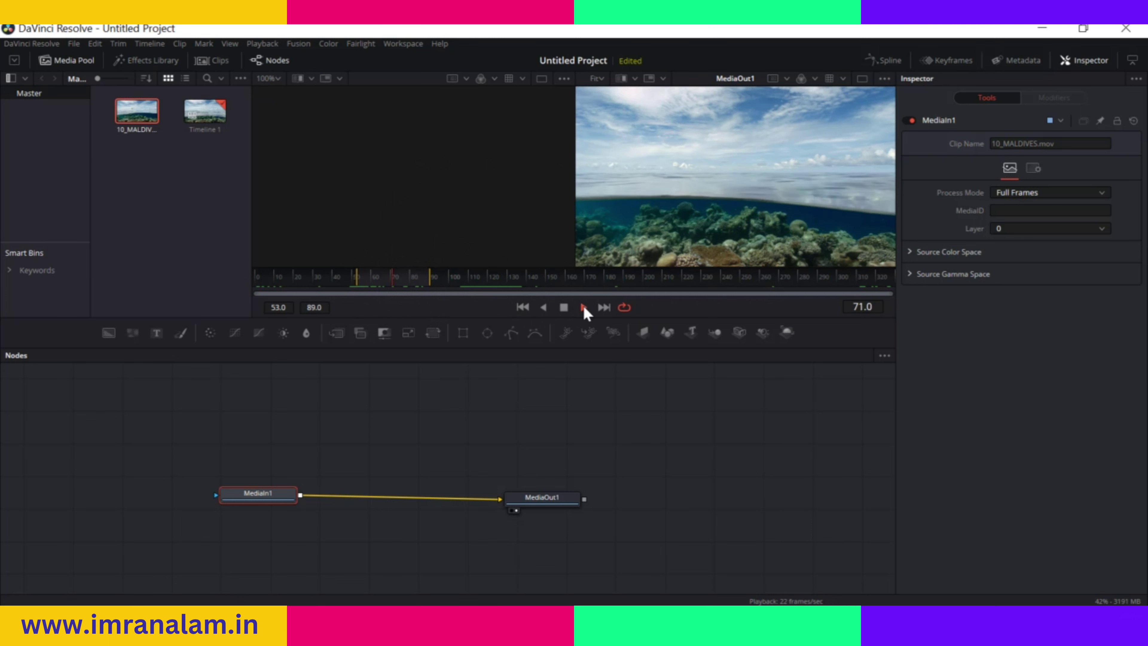
click(565, 308)
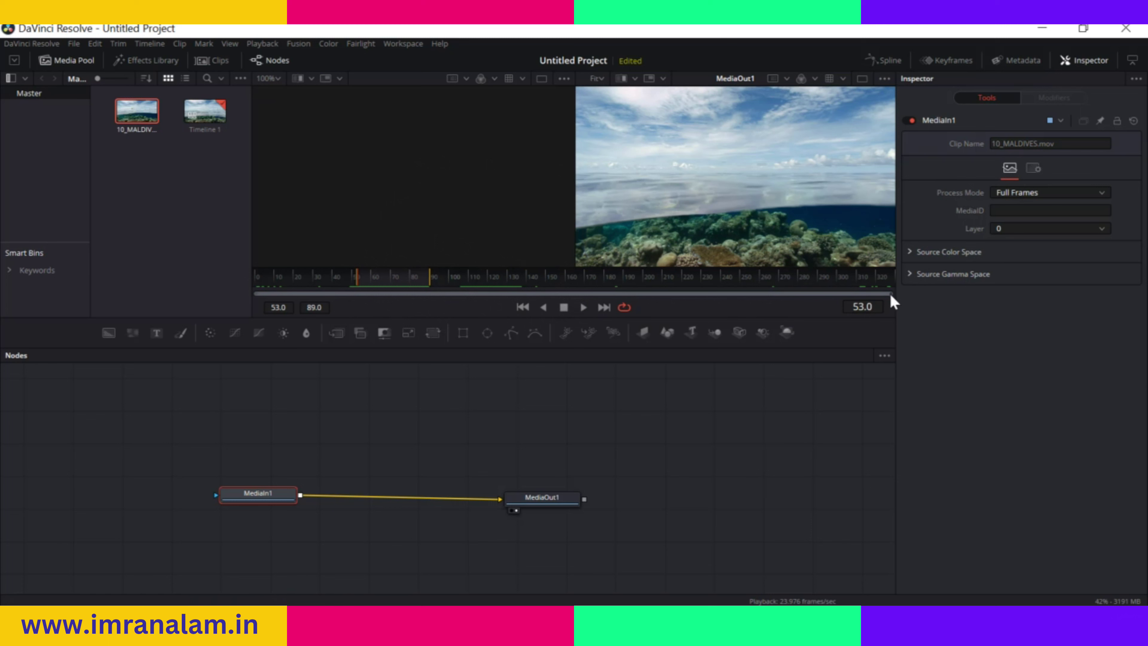
Zoom the time ruler in around the render range, shift the view, and restore it to the full clip length
drag(887, 292, 531, 303)
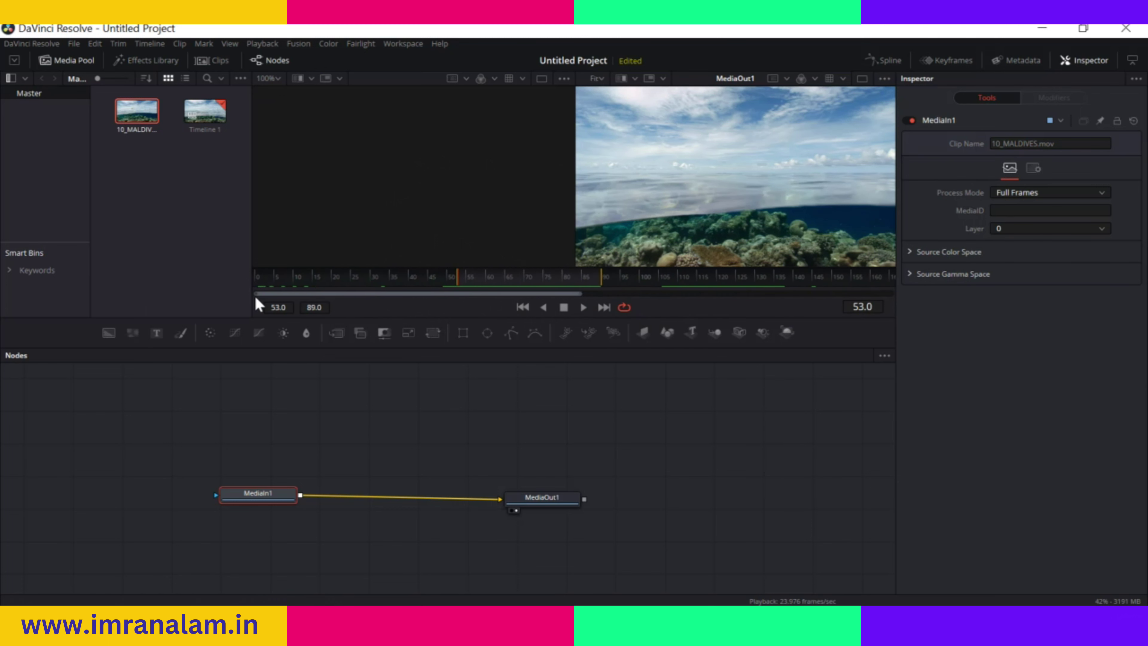
drag(256, 299, 344, 310)
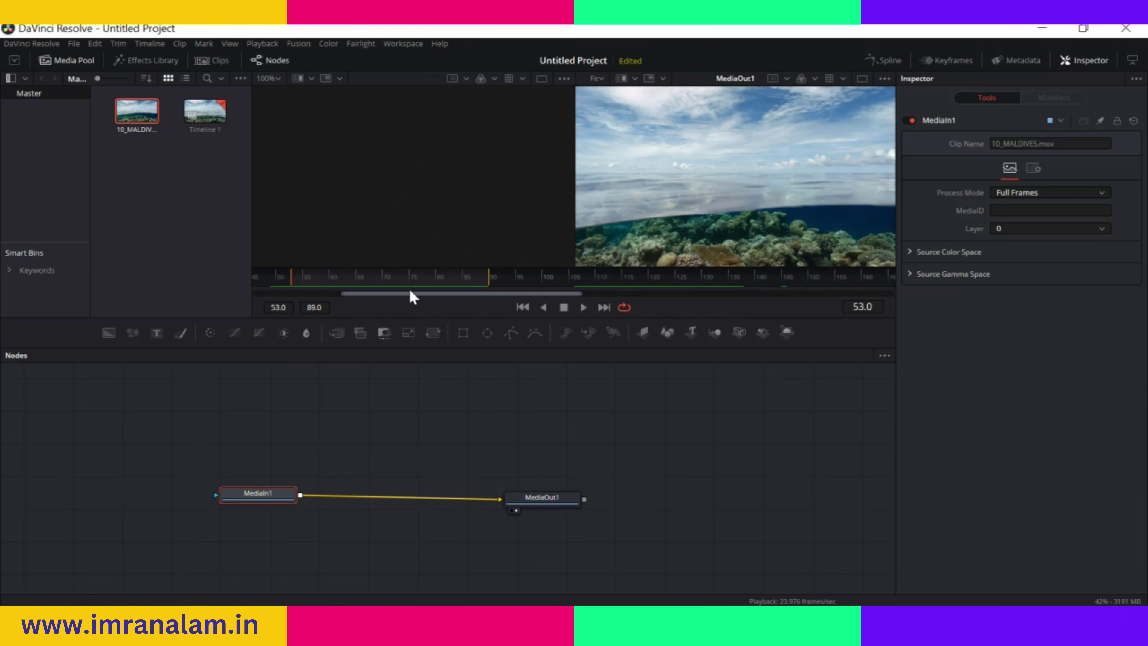
drag(416, 294, 397, 293)
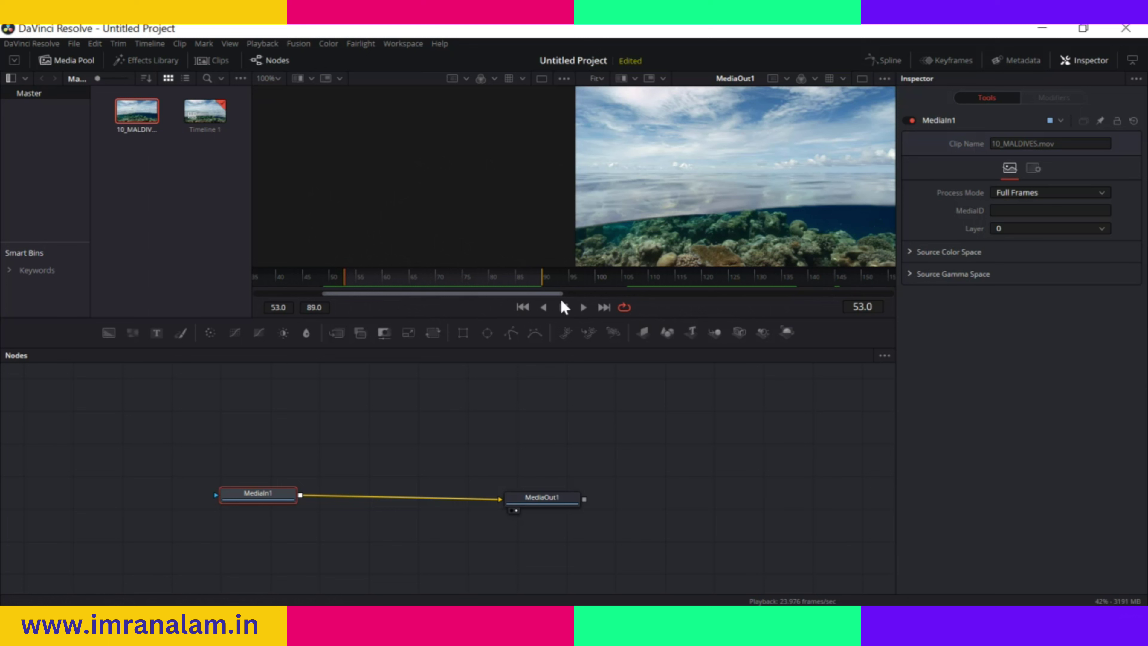
drag(561, 294, 893, 294)
drag(322, 295, 215, 303)
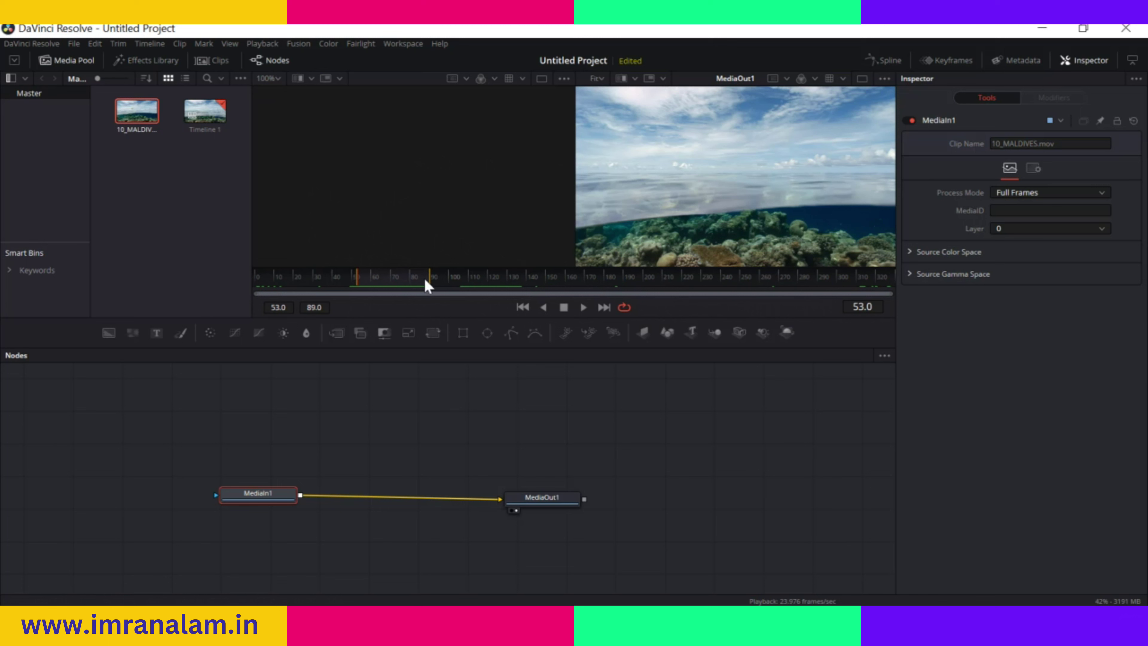
Extend the render range's end to frame 328 and move the playhead to frame 0
drag(427, 282, 894, 282)
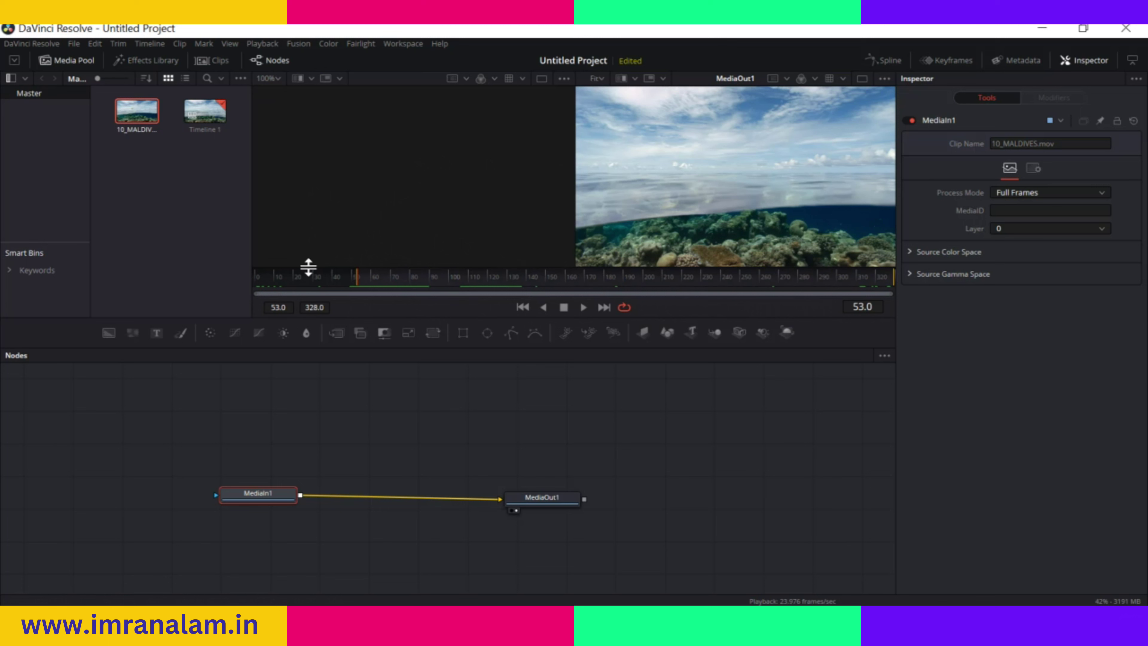
drag(354, 277, 233, 290)
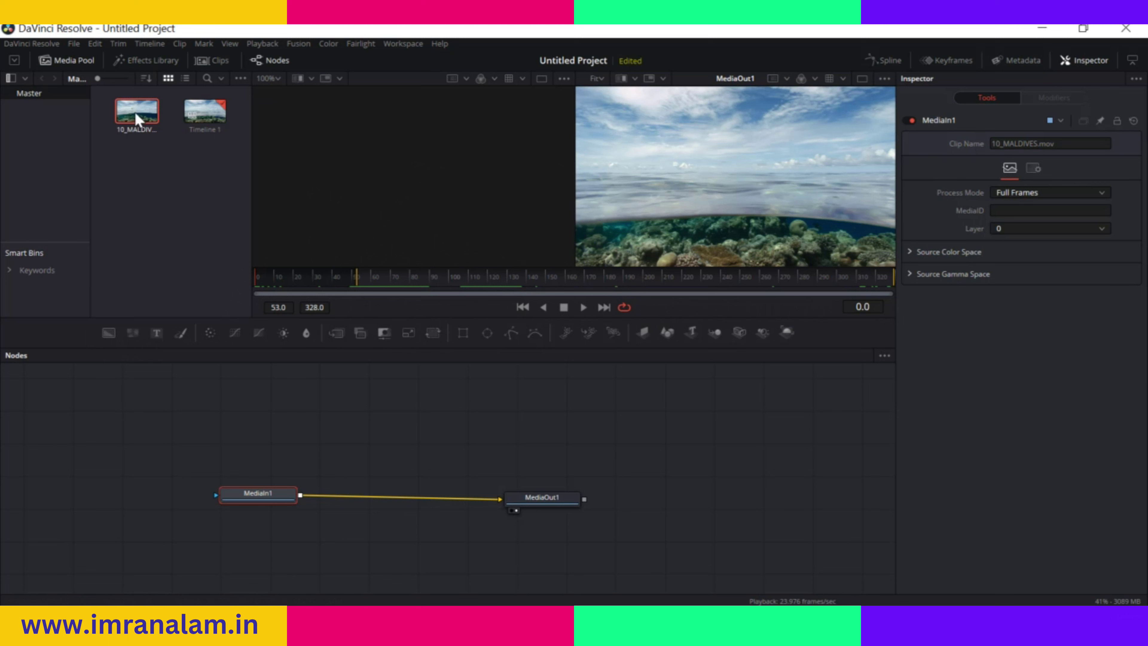
Show the Effects Library and browse the Blur and Composite categories of its tools
click(150, 61)
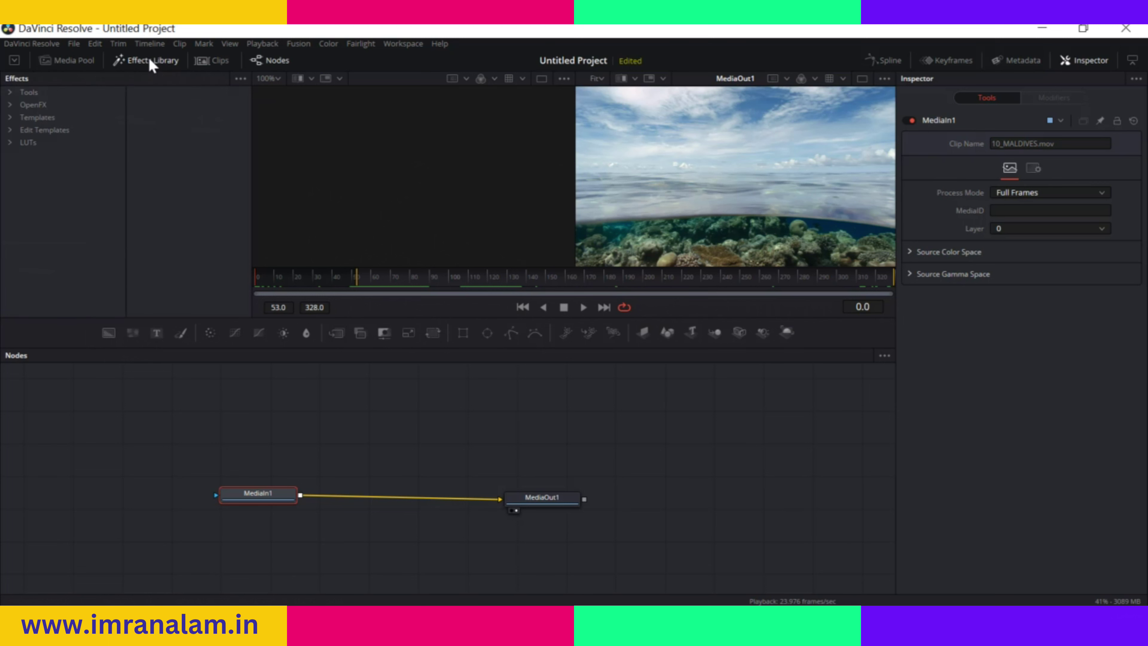
click(11, 93)
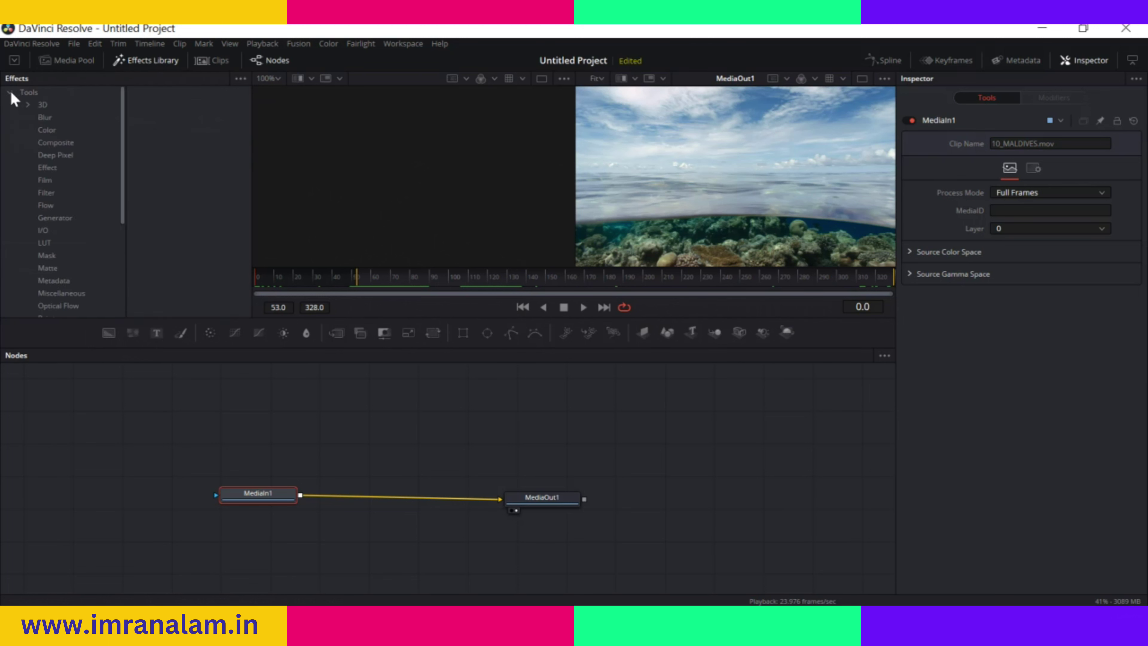
click(51, 115)
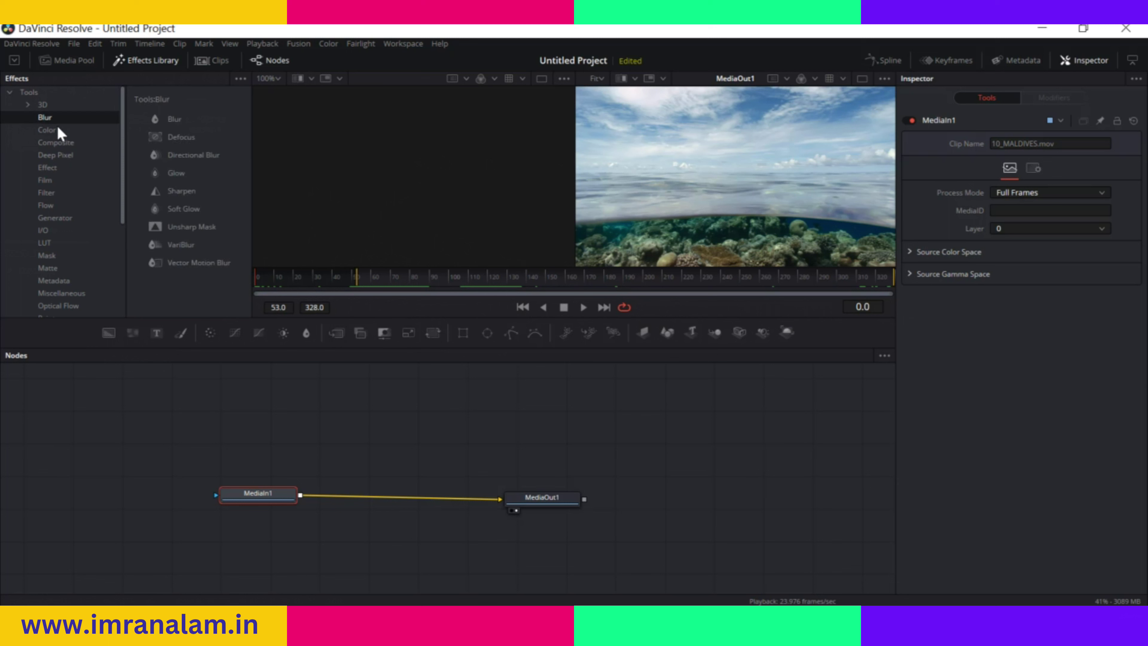
click(53, 141)
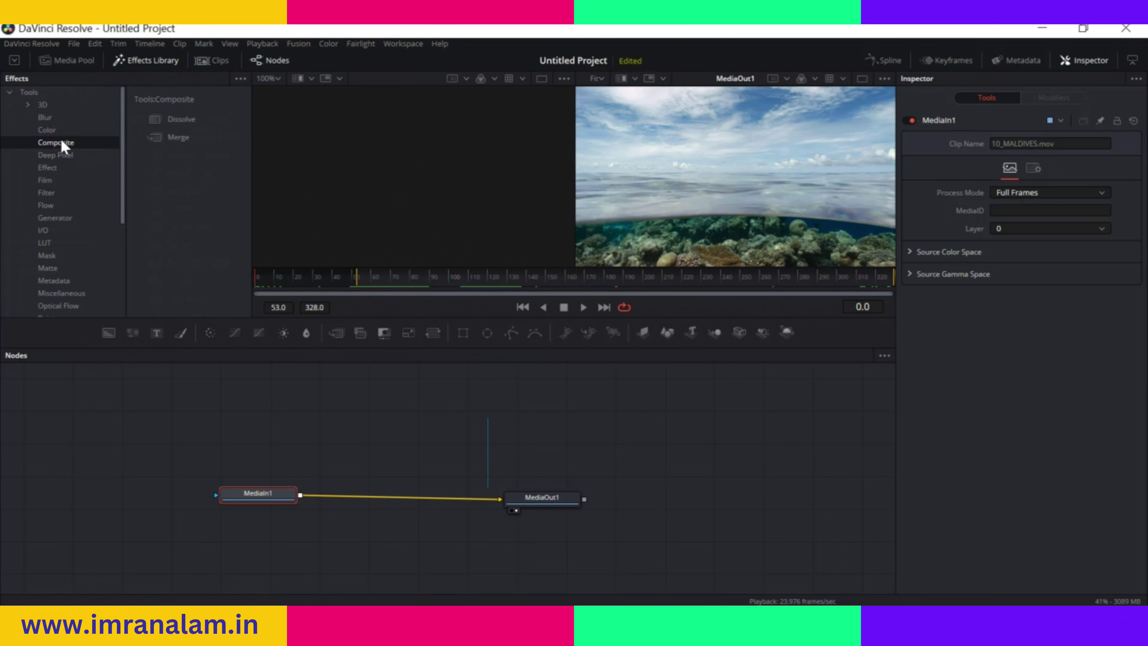
click(12, 92)
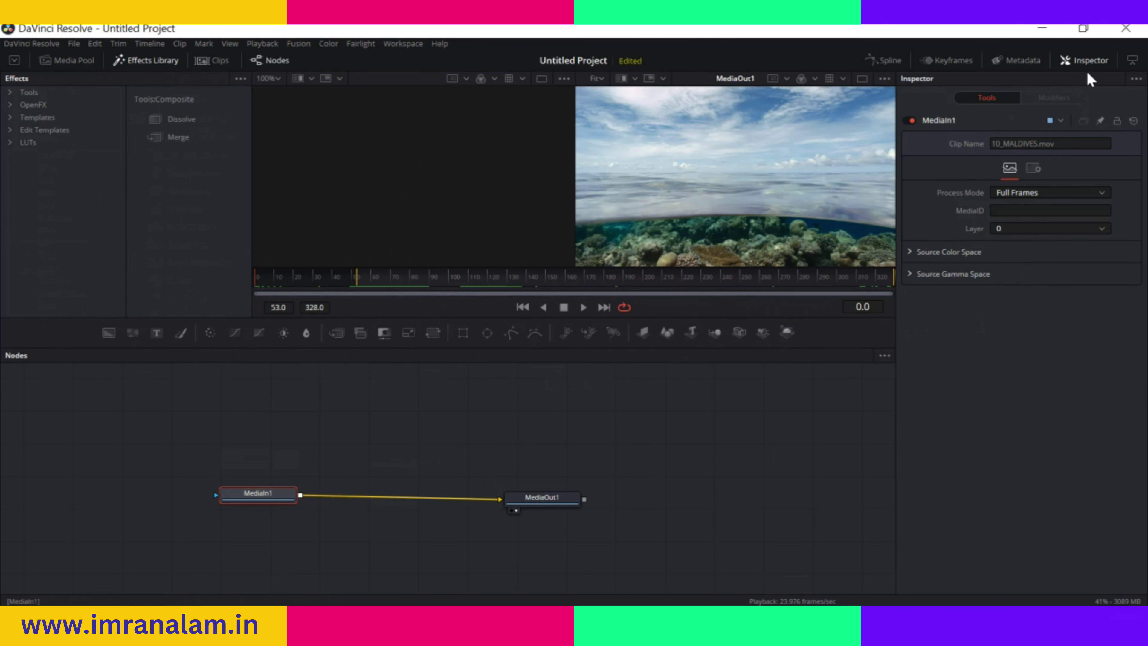
Hide the Inspector and show it again
click(1091, 60)
click(1091, 62)
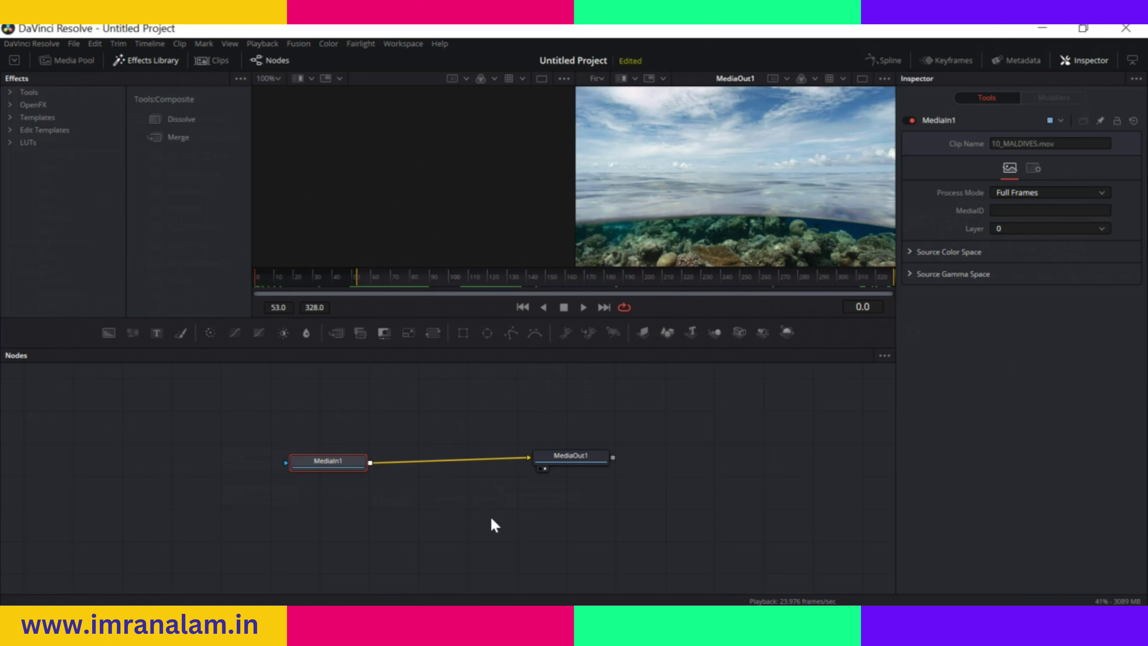
Spread the MediaIn1 and MediaOut1 nodes farther apart in the node graph
drag(310, 462, 242, 462)
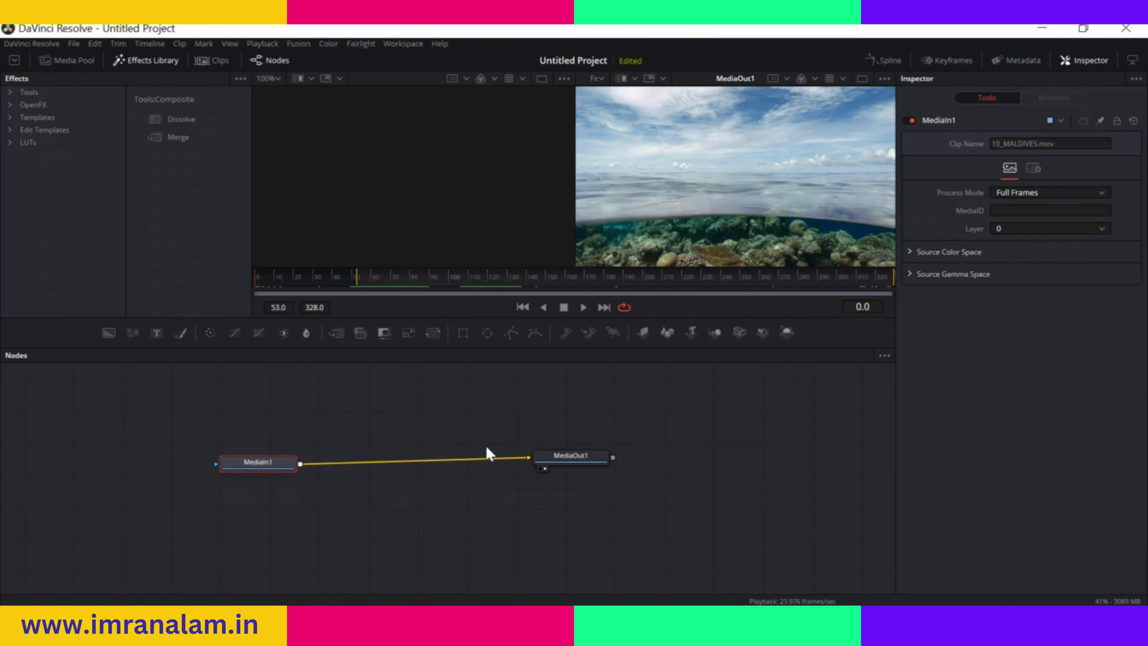
drag(590, 456, 681, 454)
drag(297, 454, 322, 454)
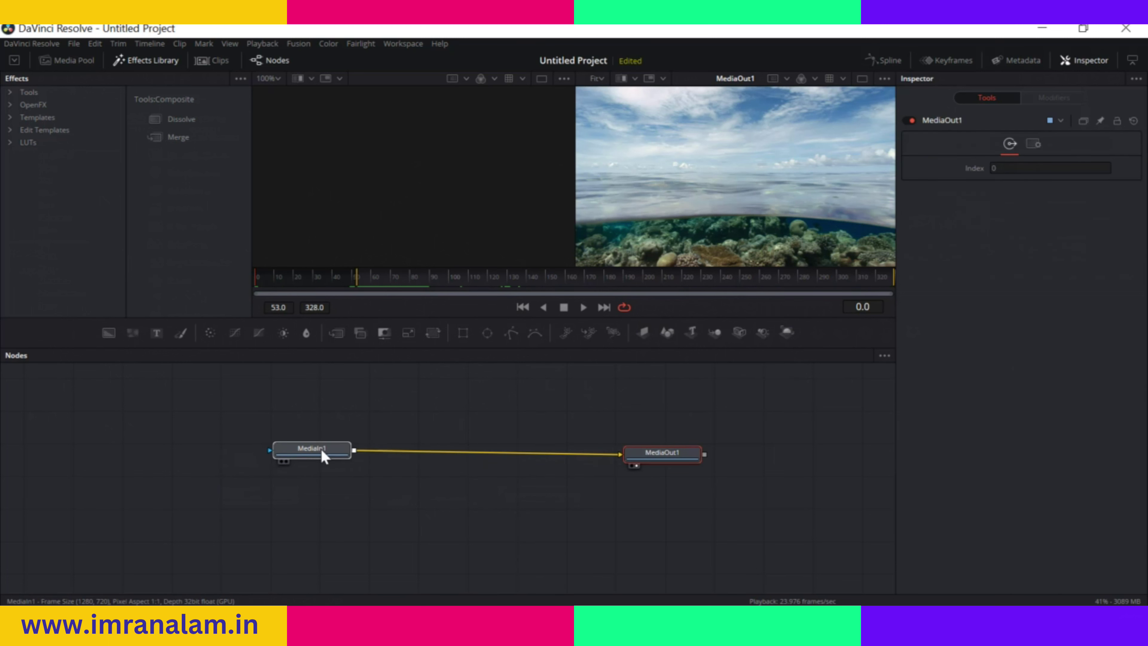
click(318, 459)
drag(662, 456, 635, 456)
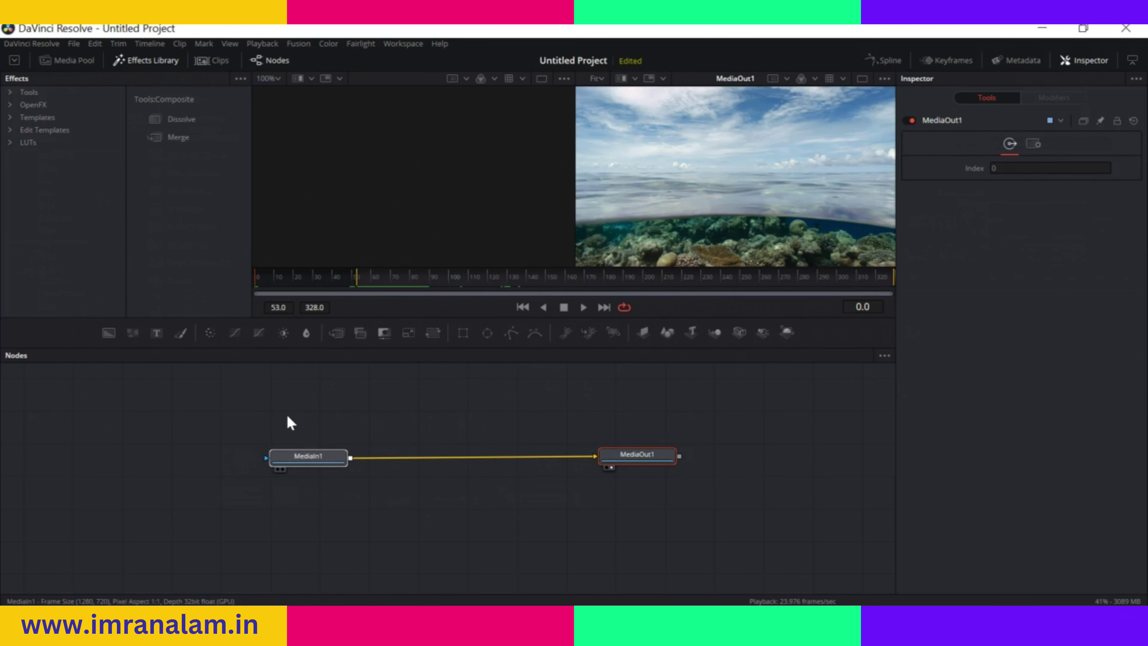
click(303, 453)
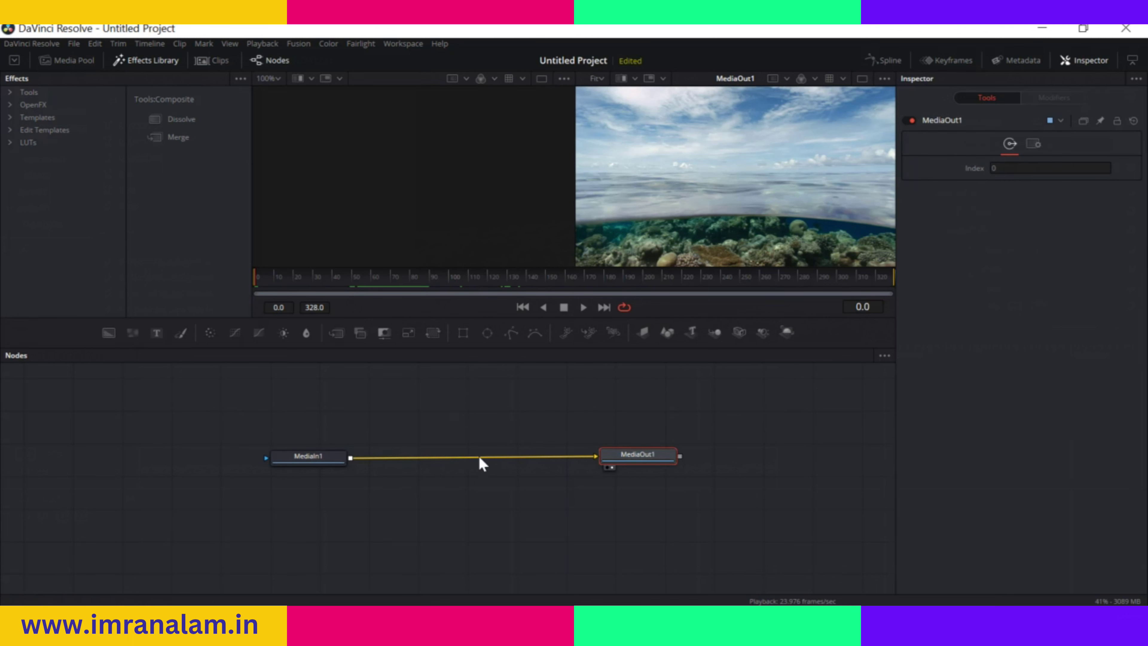
drag(637, 454, 690, 451)
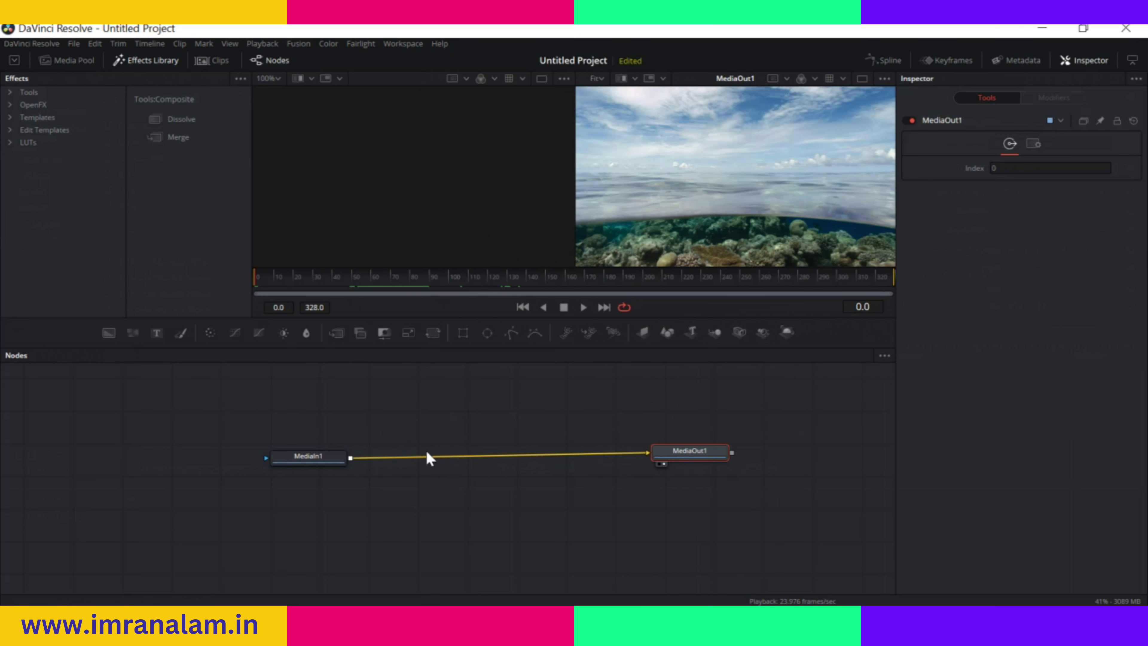
drag(685, 445, 684, 463)
drag(333, 459, 319, 481)
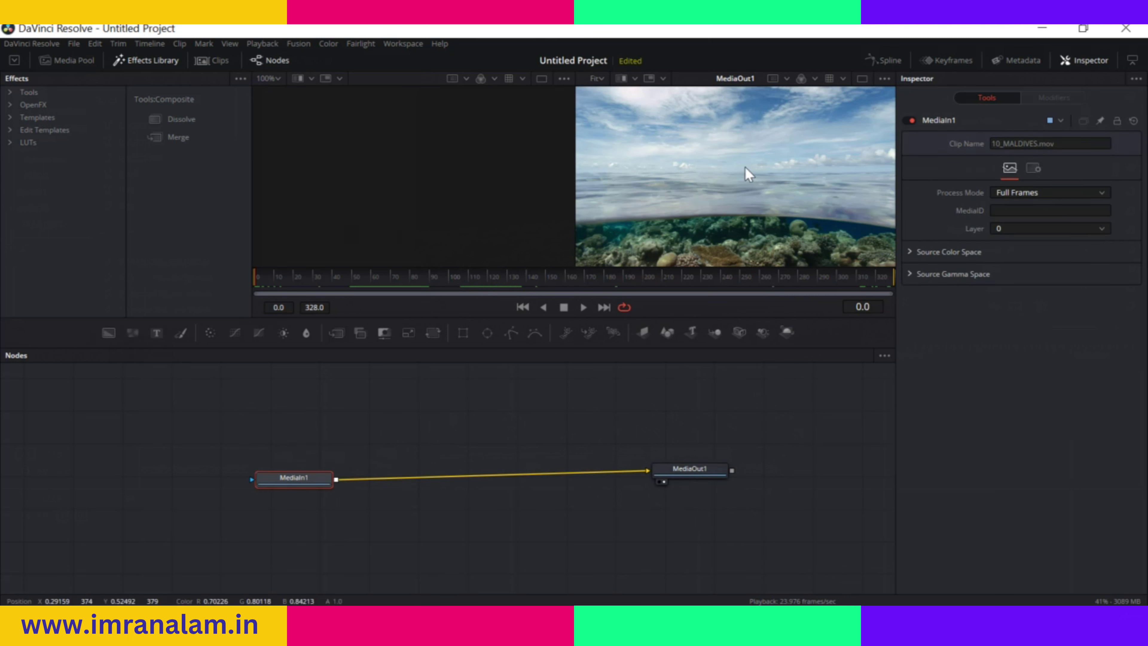
Add a Background node to the MediaIn1–MediaOut1 connection, and delete it together with its Merge node
drag(109, 333, 409, 475)
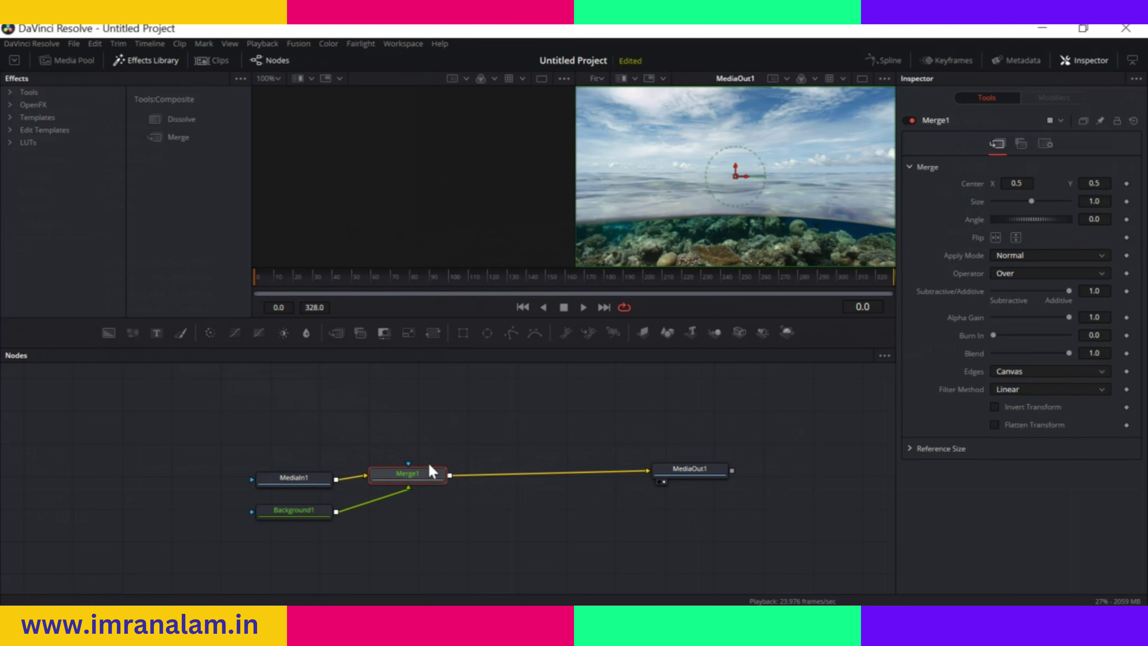
drag(317, 517, 435, 421)
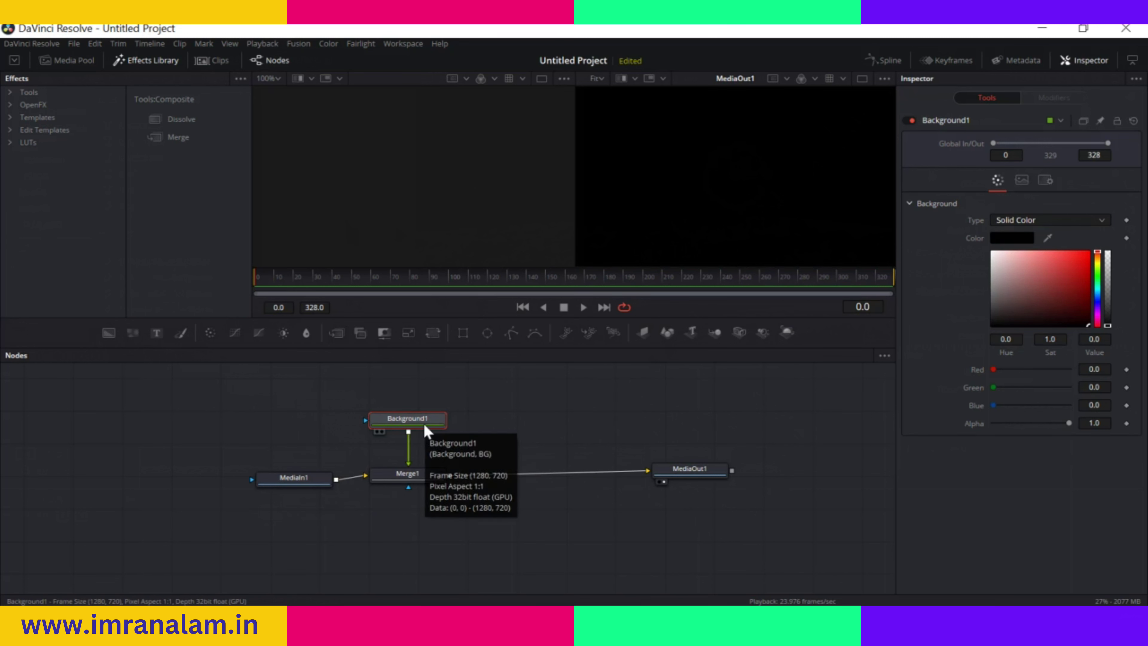
key(Delete)
click(416, 482)
key(Delete)
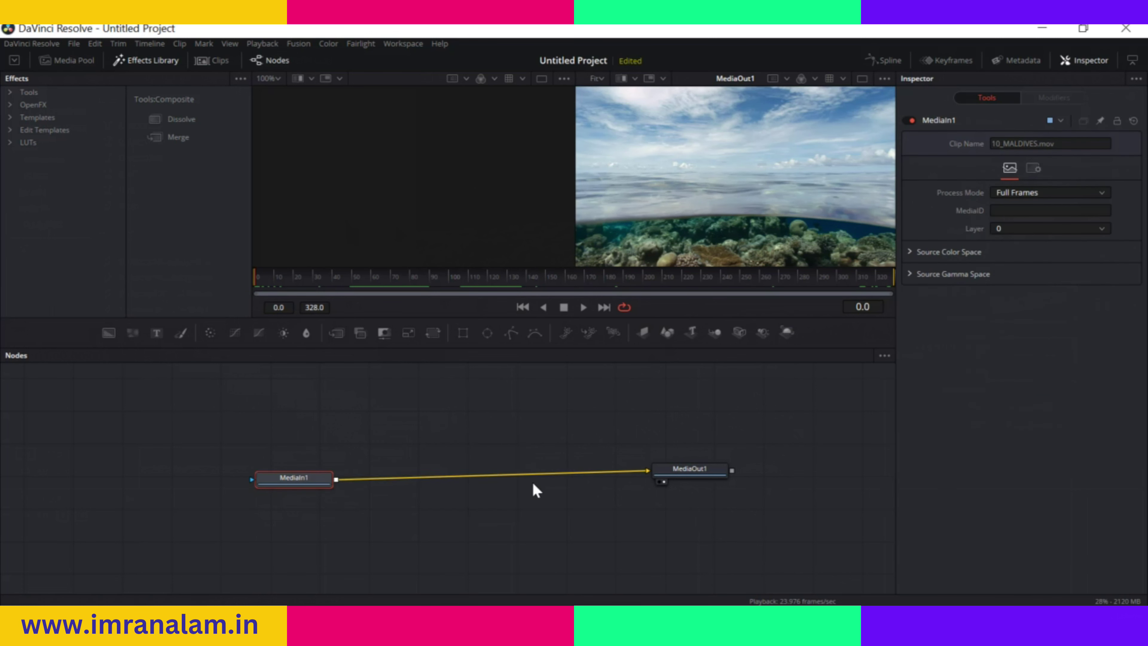
Line up MediaIn1 and MediaOut1 in a level row with a wide gap between them
drag(303, 485, 271, 486)
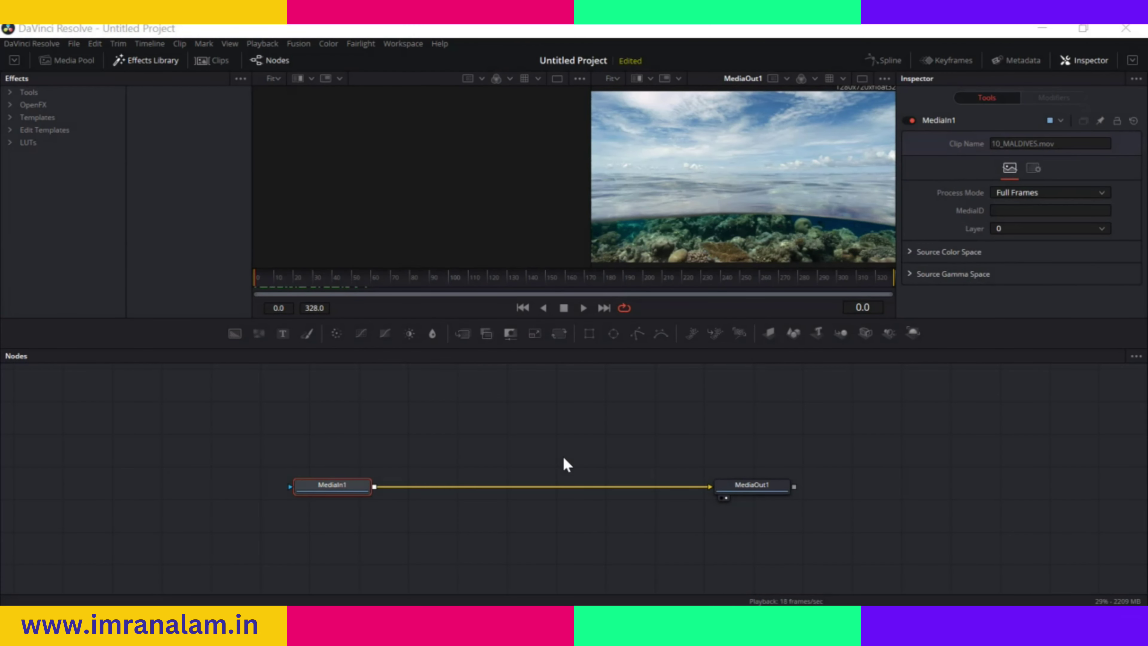
drag(330, 490, 372, 483)
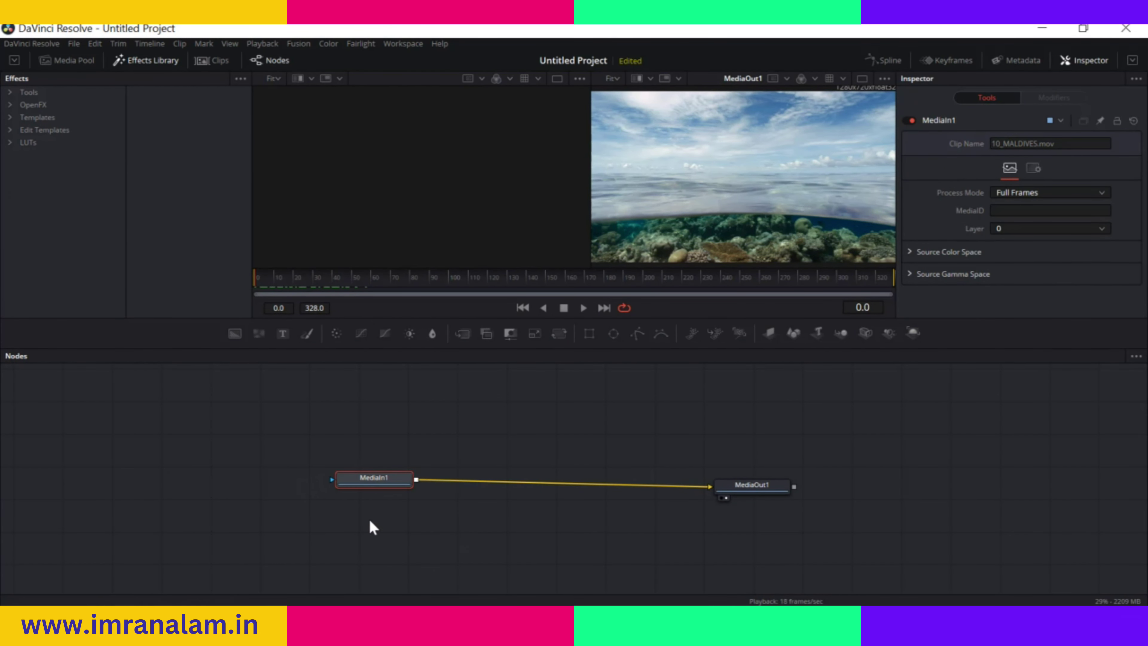
drag(392, 481, 383, 482)
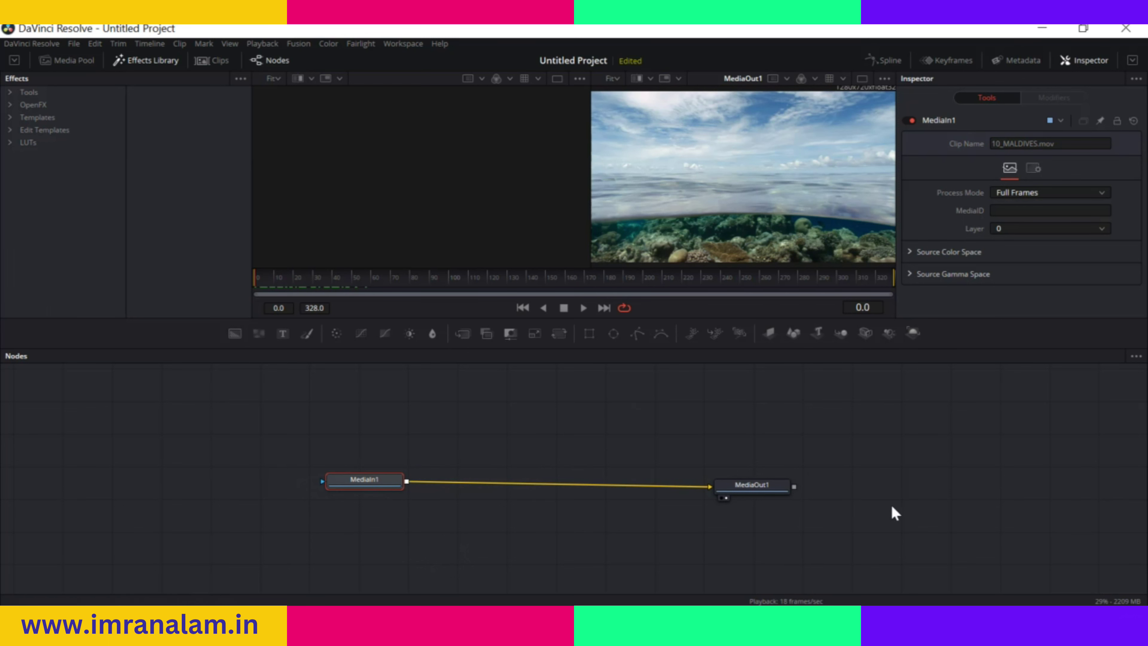
mouse_move(759, 487)
mouse_down()
mouse_move(707, 469)
mouse_move(746, 480)
mouse_up()
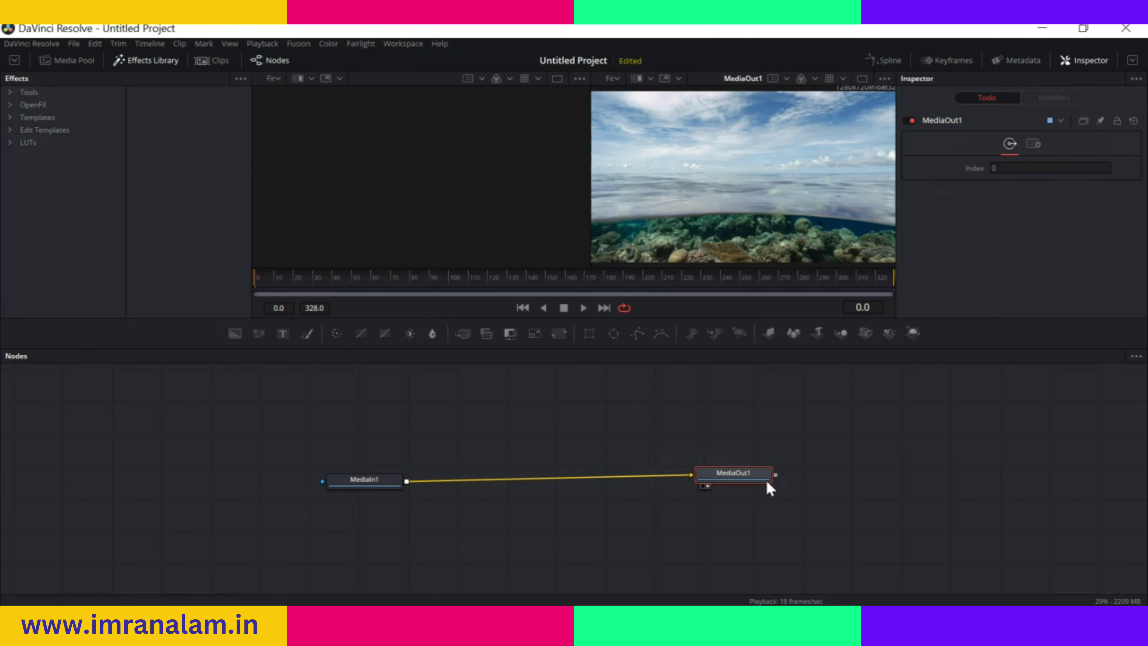
drag(749, 469, 801, 478)
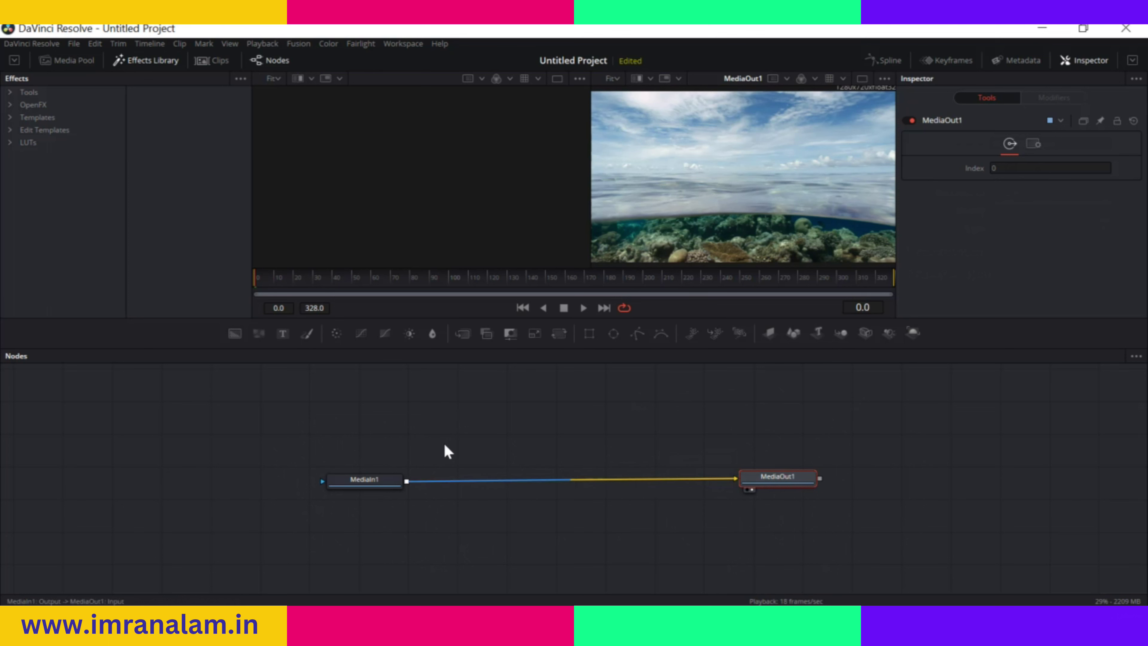
drag(751, 476, 713, 480)
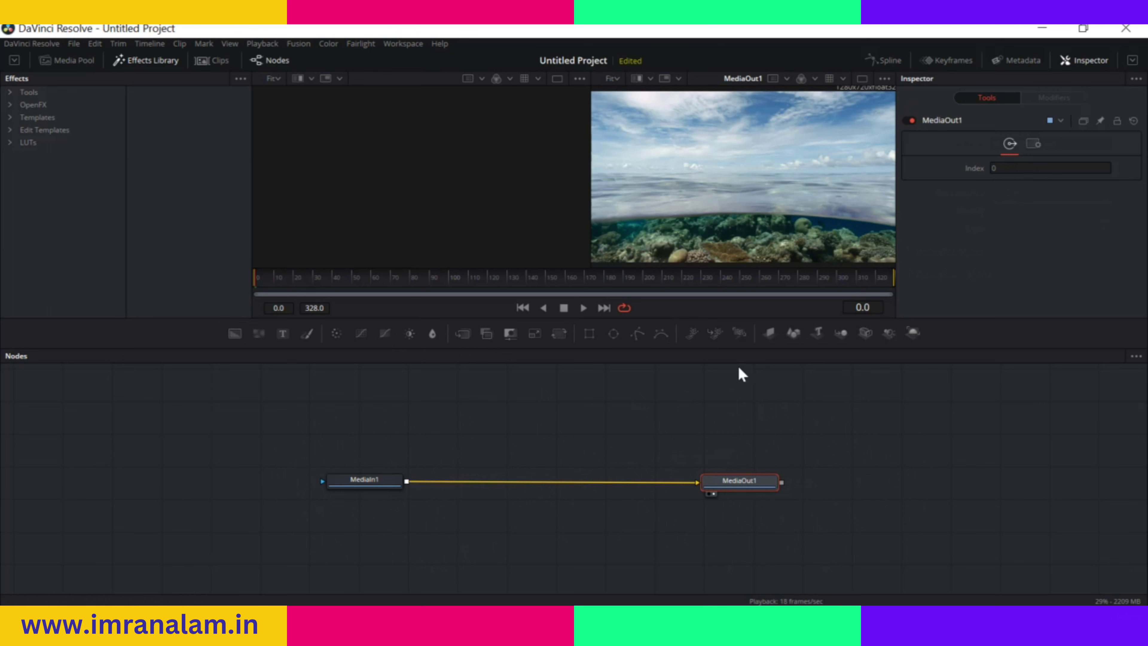
drag(727, 476, 750, 477)
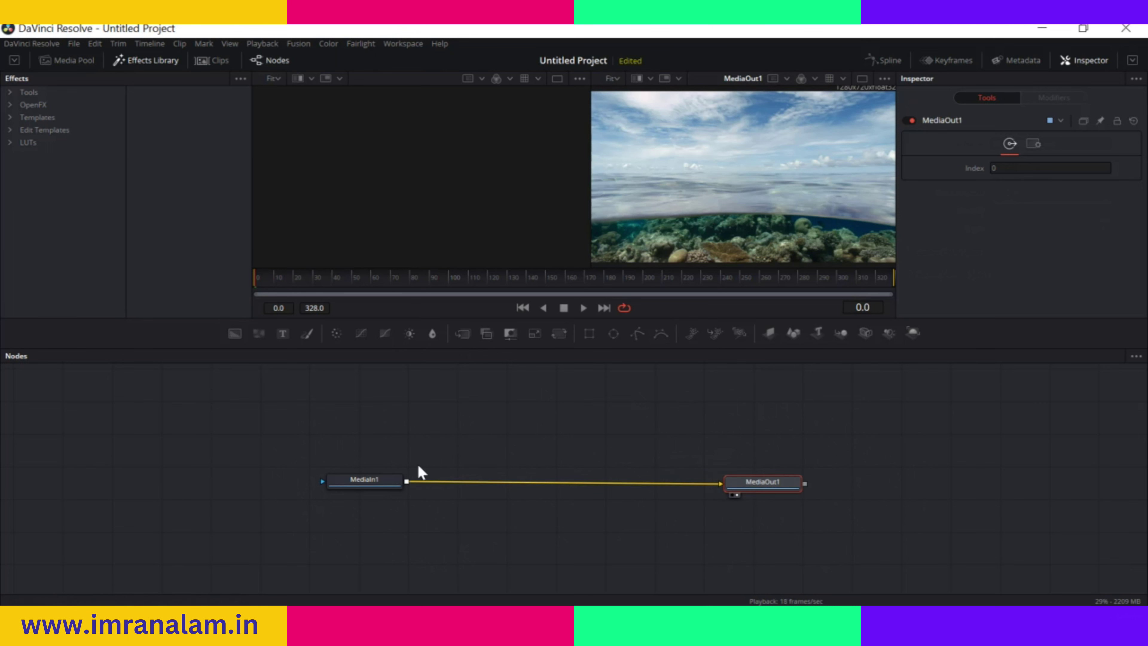
drag(377, 482, 349, 484)
Place an unconnected Blur node above the gap between MediaIn1 and MediaOut1, and delete the connection between those two nodes
drag(432, 335, 464, 408)
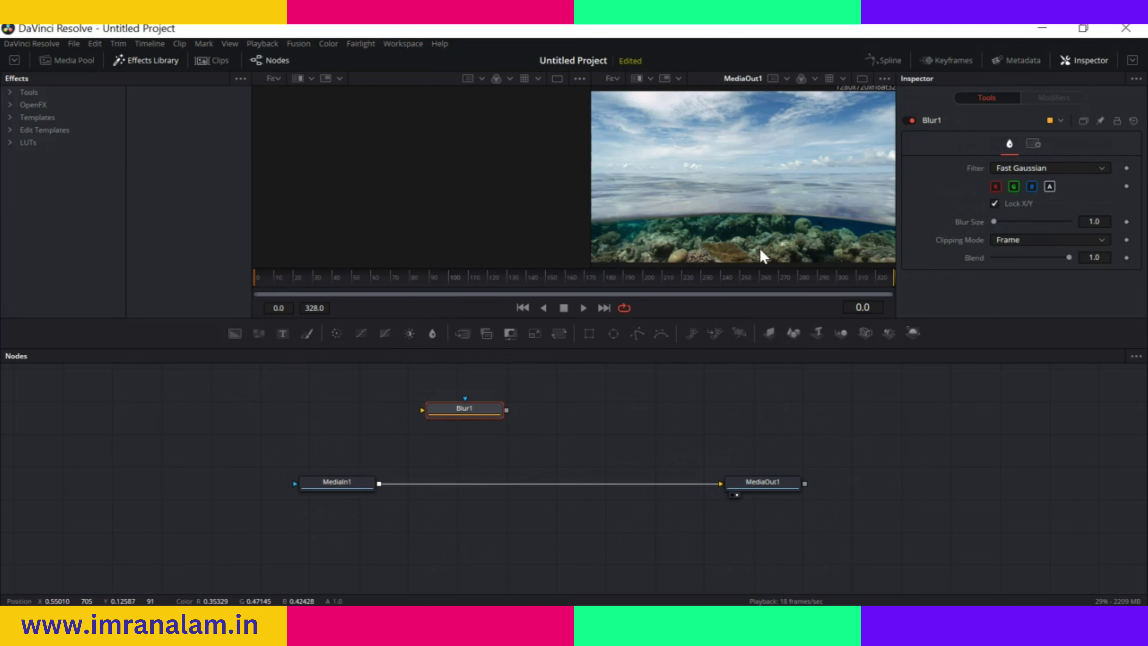
drag(448, 414, 519, 424)
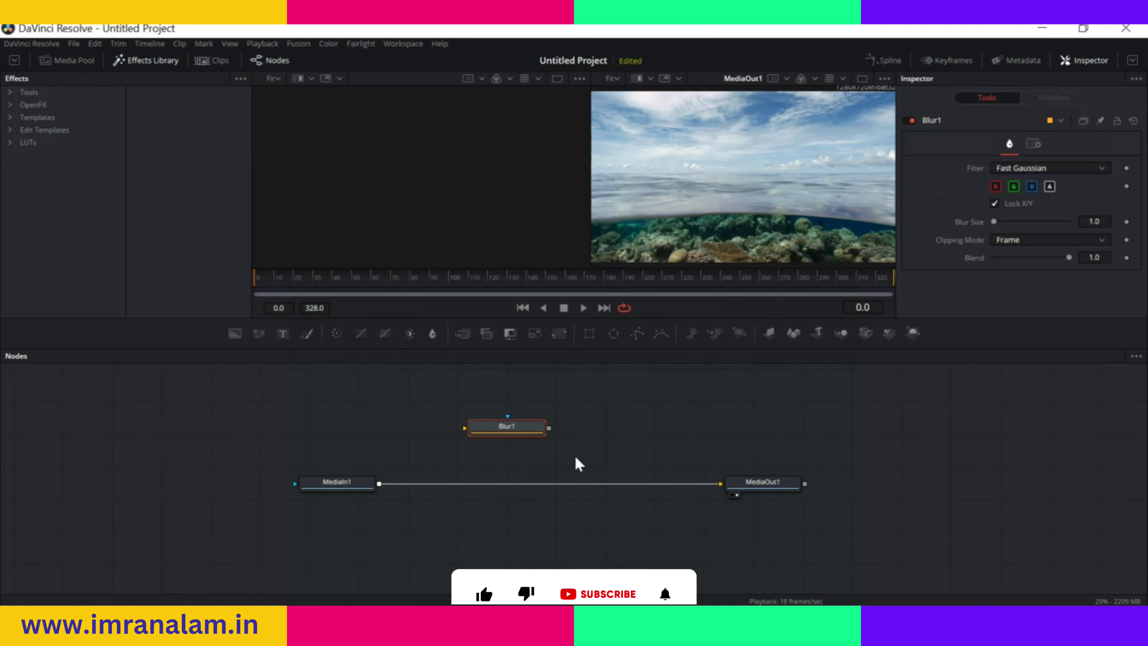
click(651, 491)
key(Delete)
drag(518, 436, 569, 441)
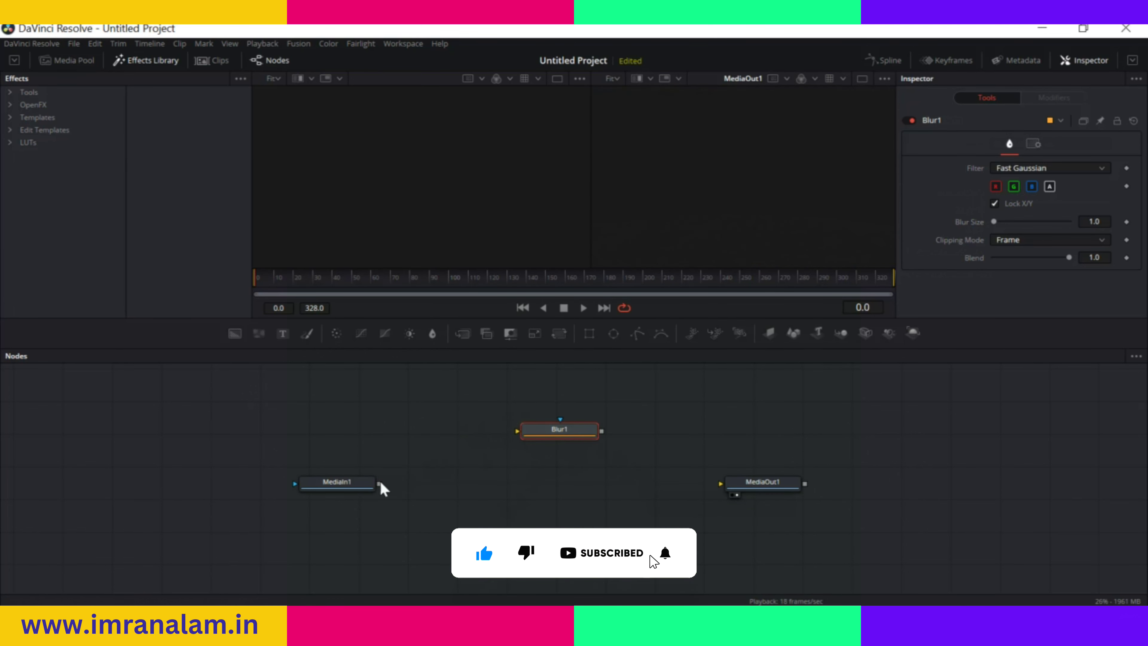
Connect MediaIn1's output to Blur1 and Blur1's output to MediaOut1, and bring the three nodes roughly into one row
drag(379, 483, 519, 431)
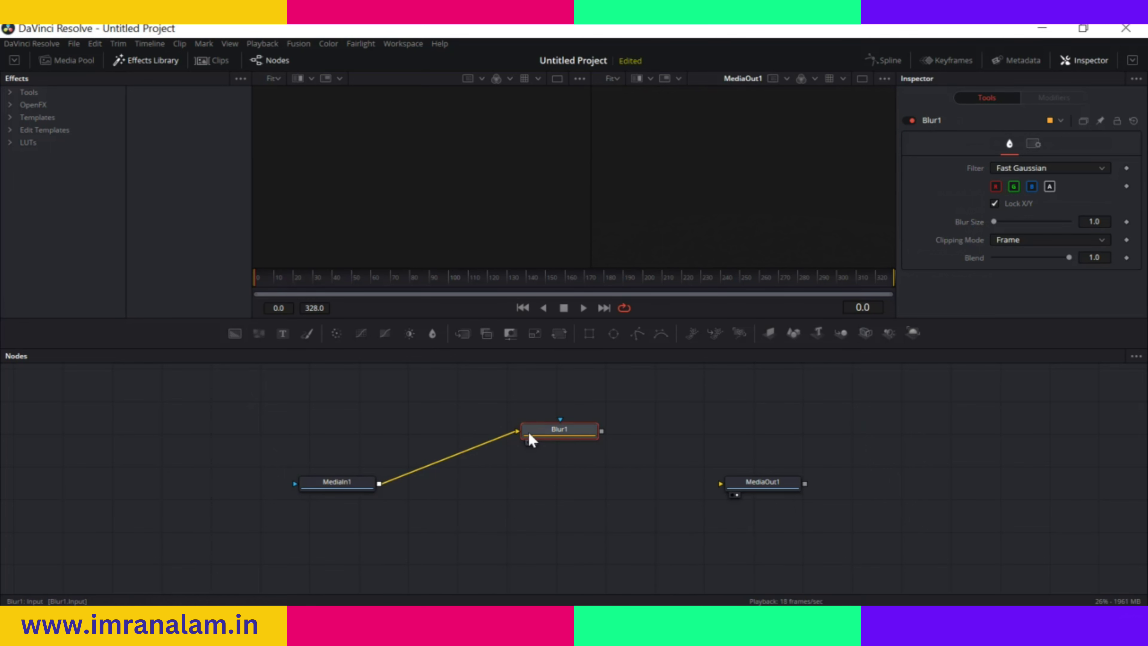
drag(530, 439, 521, 452)
drag(611, 453, 723, 486)
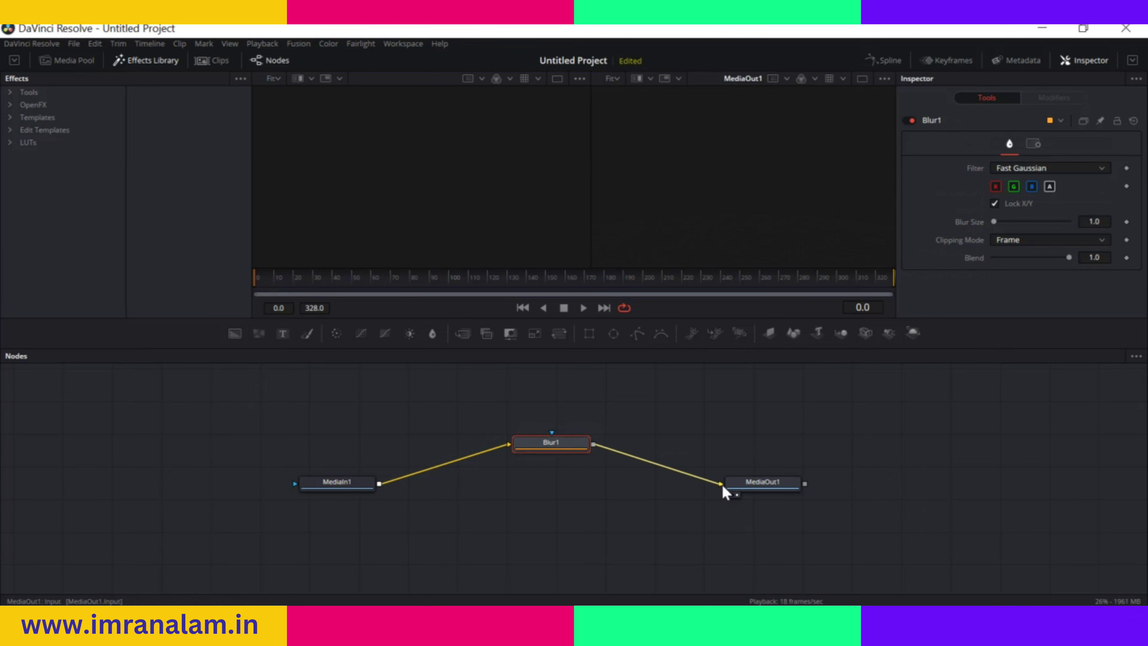
drag(557, 451, 542, 491)
drag(339, 483, 360, 487)
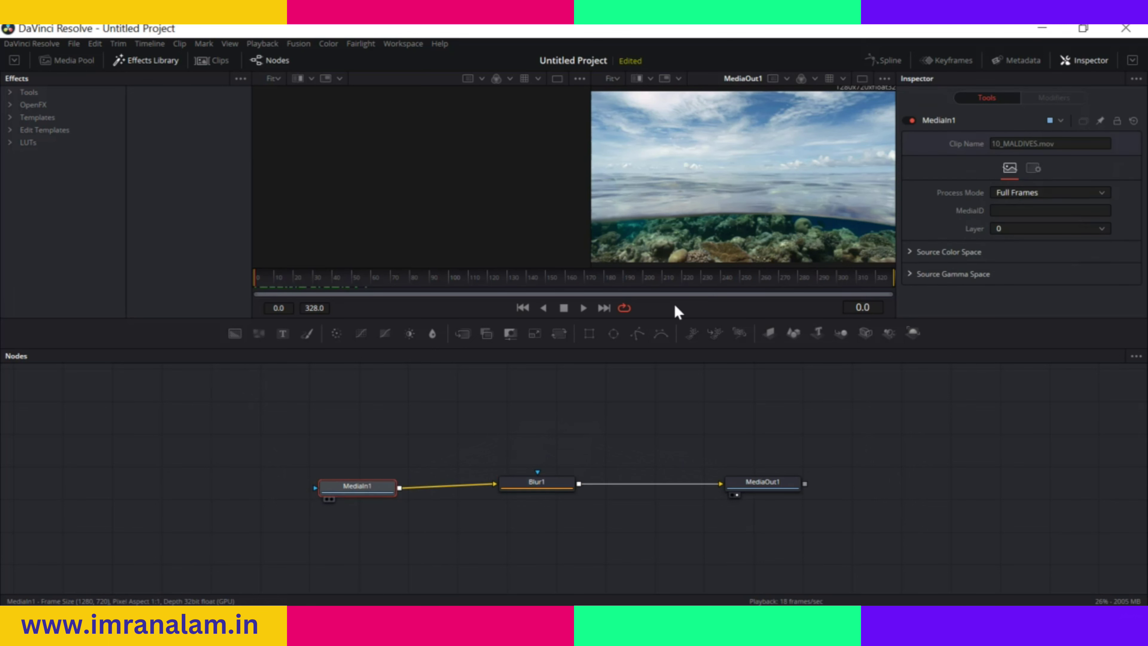
Set Blur1's Blur Size to about 36.2 and nudge the node slightly along the row
click(543, 486)
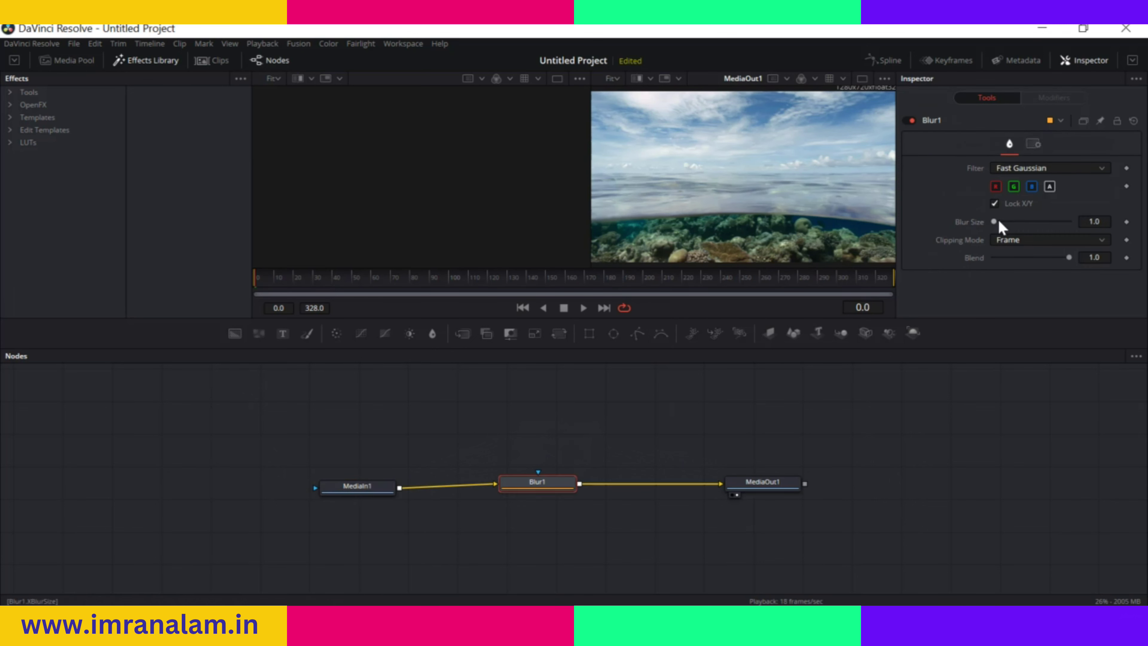
drag(994, 222, 1024, 229)
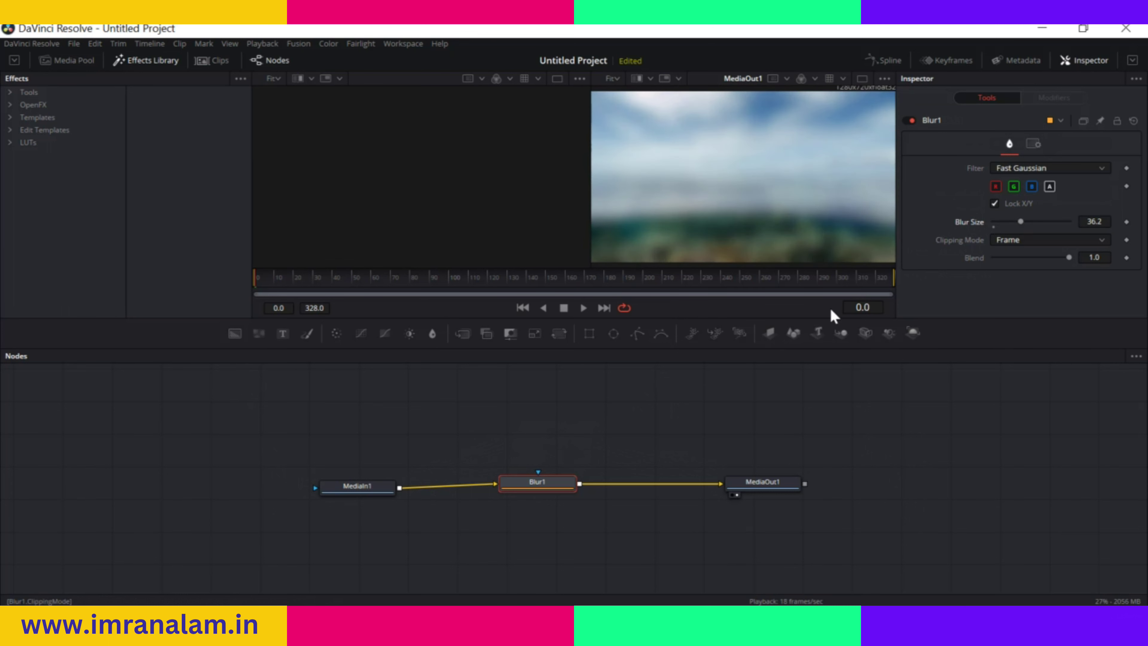
mouse_move(548, 483)
mouse_down()
mouse_move(581, 476)
mouse_move(556, 490)
mouse_up()
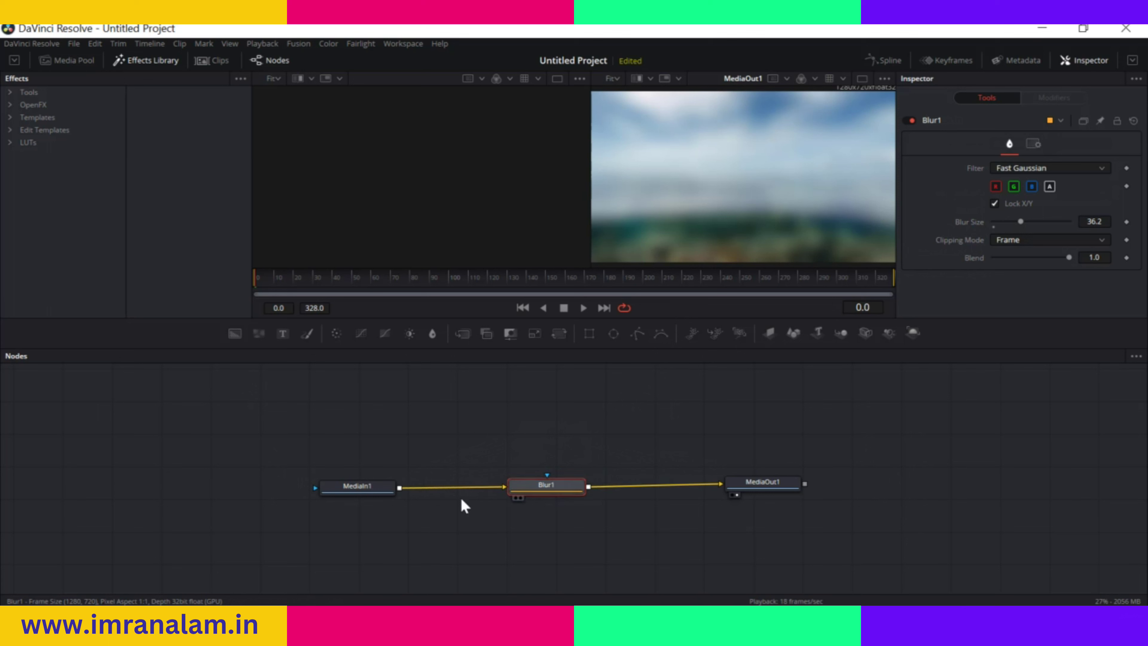
Move MediaIn1 and Blur1 farther away from MediaOut1 to leave a wide gap between Blur1 and MediaOut1
drag(357, 482, 322, 476)
drag(547, 491, 552, 481)
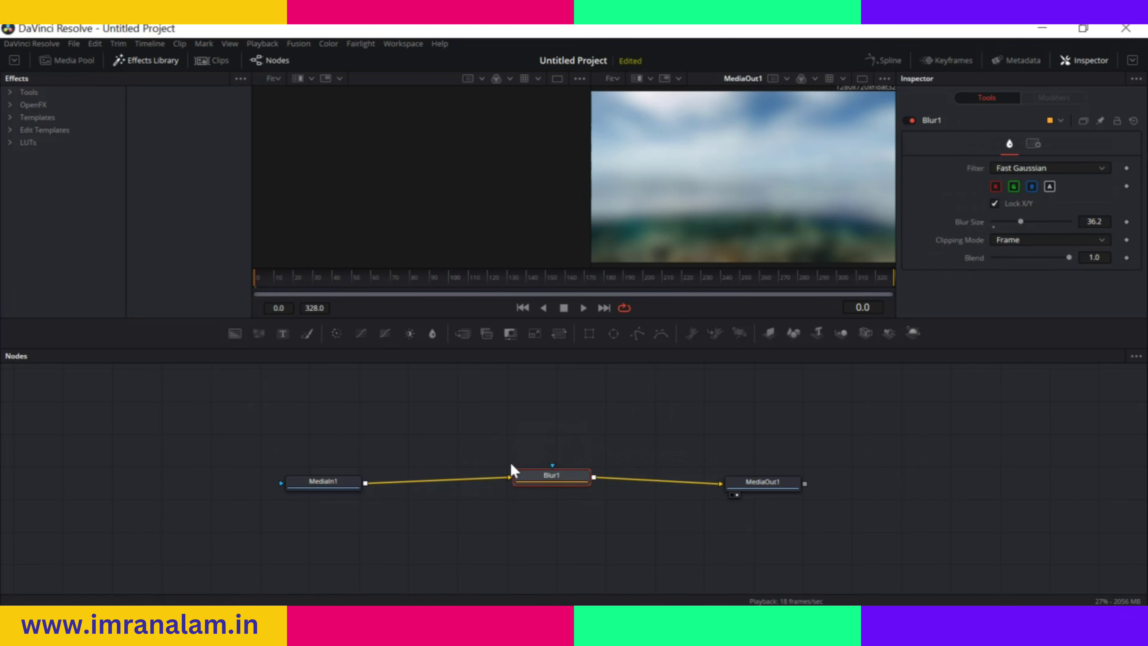
drag(552, 479, 513, 483)
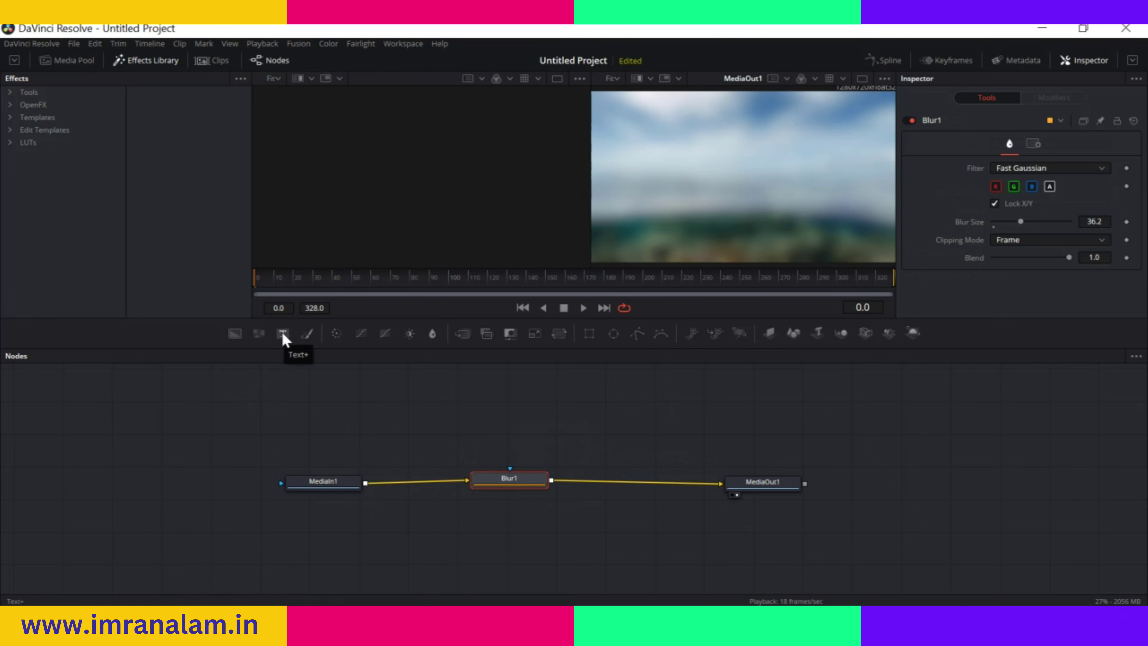
Place unconnected Text+ and Merge nodes above the Blur1–MediaOut1 connection, and undo both additions
drag(284, 334, 610, 406)
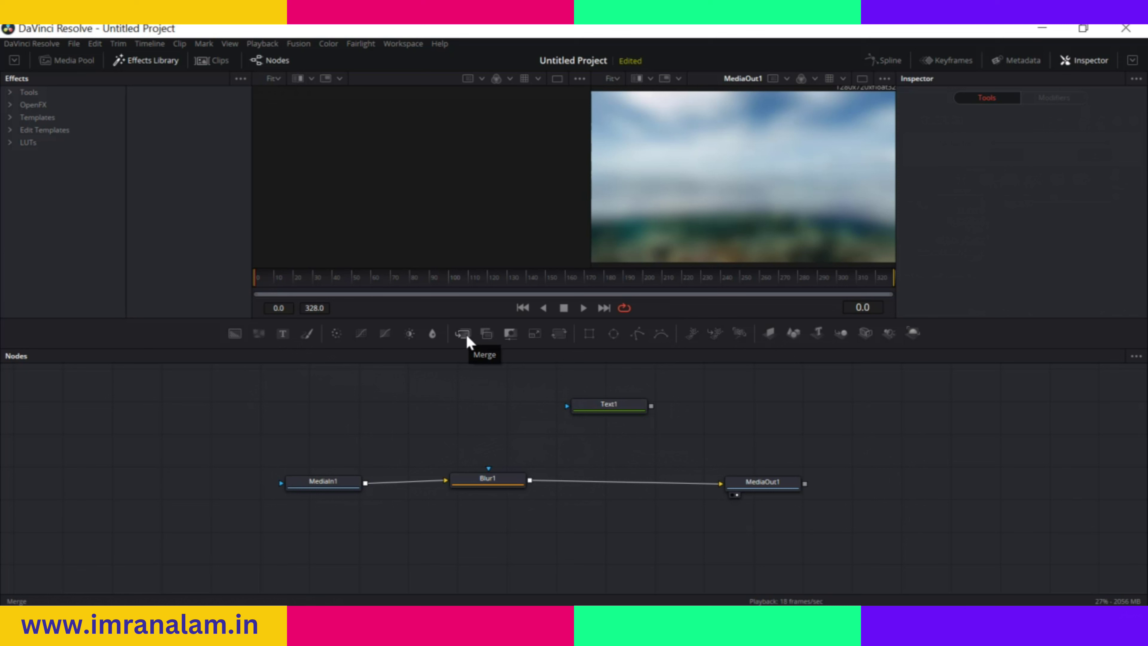
drag(460, 335, 612, 443)
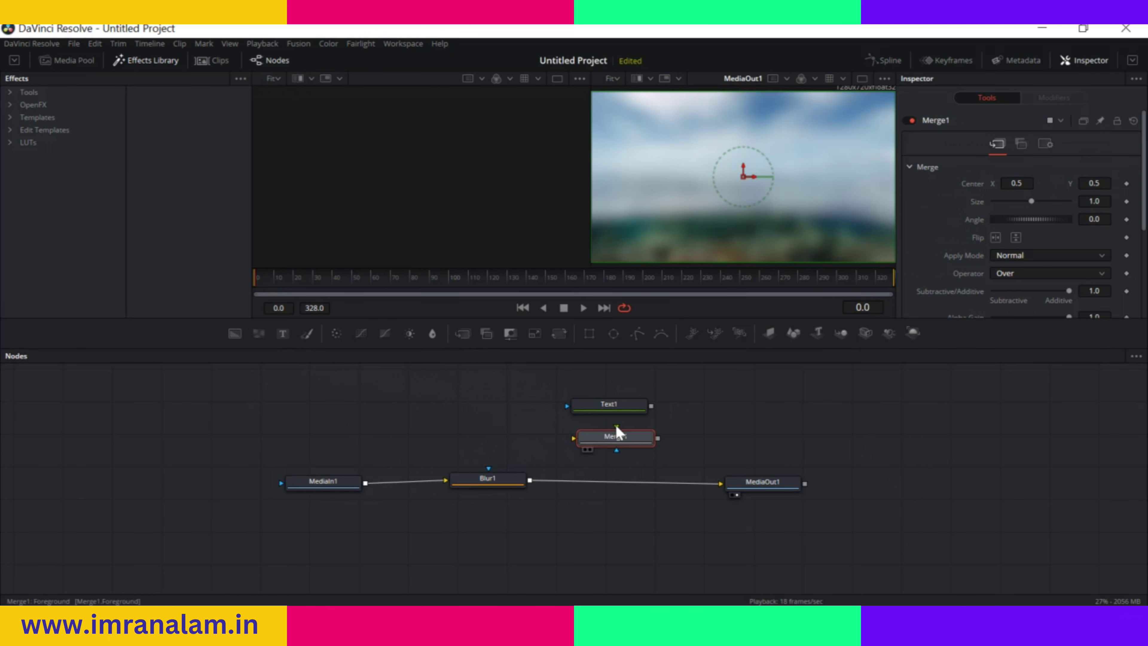
key(ctrl+z)
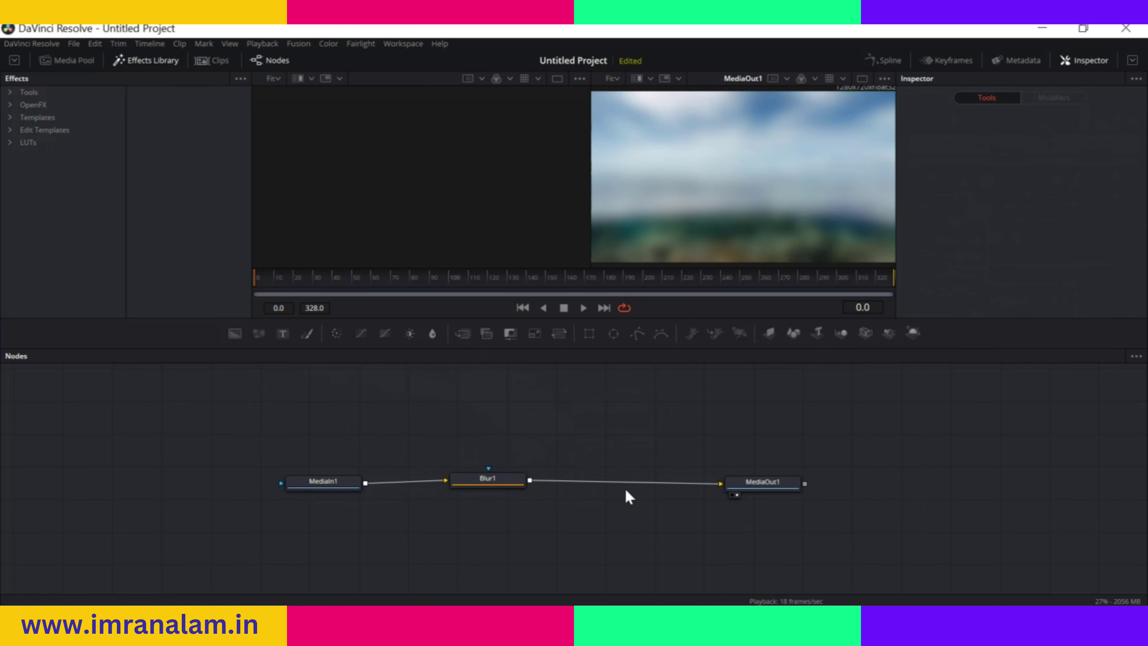
Insert a Text+ node with its Merge on the Blur1–MediaOut1 connection, placed above the Merge, and set its styled text to "some text"
drag(283, 333, 628, 483)
drag(350, 519, 635, 436)
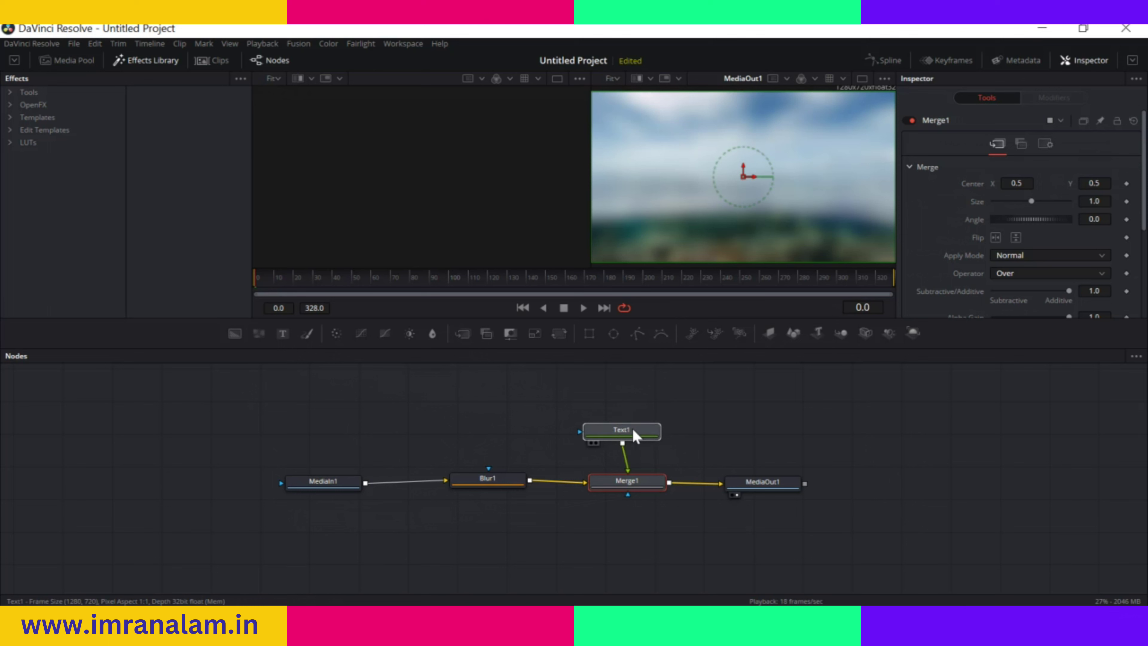
click(634, 430)
click(1026, 238)
text(so)
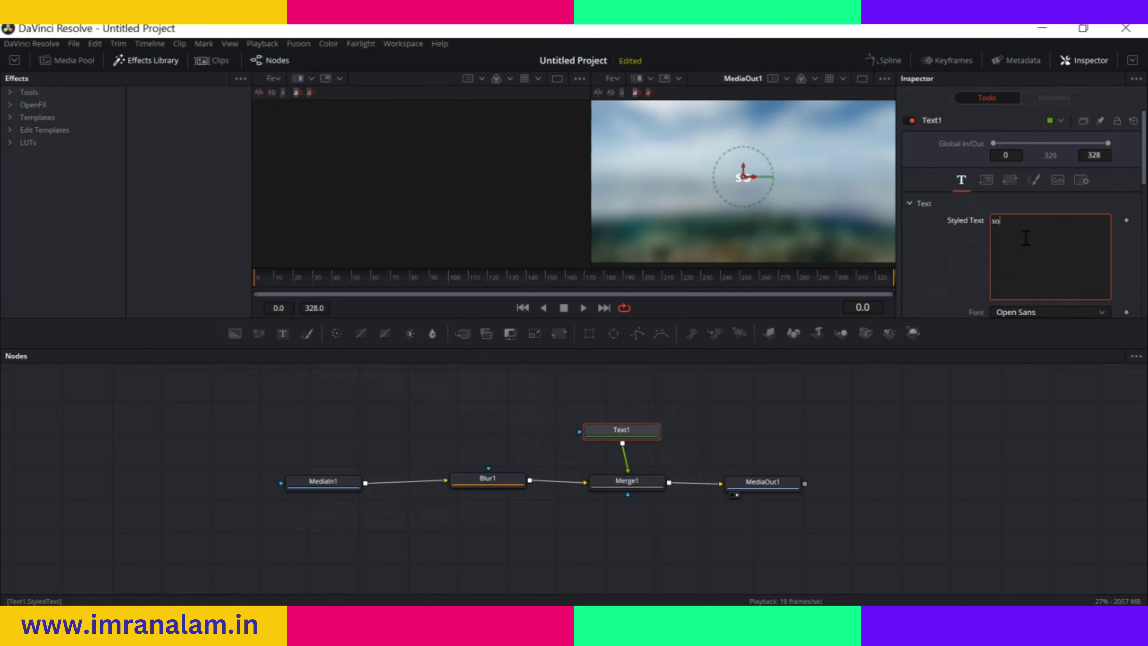
text(me text)
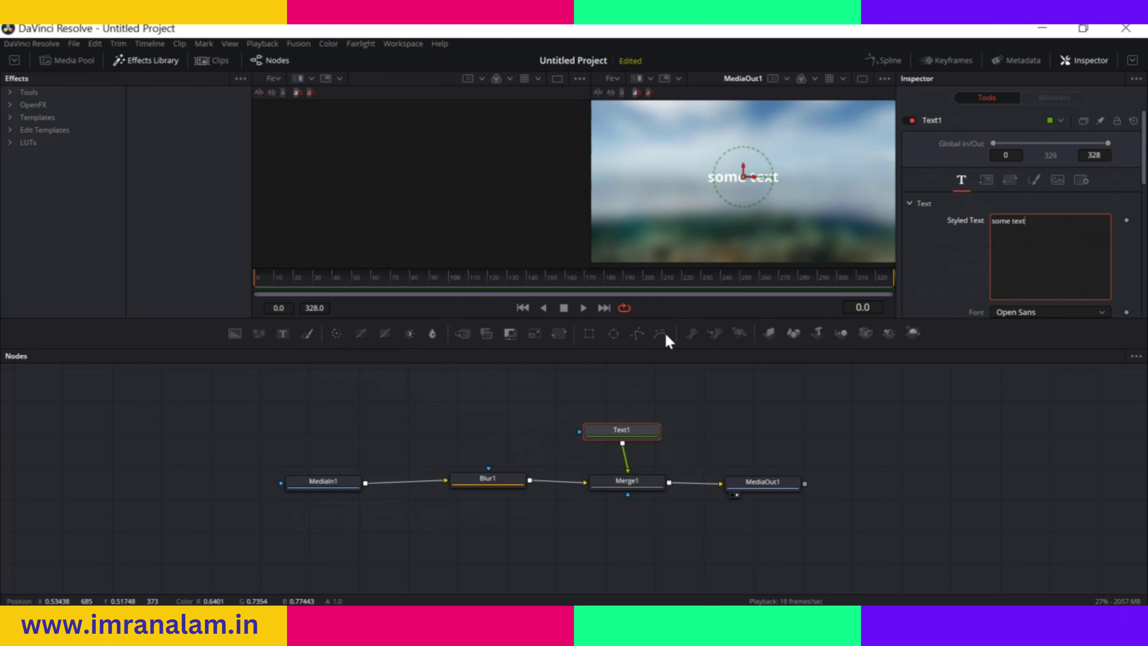
Move MediaIn1 and Blur1 well away from Merge1 to open a wide gap, keeping Text1 just above Merge1
mouse_move(622, 432)
mouse_down()
mouse_move(630, 447)
mouse_move(630, 435)
mouse_up()
drag(628, 481, 624, 485)
drag(627, 432, 615, 438)
drag(632, 479, 619, 479)
drag(321, 484, 180, 458)
drag(469, 490, 327, 479)
drag(195, 460, 196, 475)
drag(351, 472, 309, 473)
mouse_move(572, 486)
mouse_down()
mouse_move(553, 485)
mouse_move(592, 488)
mouse_up()
drag(623, 437, 596, 433)
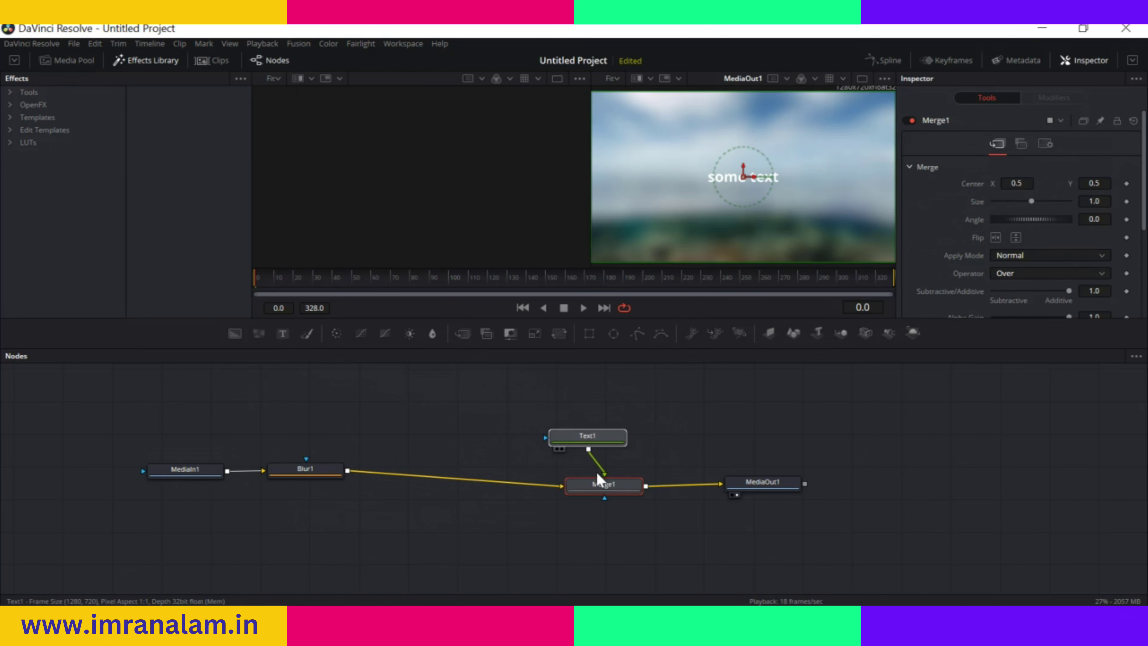
drag(589, 482, 632, 485)
drag(587, 435, 614, 432)
drag(306, 470, 300, 473)
Insert a Background node with its Merge on the Blur1–Merge1 connection, and position Background1 directly above its Merge node
drag(231, 335, 459, 482)
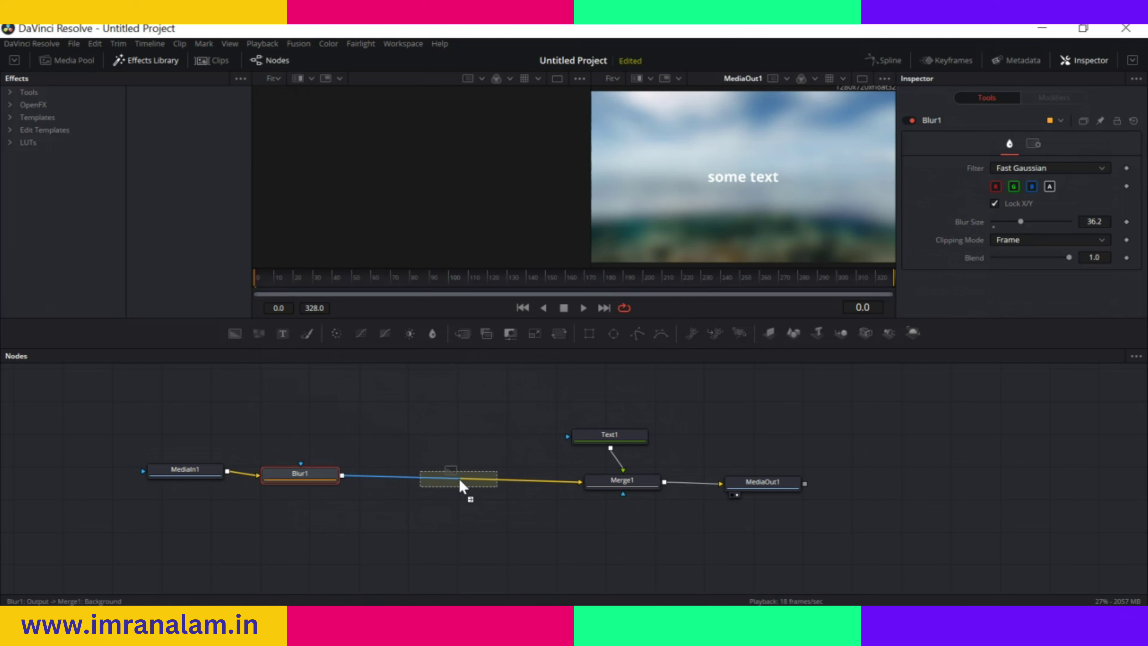
drag(461, 486, 461, 487)
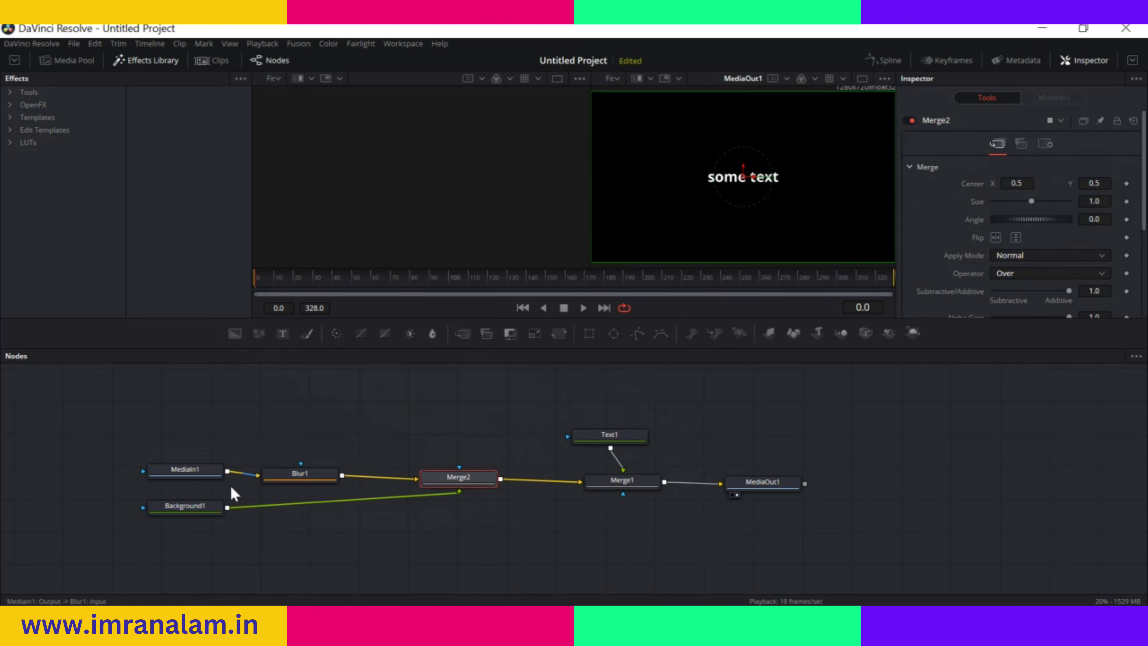
drag(213, 510, 474, 438)
click(475, 437)
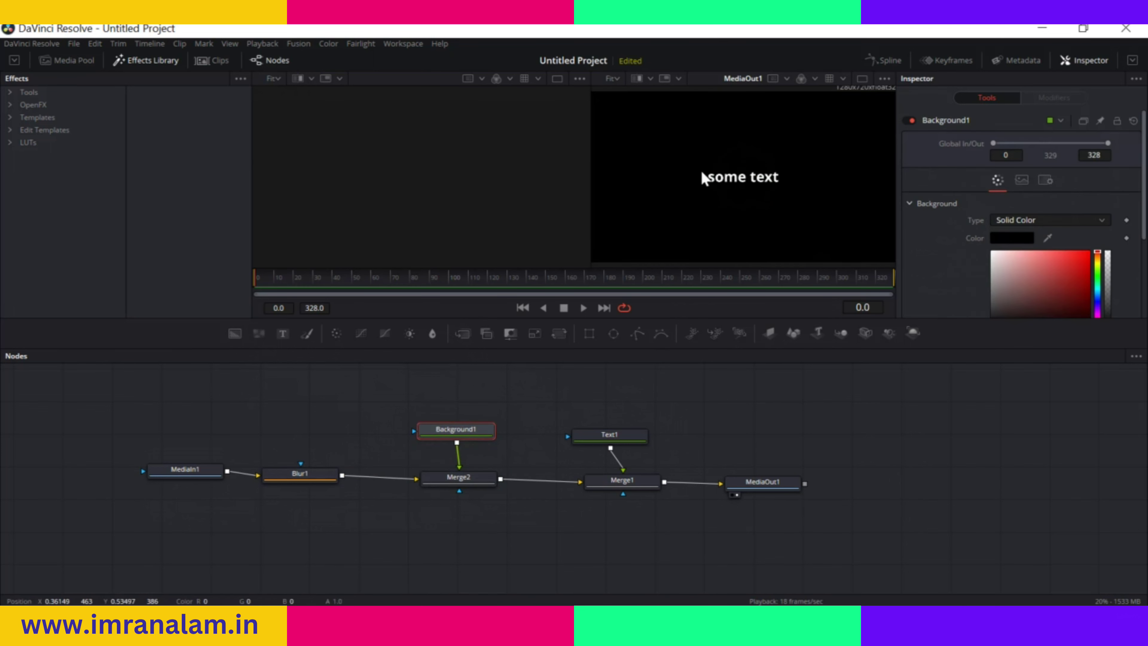
drag(474, 434, 472, 438)
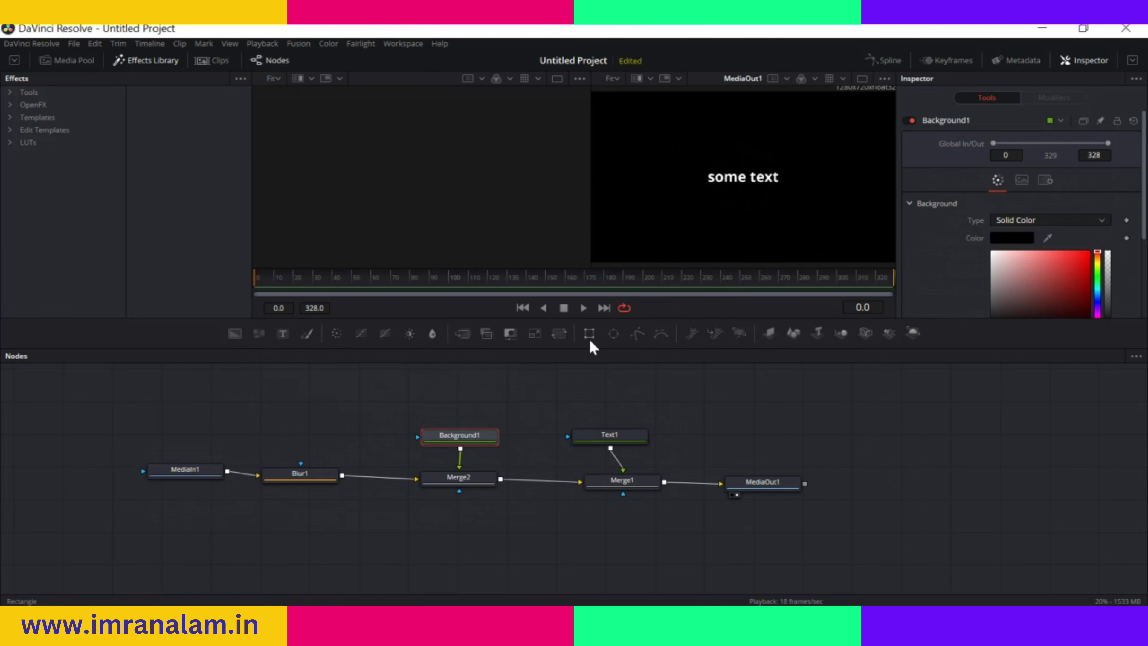
Add a Rectangle mask node above Background1 and connect it to Background1's mask input
drag(589, 334, 462, 396)
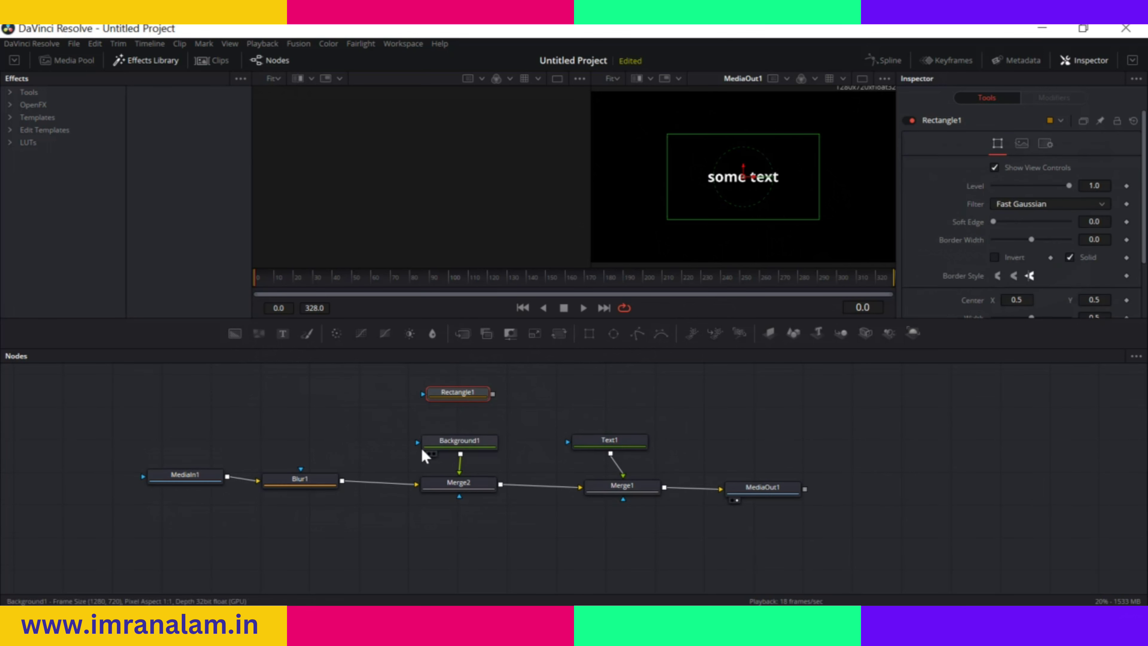
drag(418, 443, 497, 402)
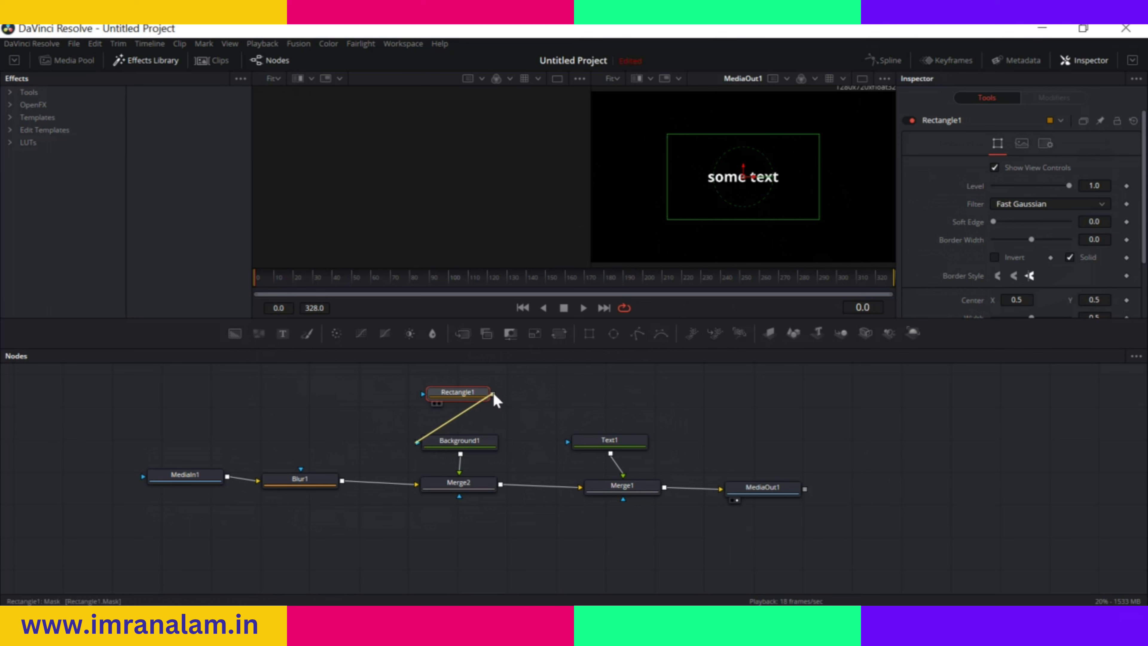
drag(493, 396, 461, 411)
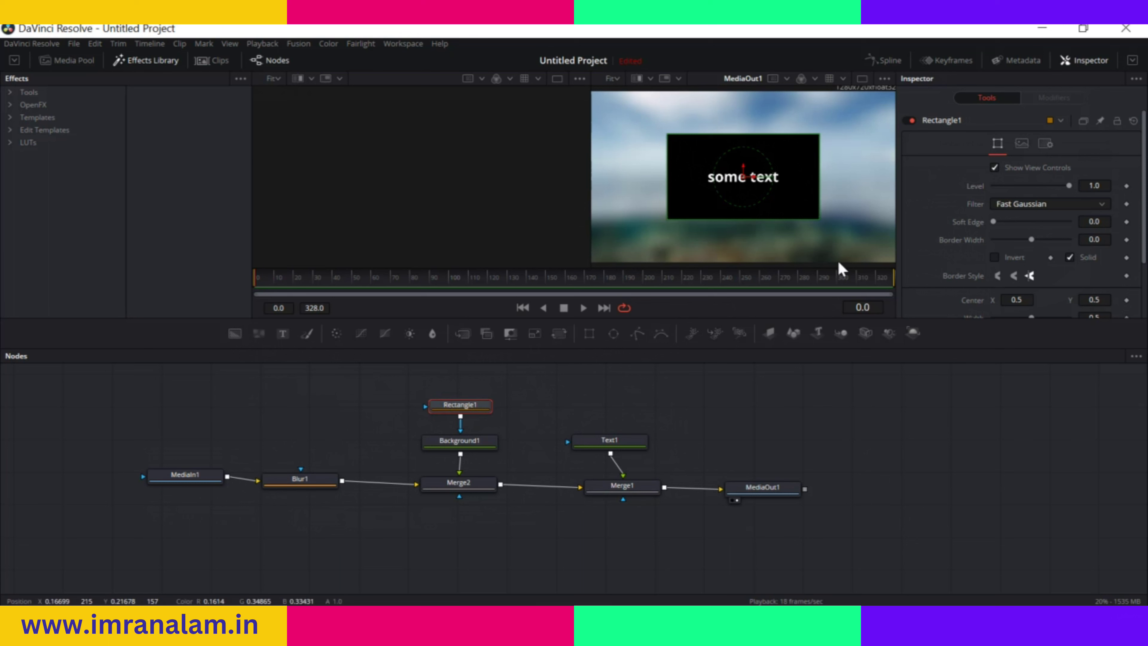
Set Rectangle1's width to 0.276 and height to 0.165, and nudge Background1 slightly sideways
scroll(994, 240, down, 2)
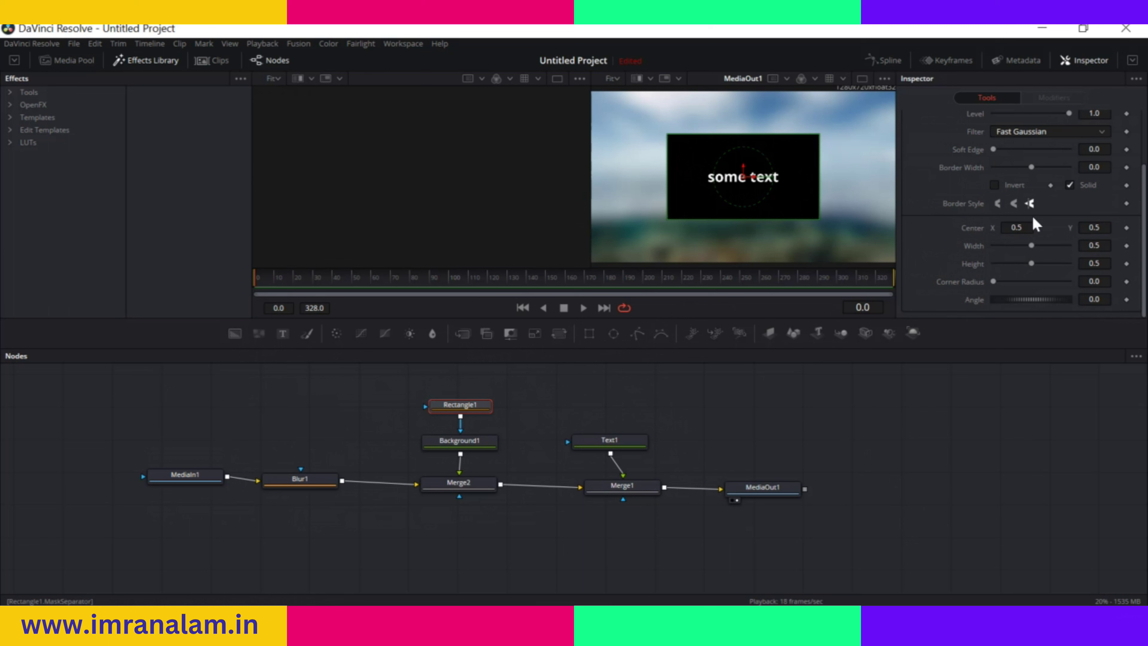
drag(1031, 245, 1007, 264)
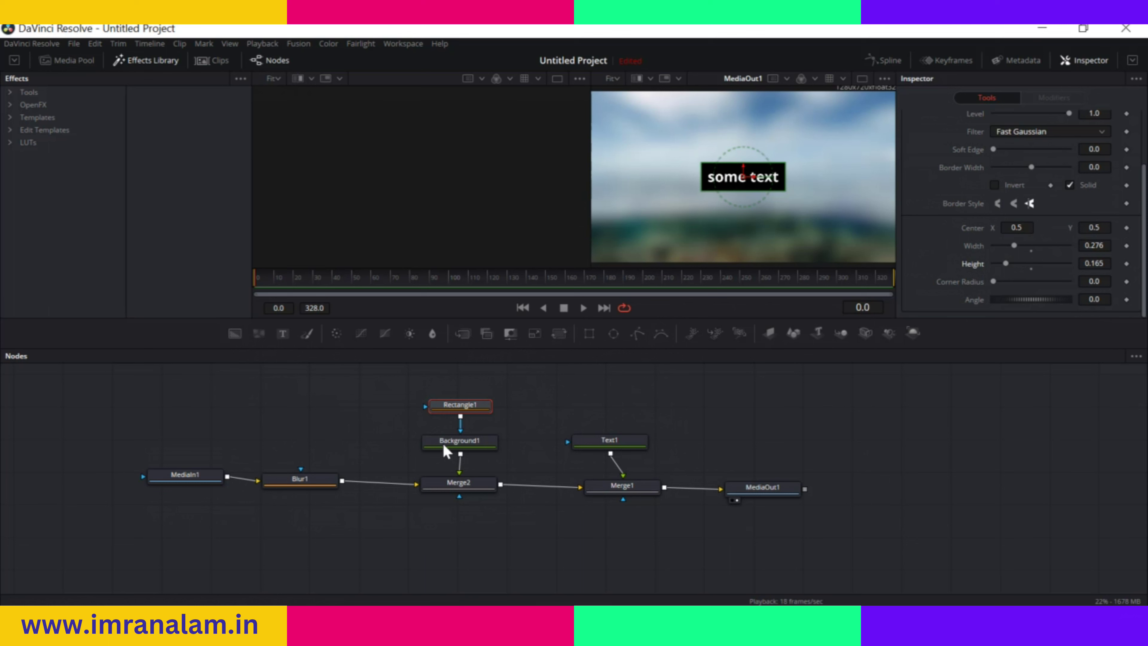
drag(459, 442, 446, 445)
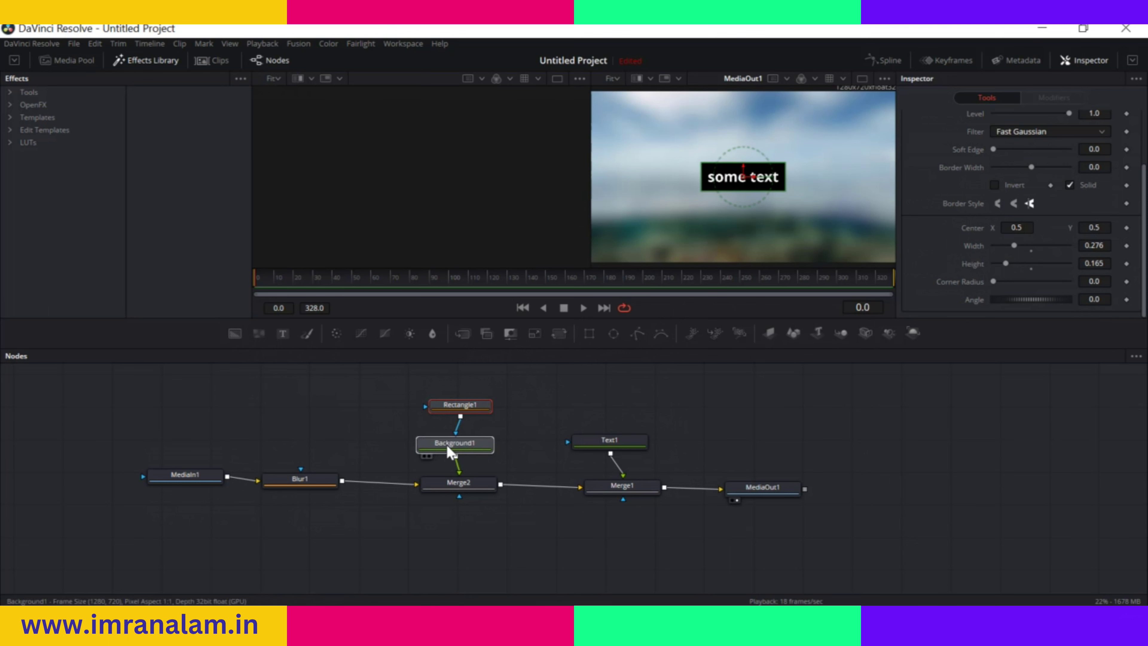
click(460, 407)
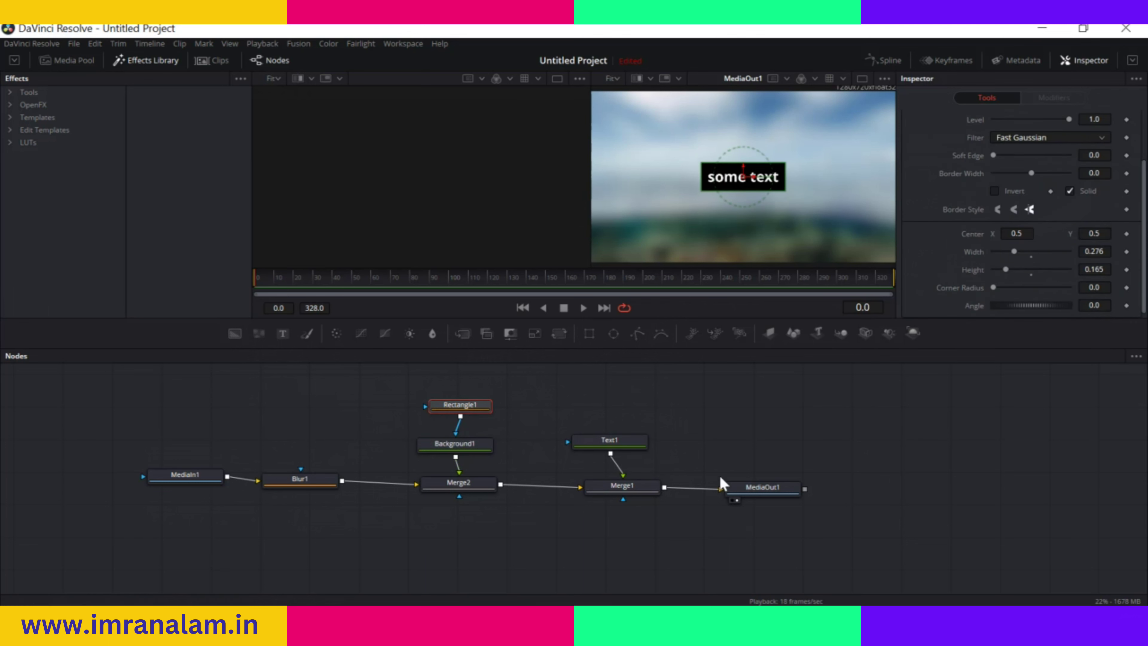
click(462, 406)
Show Rectangle1 in the empty viewer, and align Rectangle1 above Background1 and Text1 above Merge1
drag(461, 407, 453, 412)
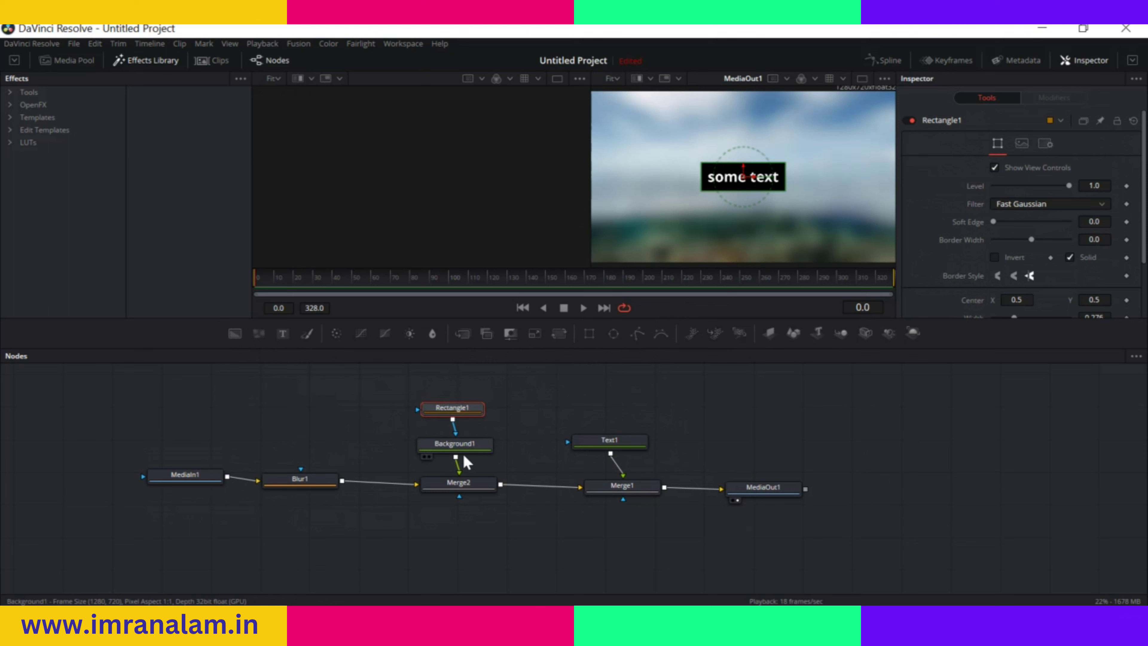
key(1)
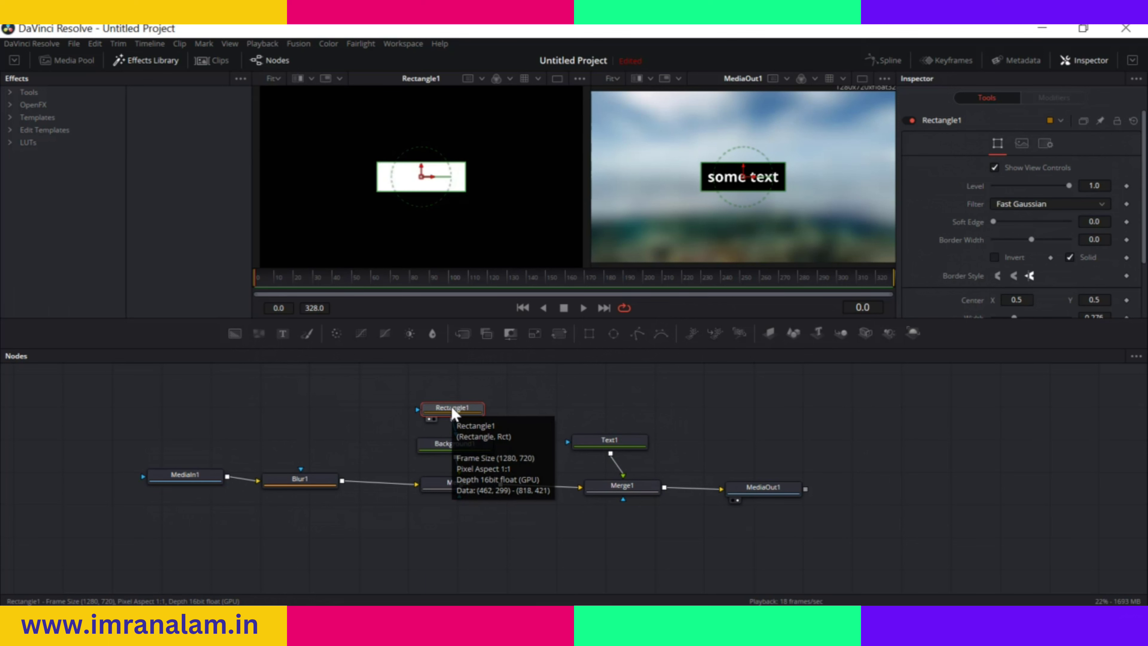
drag(453, 414, 468, 412)
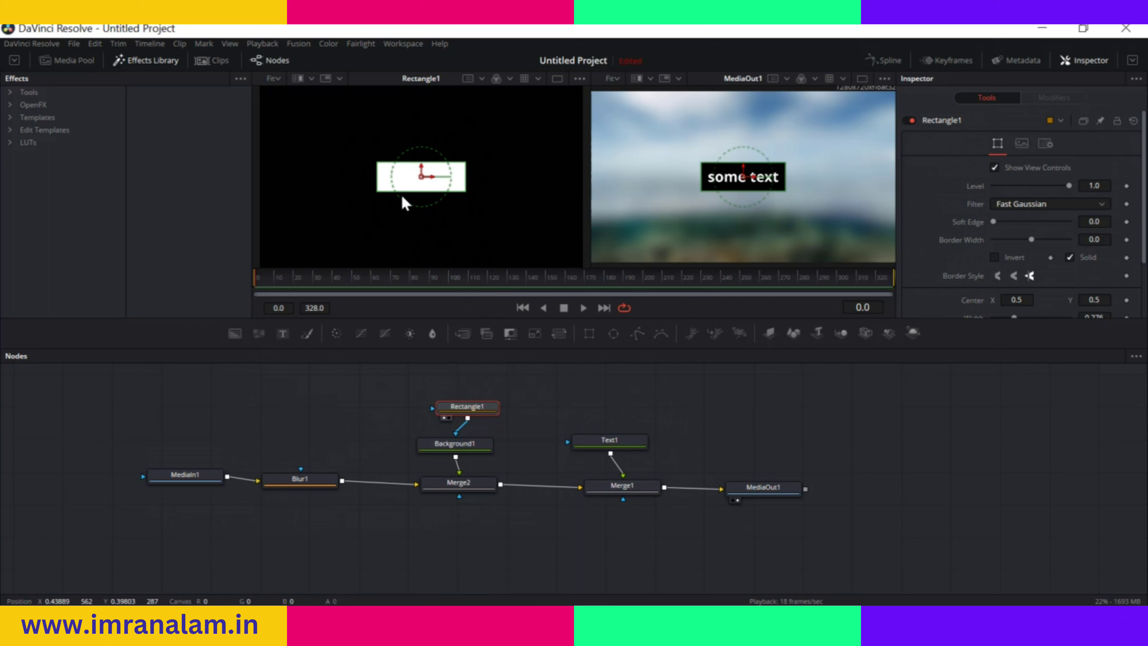
drag(470, 410, 457, 410)
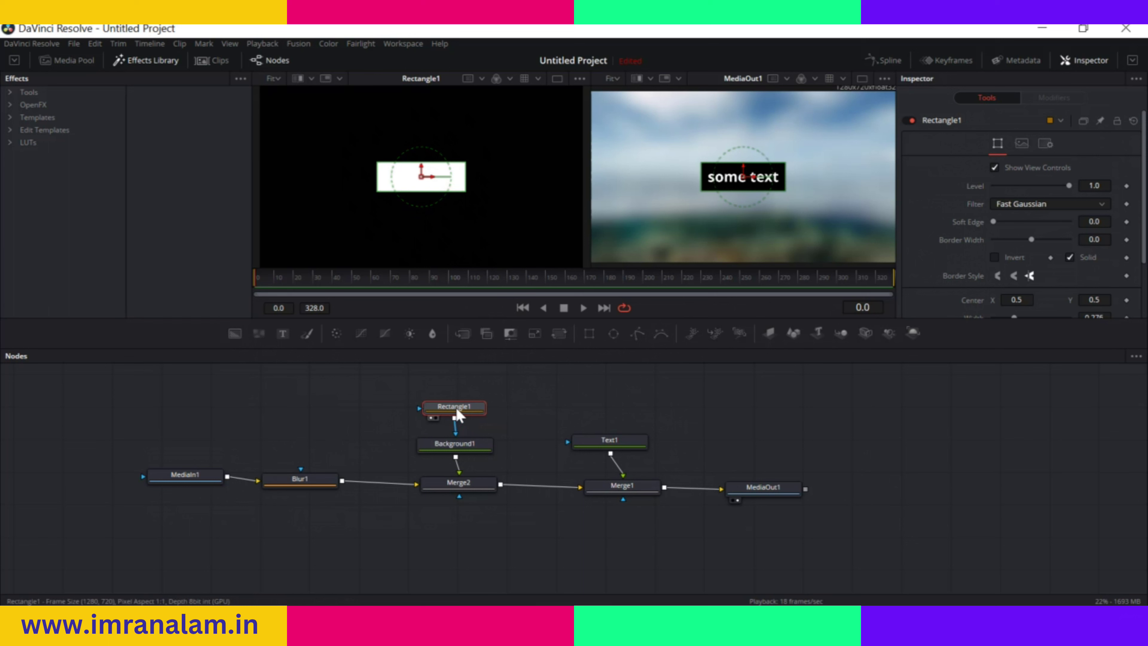
drag(611, 442, 623, 437)
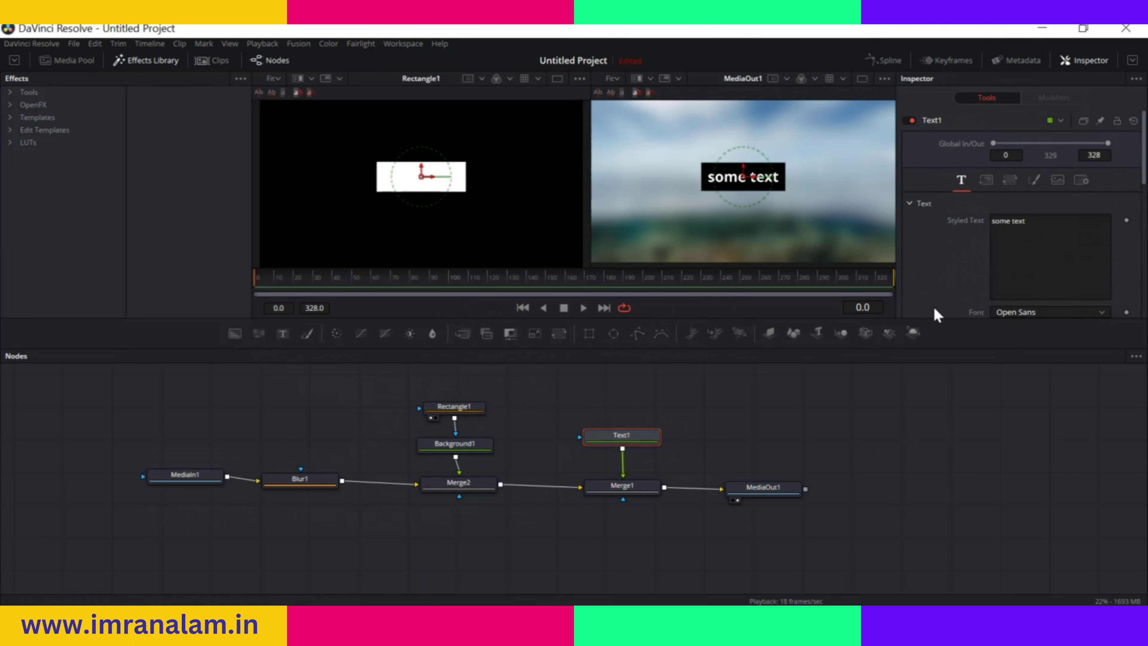
Keyframe Rectangle1's width at frame 30, keeping its value of 0.276
click(454, 409)
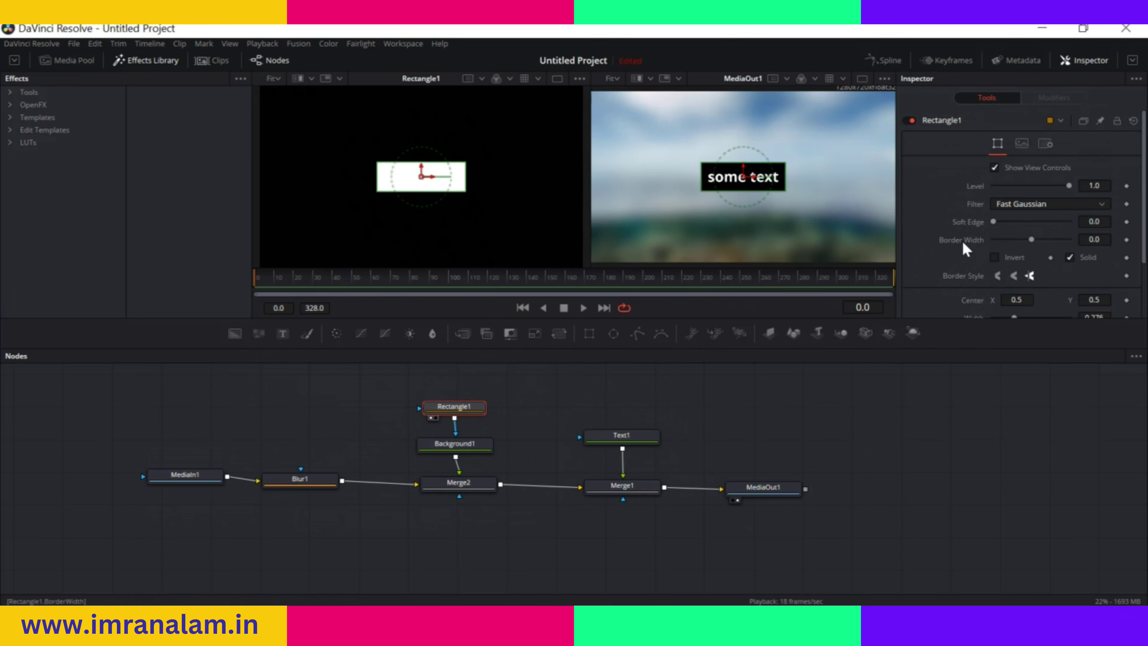
click(860, 308)
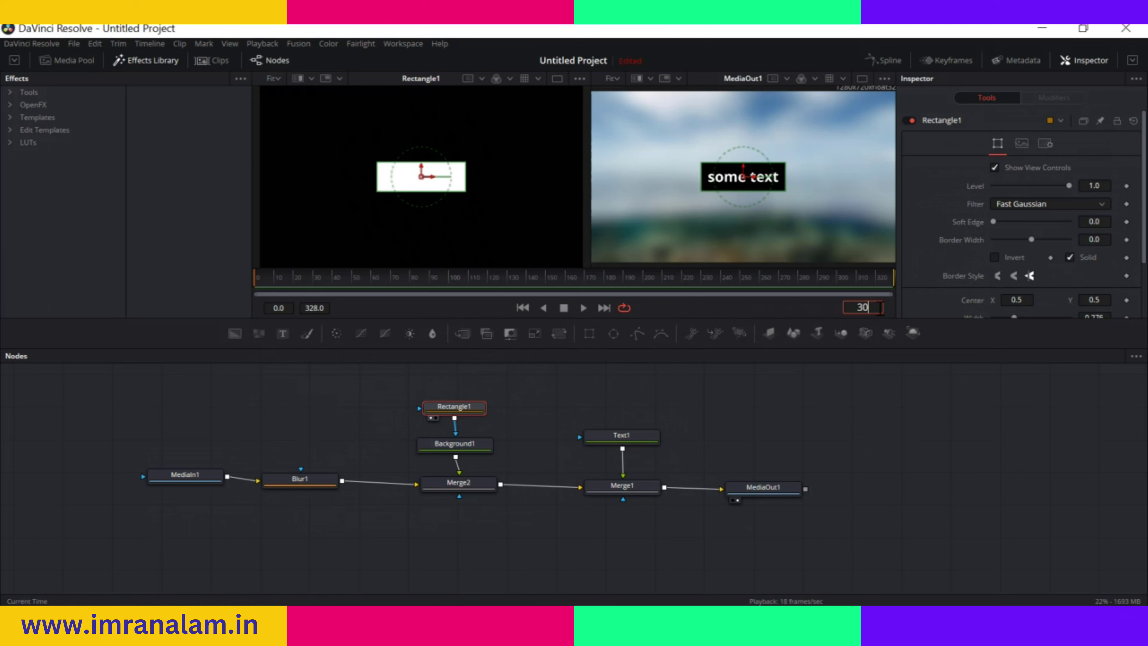
key(Return)
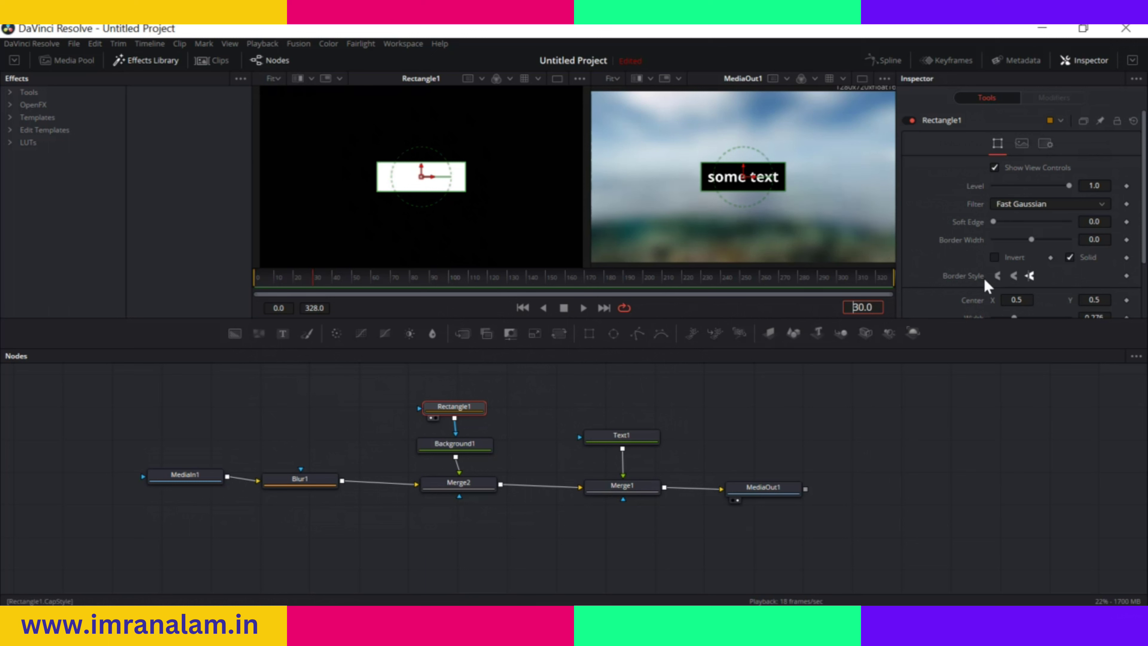
scroll(960, 256, down, 2)
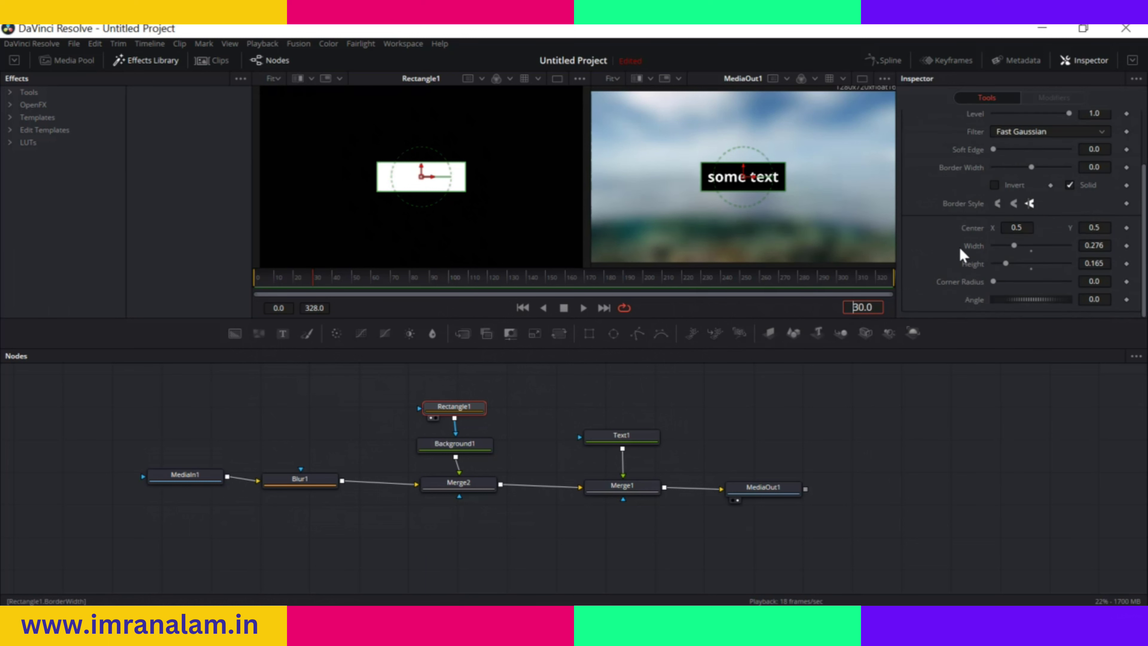
click(1125, 246)
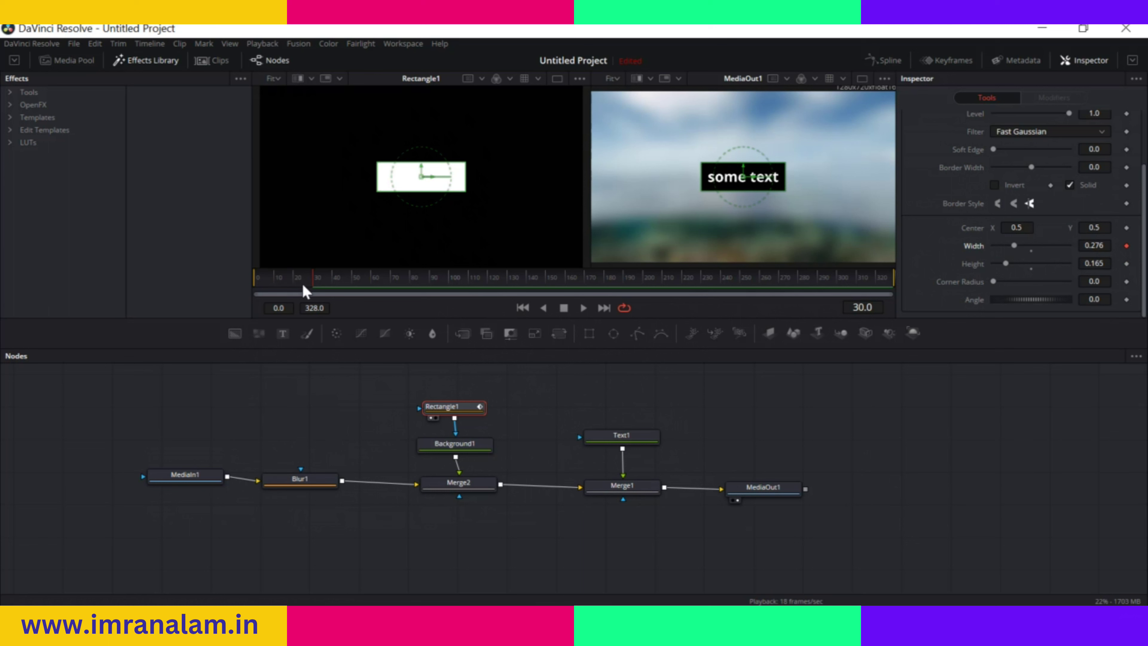
Set Rectangle1's width to 0.0 at frame 0, and nudge the Rectangle1 node slightly sideways
drag(314, 285, 254, 293)
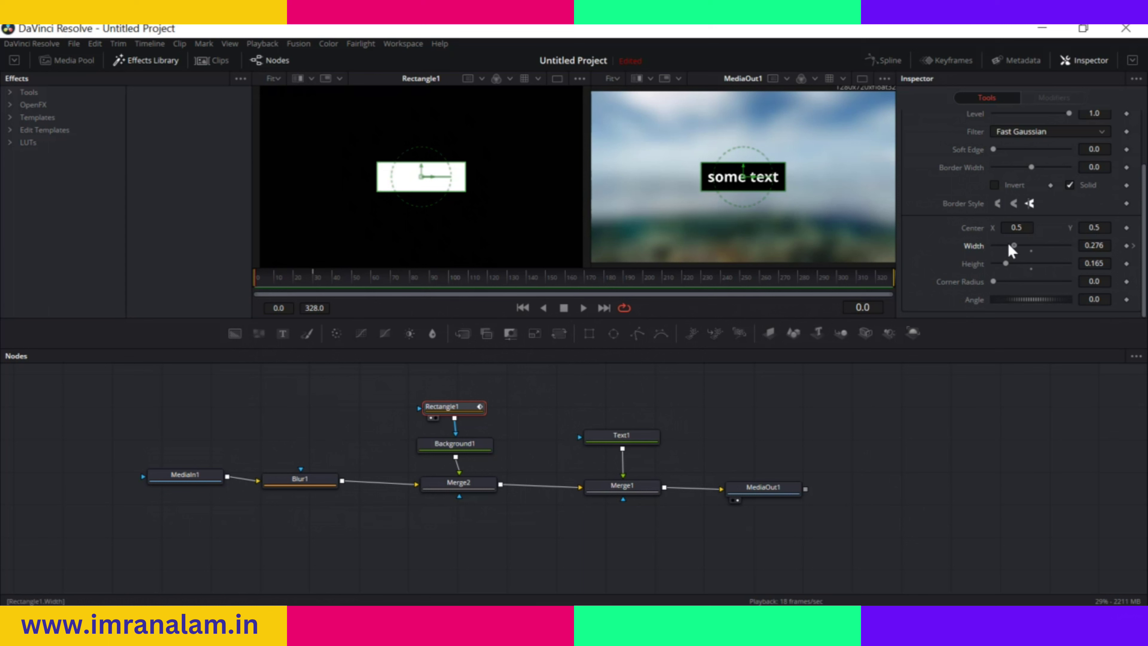
drag(1010, 244, 986, 243)
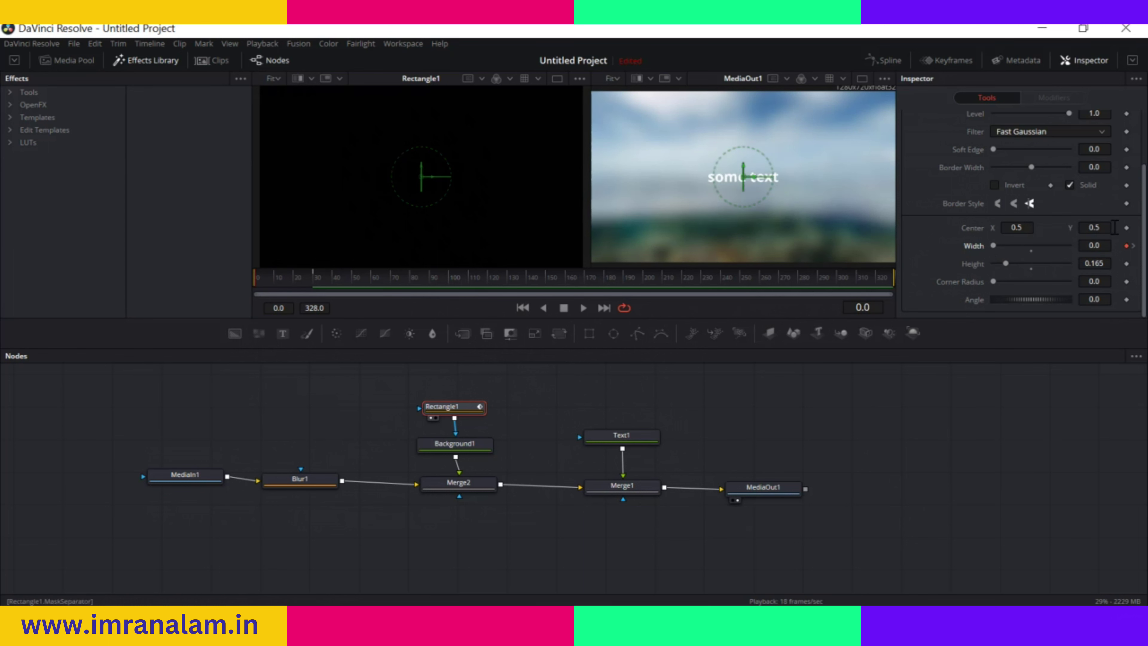
drag(452, 412, 457, 412)
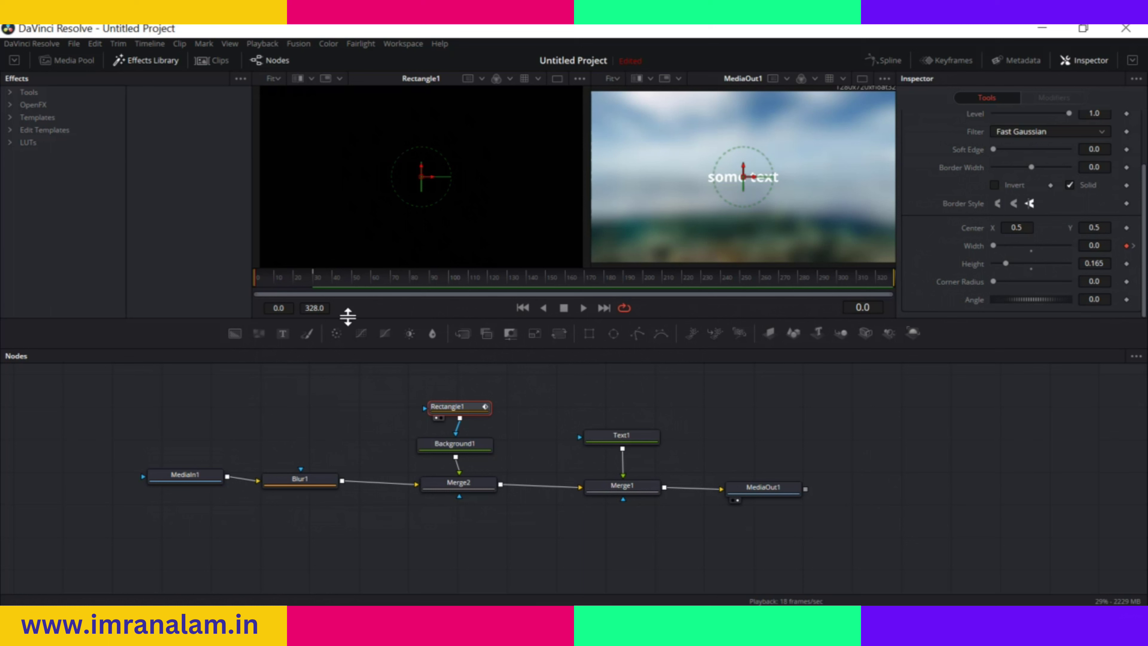
Play the rectangle's width animation forwards and in reverse to check how the box opens behind the text
click(584, 308)
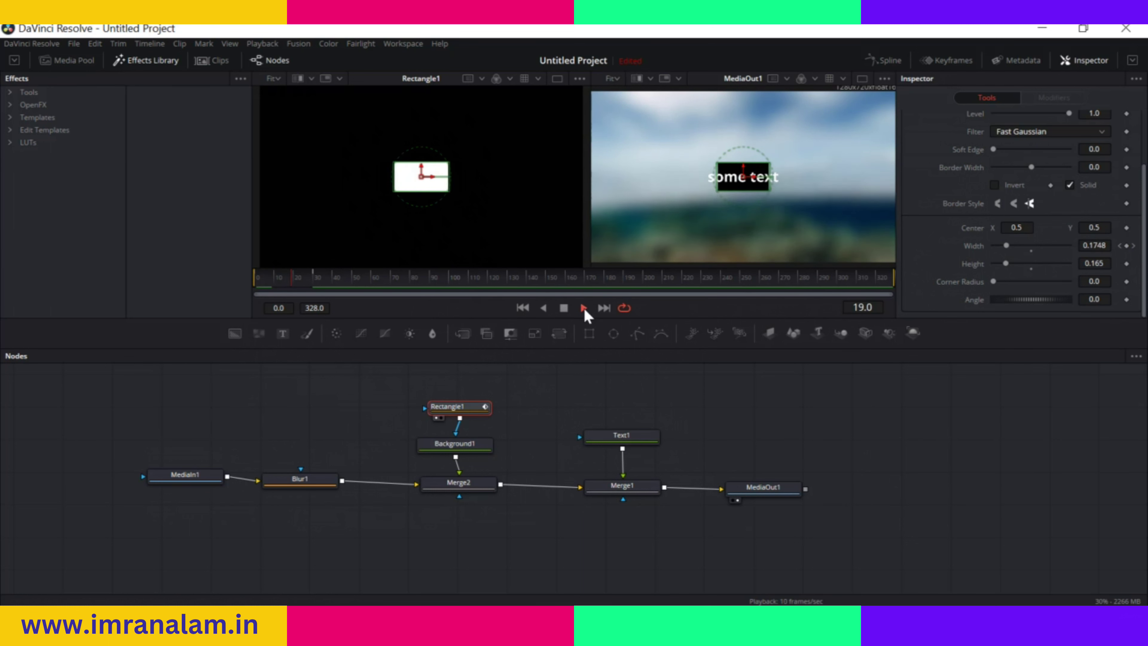
click(563, 309)
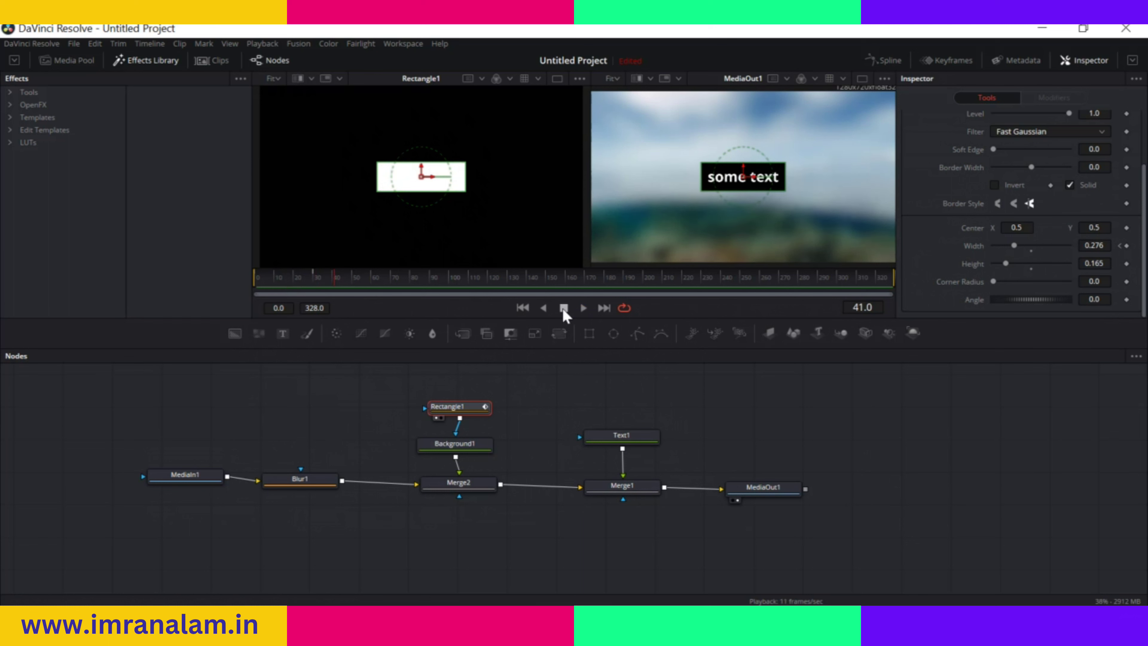
click(545, 310)
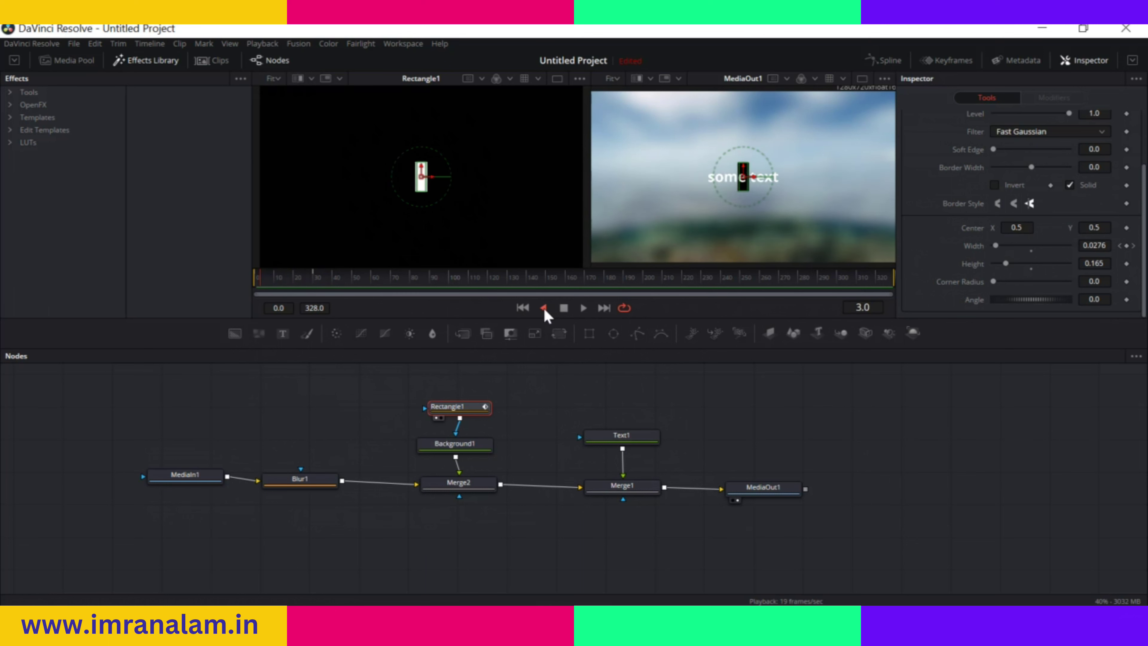
click(584, 309)
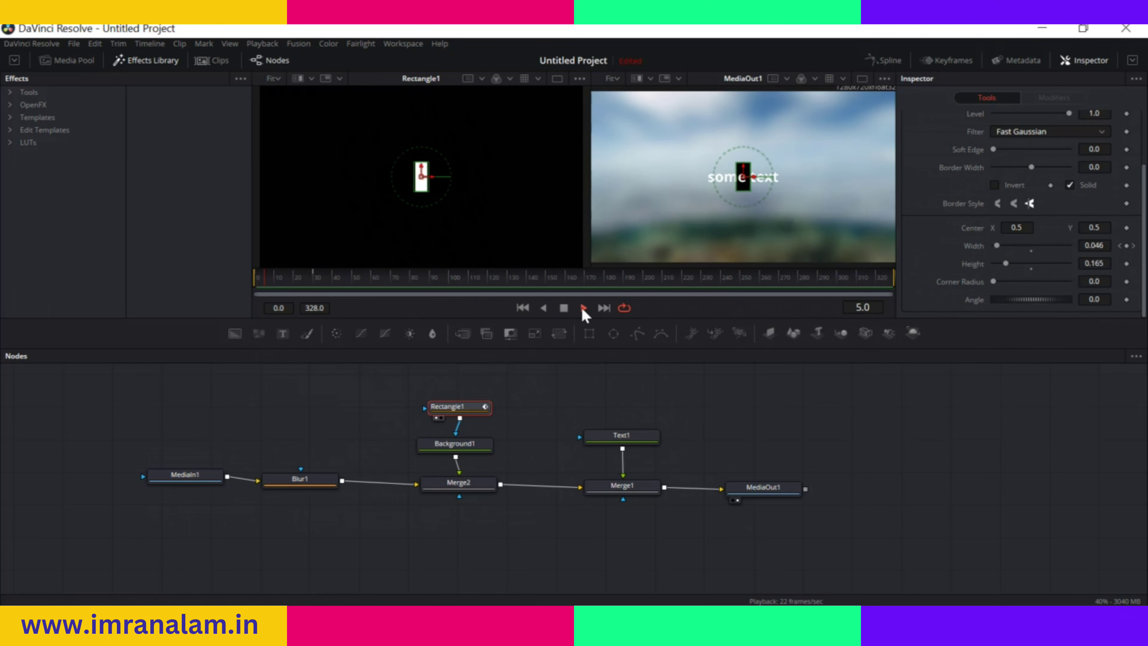
click(564, 308)
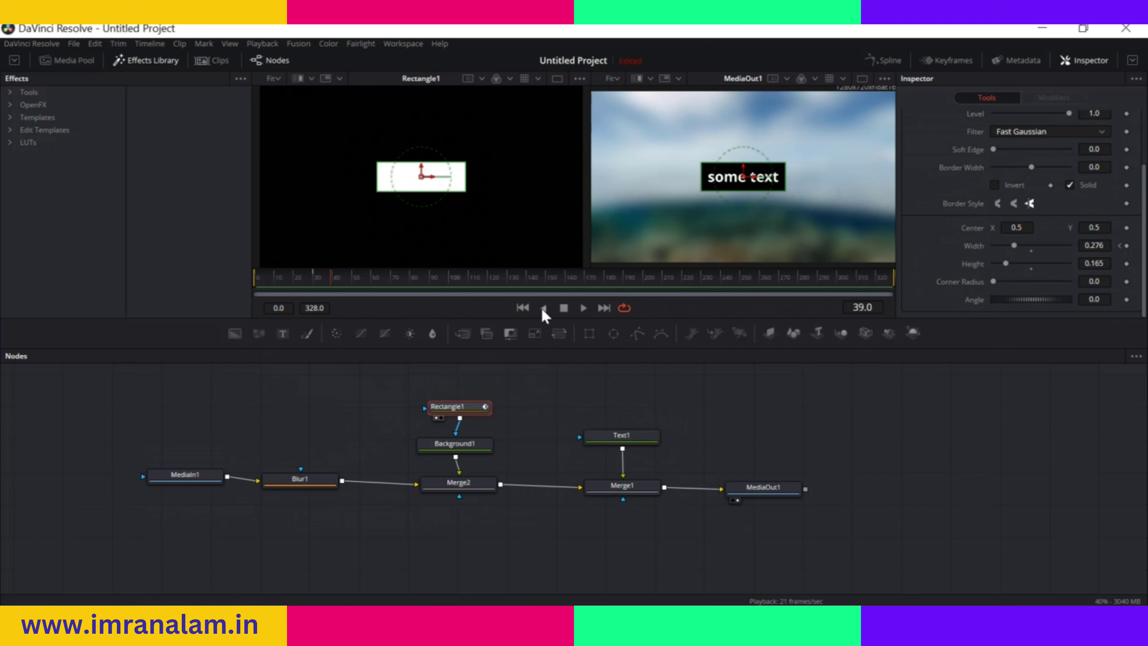
click(543, 308)
click(564, 309)
click(584, 310)
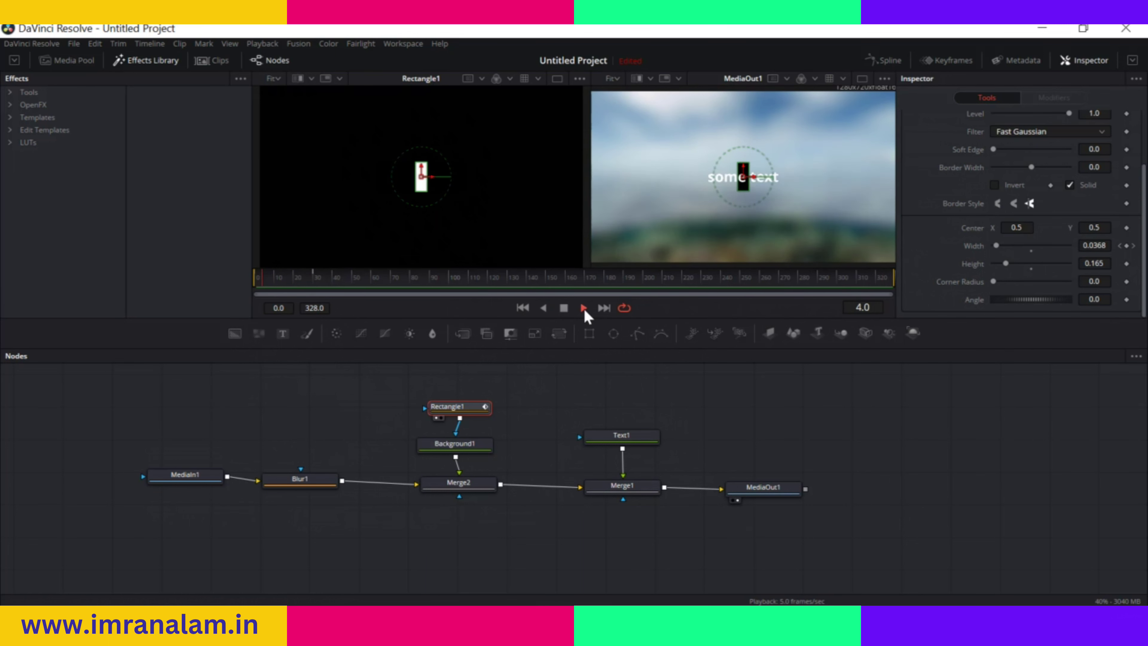
key(space)
Limit the playback range to frames 0–29 and preview the looping rectangle animation
drag(893, 285, 886, 285)
click(893, 284)
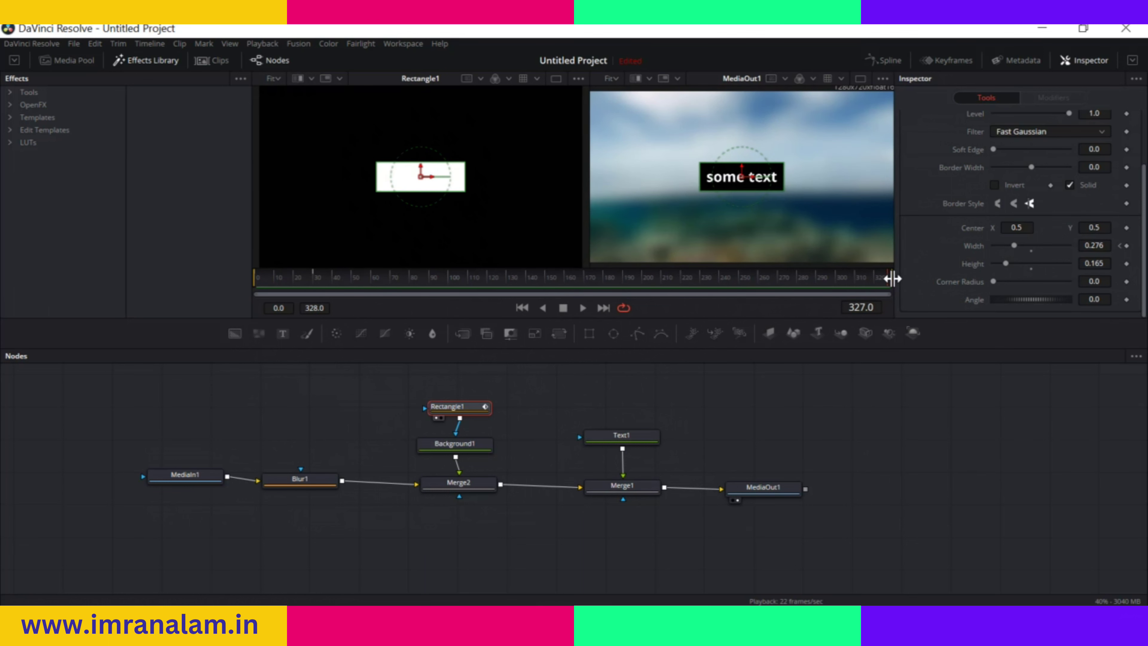
drag(892, 285, 859, 285)
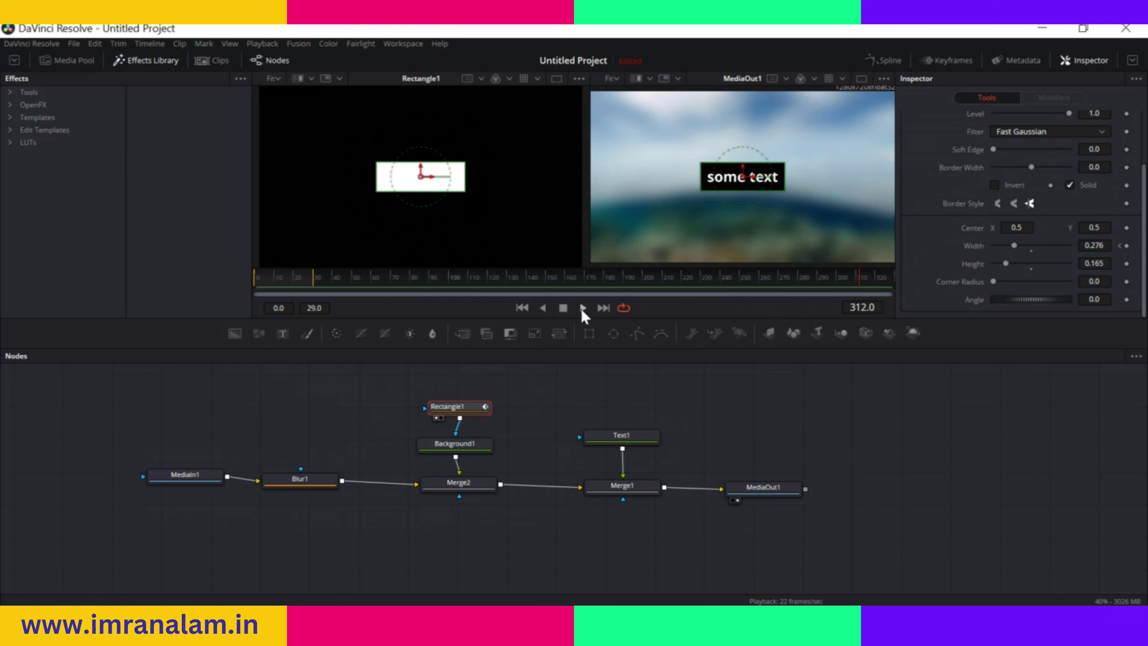
click(582, 308)
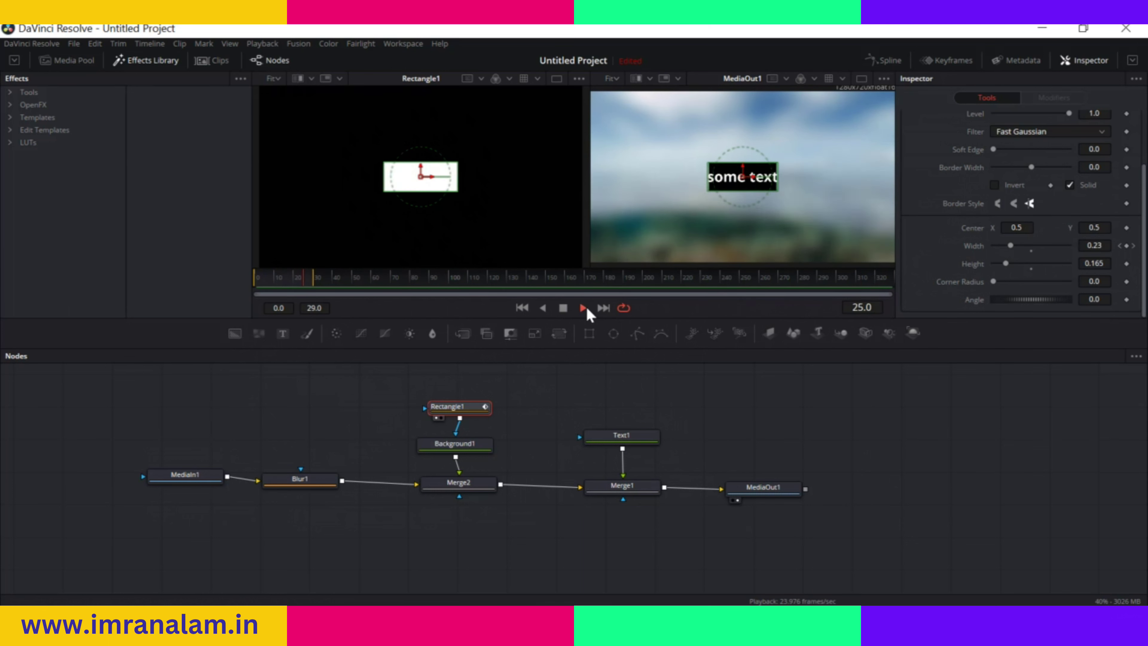
click(564, 309)
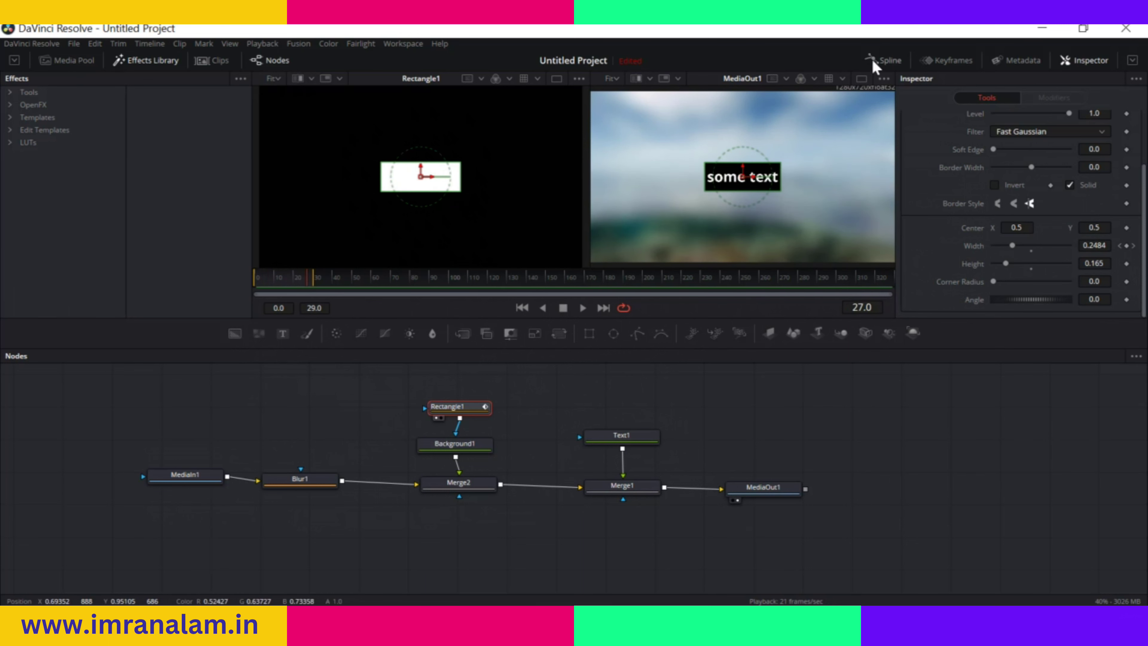
Ease Rectangle1's Width curve into the frame 30 keyframe in the Spline editor, and replay the animation
click(886, 64)
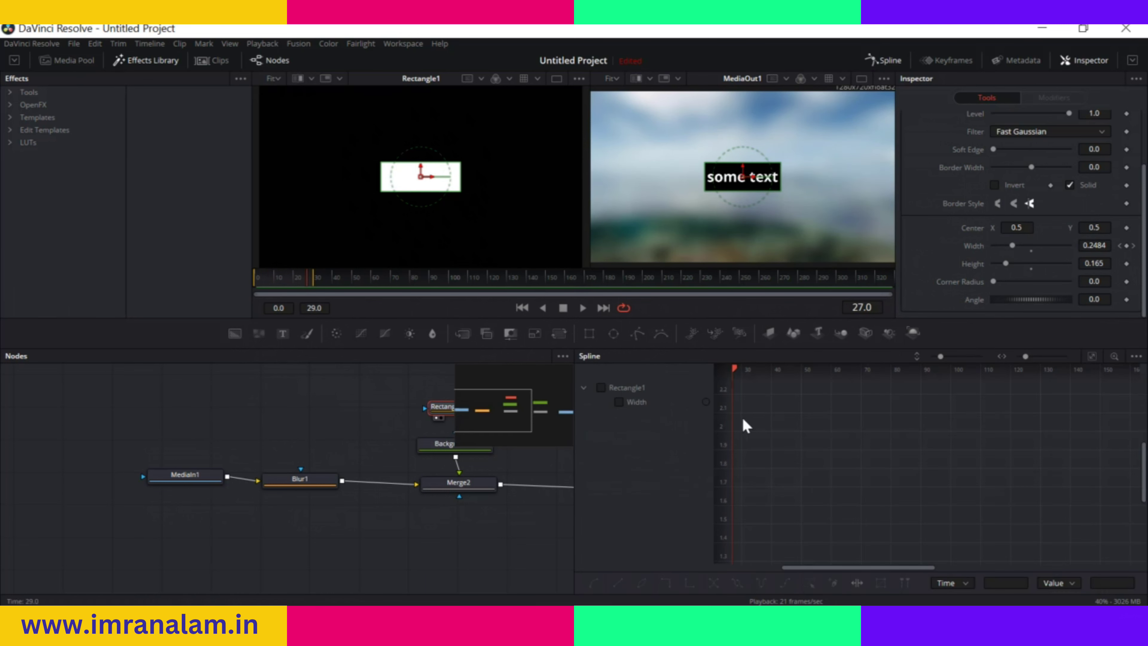
click(619, 403)
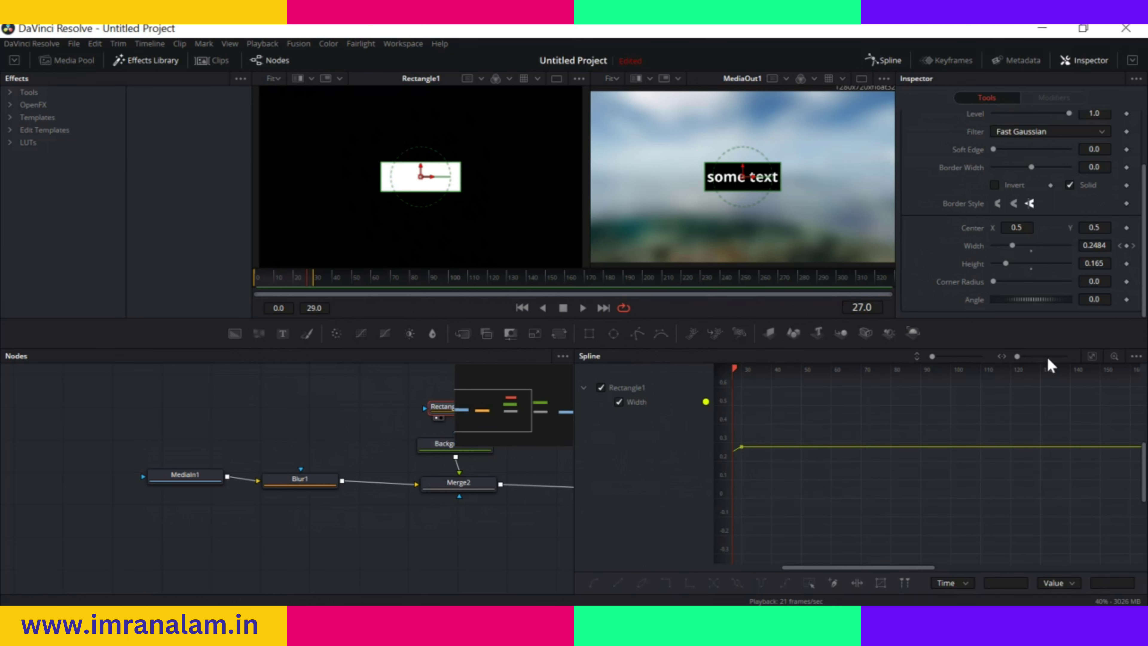
click(1091, 357)
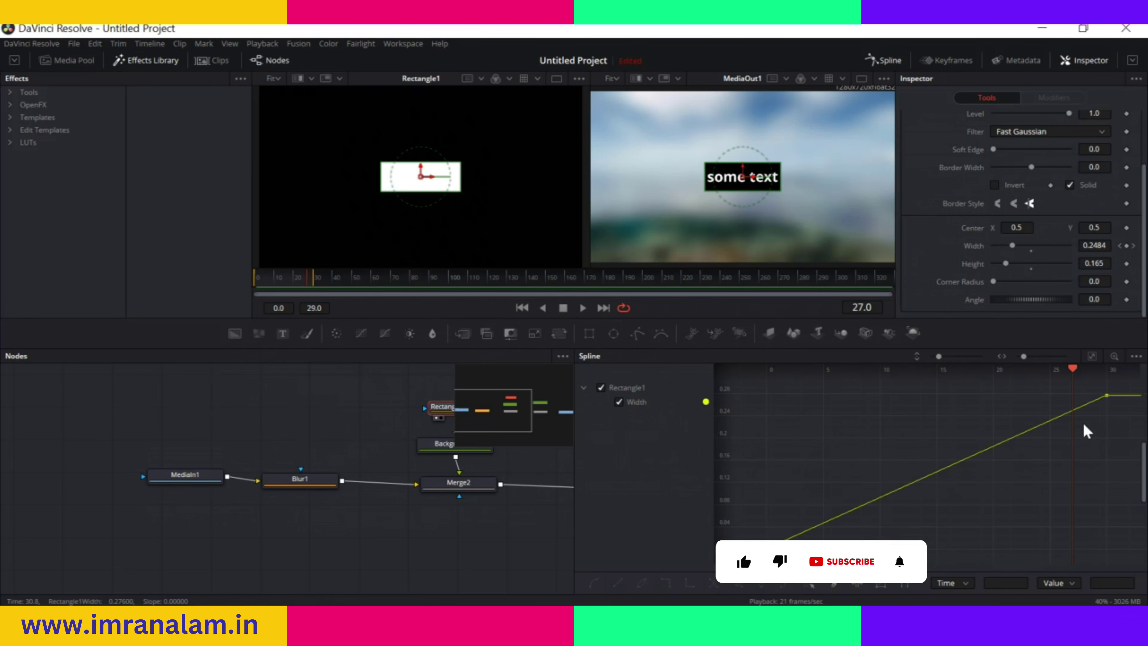
scroll(974, 410, right, 3)
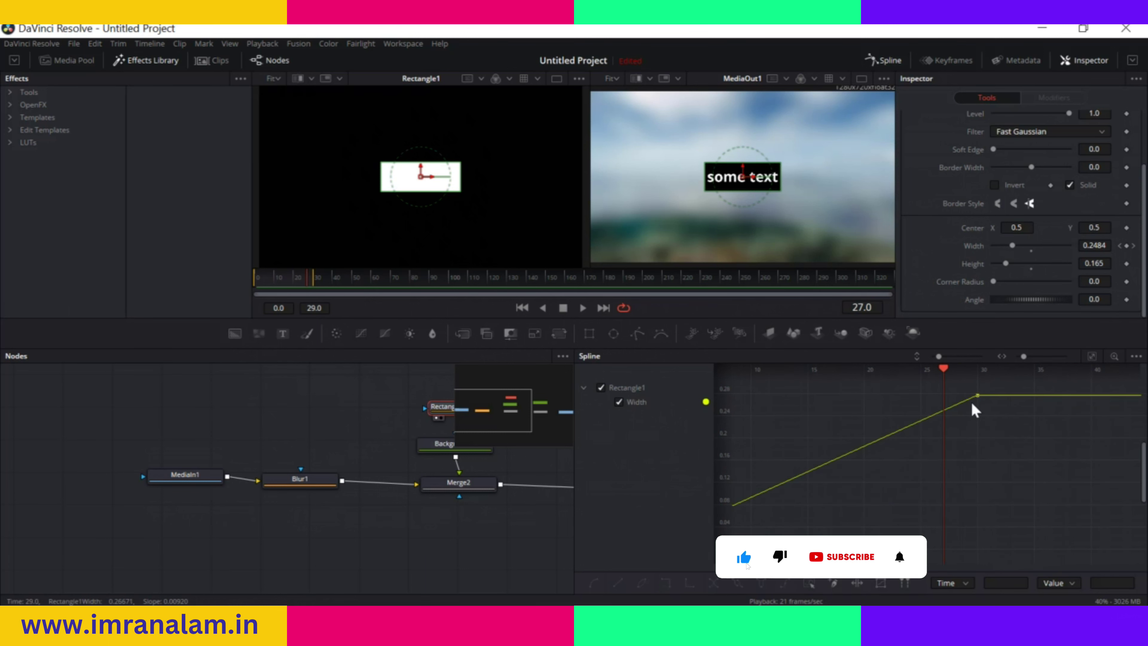
click(978, 396)
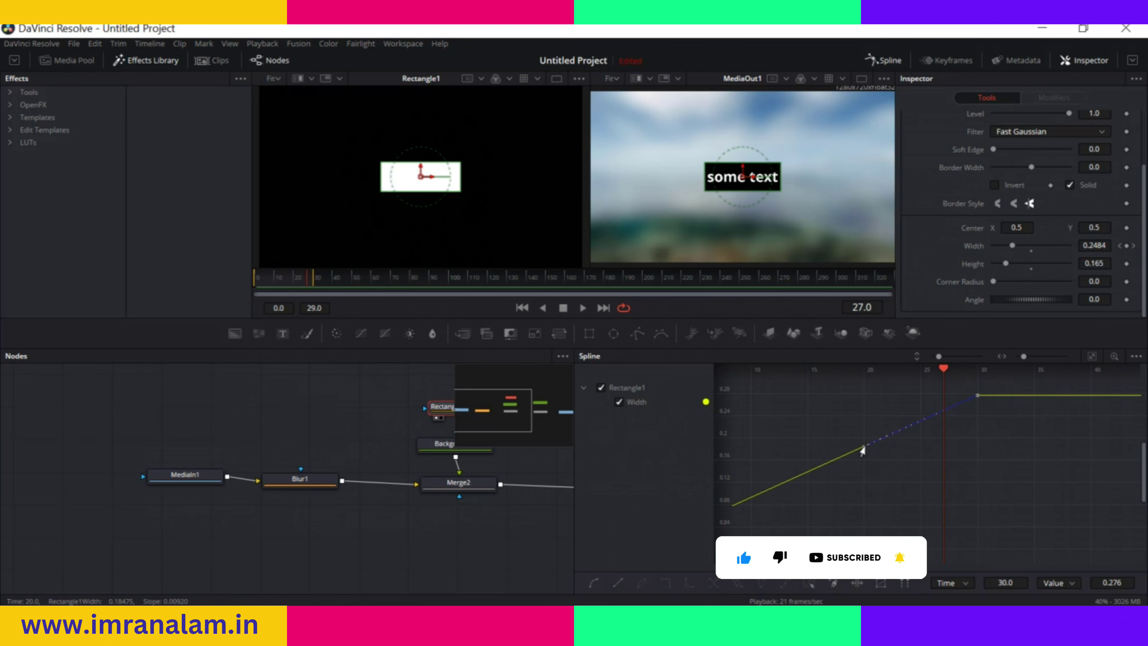
drag(863, 447, 741, 410)
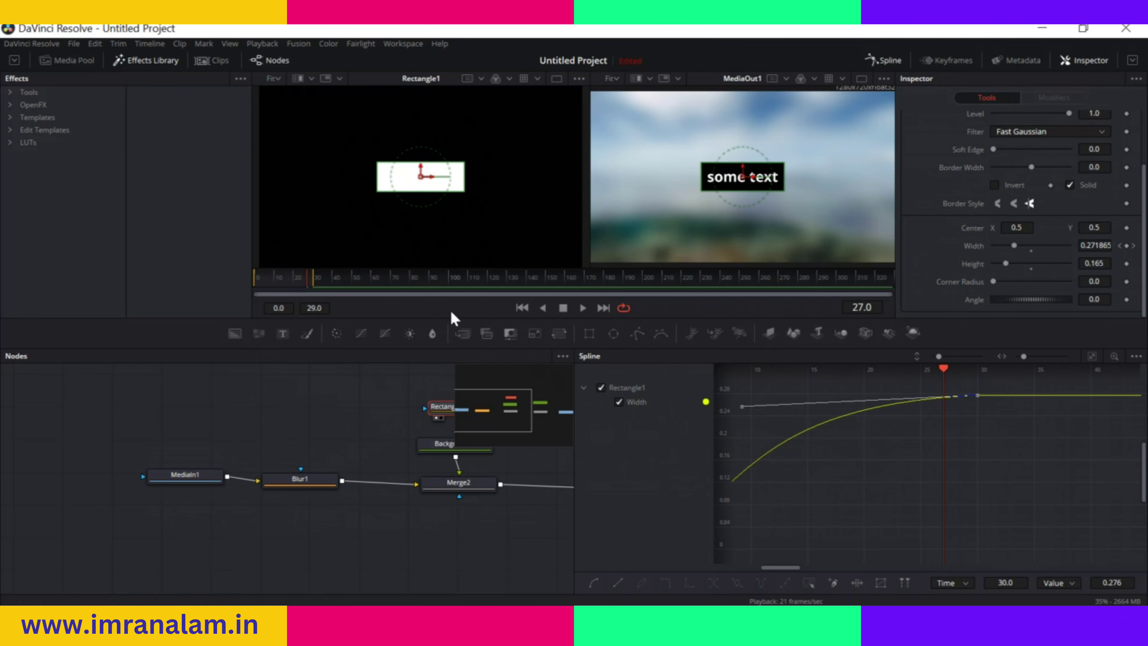
click(899, 64)
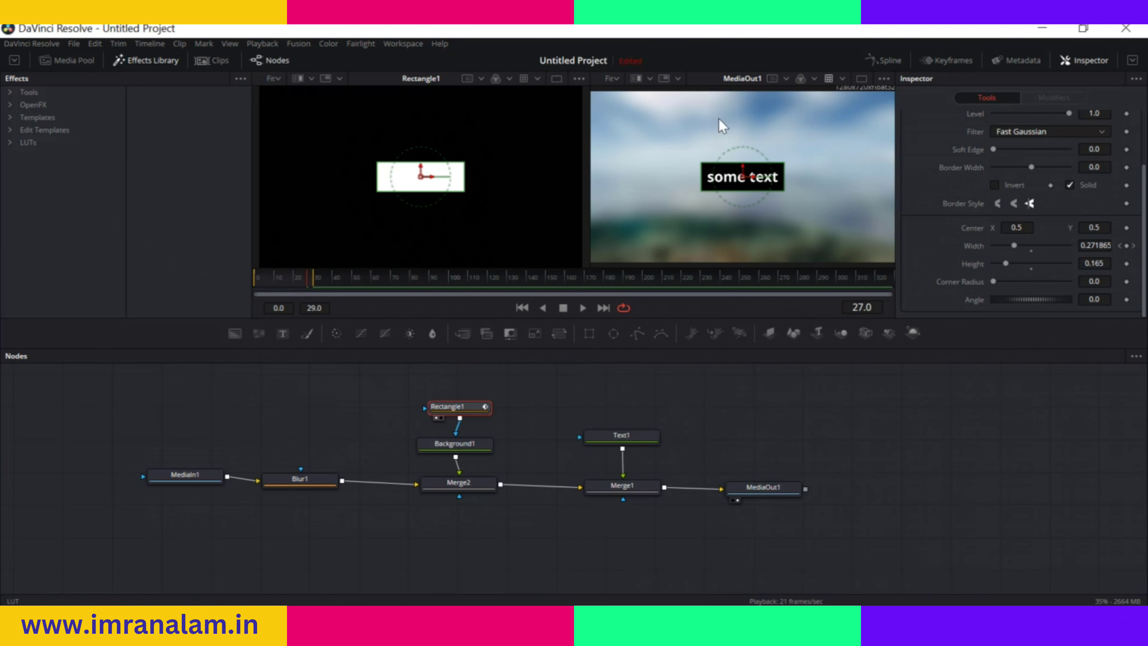
click(583, 308)
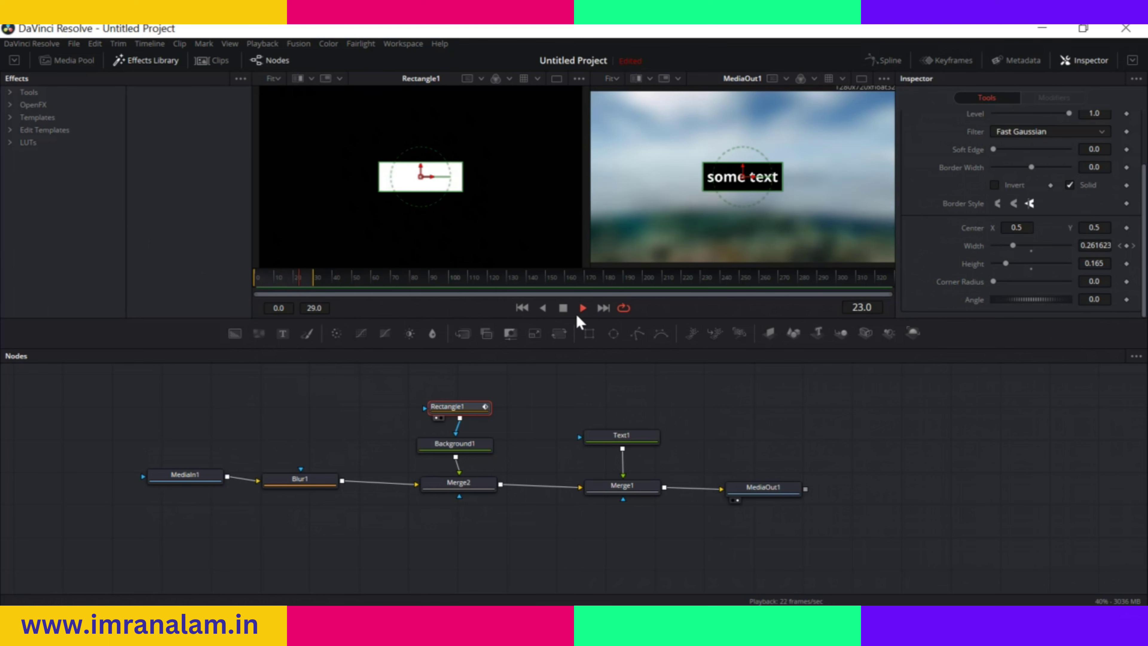
Reposition Rectangle1 between Background1 and Text1, and connect its output to Text1's effect mask input as well
drag(447, 406, 516, 389)
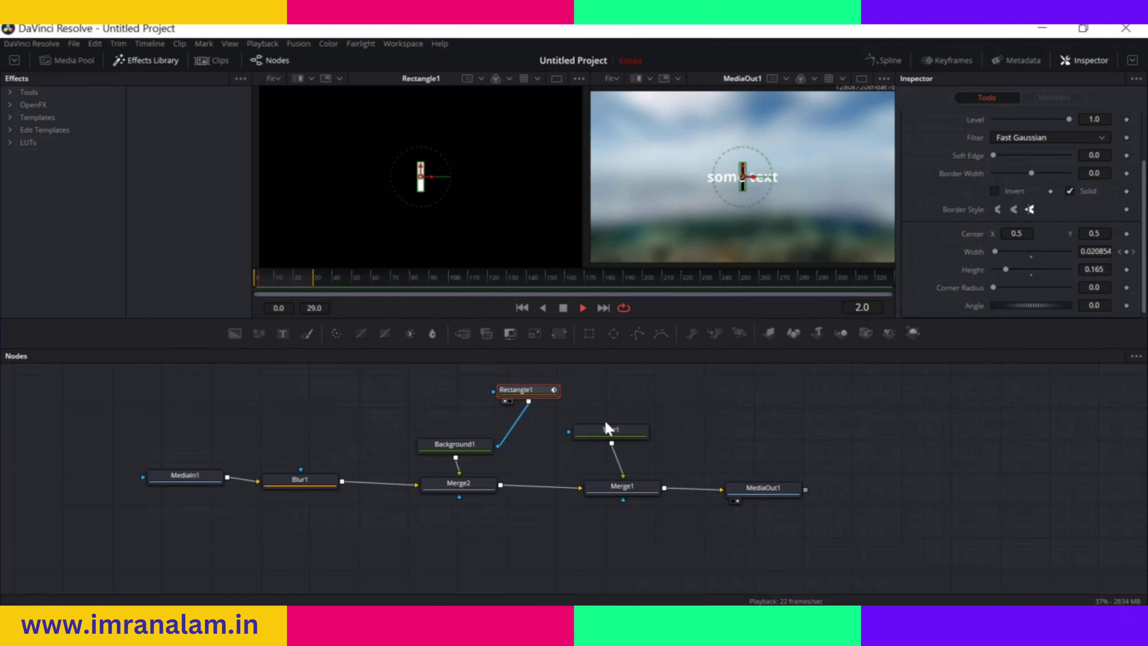
drag(601, 433, 615, 432)
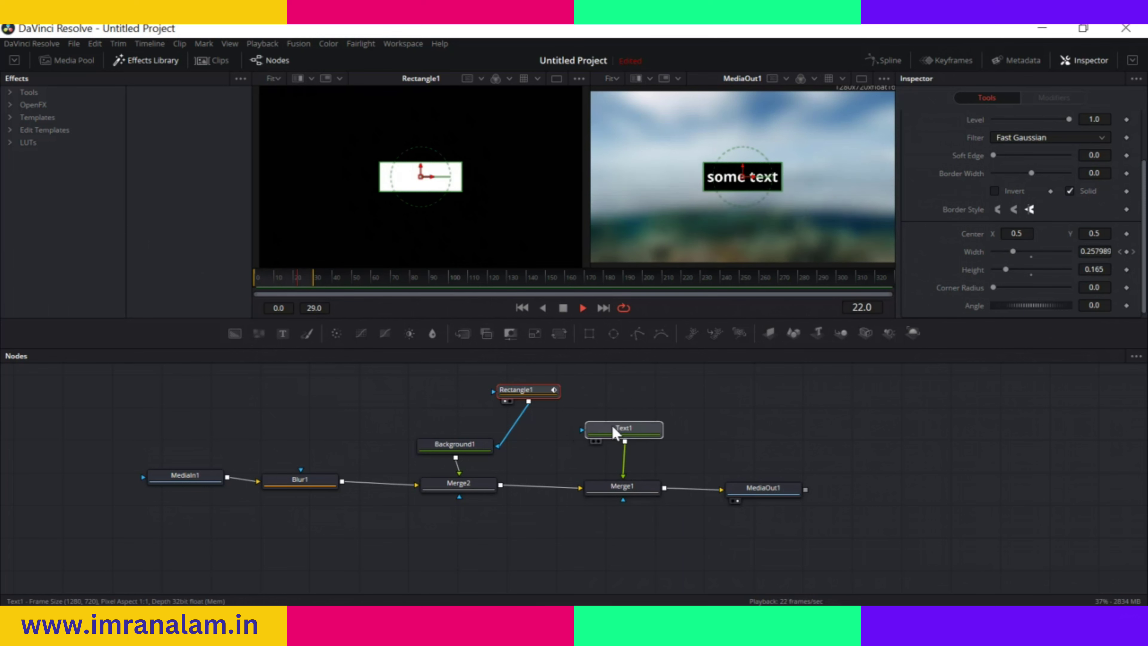
click(528, 390)
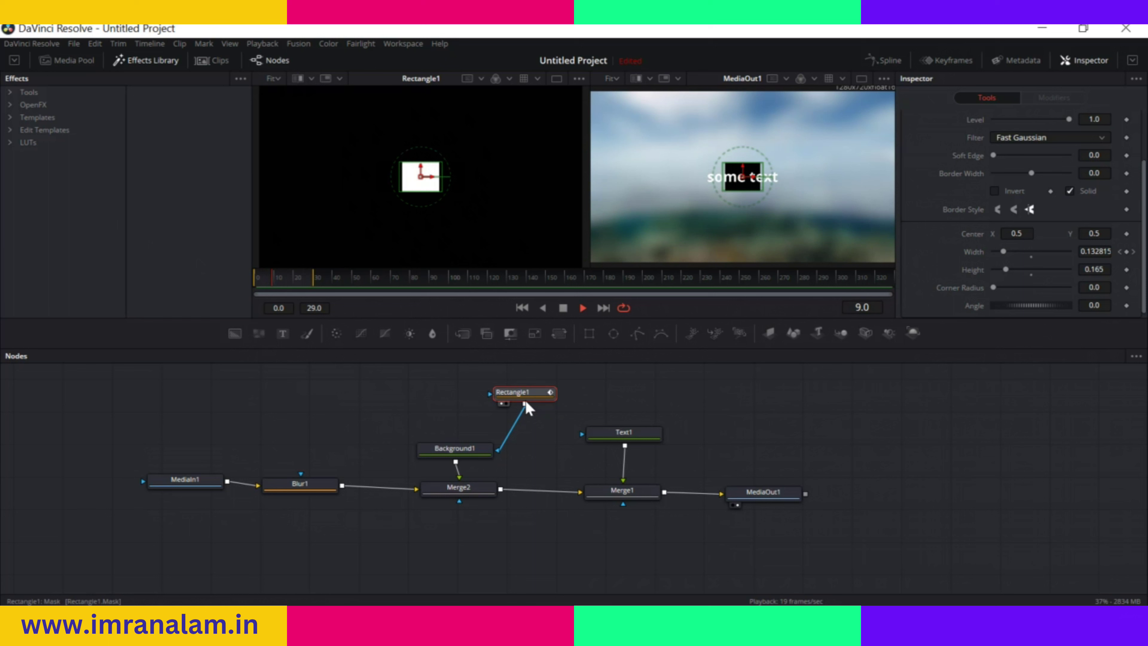
drag(525, 404, 587, 439)
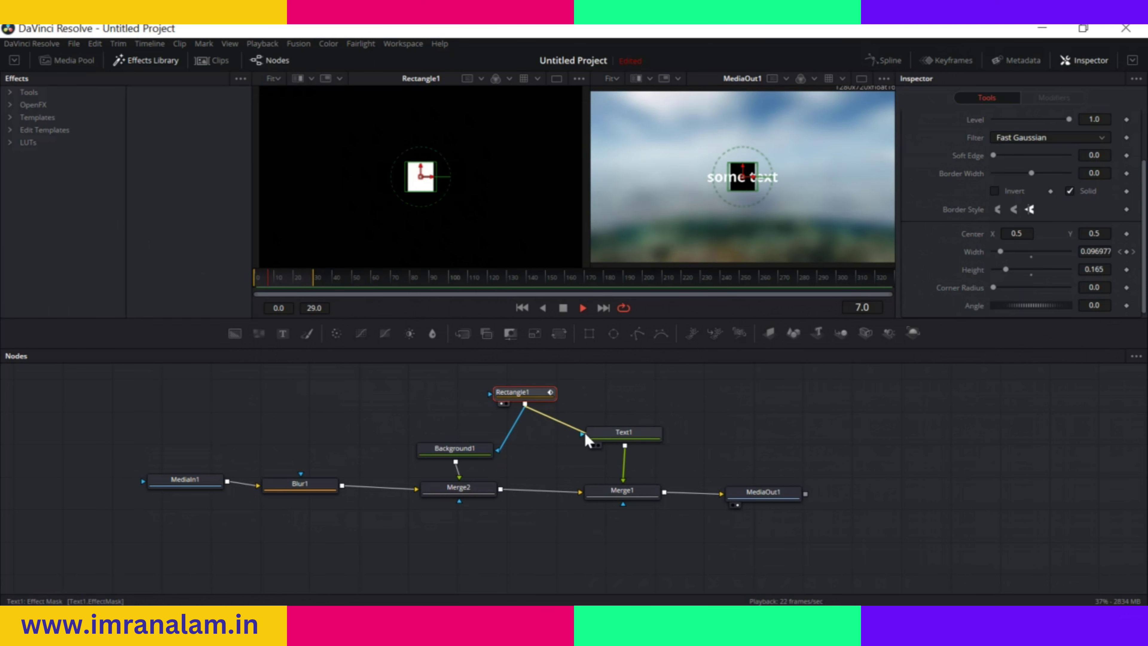
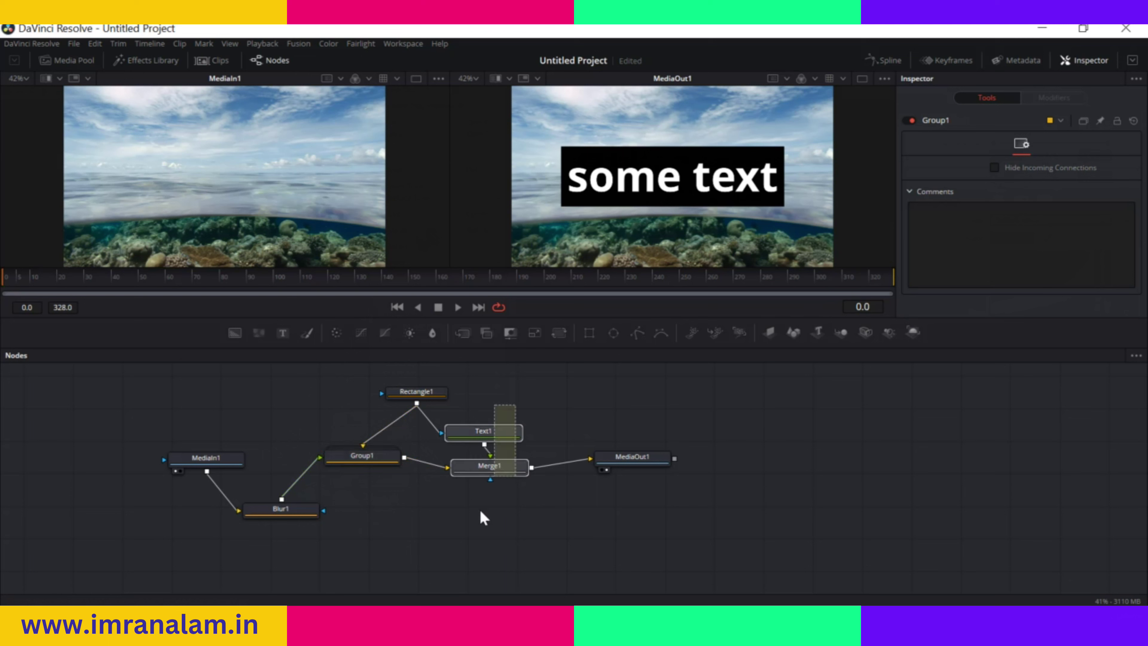
Group the Text1 and Merge1 nodes, and adjust the new group's position in the node tree
click(472, 470)
right_click(463, 462)
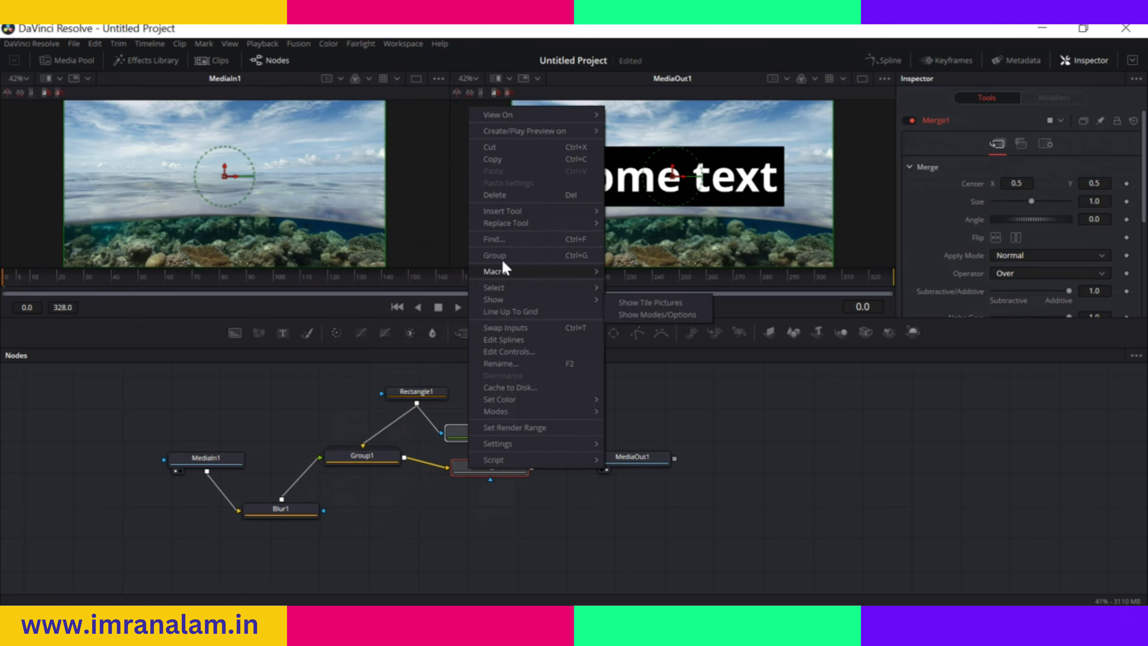
click(495, 255)
drag(474, 460, 470, 472)
Expand Group1 to view the nodes inside it, and collapse it again
click(348, 459)
double_click(351, 469)
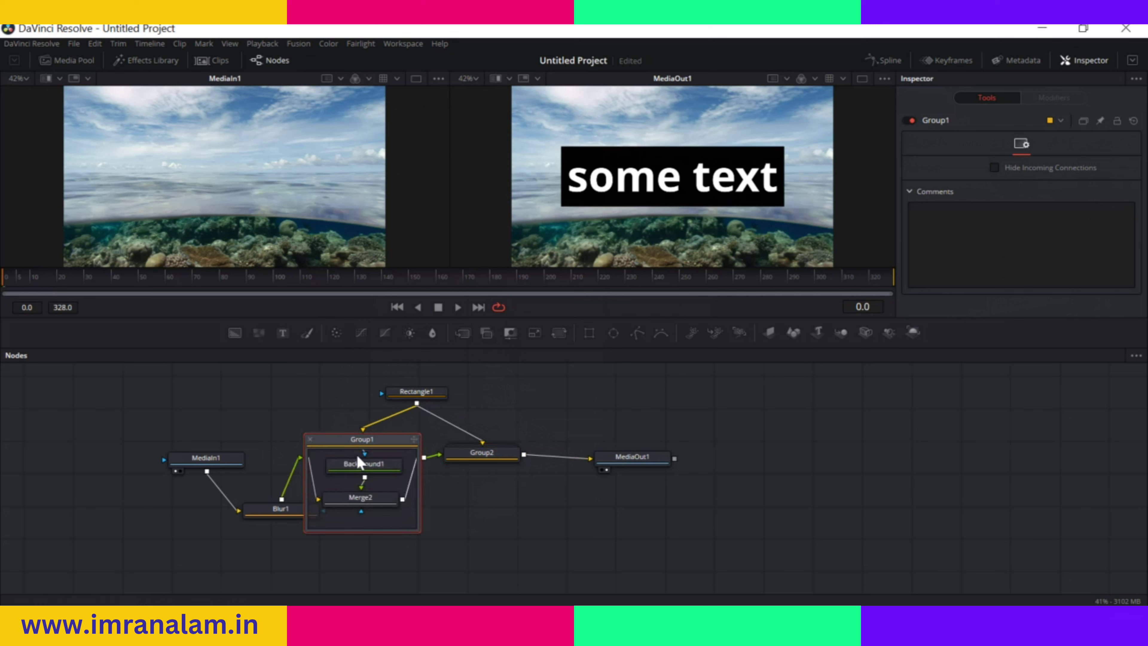
click(309, 441)
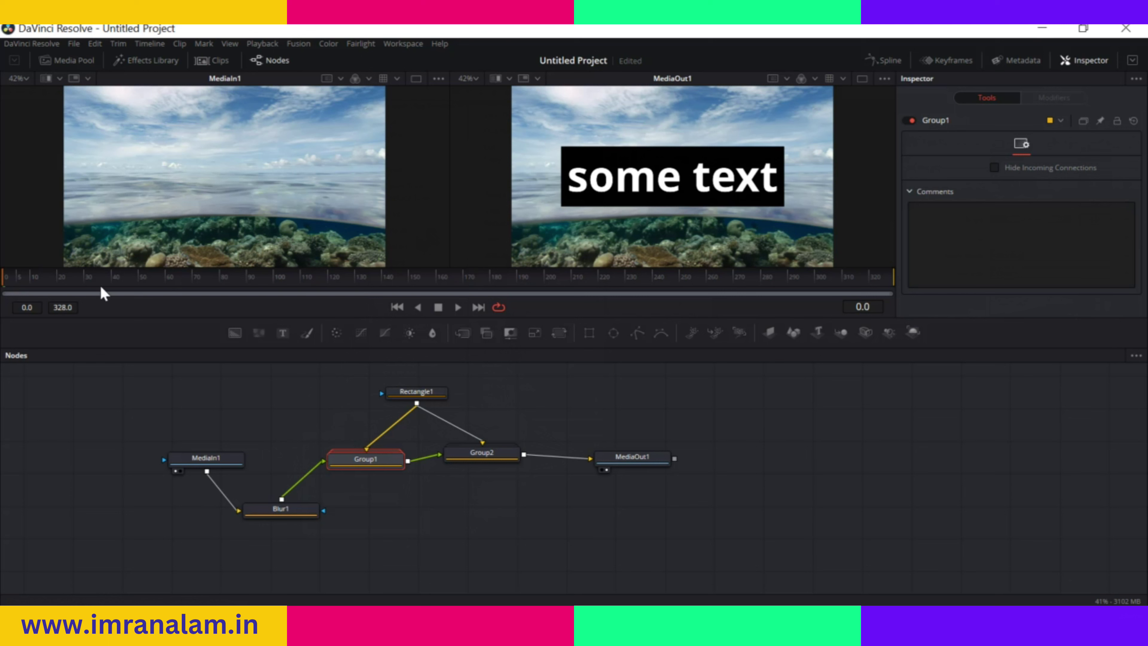
Set the playback proxy mode to Quarter Resolution
click(266, 45)
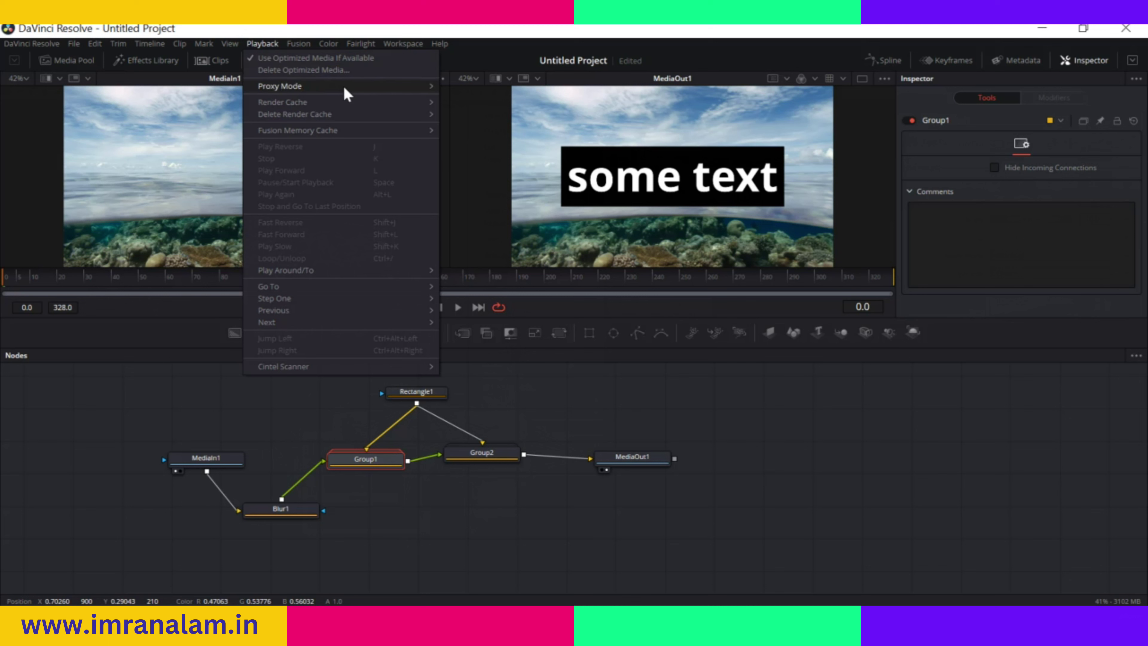
mouse_move(390, 90)
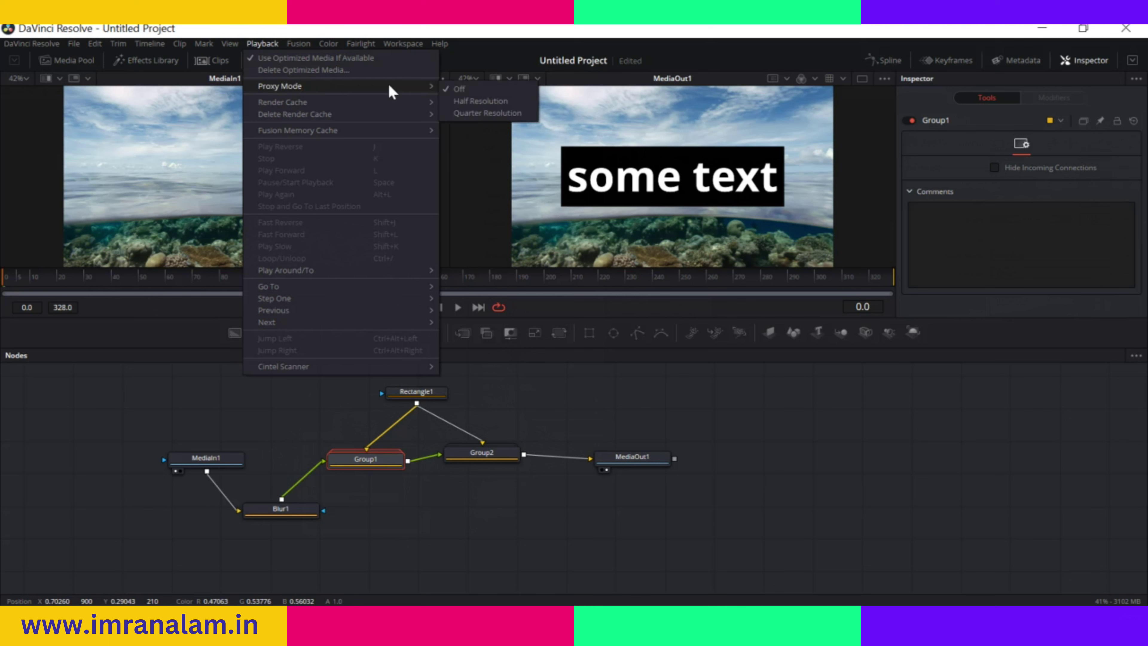
click(492, 114)
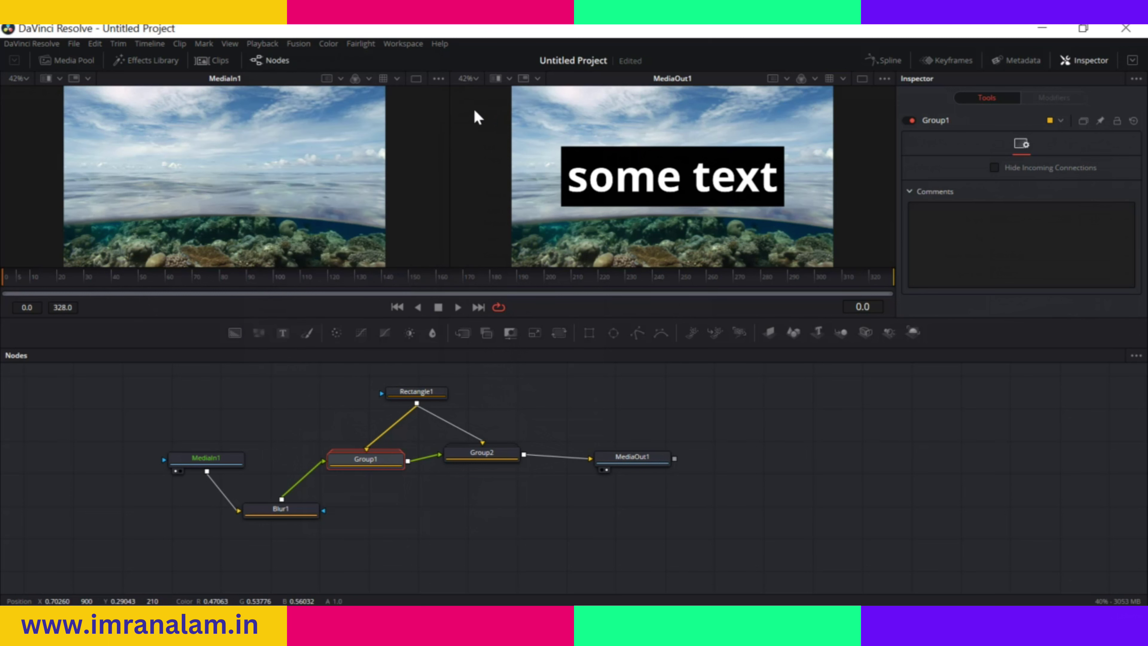
Try the Smart render cache mode, and return the render cache to User
click(263, 44)
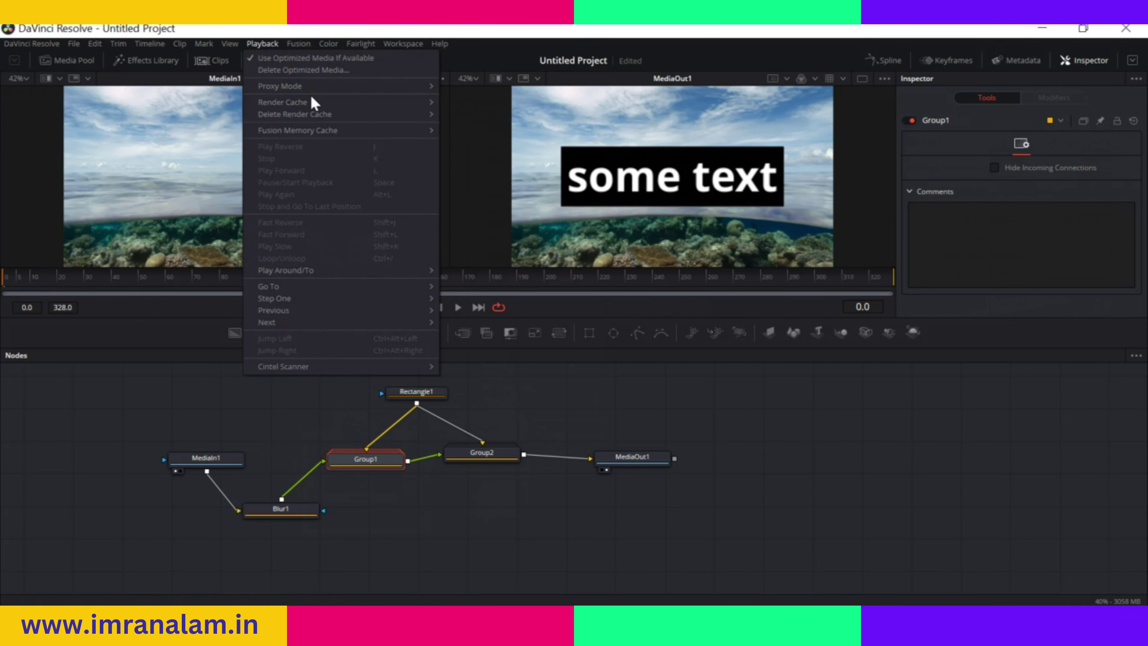
mouse_move(335, 103)
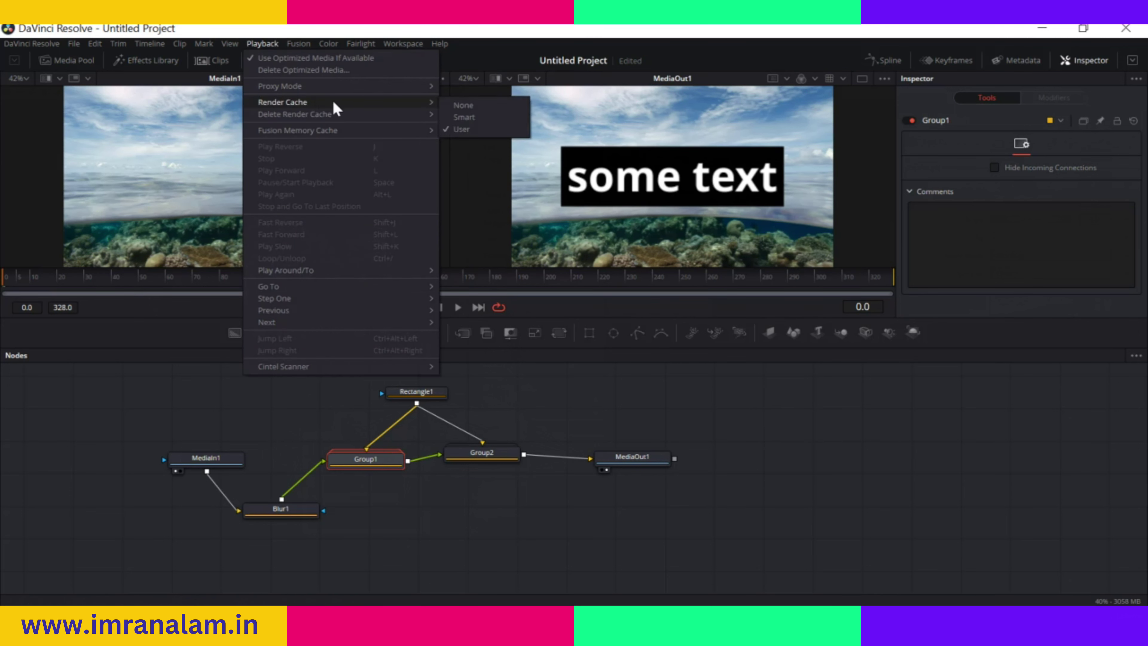
click(479, 117)
click(263, 44)
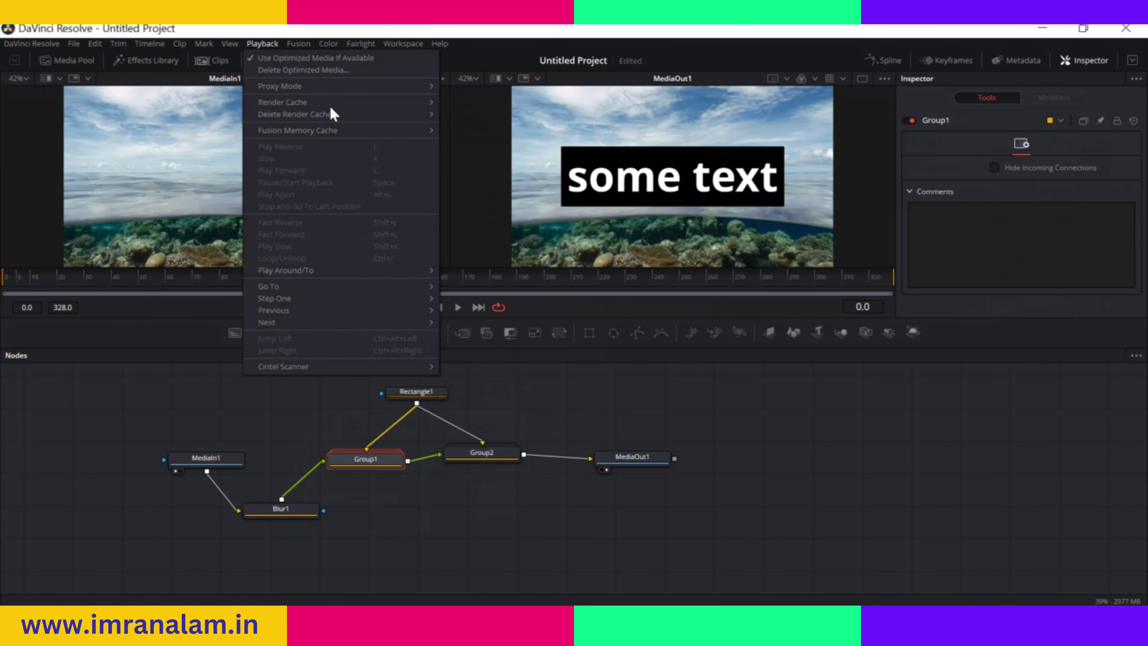
mouse_move(357, 120)
click(472, 131)
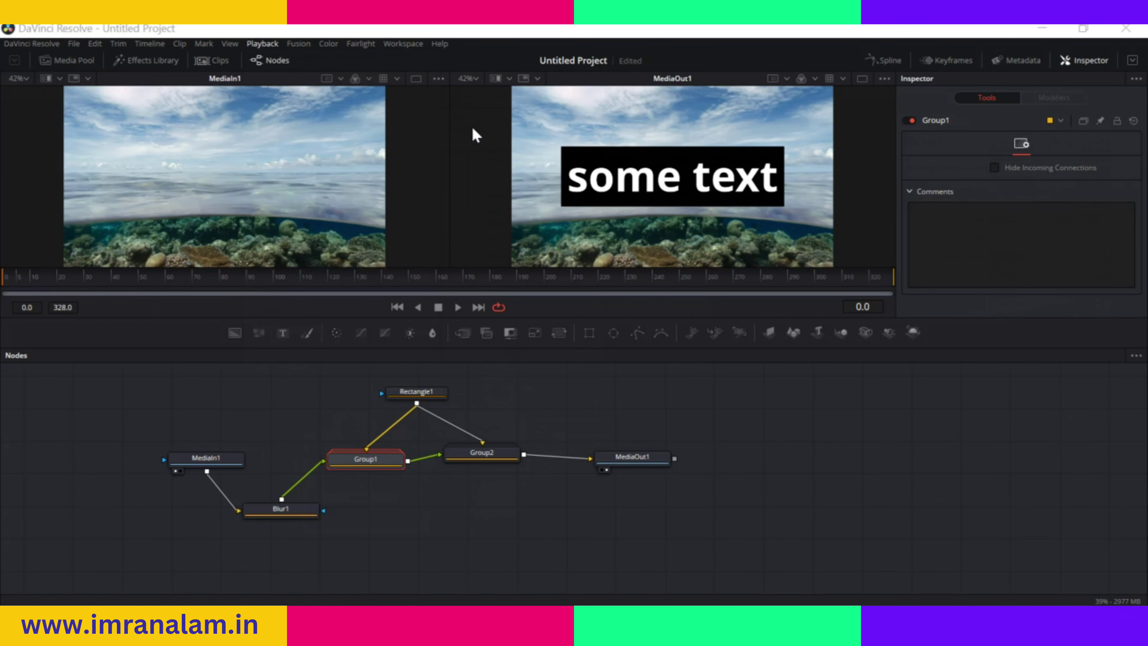
click(685, 382)
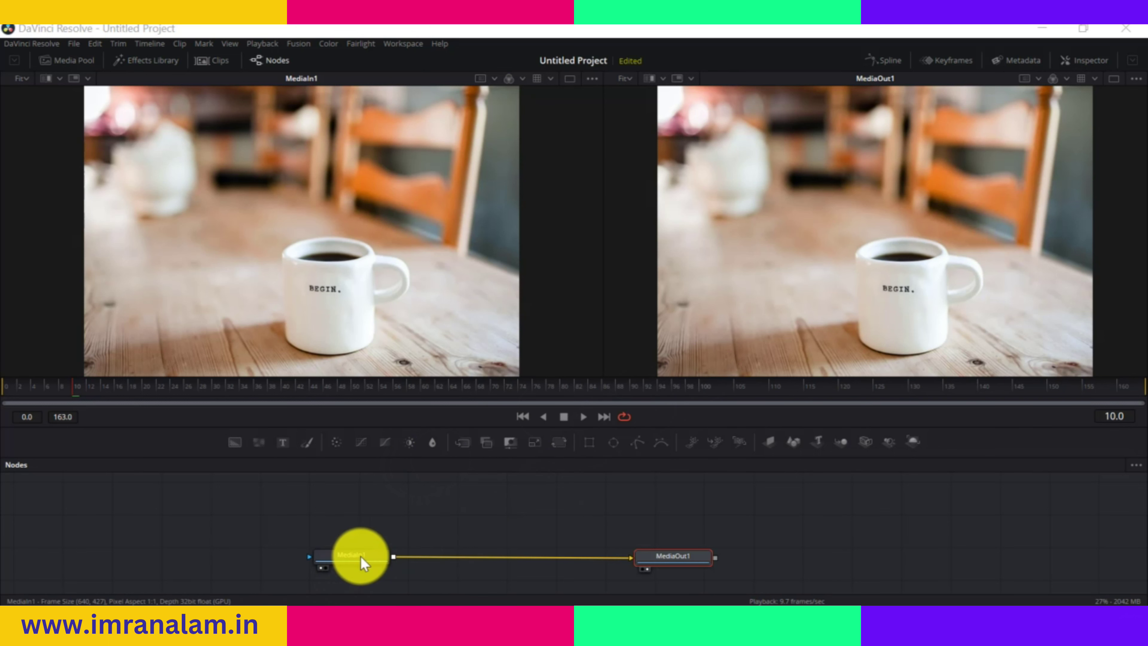
Reposition MediaIn1 and add a FastNoise node merged over it on the connection to MediaOut1
mouse_move(365, 563)
mouse_down()
mouse_move(351, 564)
mouse_move(371, 562)
mouse_up()
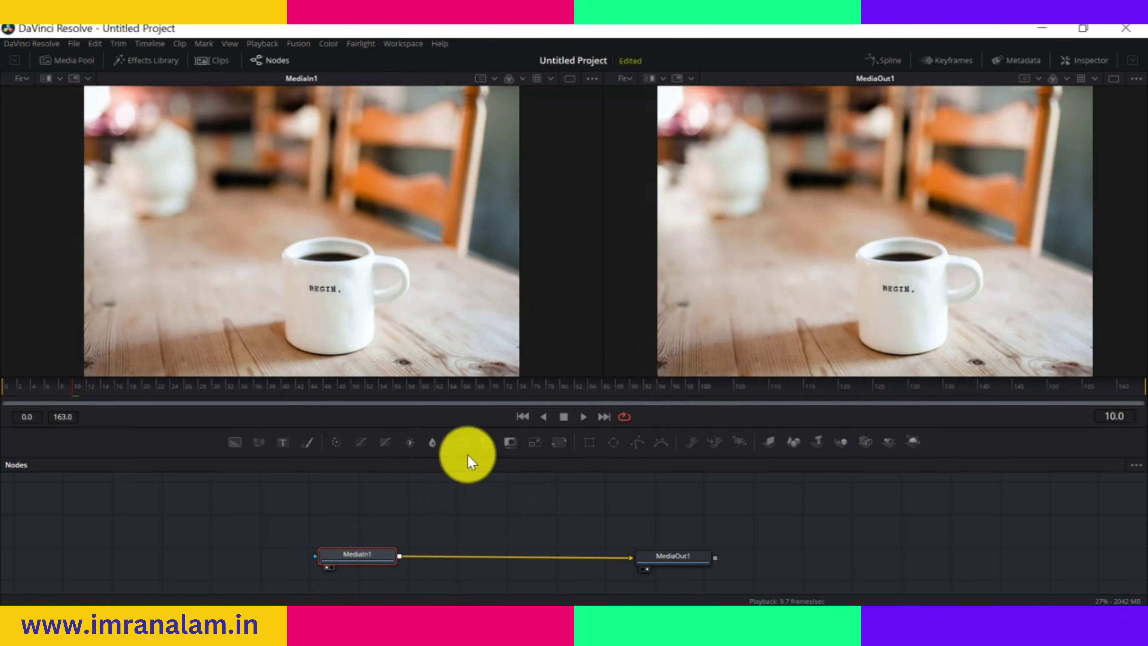
drag(370, 549, 341, 552)
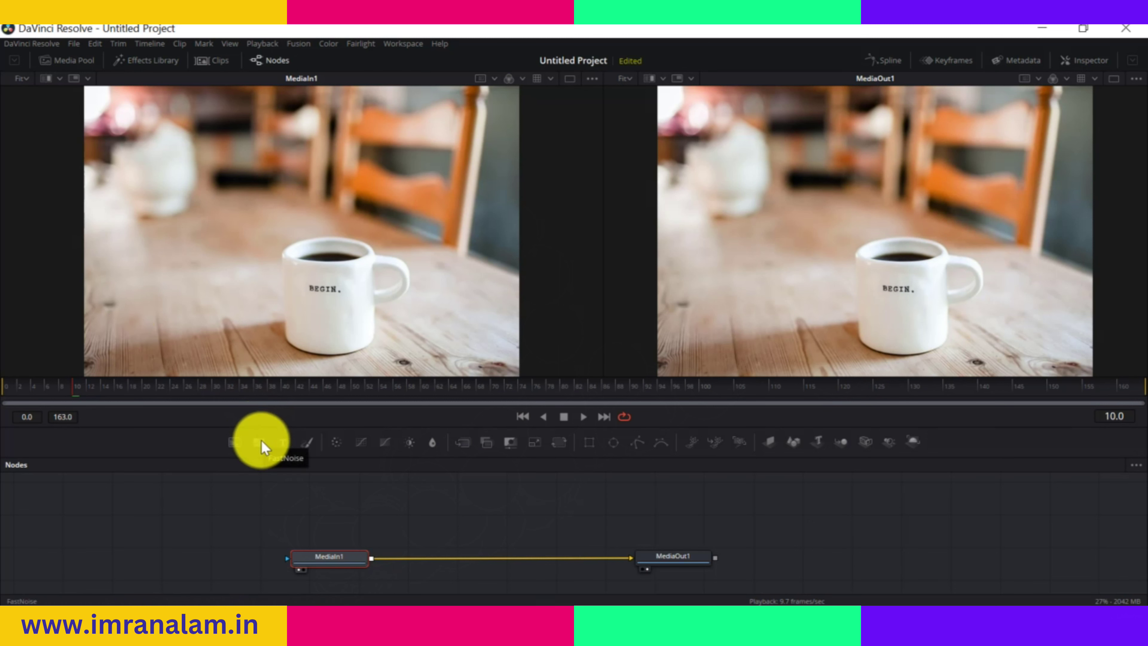
drag(354, 476, 499, 558)
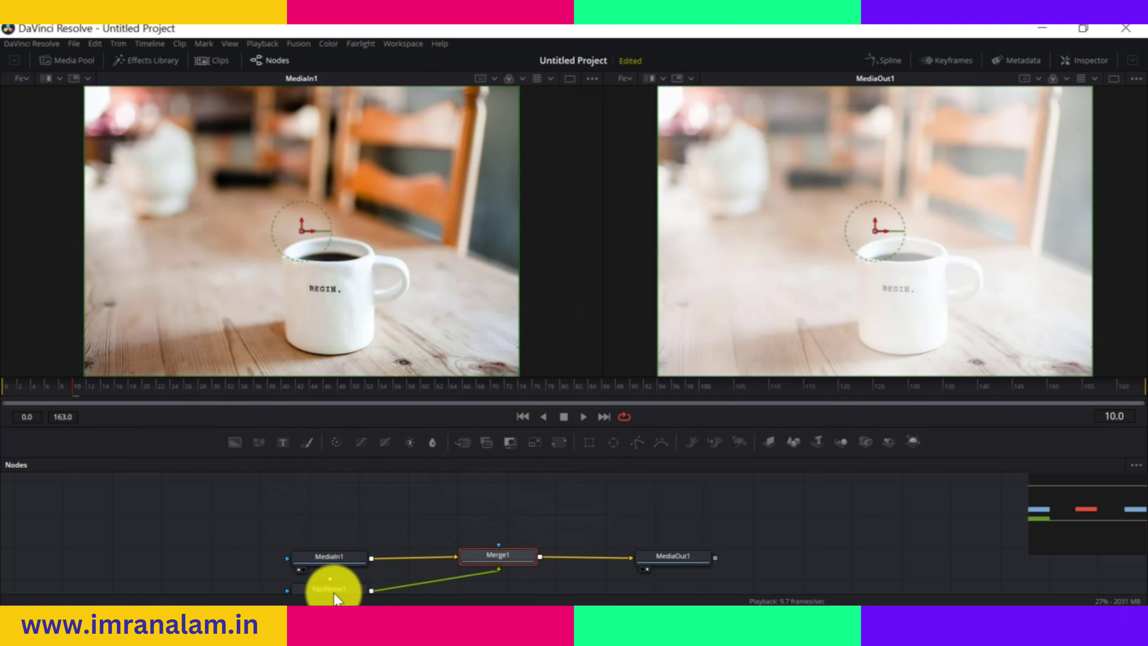
Arrange FastNoise1 directly above Merge1 in the node tree
drag(336, 589, 378, 536)
drag(445, 514, 505, 464)
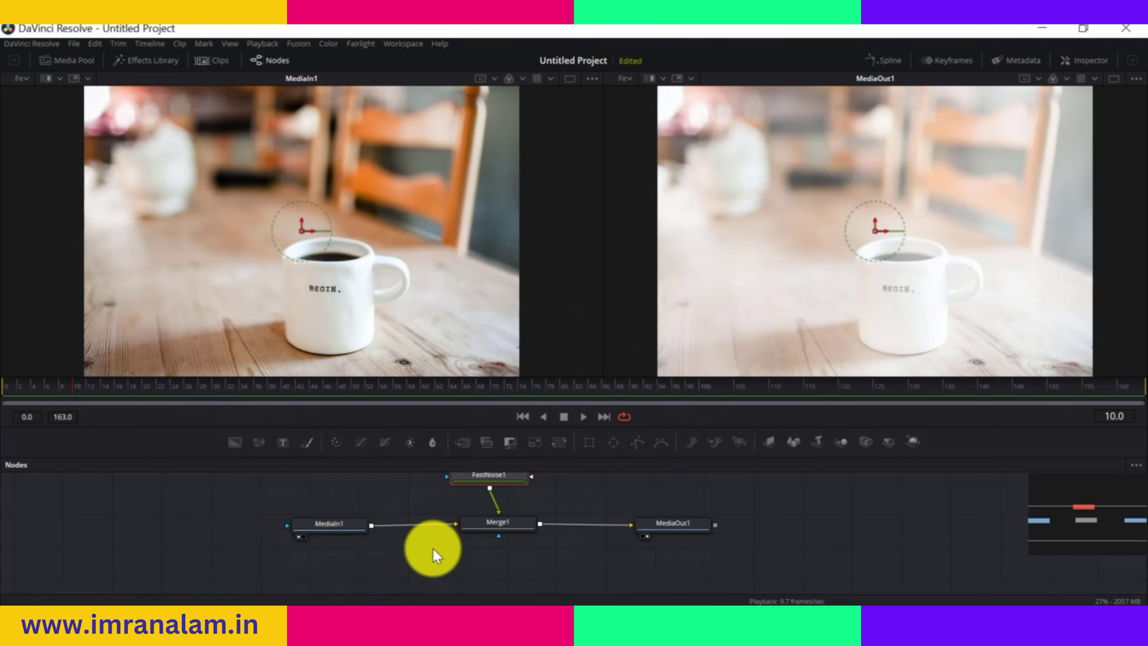
drag(438, 549, 431, 580)
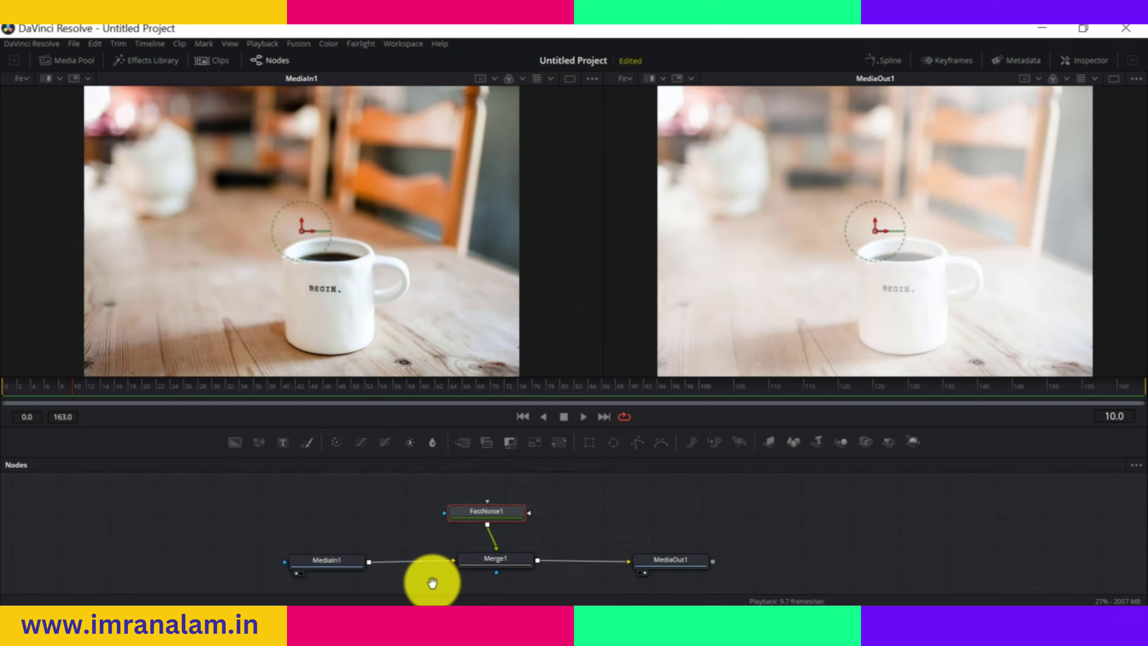
mouse_move(476, 516)
mouse_down()
mouse_move(503, 520)
mouse_move(482, 522)
mouse_up()
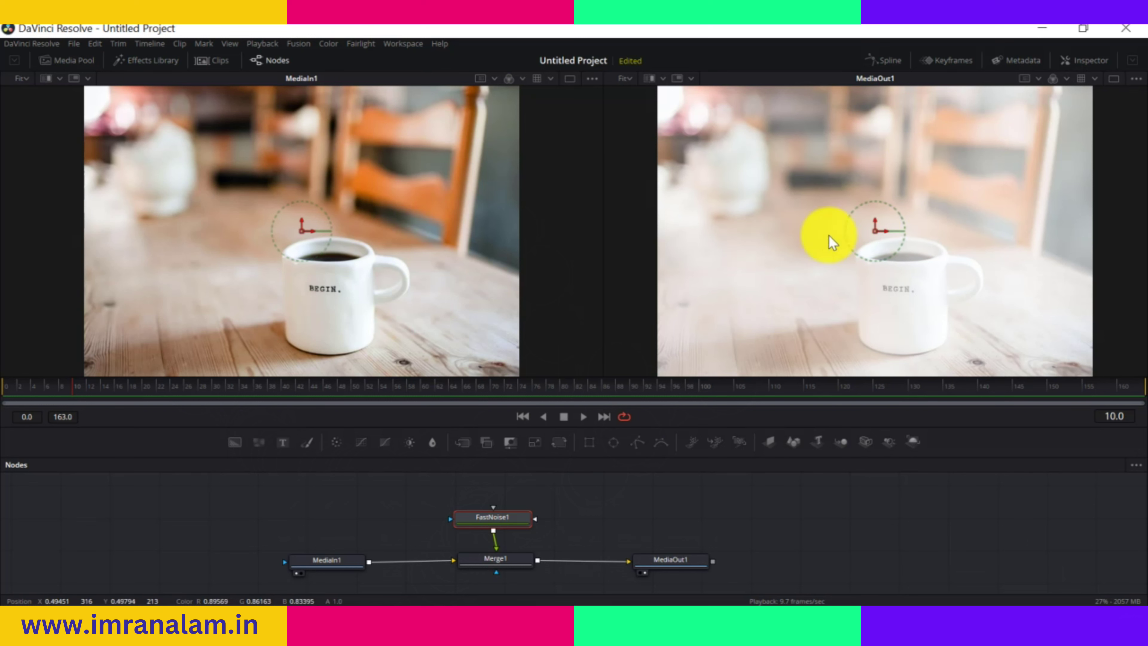
drag(475, 527, 489, 526)
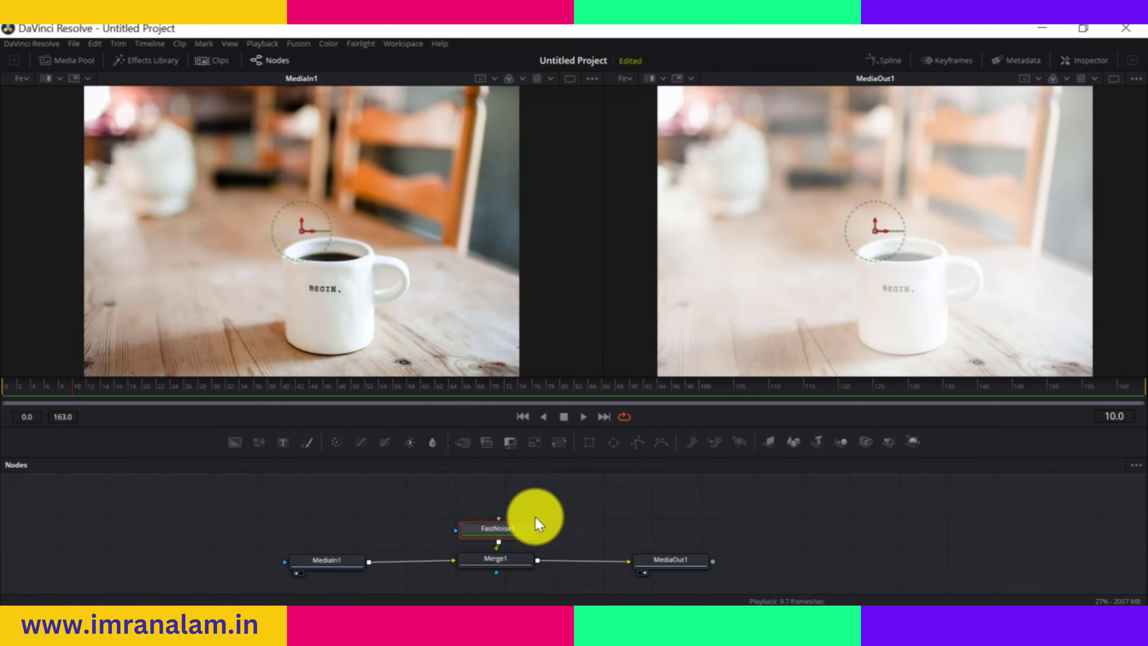
Add a Polygon mask to FastNoise1, and show the mask's settings in the Inspector
click(639, 442)
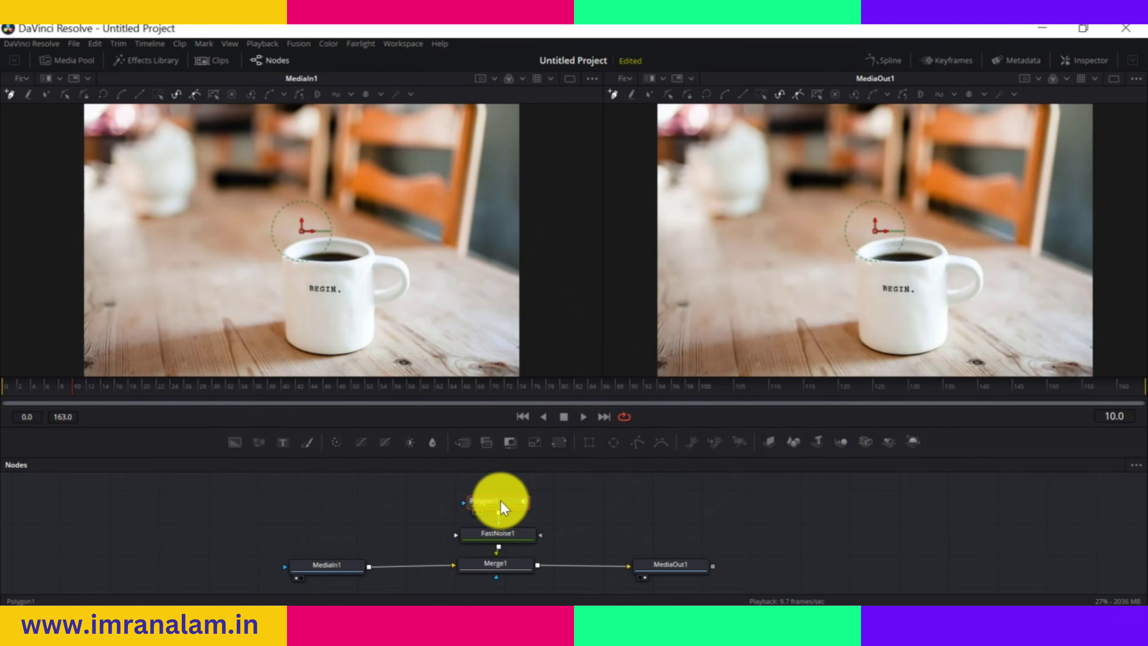
click(500, 506)
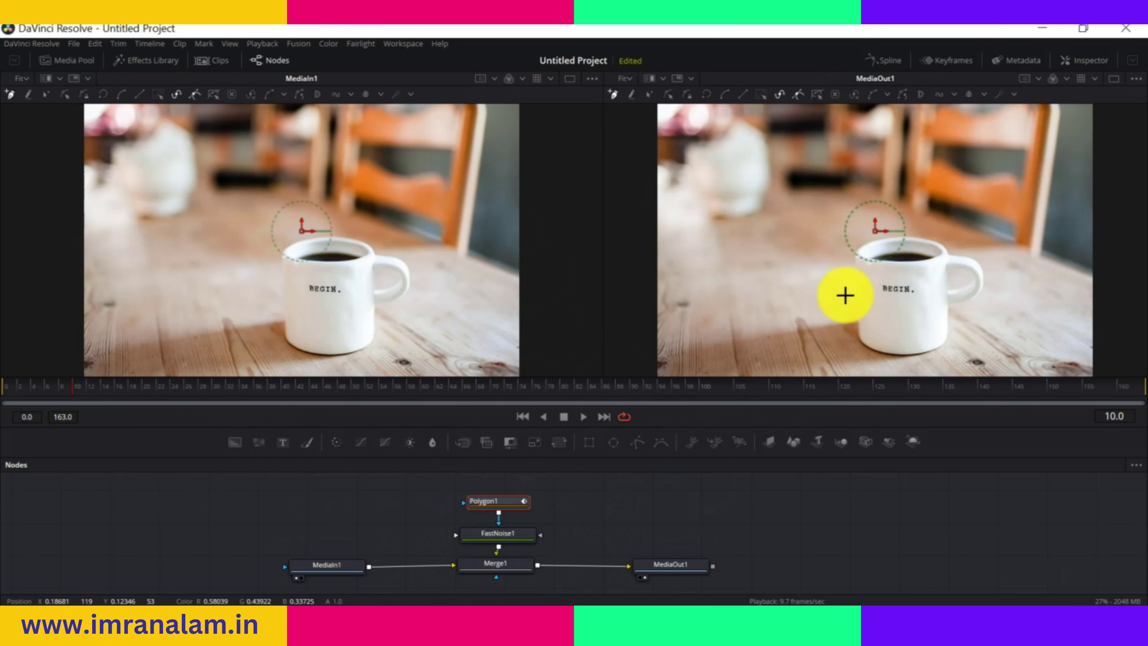
click(1083, 61)
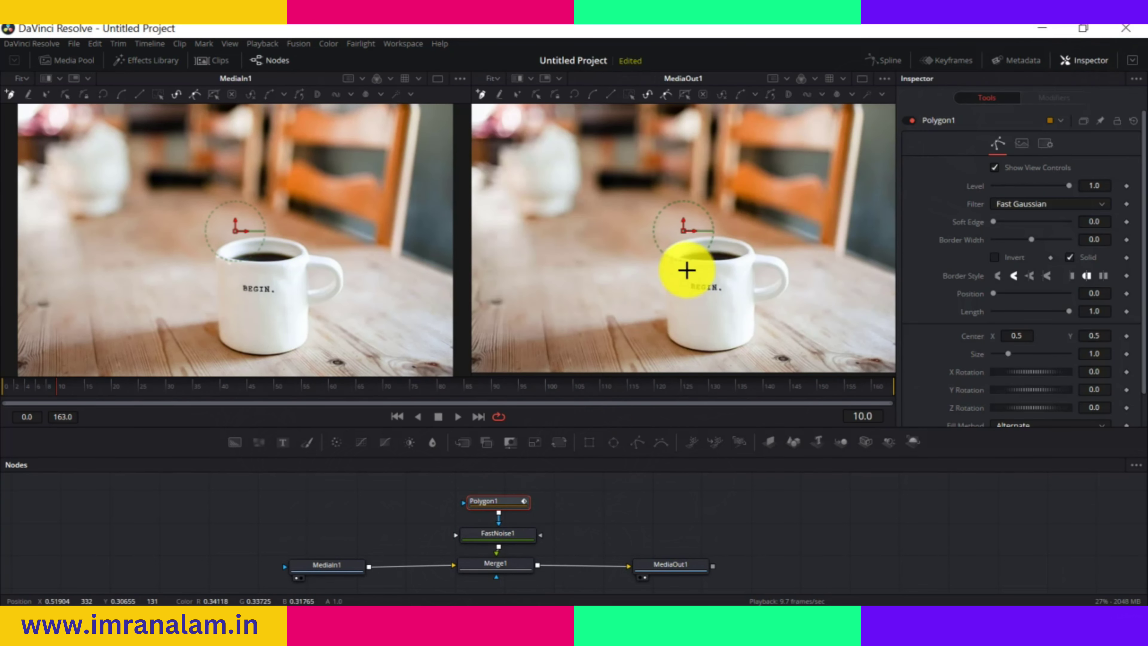
Draw a closed, curved steam-shaped polygon mask rising from the mug's rim past the upper edge of the MediaOut1 image
scroll(628, 260, up, 2)
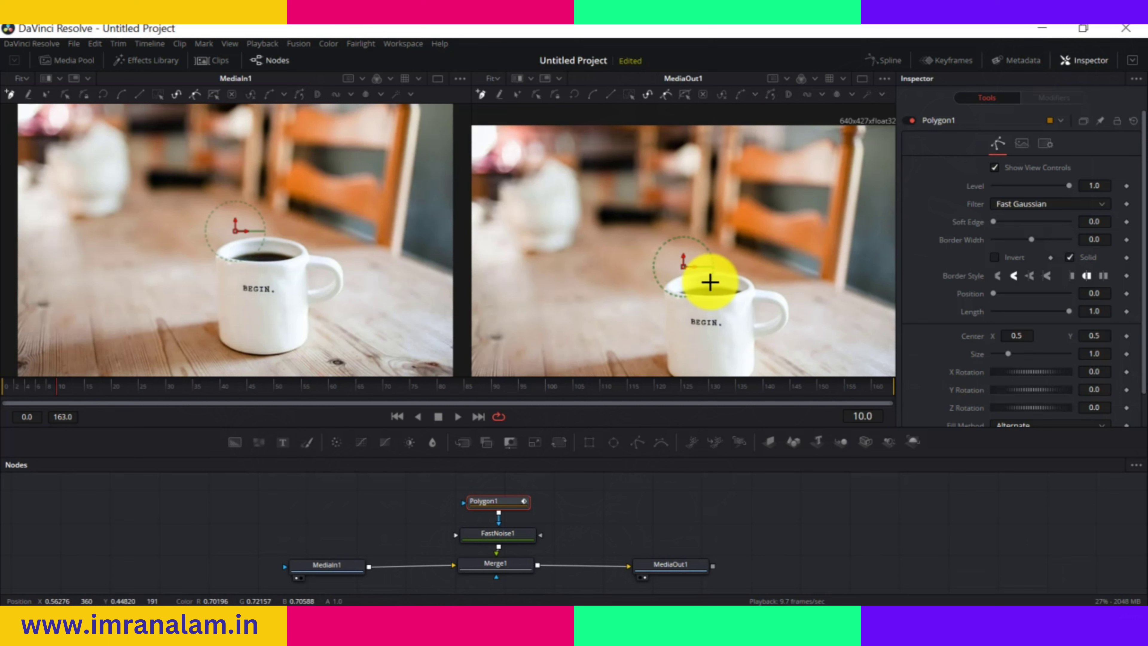
drag(700, 283, 659, 282)
drag(647, 235, 645, 184)
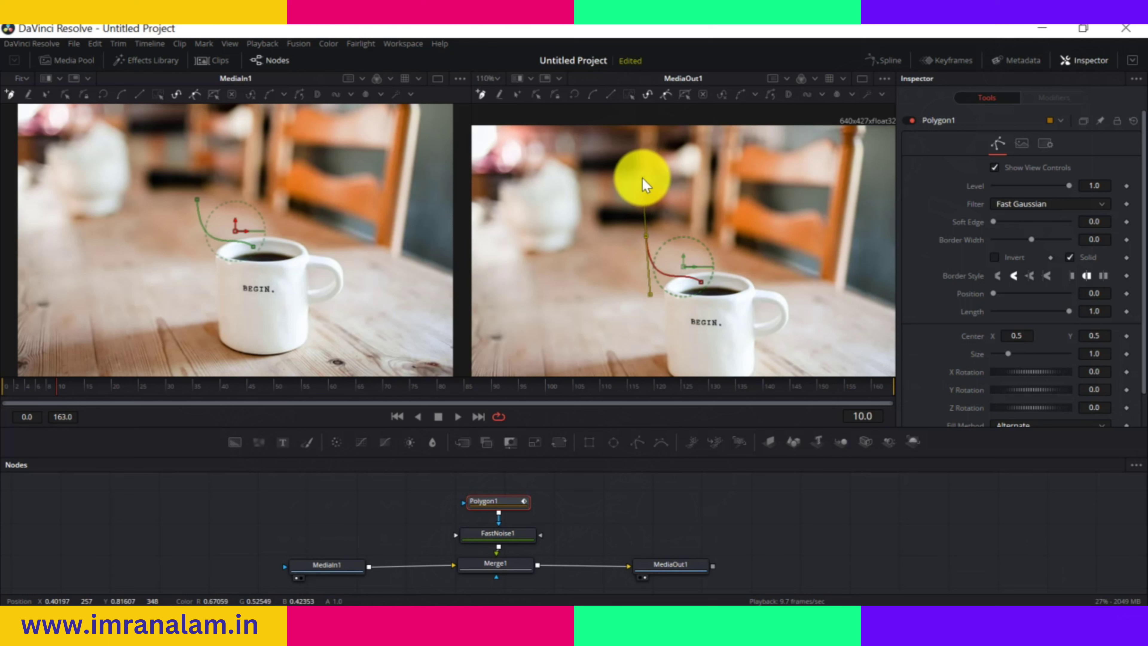
click(664, 163)
click(663, 132)
click(705, 109)
click(788, 105)
click(788, 168)
click(794, 187)
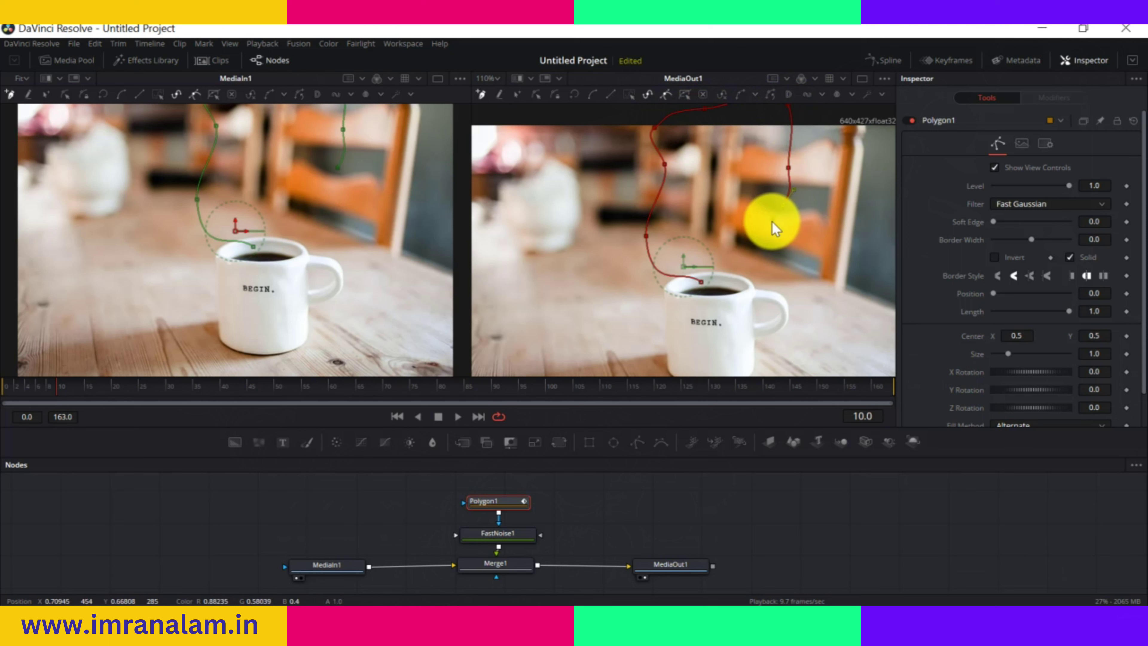
click(762, 240)
click(760, 249)
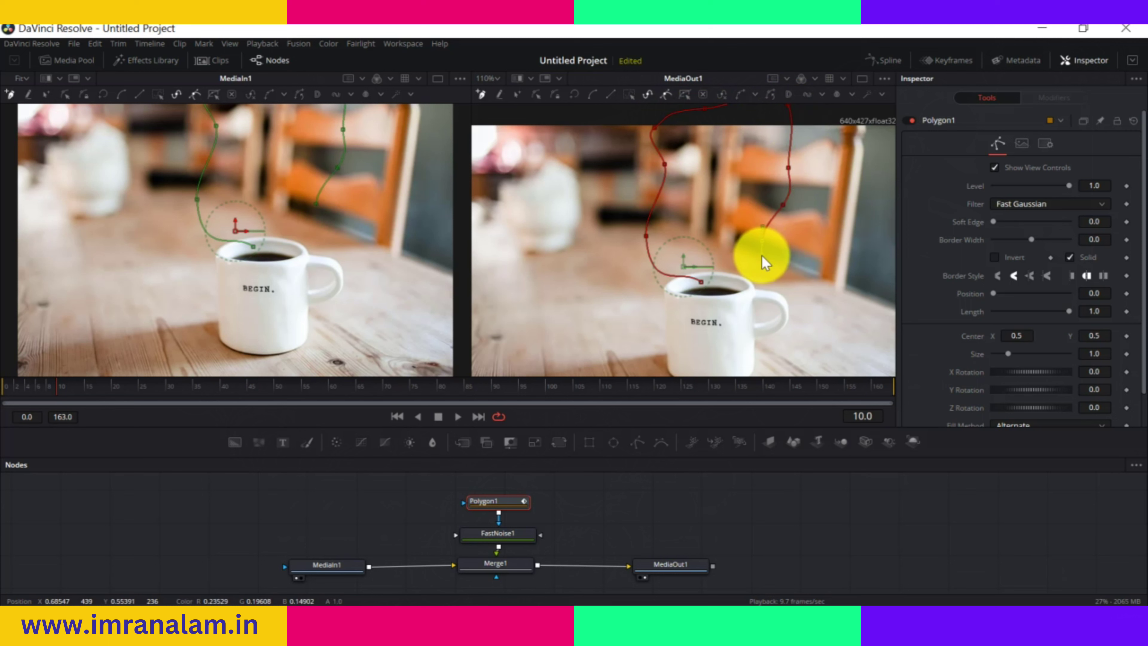
click(737, 273)
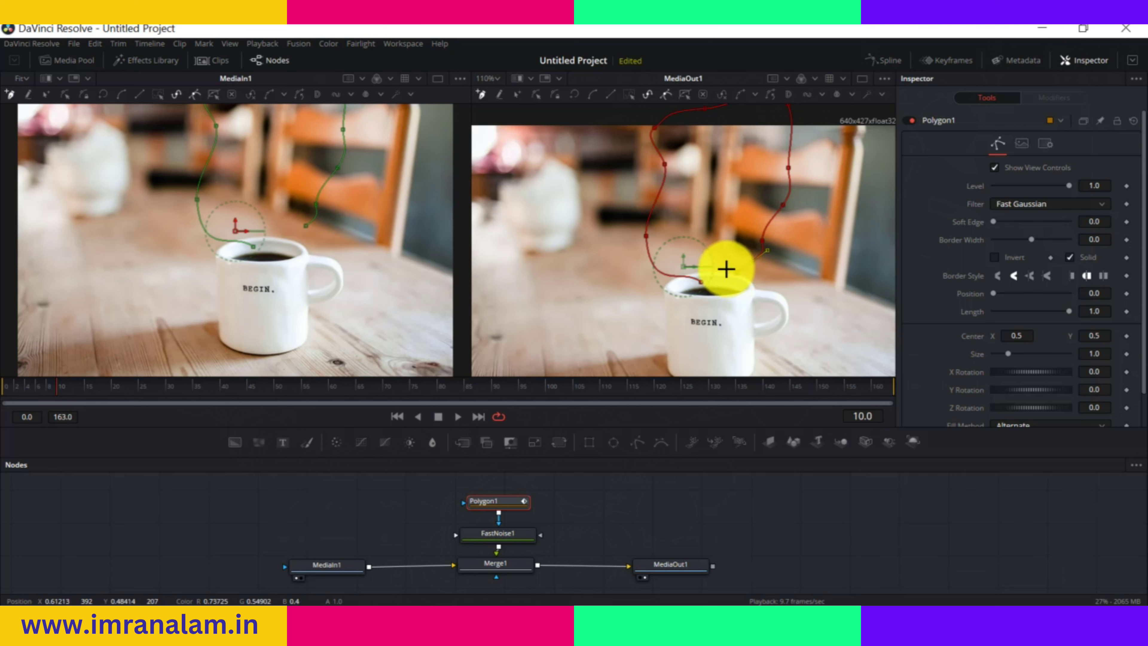
click(705, 287)
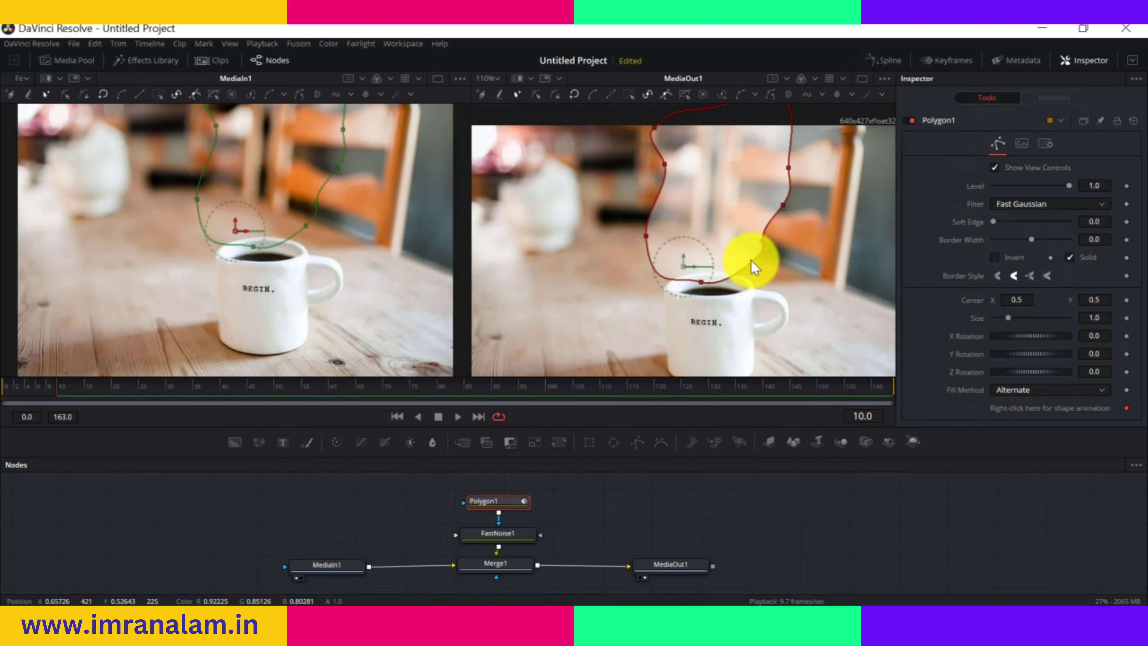
Refine the polygon's points and curve handles on its lower right side above the mug's rim
drag(759, 268, 760, 274)
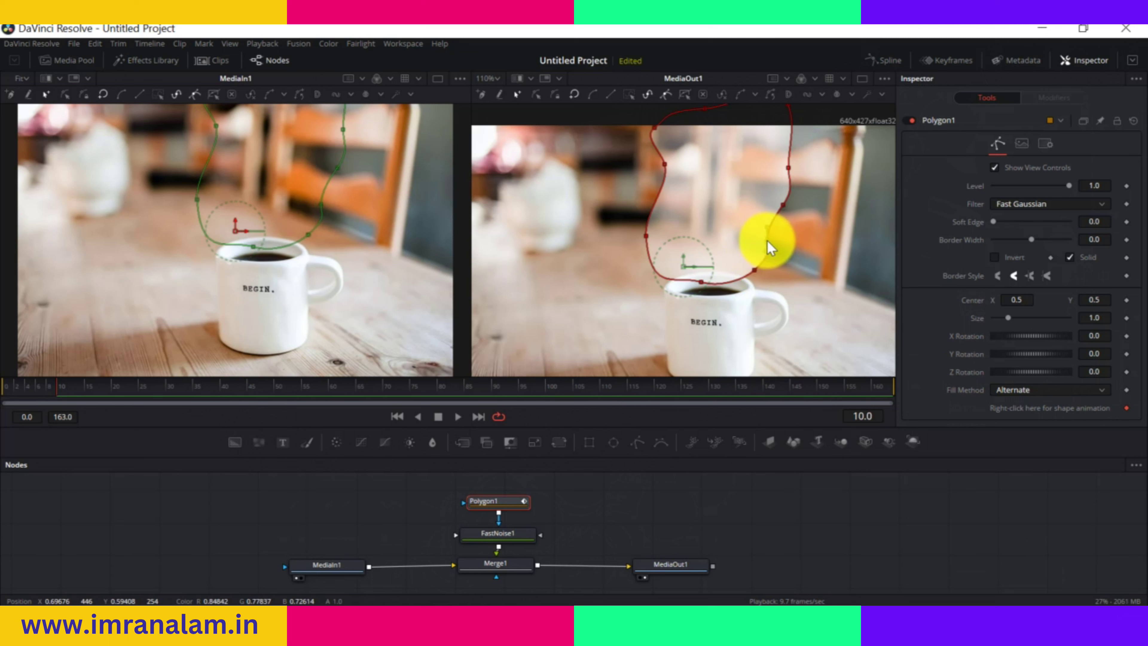
drag(753, 267, 756, 258)
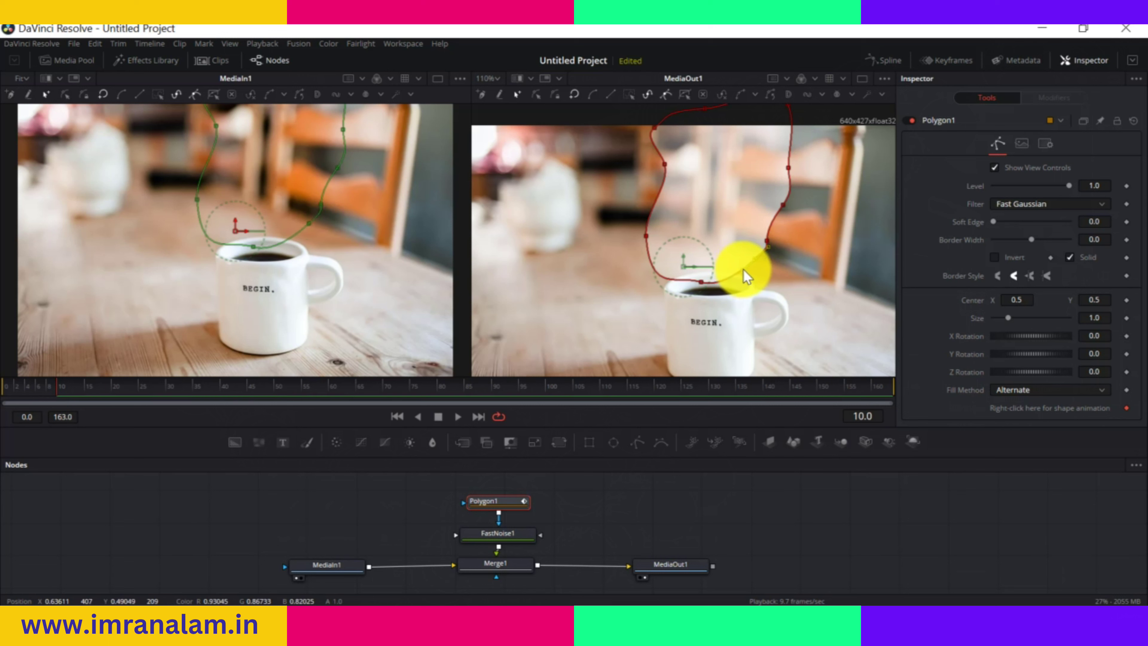
drag(761, 239, 776, 261)
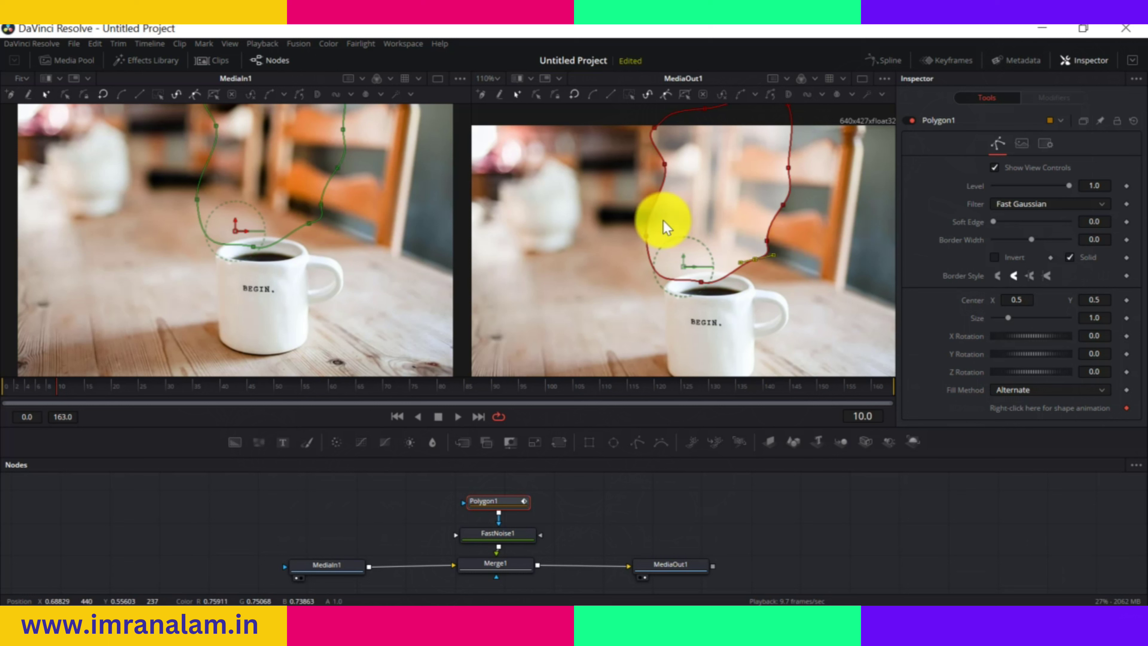
Move Polygon1's center to about X 0.523, Y 0.498, and set its Soft Edge to 0.0787
click(687, 264)
drag(685, 268, 695, 268)
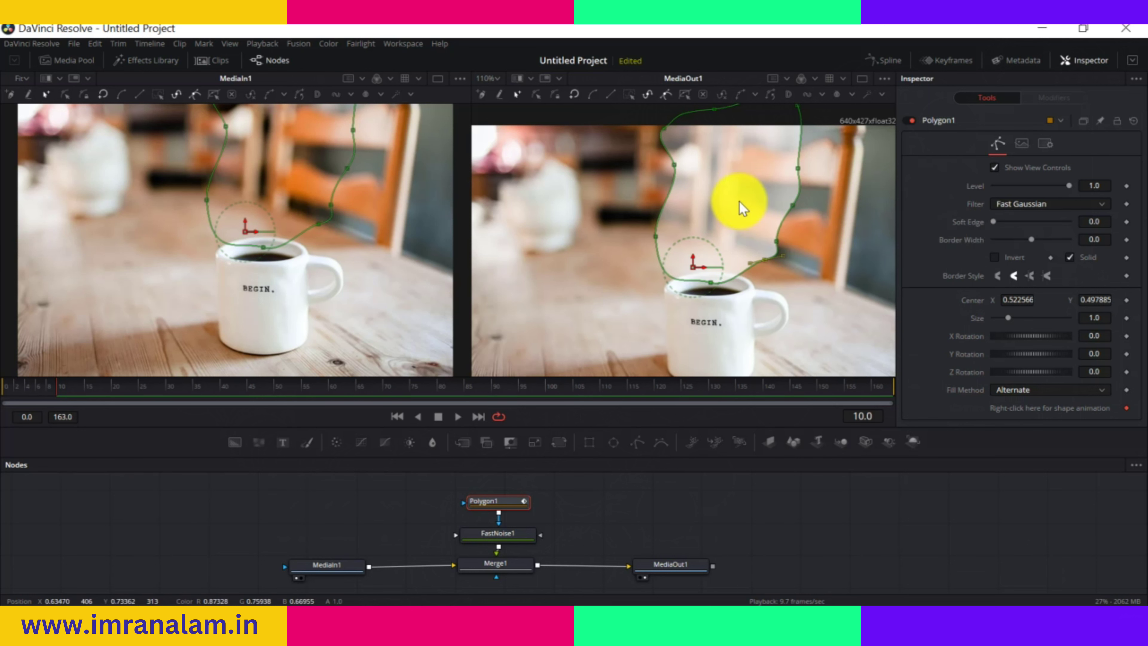
drag(994, 221, 1025, 228)
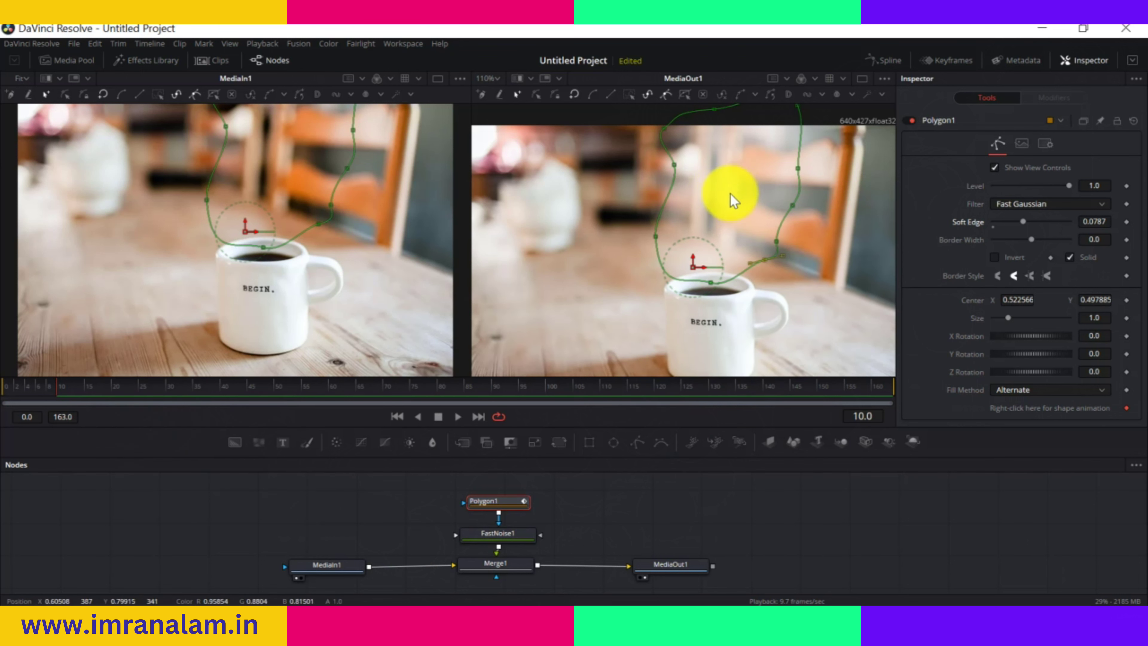
Place FastNoise1's Center at about X 0.604, Y 0.138 on the mug, and keyframe it at frame 0
click(18, 388)
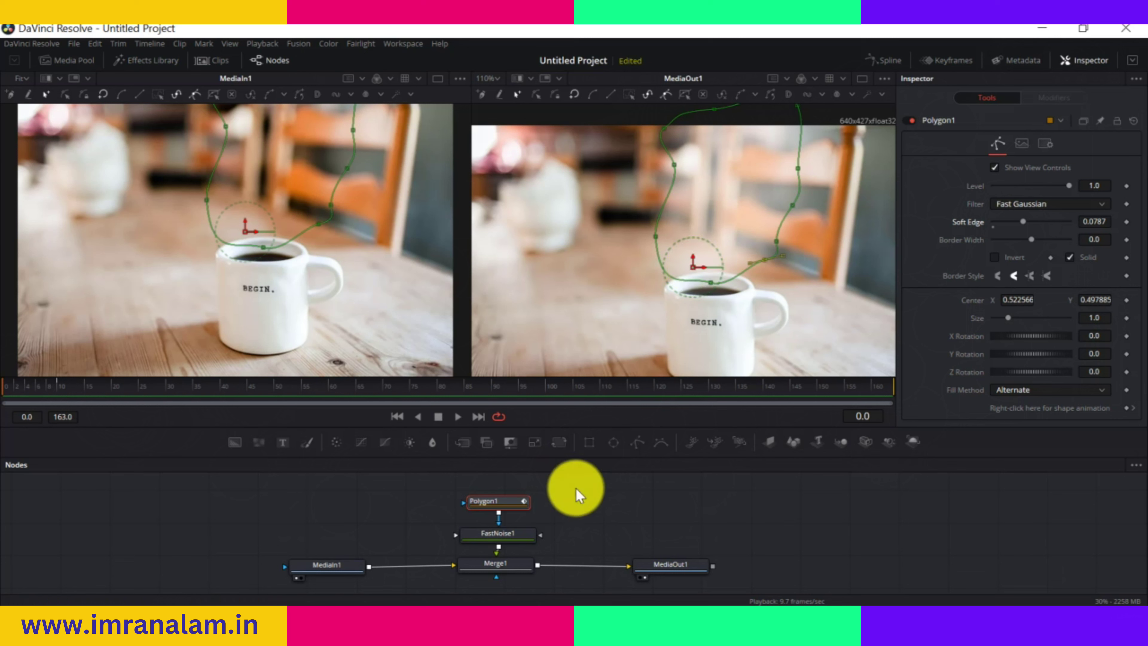
click(503, 534)
drag(692, 271, 727, 369)
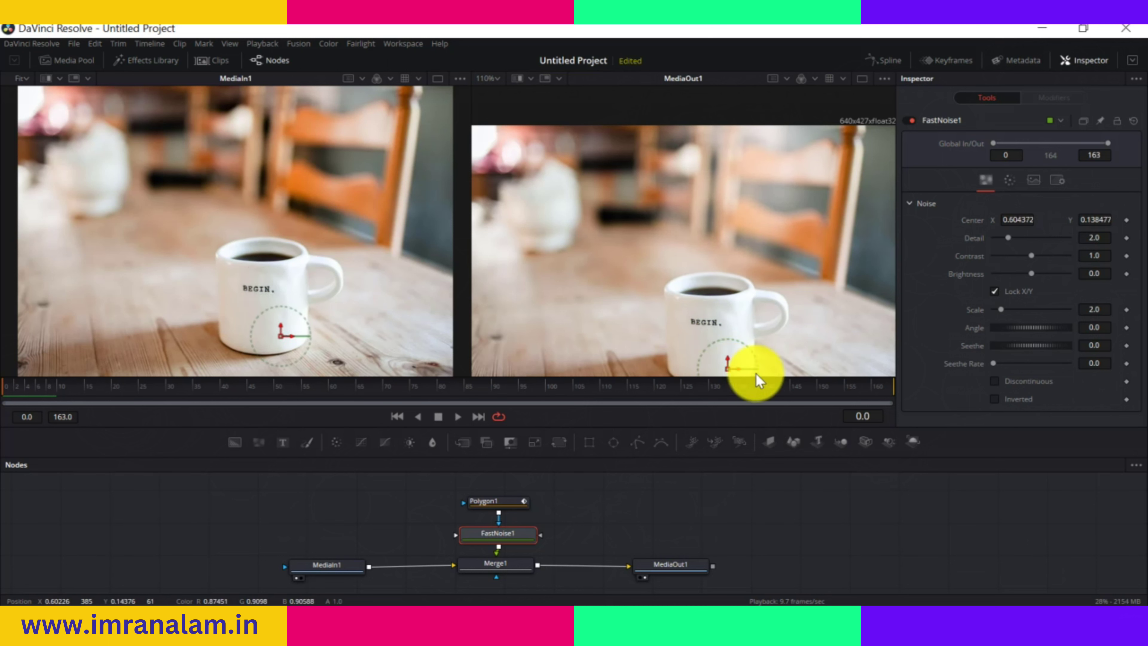
click(1127, 220)
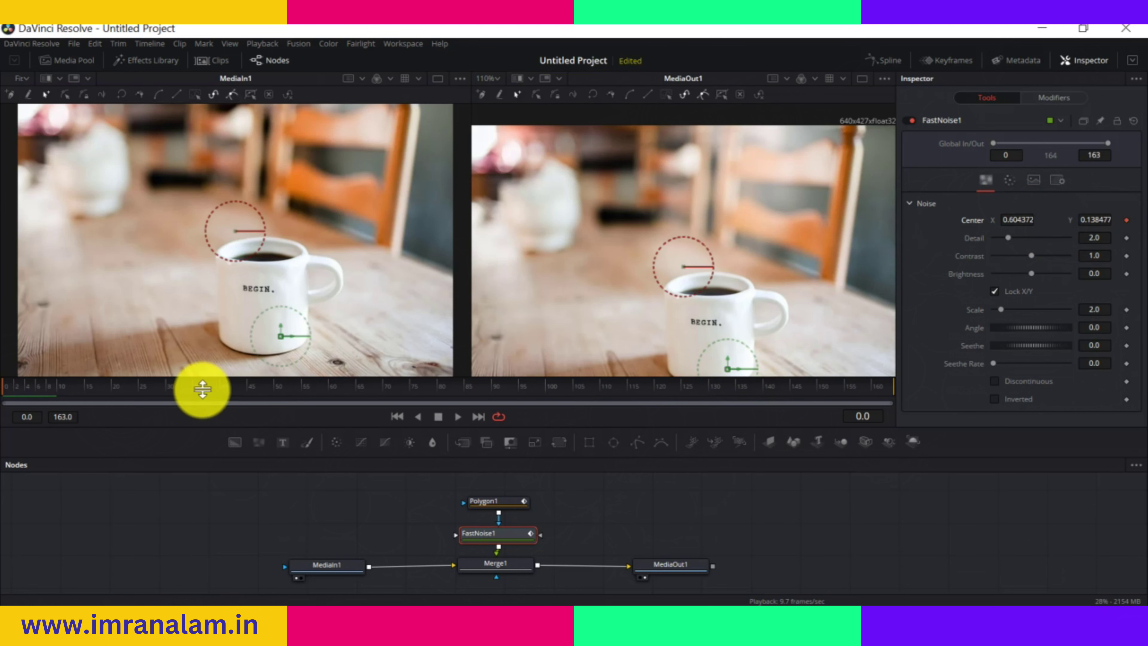
At frame 163, animate FastNoise1's Center upward to about X 0.469, Y 2.836
drag(7, 393, 888, 414)
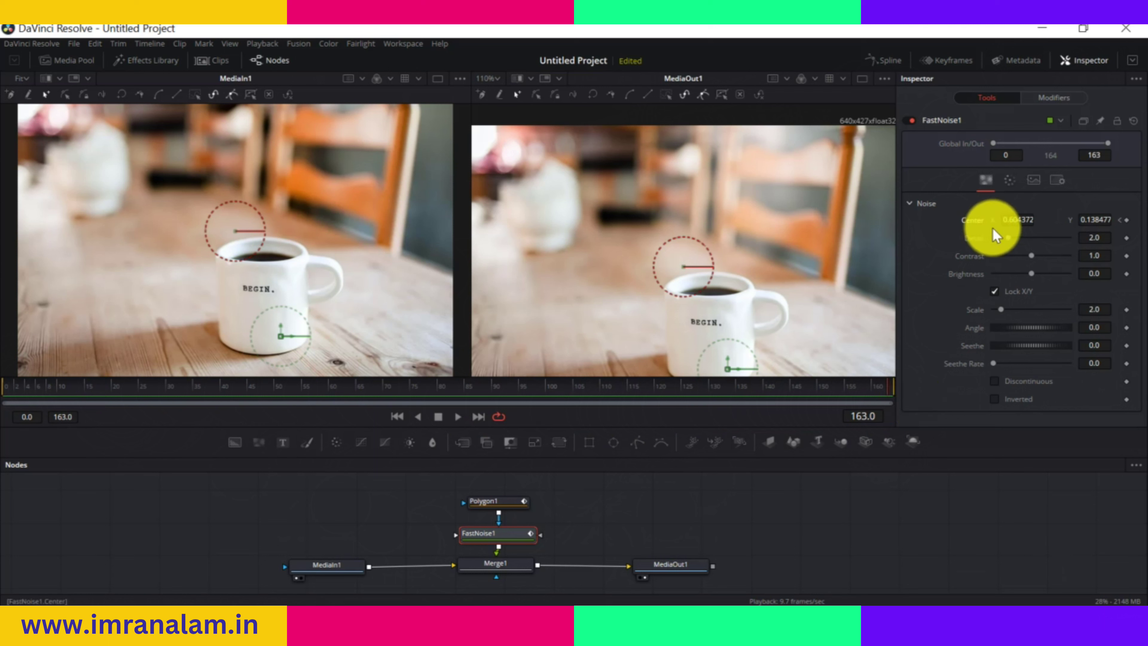
drag(731, 369, 672, 14)
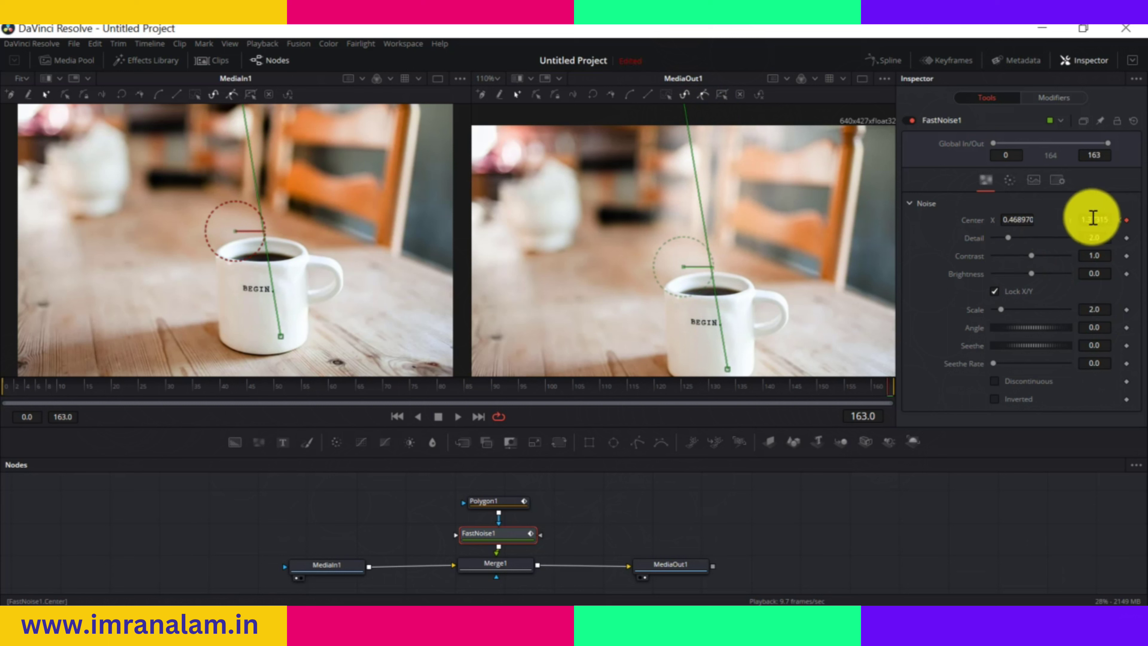
drag(1095, 220, 1078, 224)
mouse_move(1085, 218)
mouse_down()
mouse_move(1099, 219)
mouse_move(1076, 215)
mouse_move(1140, 218)
mouse_move(1071, 218)
mouse_move(1102, 215)
mouse_up()
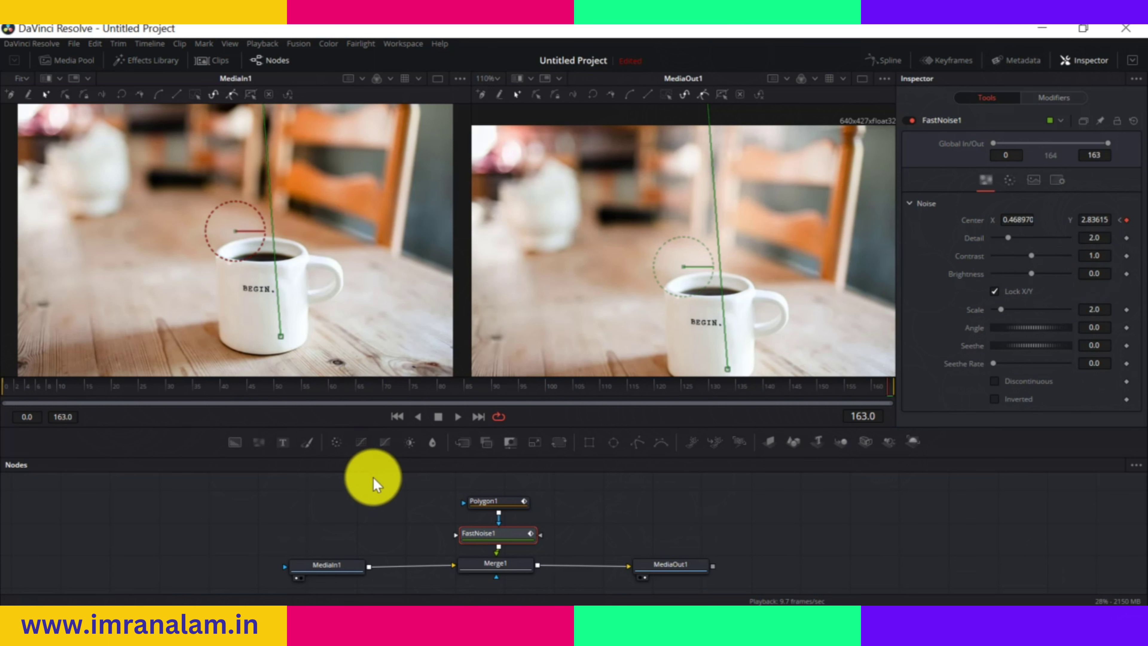
Preview the noise animation and raise FastNoise1's Center Y keyframe at frame 163 to 3.34015
key(space)
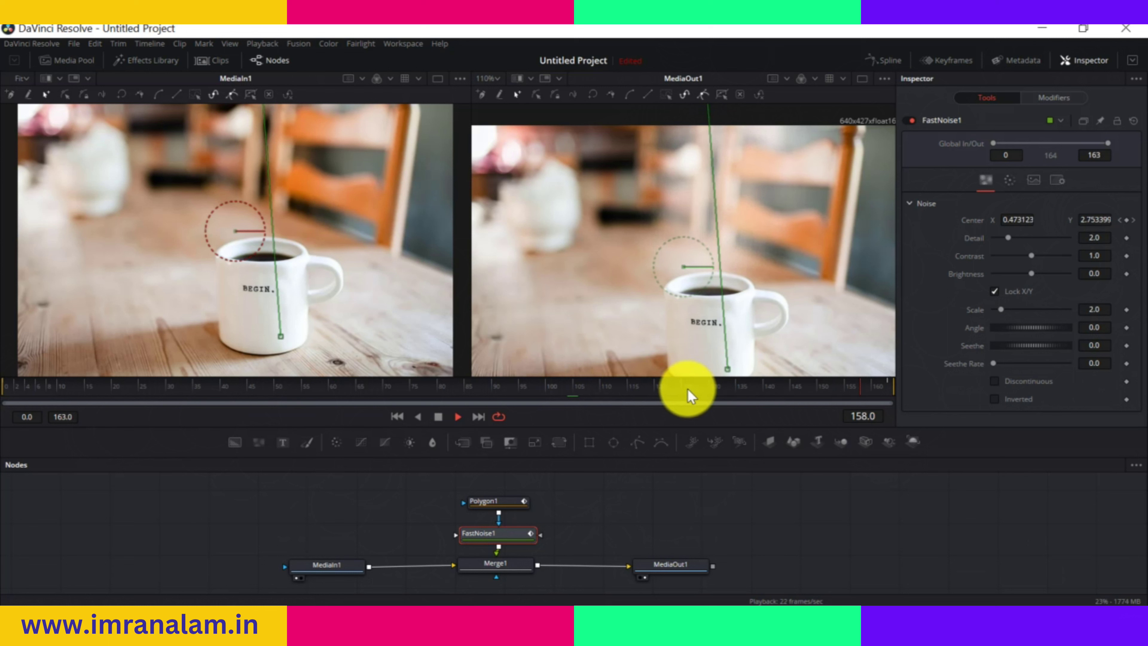
key(space)
click(887, 381)
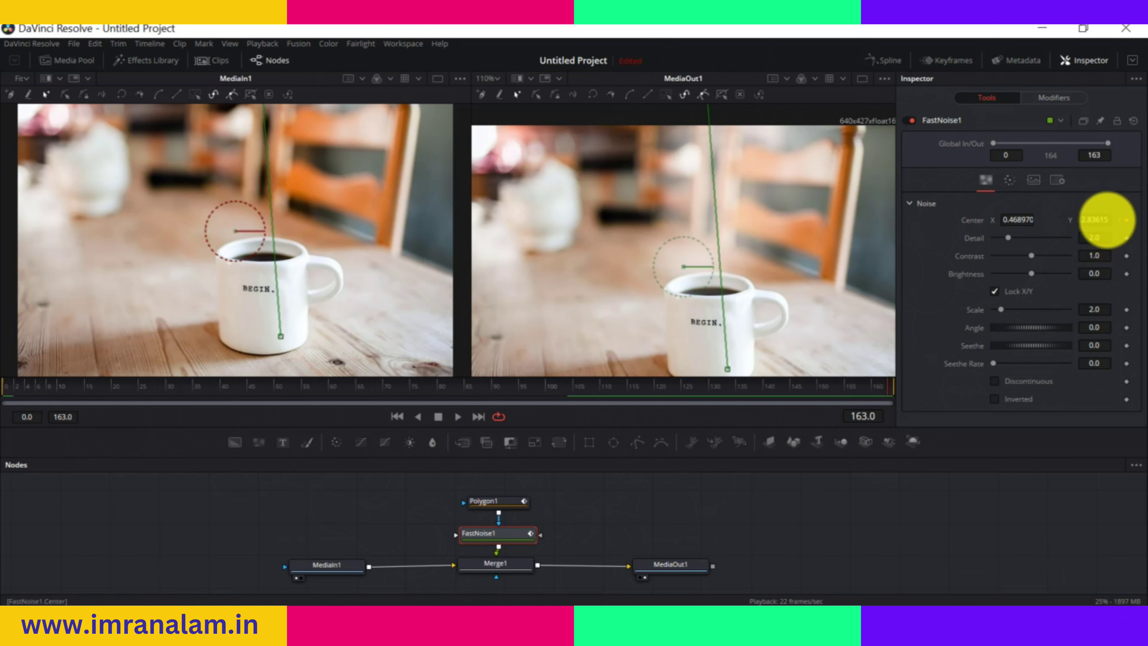
click(1081, 220)
text(3.34015)
key(Return)
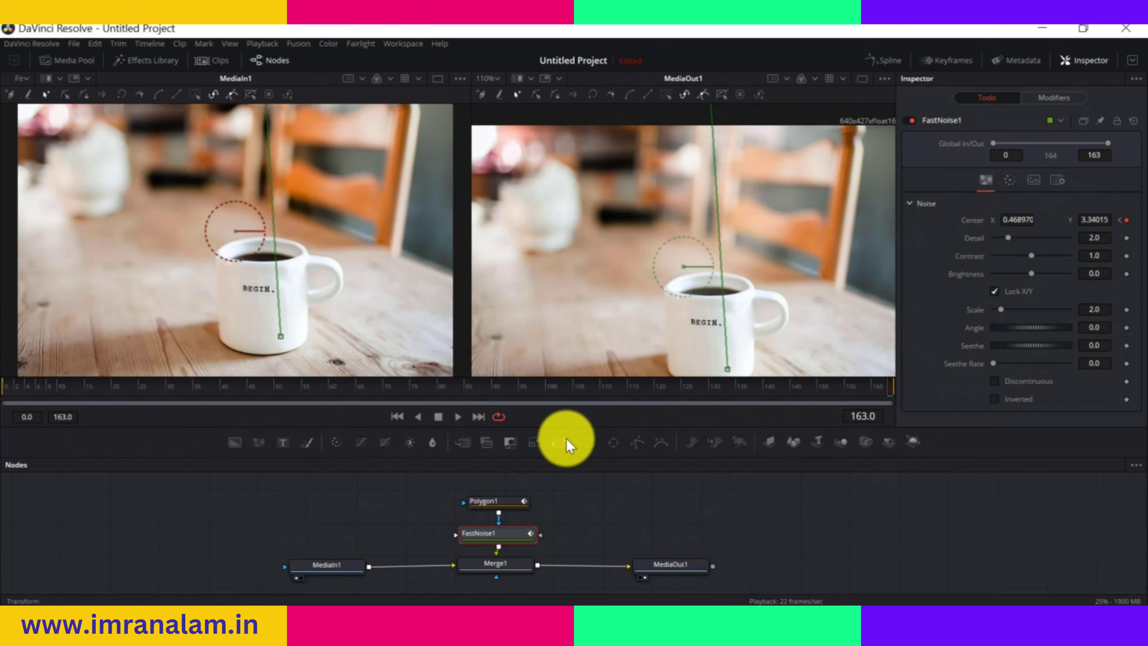
Play back the updated motion, set FastNoise1's Detail to 3.62, and show FastNoise1 in the first viewer
key(space)
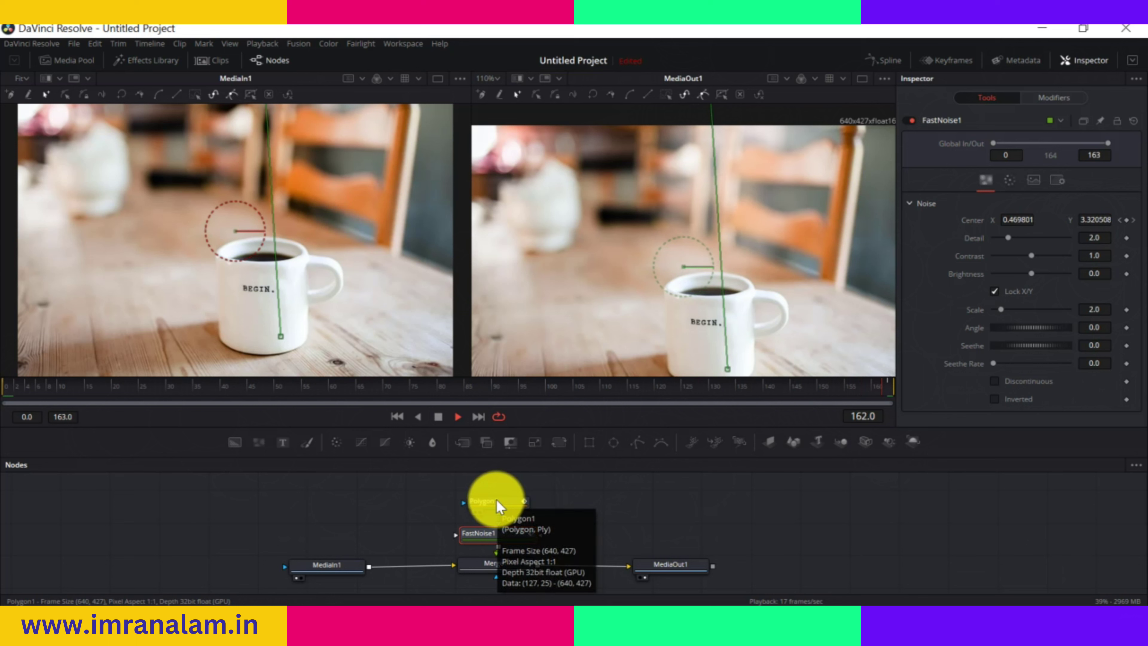
drag(496, 502, 494, 534)
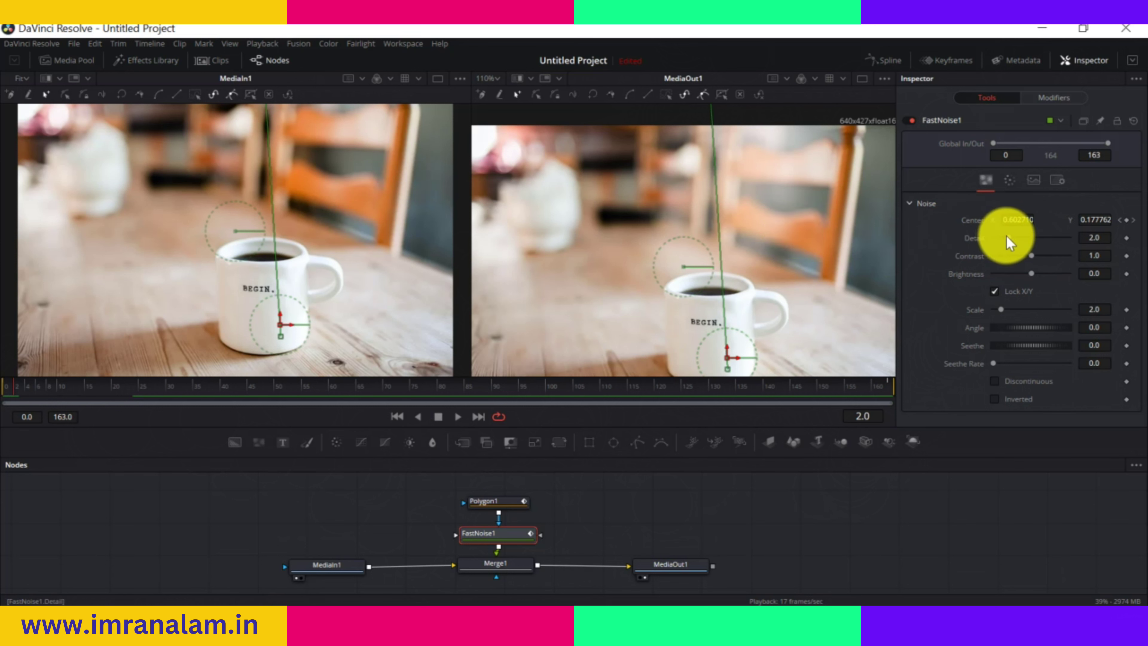
drag(1012, 236, 1020, 238)
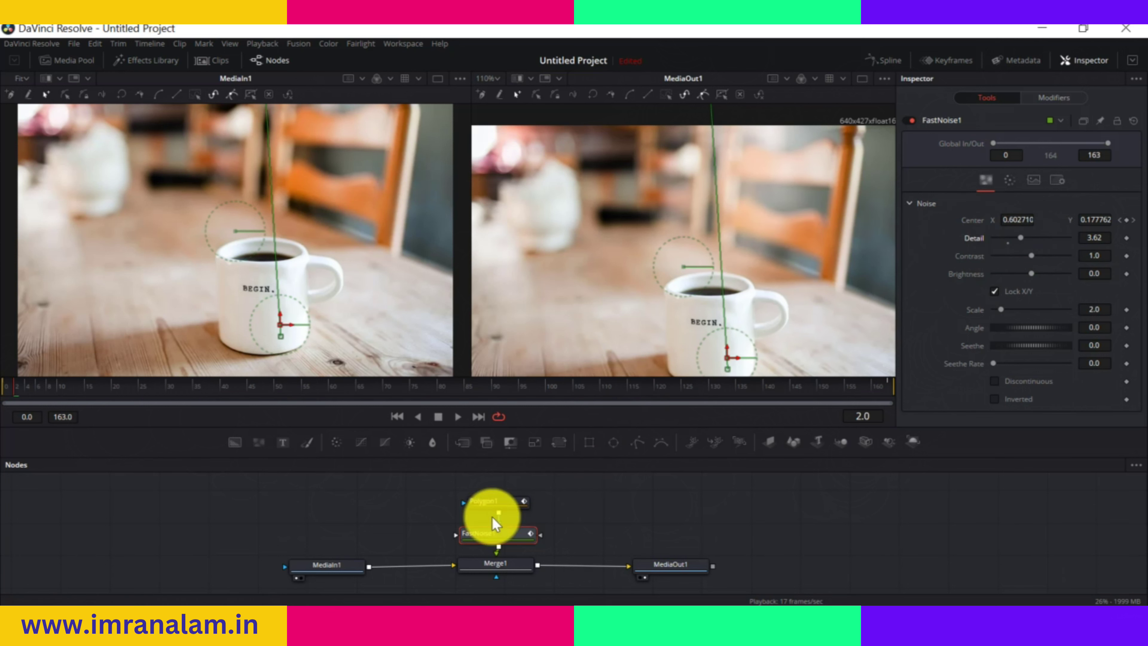
key(1)
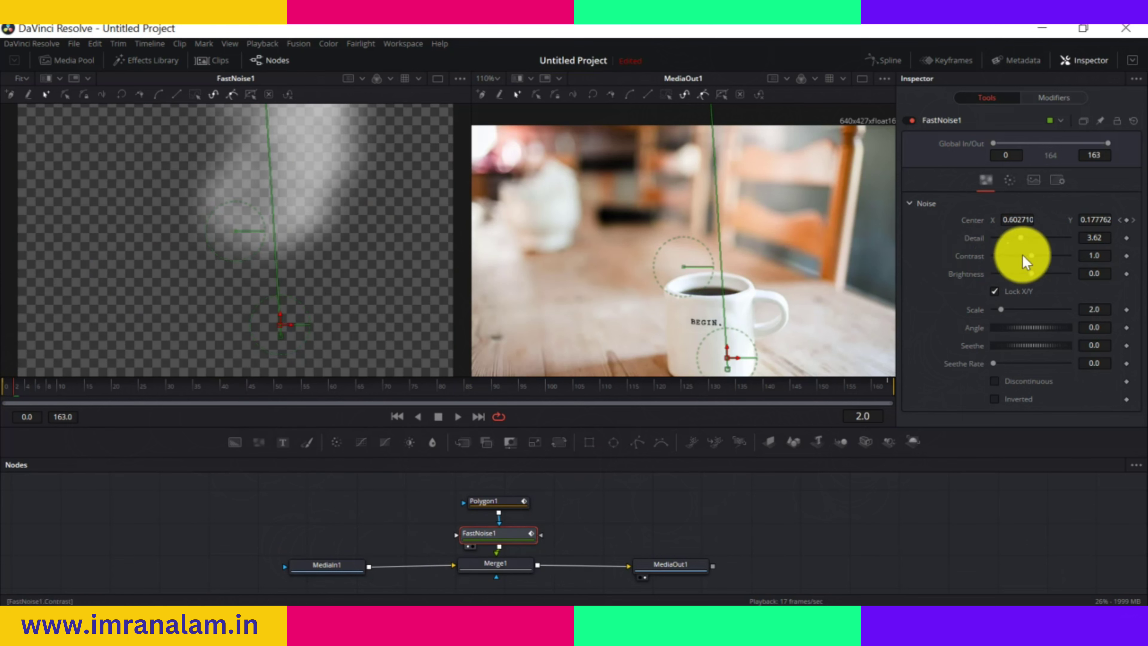
Set FastNoise1's Contrast to 0.7, Brightness to 0.14, Seethe to about 1.094 and Seethe Rate to about 0.283
drag(1031, 254, 1037, 255)
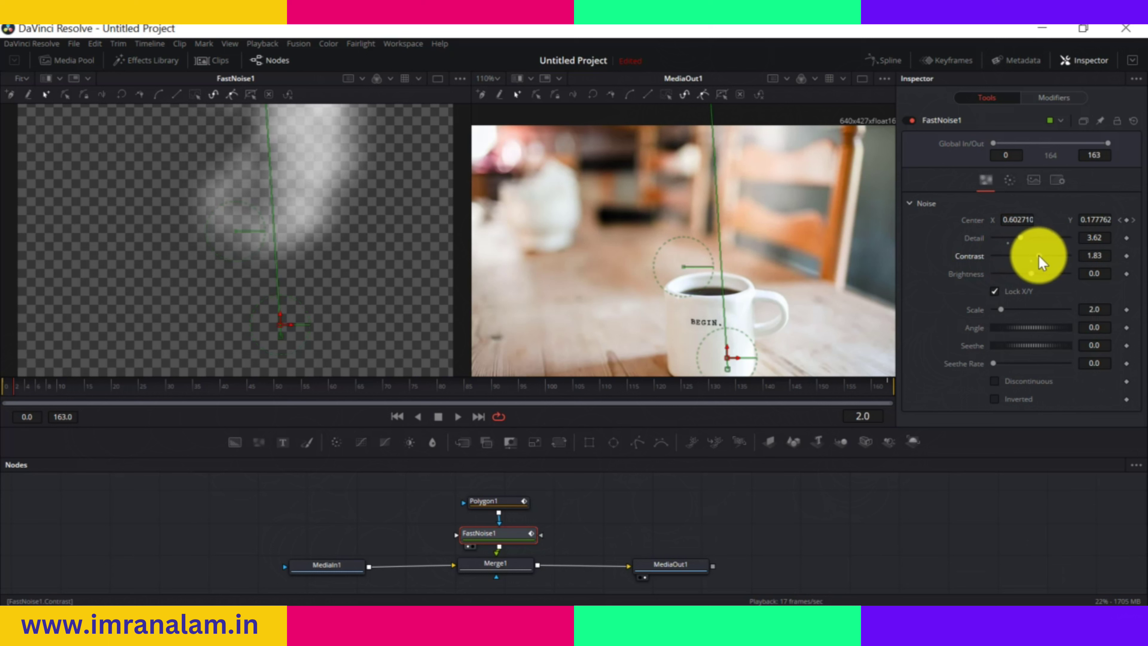
mouse_move(1038, 256)
mouse_down()
mouse_move(1012, 259)
mouse_move(1038, 274)
mouse_up()
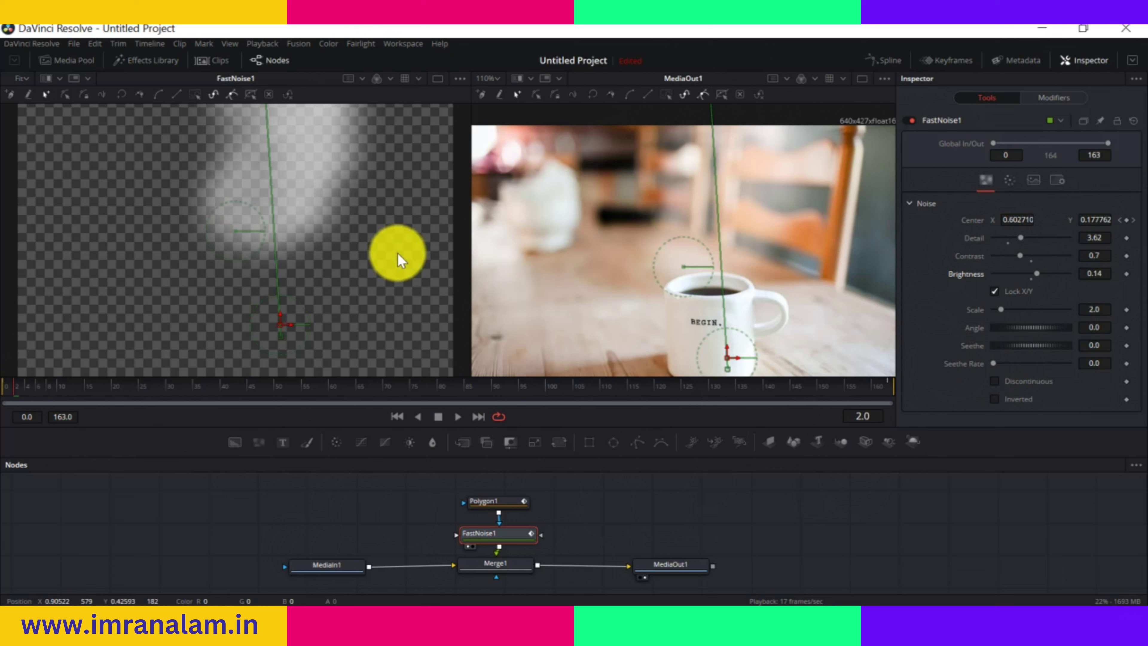
drag(993, 363, 1026, 334)
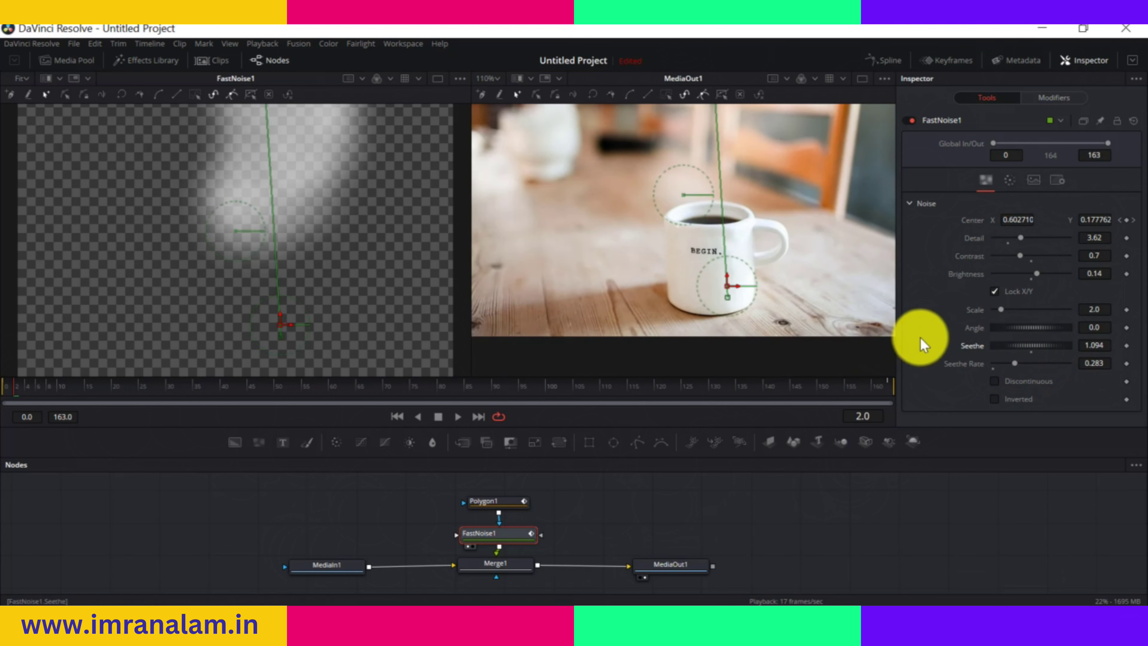
scroll(802, 337, up, 2)
scroll(802, 337, down, 2)
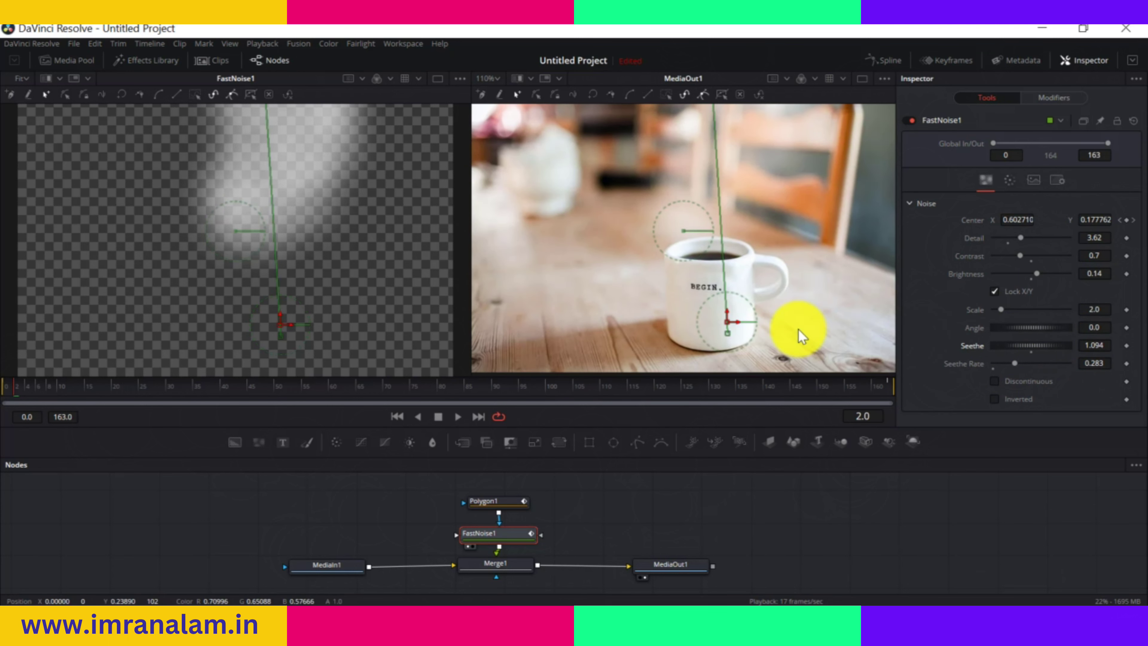
Lower Merge1's Blend to about 0.787 and display Polygon1's mask outline over the steam
click(492, 568)
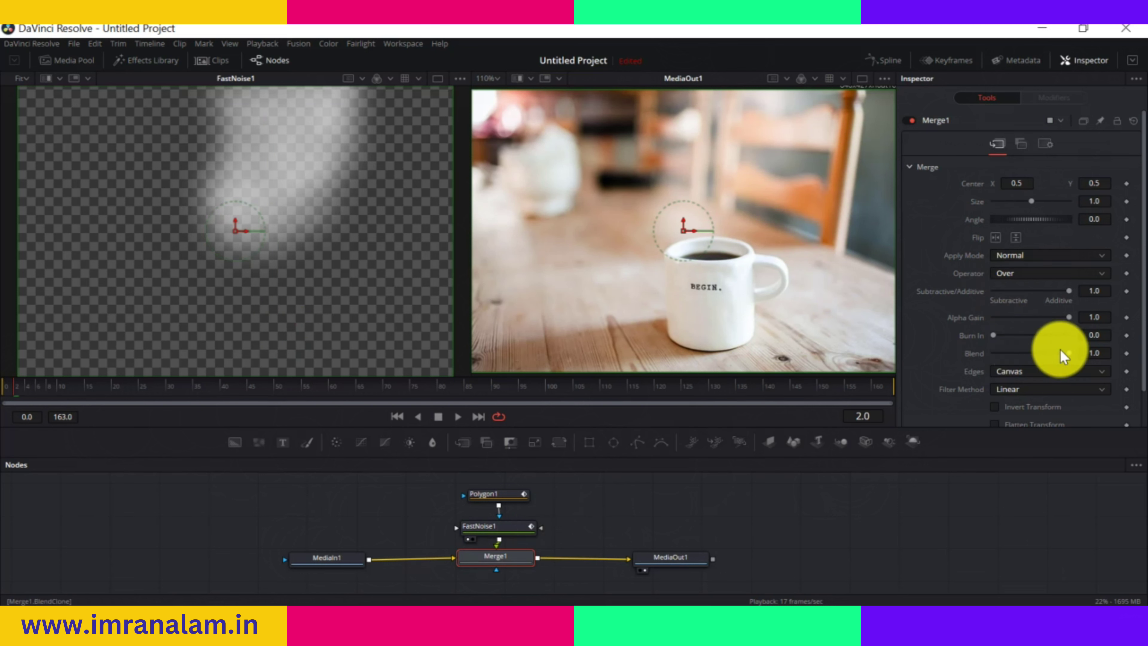
drag(1068, 352, 1052, 354)
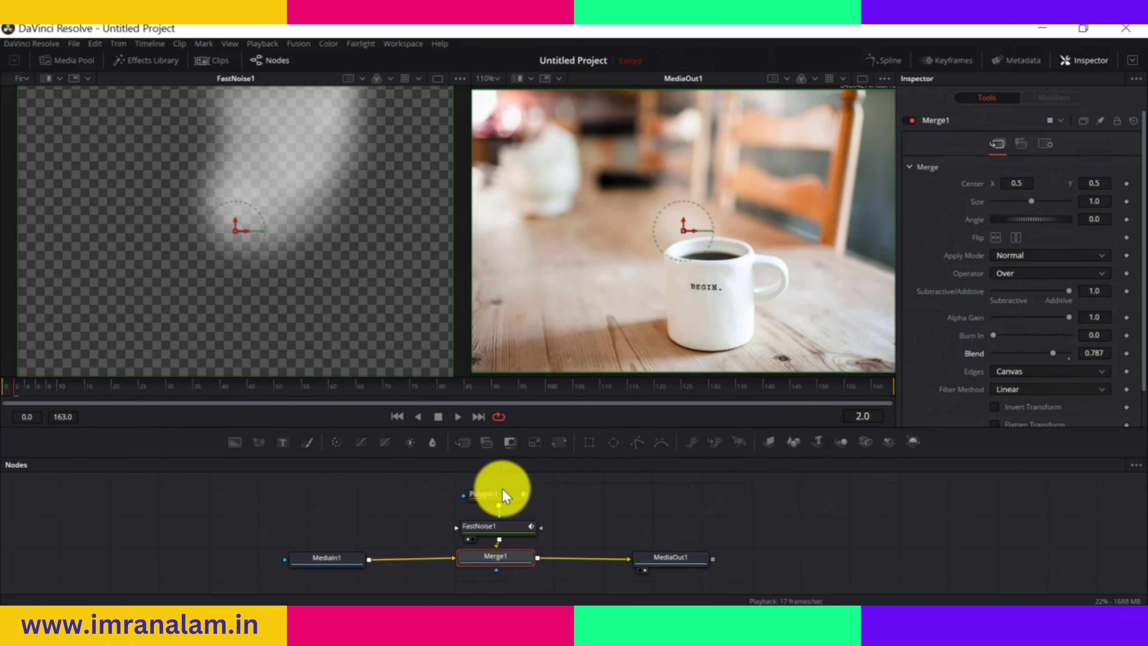
click(493, 493)
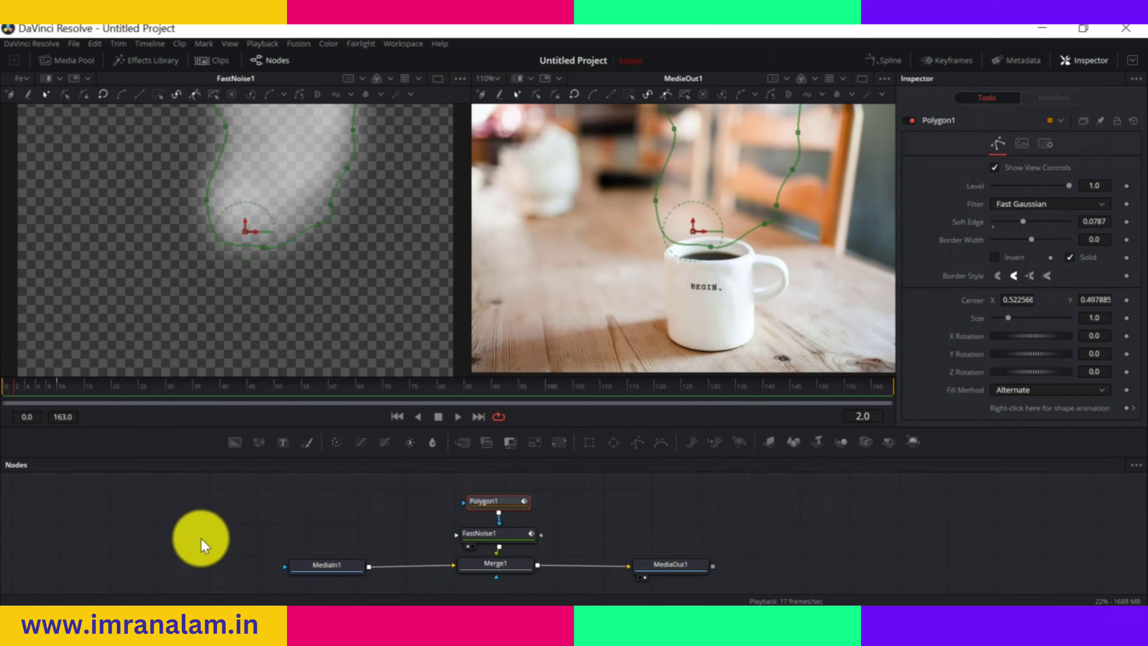
Preview the steam composite from MediaOut1, and review the clip from its start on the Edit page timeline
click(655, 567)
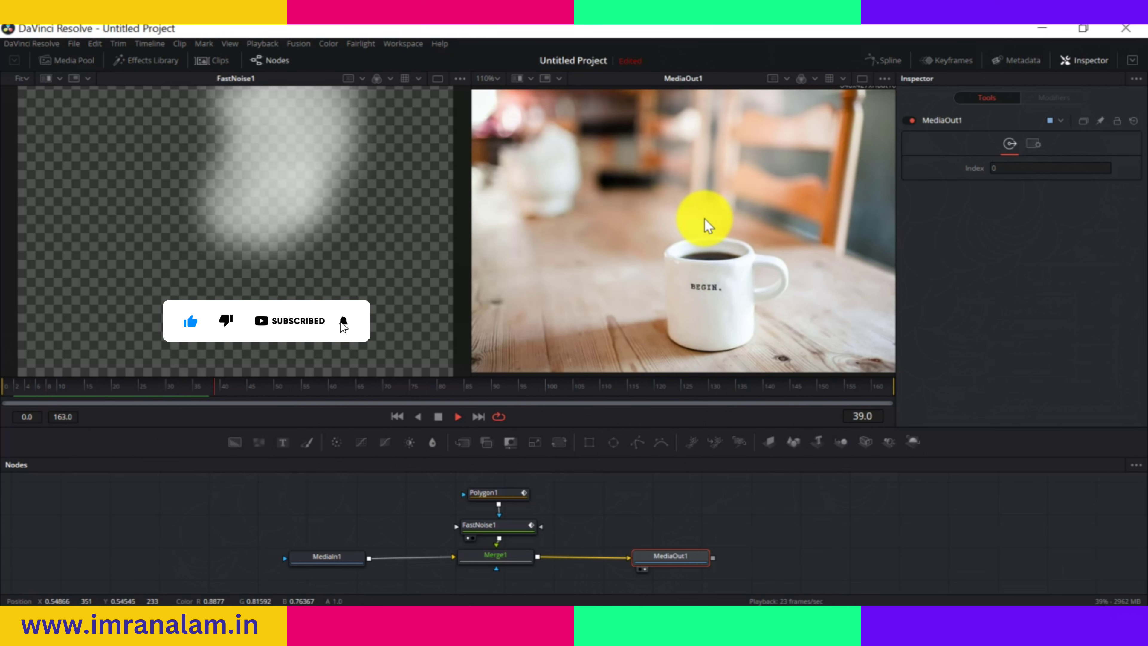
key(space)
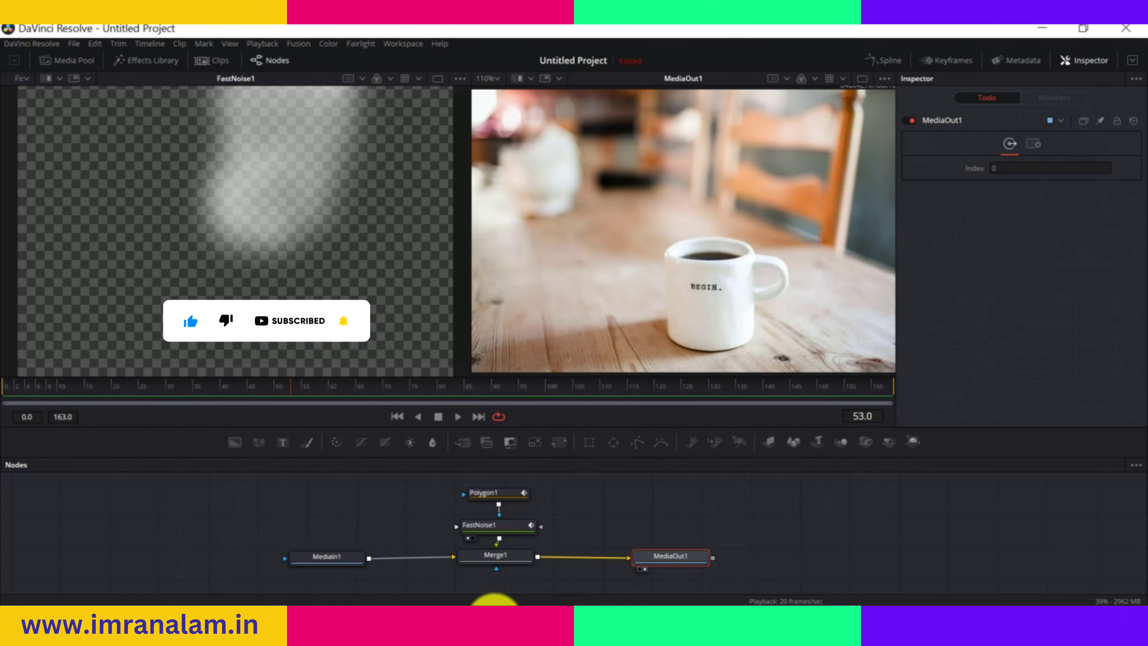
click(488, 610)
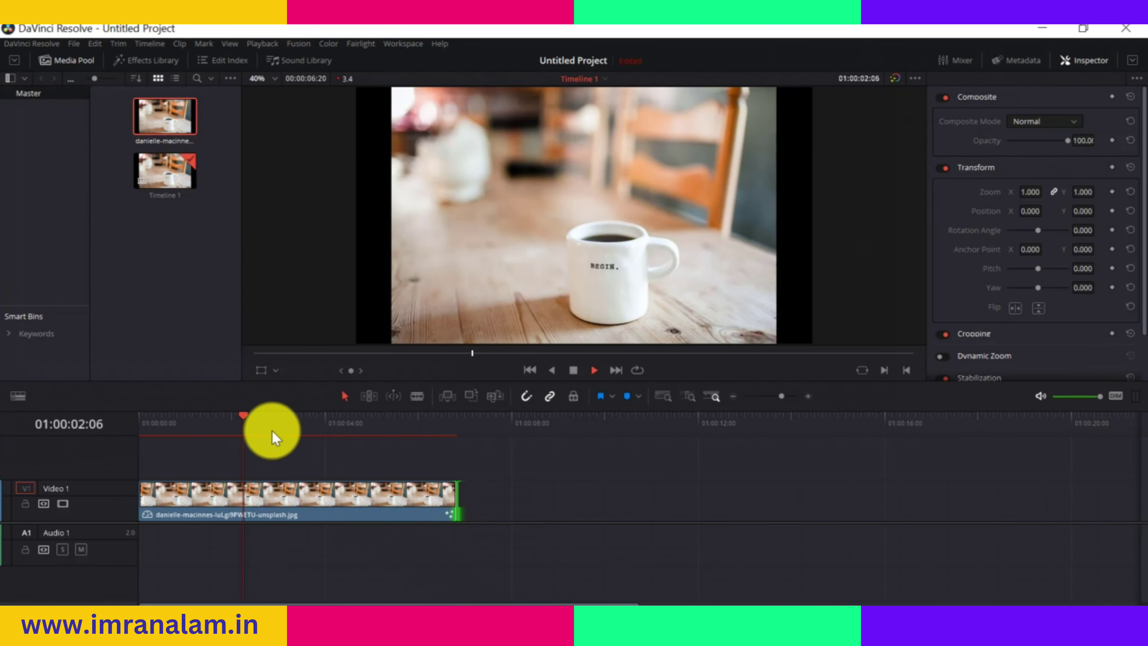
drag(273, 431, 423, 427)
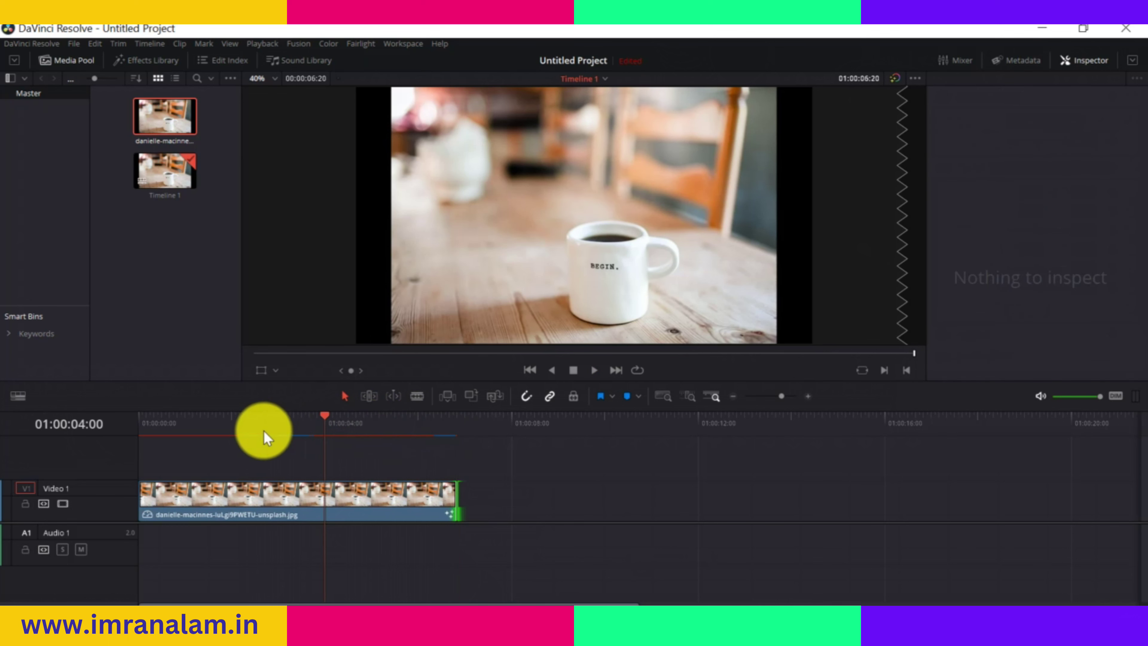
click(141, 442)
key(space)
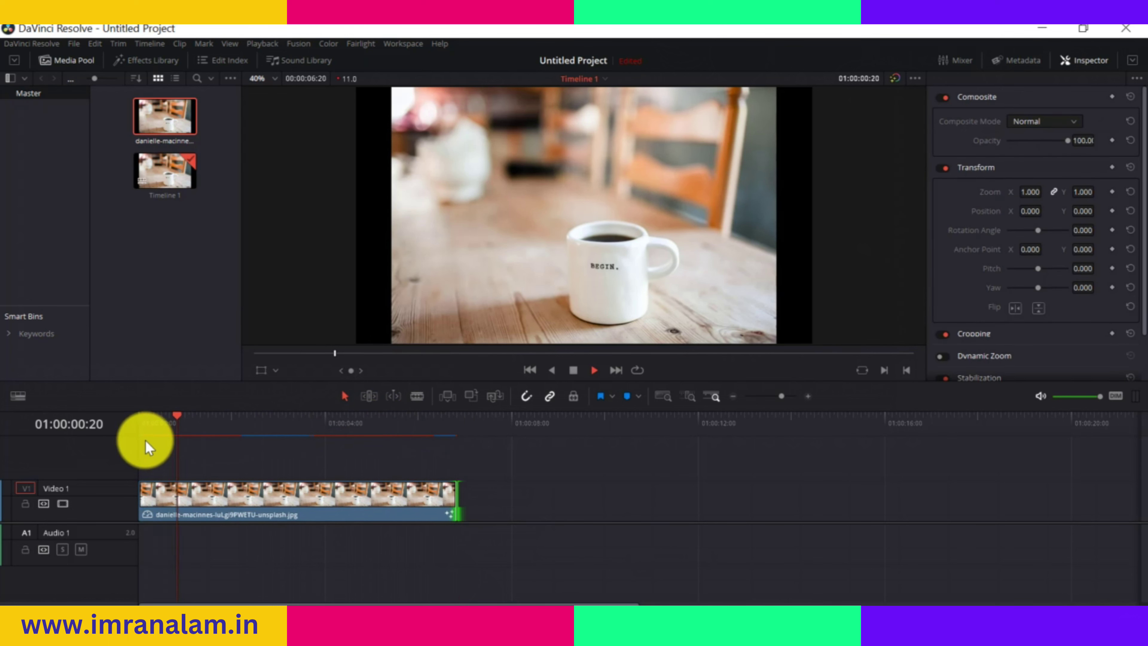
key(space)
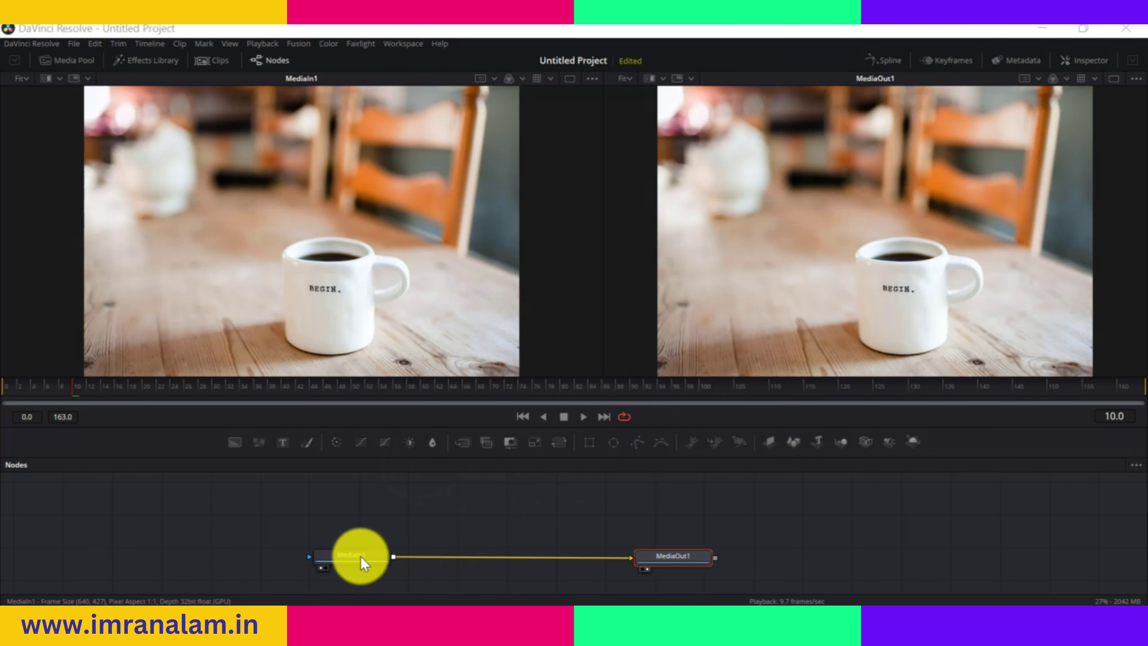
Insert a FastNoise node merged between MediaIn1 and MediaOut1, and arrange FastNoise1 directly above Merge1
drag(364, 563, 350, 563)
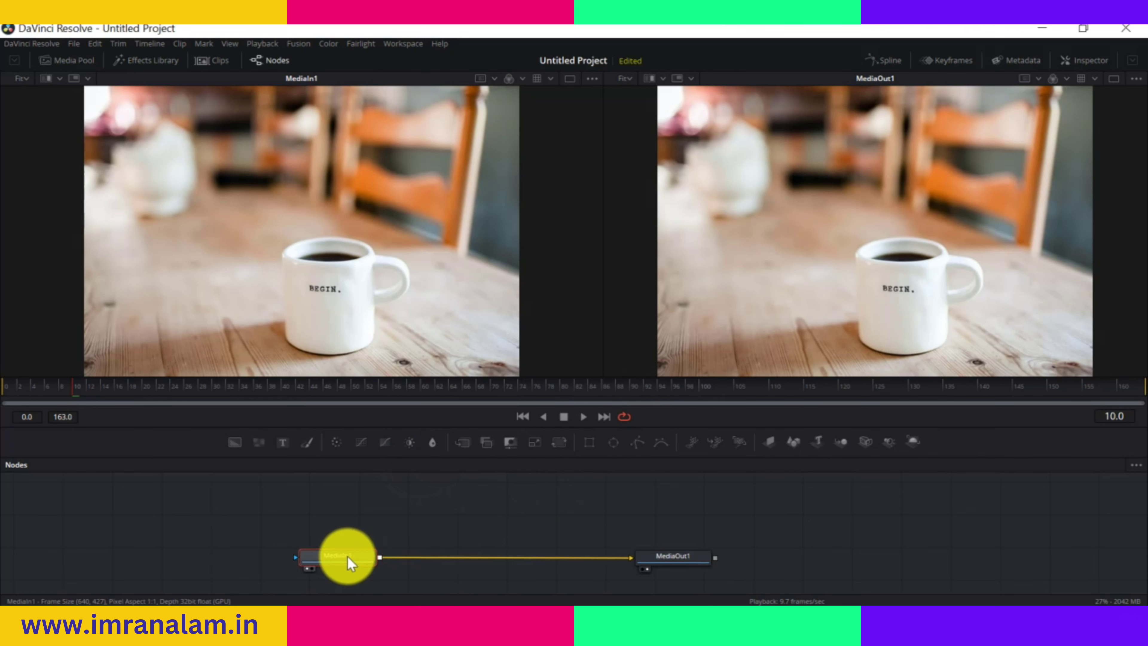
drag(350, 563, 370, 561)
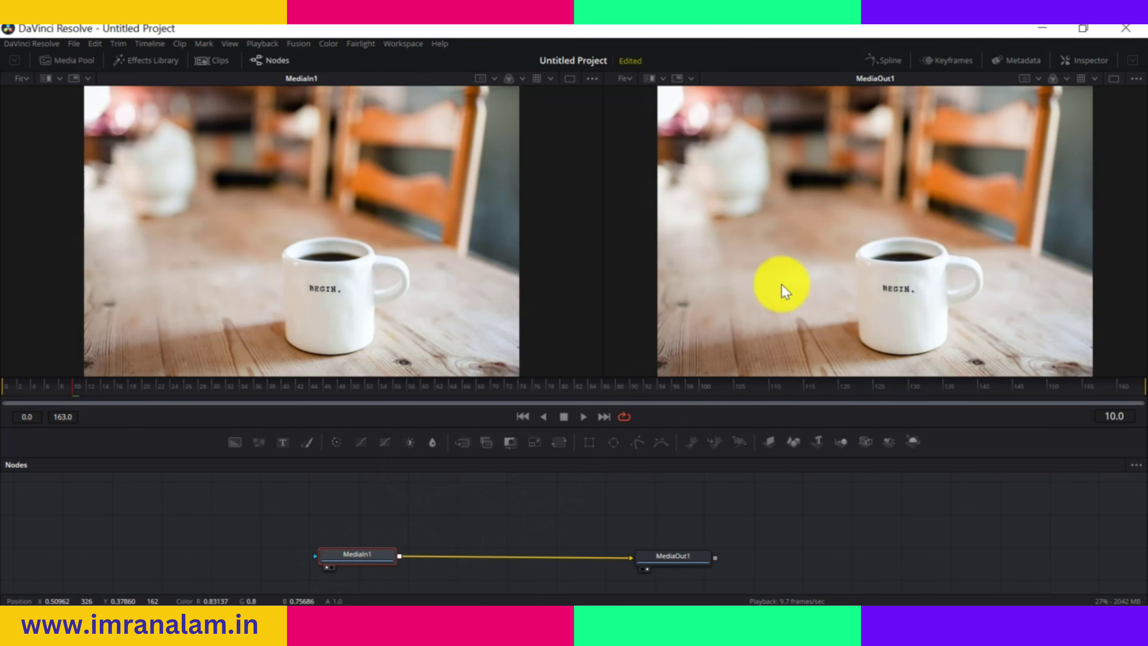
drag(367, 558, 340, 558)
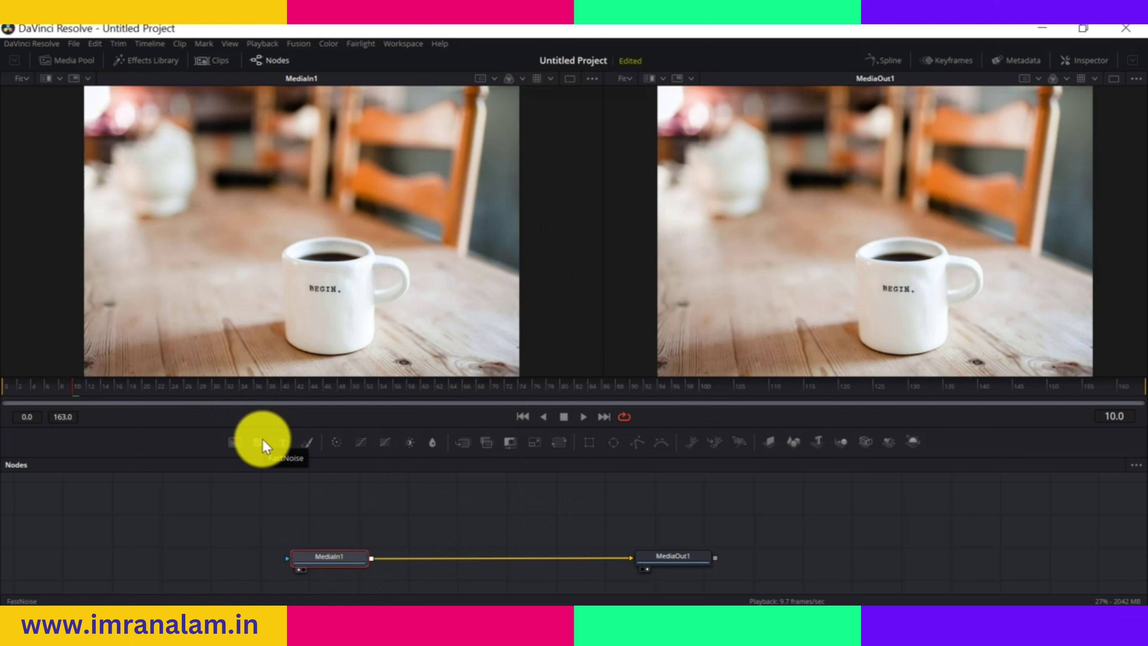
drag(281, 457, 496, 553)
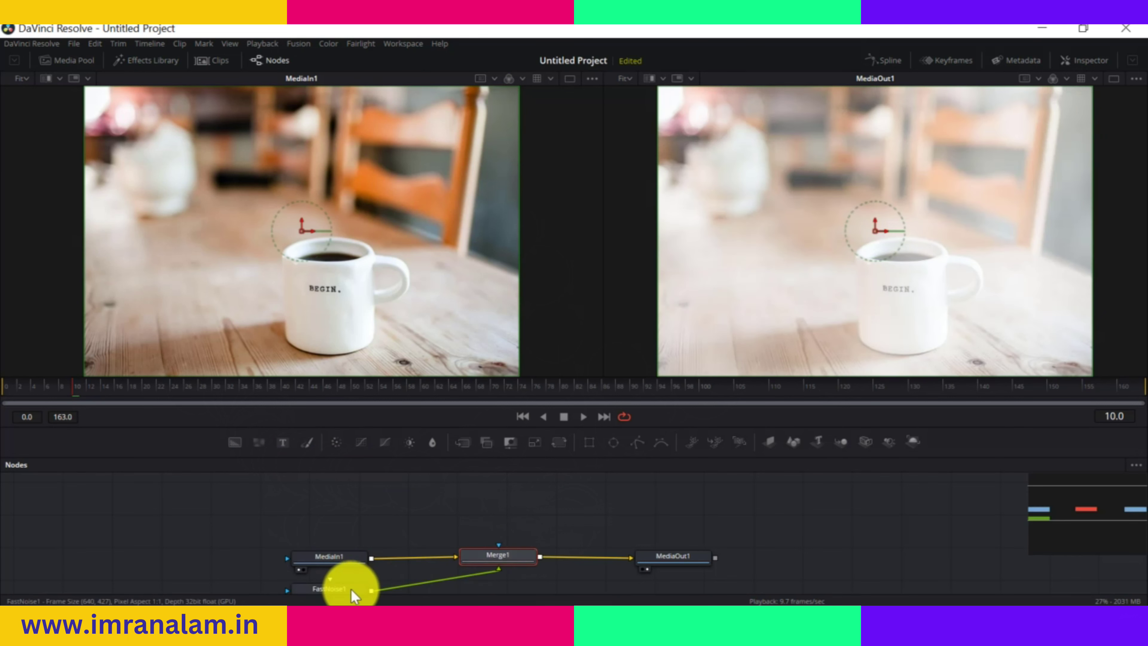
drag(359, 593, 502, 478)
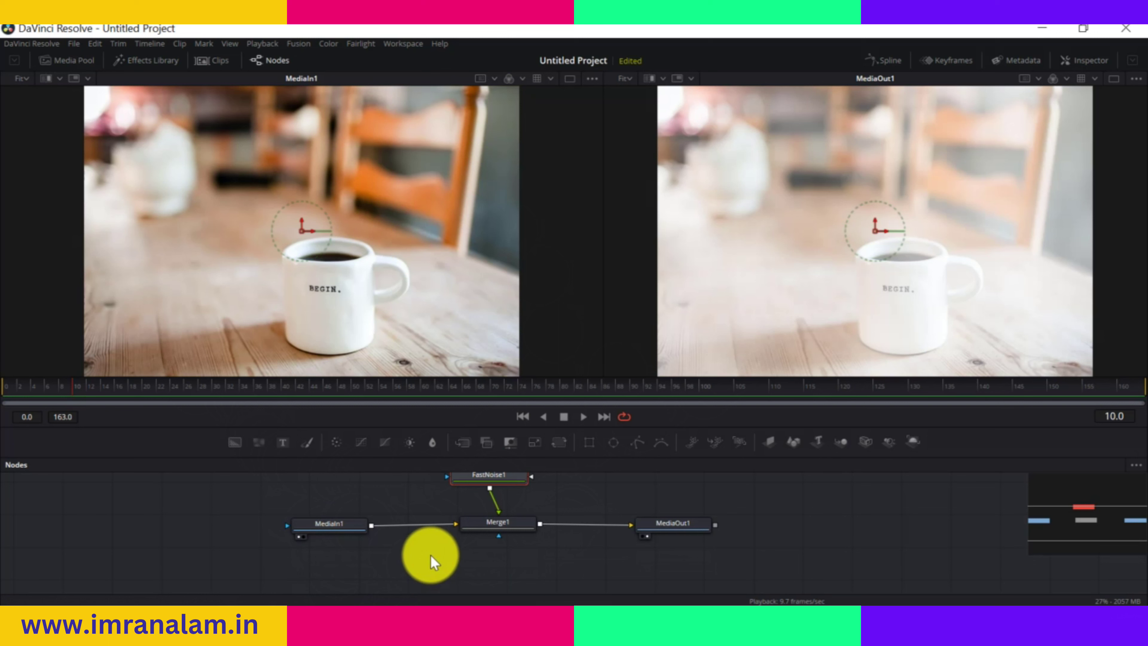
scroll(436, 553, up, 3)
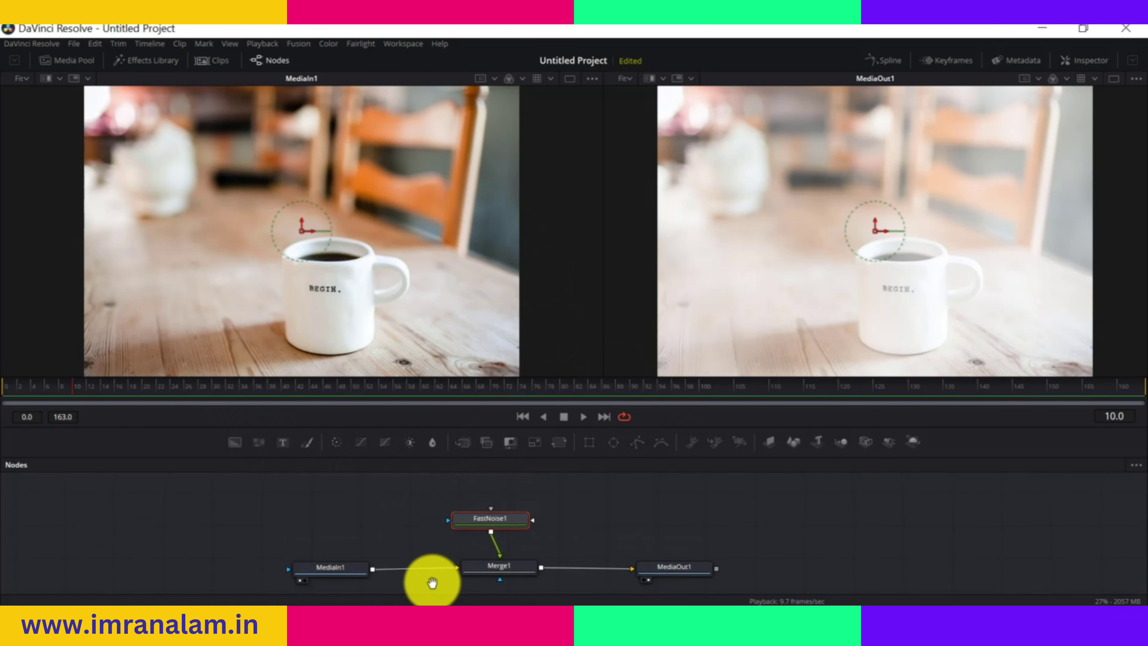
drag(498, 526, 490, 523)
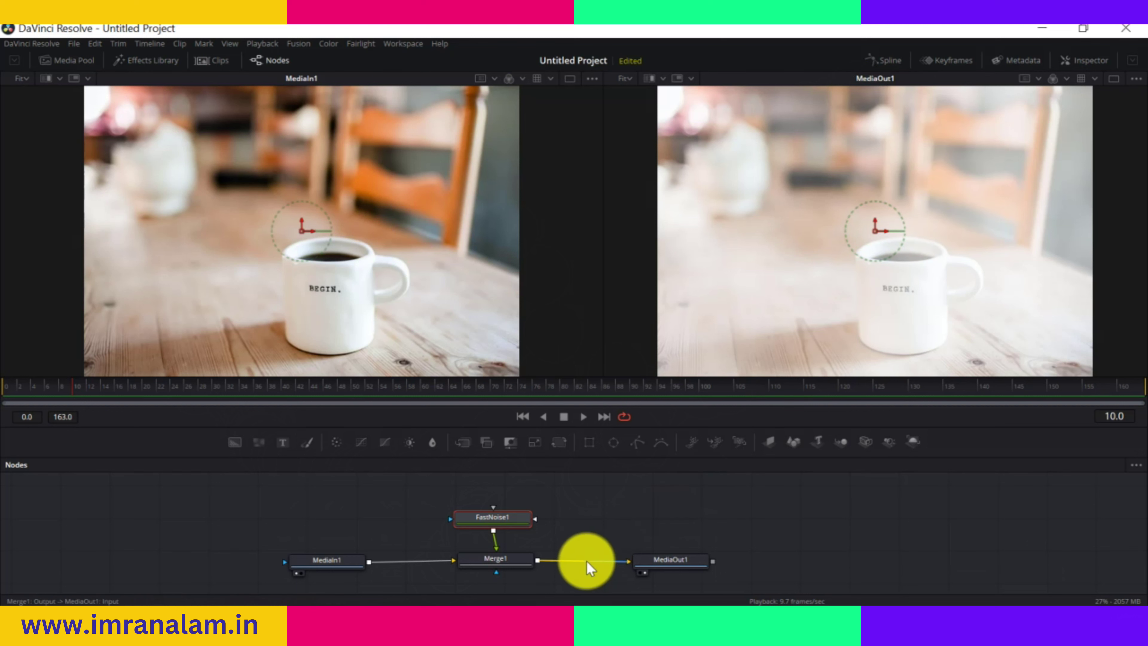
drag(488, 526, 484, 526)
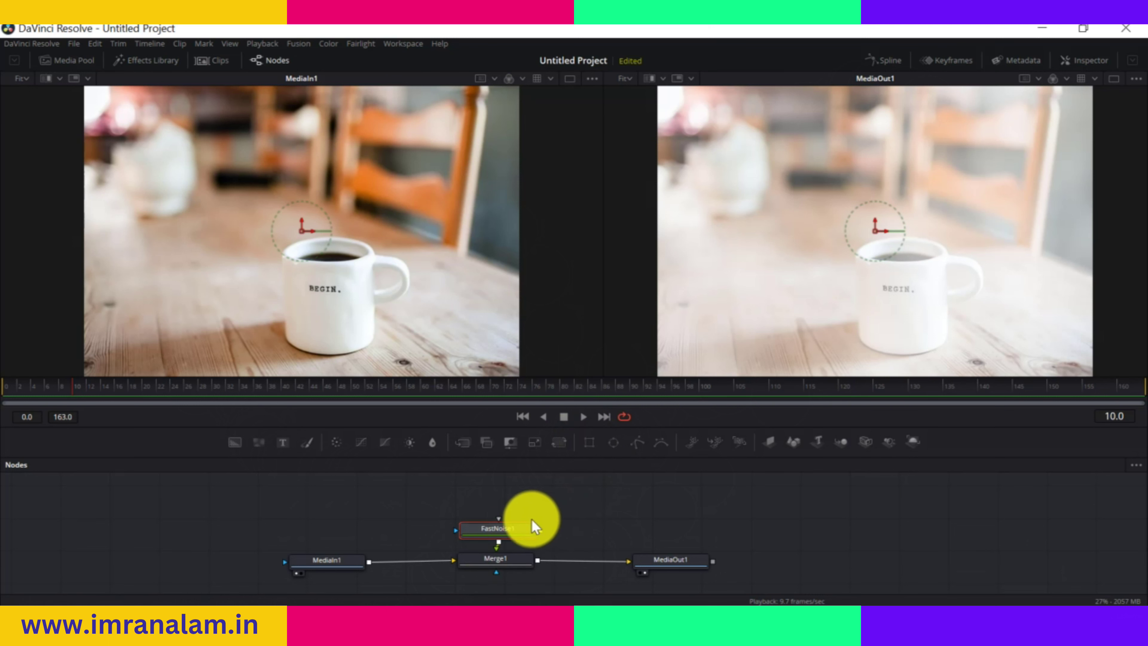
Add a Polygon mask to FastNoise1 and draw its left side from the mug's rim up beyond the image's upper edge
click(640, 442)
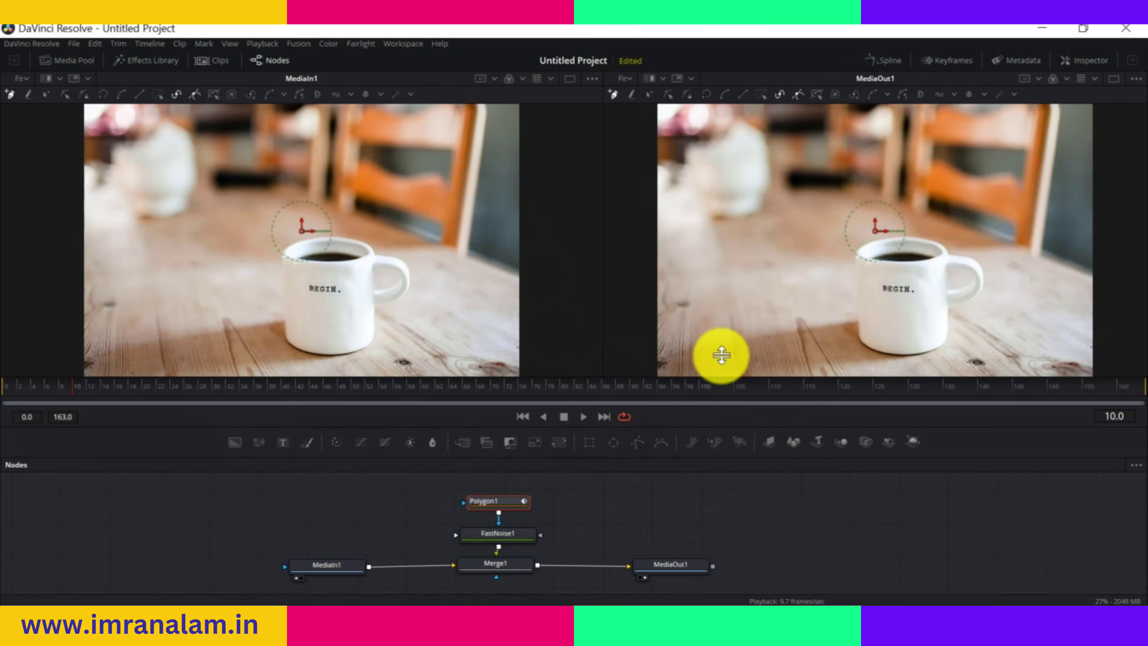
click(1094, 62)
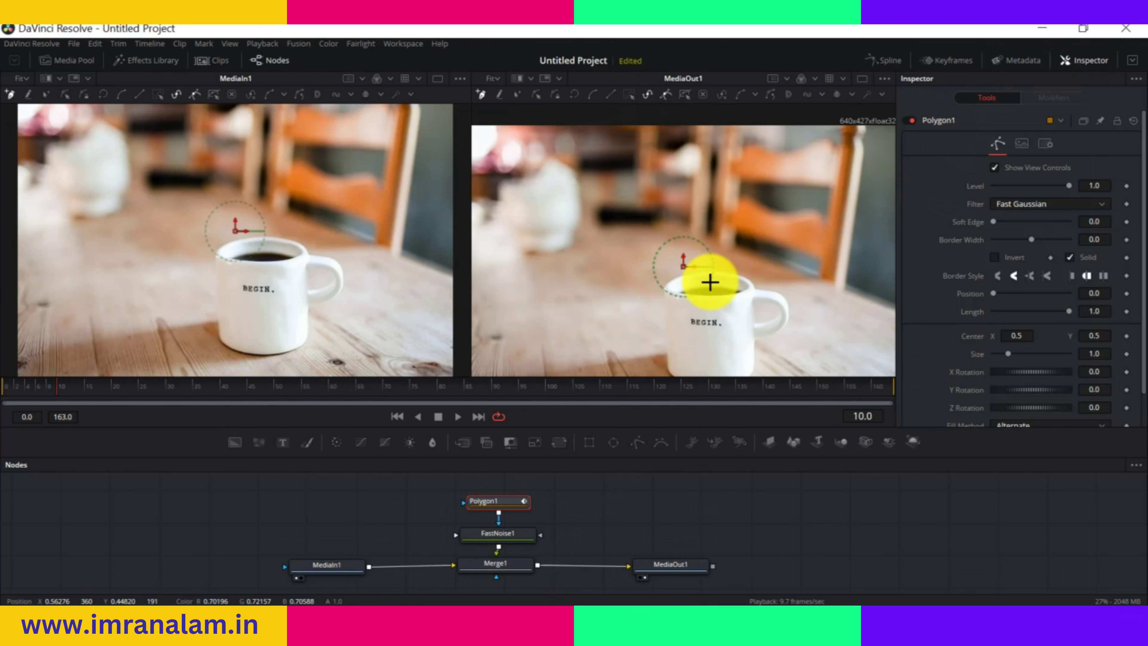
drag(646, 237, 641, 175)
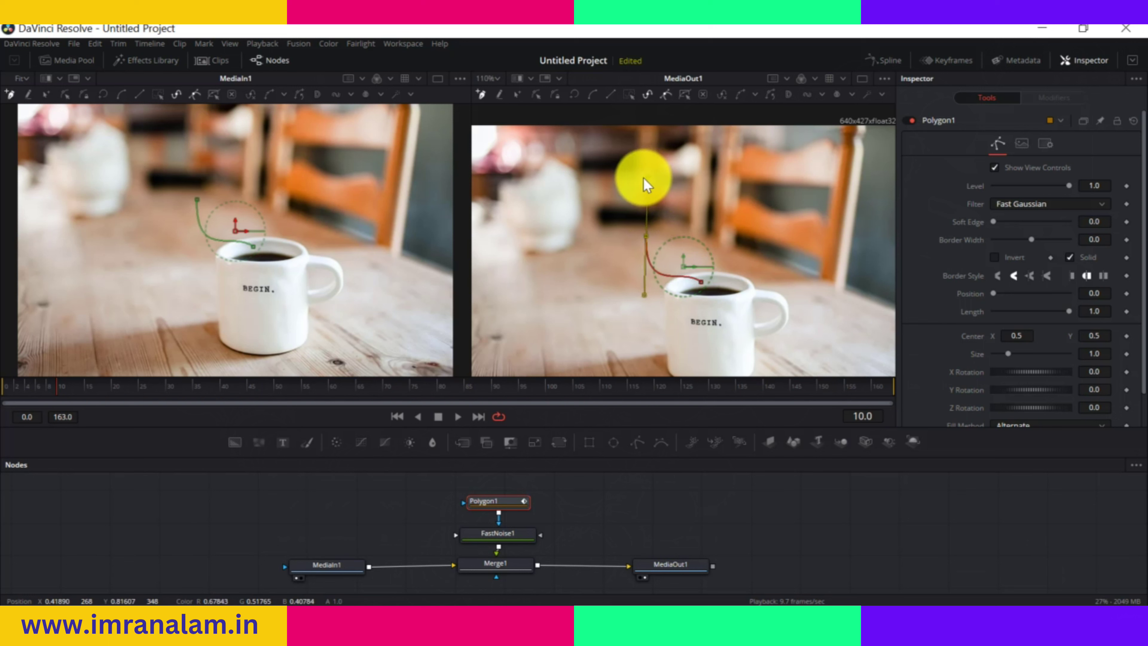
click(665, 160)
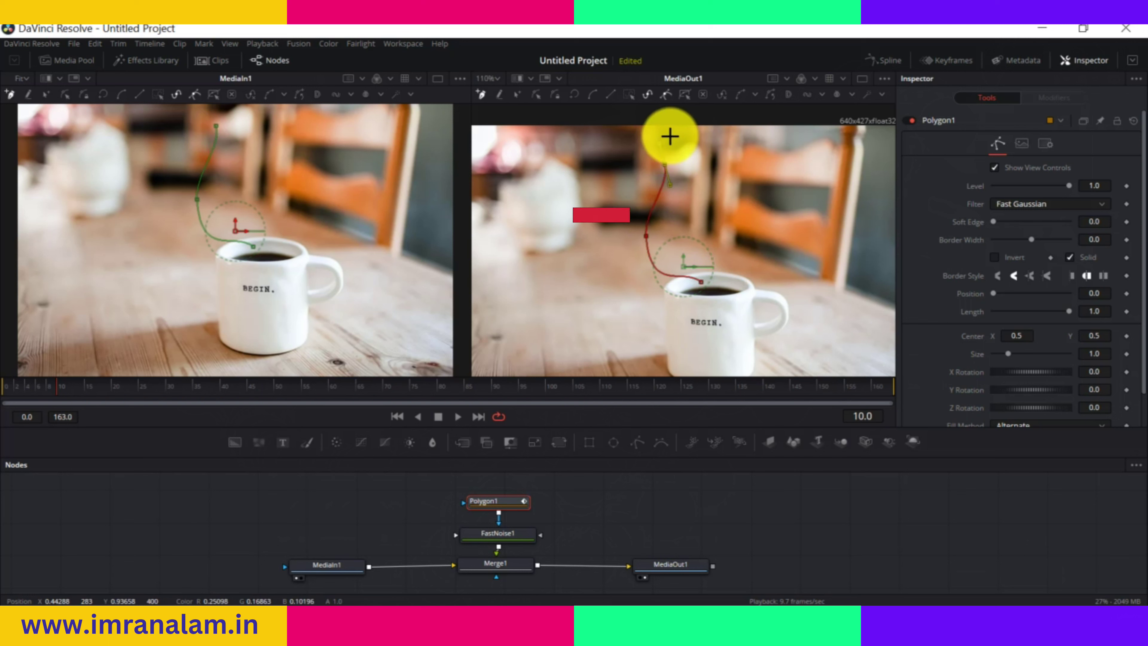
drag(655, 129, 666, 120)
click(704, 109)
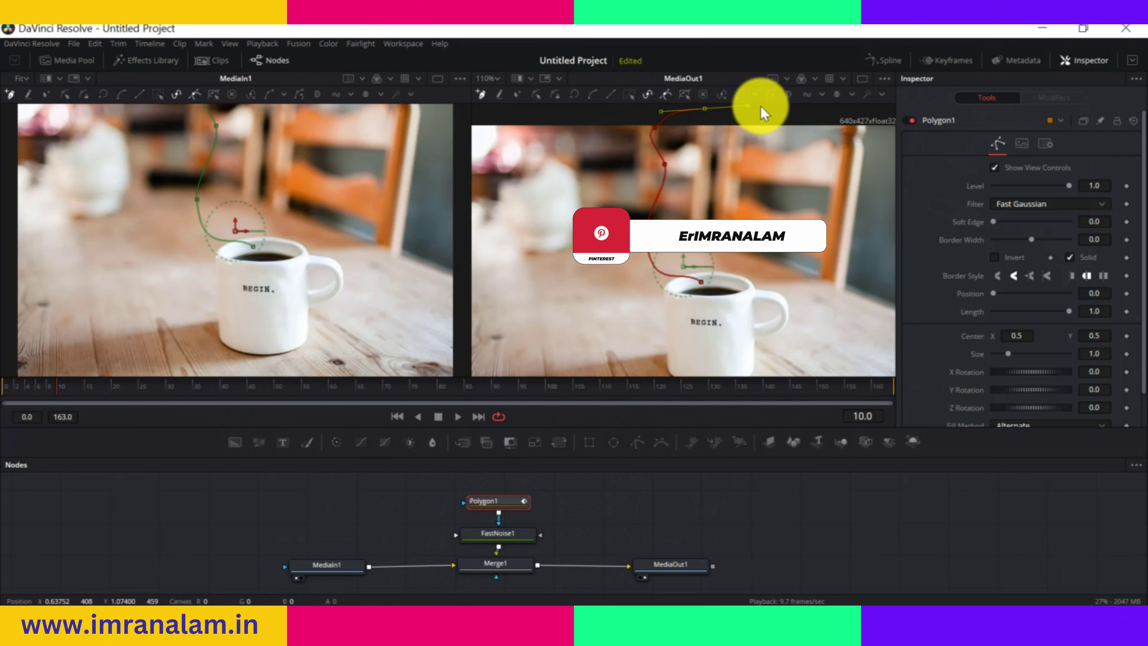
Continue the polygon down its right side, close it at the mug's rim, and adjust the lower left curve
drag(788, 149, 747, 281)
click(784, 204)
click(735, 273)
click(705, 288)
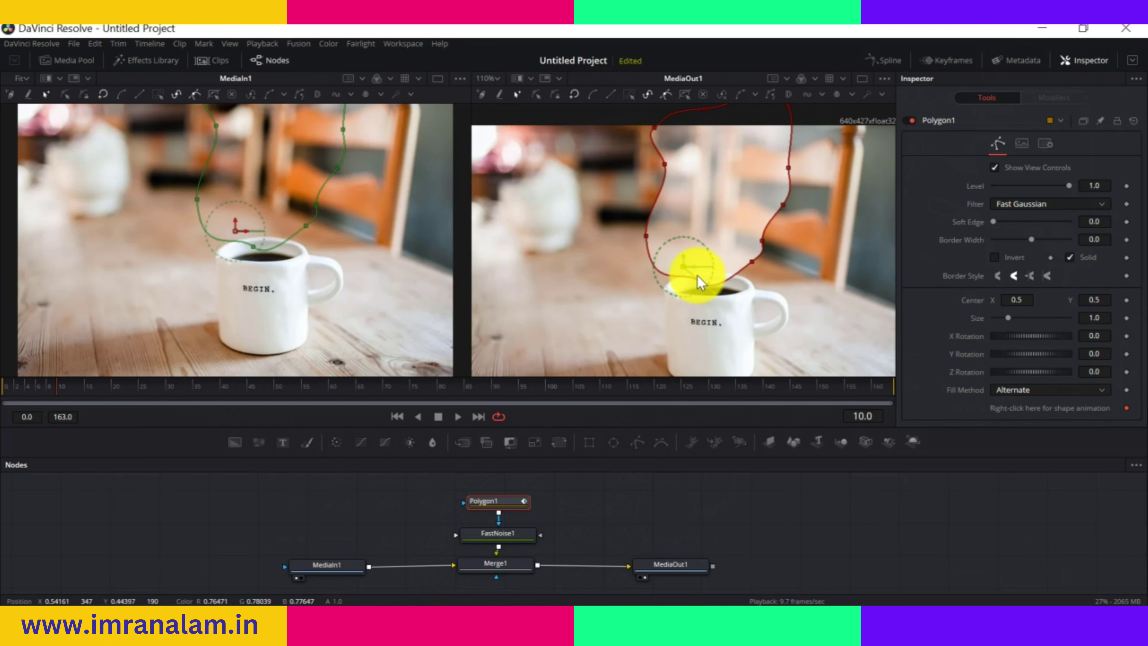
drag(683, 273, 677, 279)
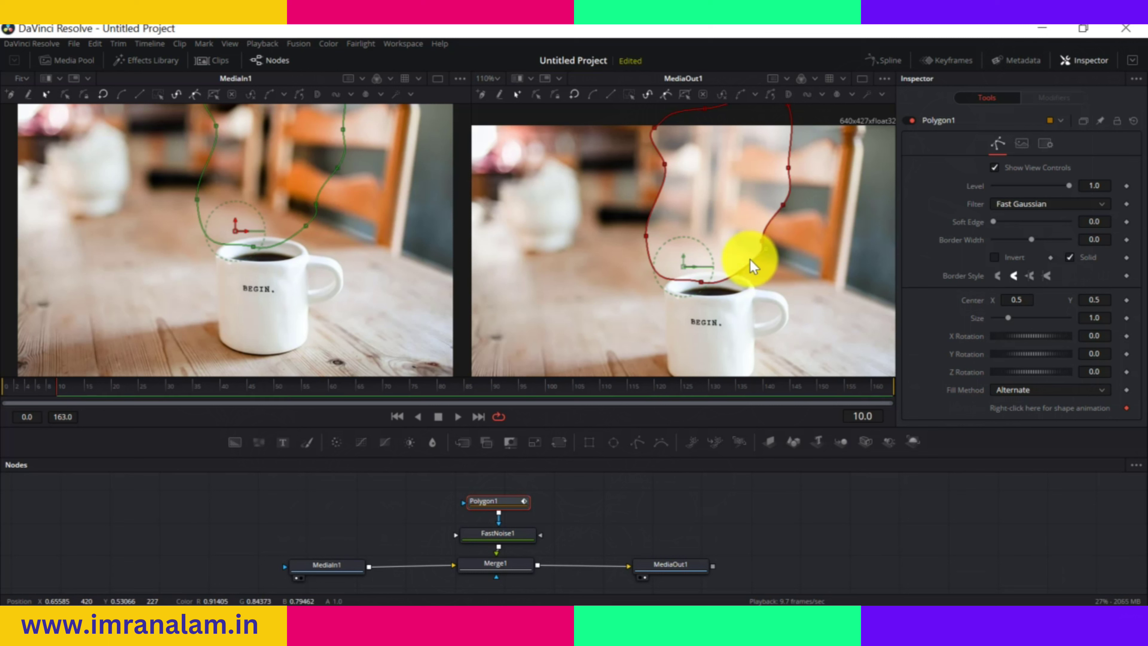
Reshape the polygon's lower right curve just above the mug's rim by repositioning its points
drag(760, 274, 758, 276)
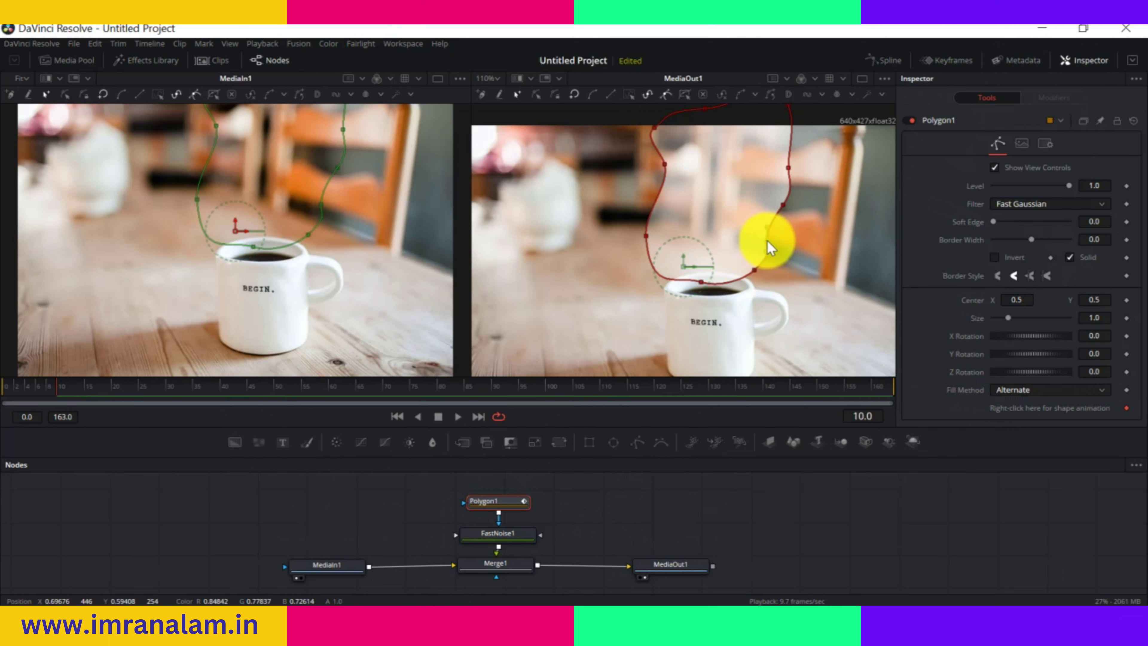
drag(759, 279, 760, 266)
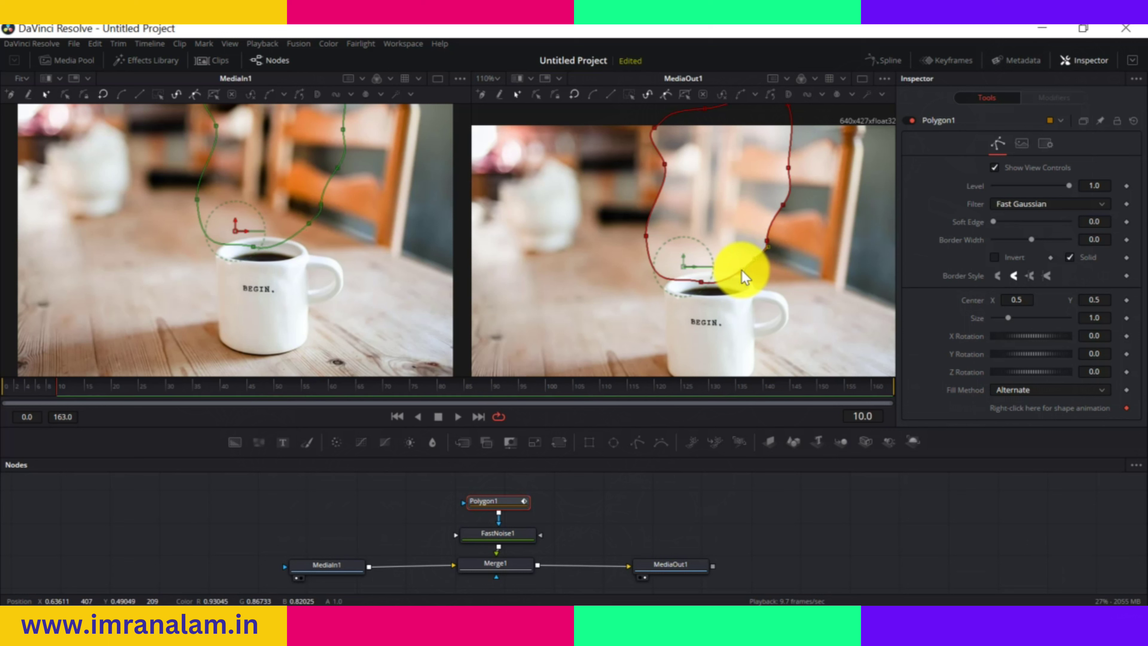
drag(747, 276, 774, 257)
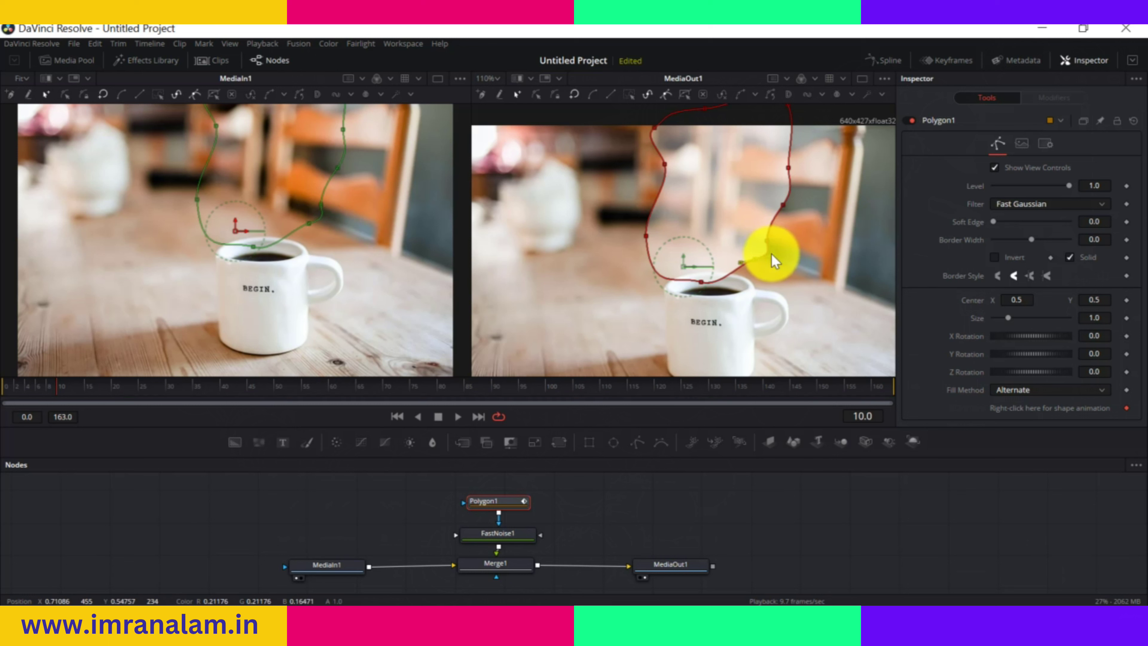
Shift the polygon mask to center X 0.522566, Y 0.497885, and set its Soft Edge to 0.0787
click(685, 268)
drag(684, 266, 694, 268)
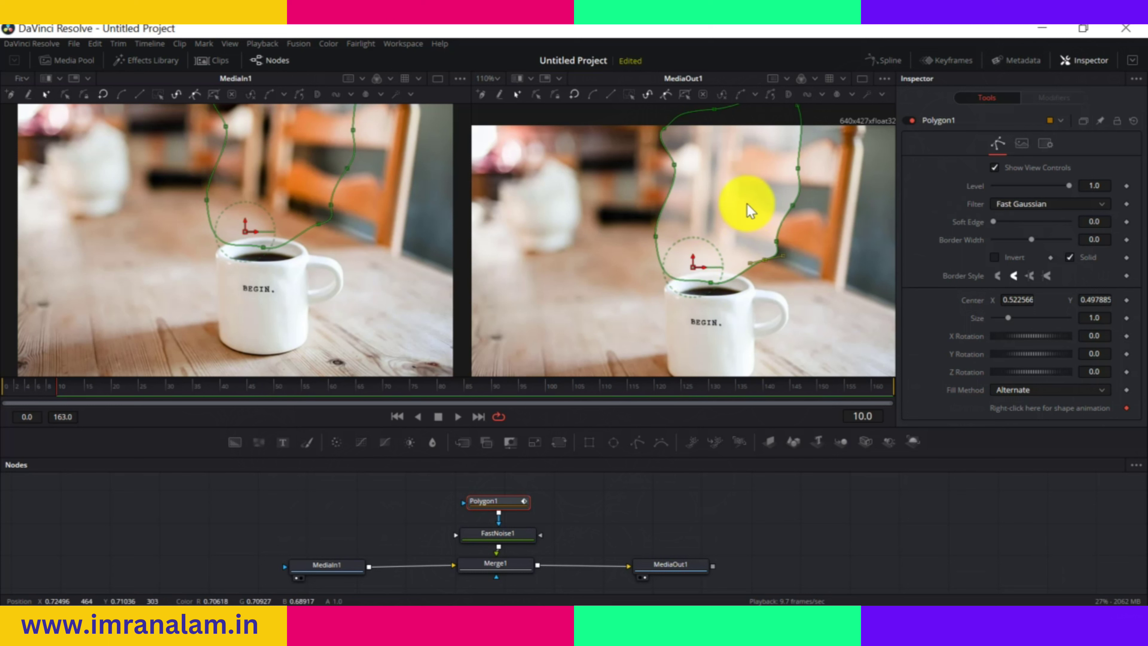
drag(1004, 221, 1025, 228)
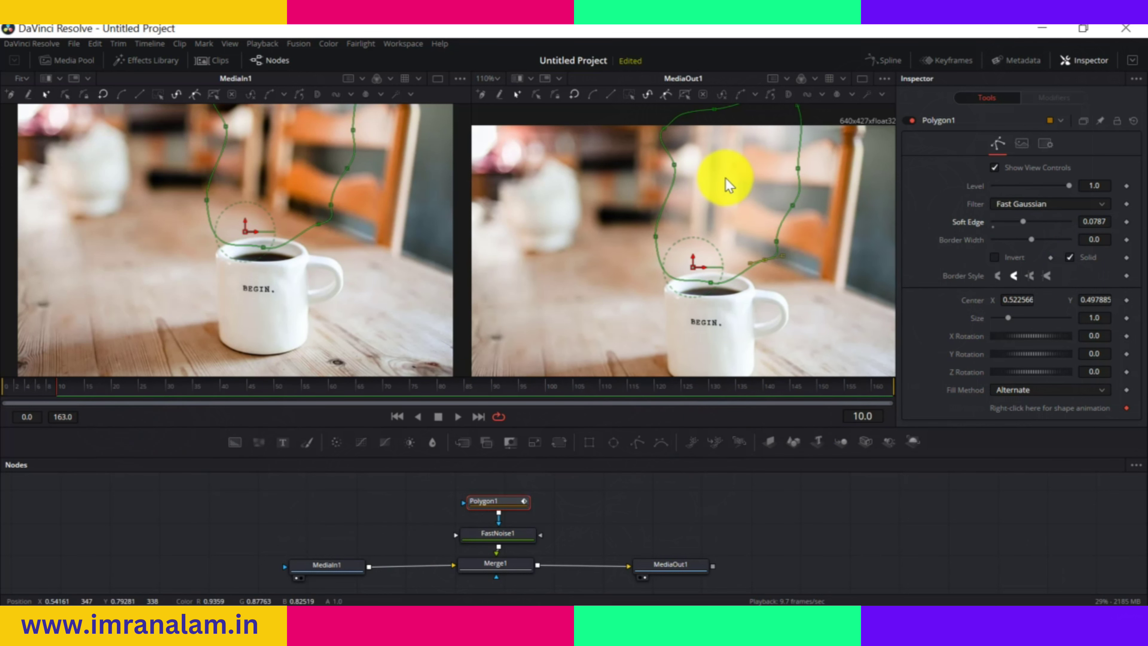
At frame 0, move FastNoise1's center down over the mug to X 0.604372, Y 0.138477, and keyframe Center
drag(56, 388, 4, 390)
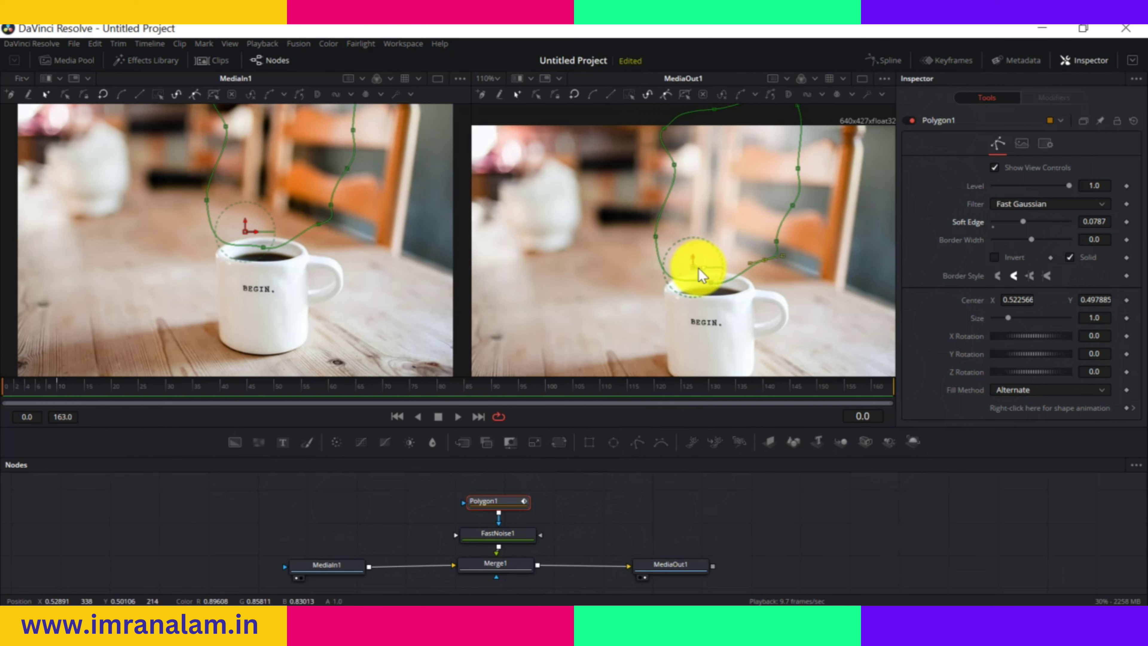
click(503, 536)
drag(692, 264, 727, 368)
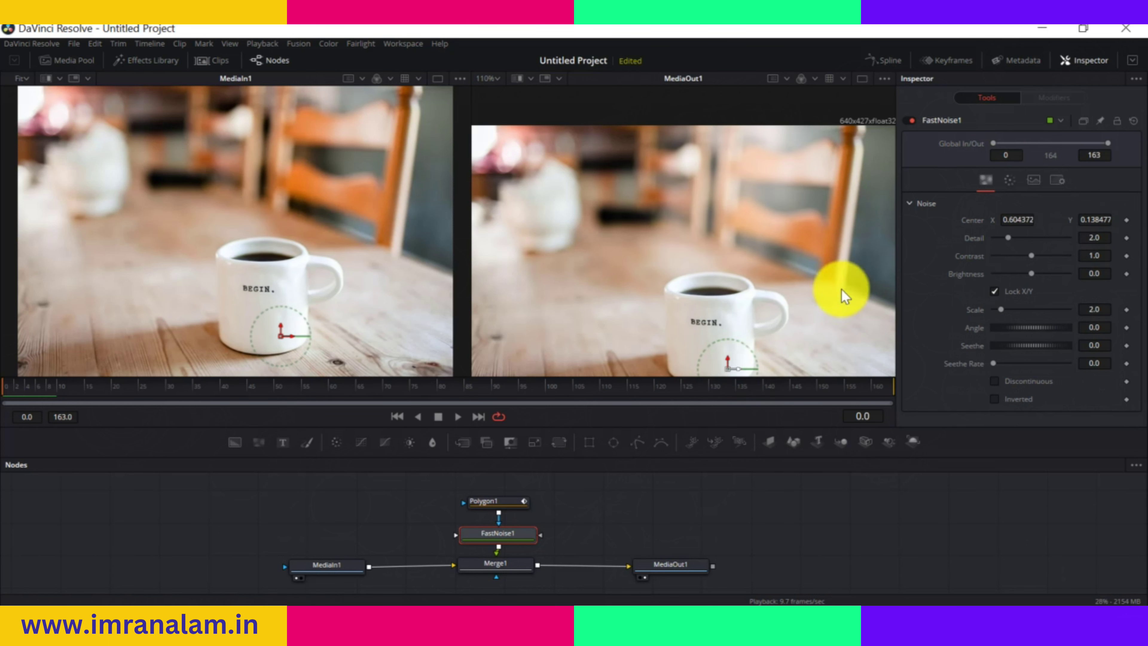
click(1126, 220)
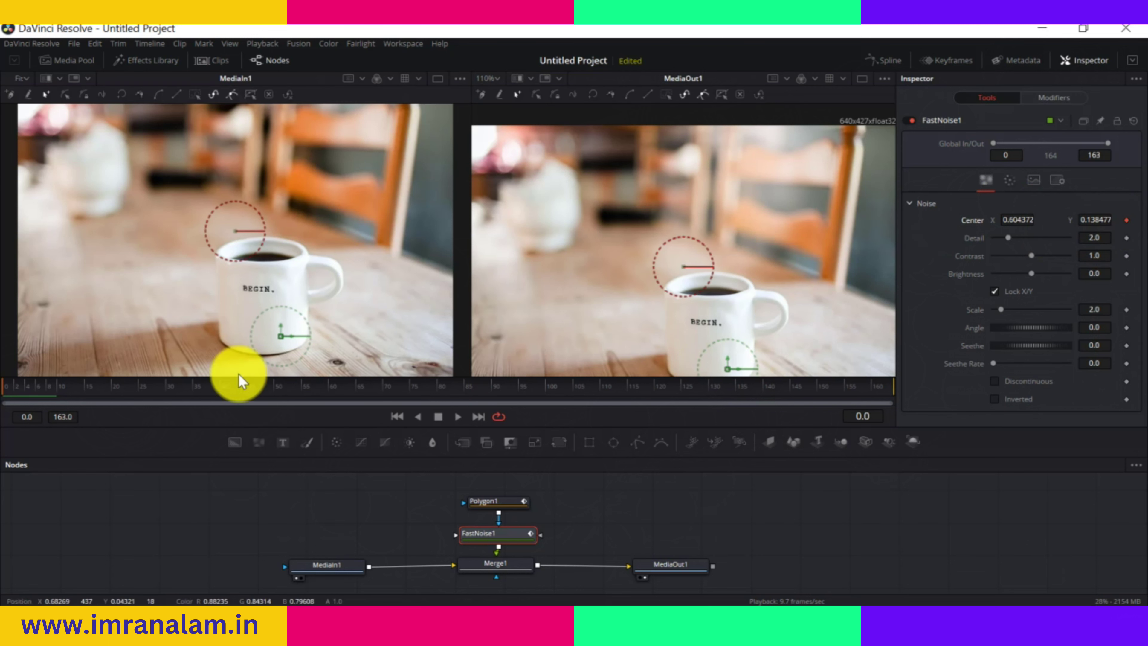
At frame 163, keyframe FastNoise1's center far above the image, raising Center Y to 2.83615
click(220, 389)
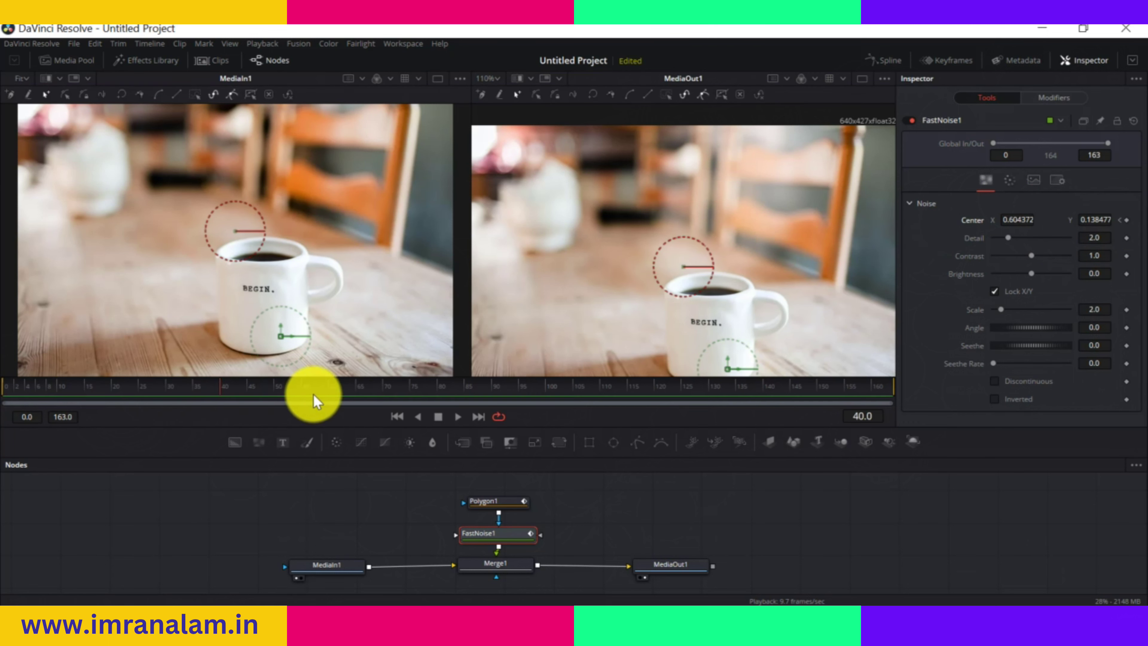
drag(647, 411, 899, 410)
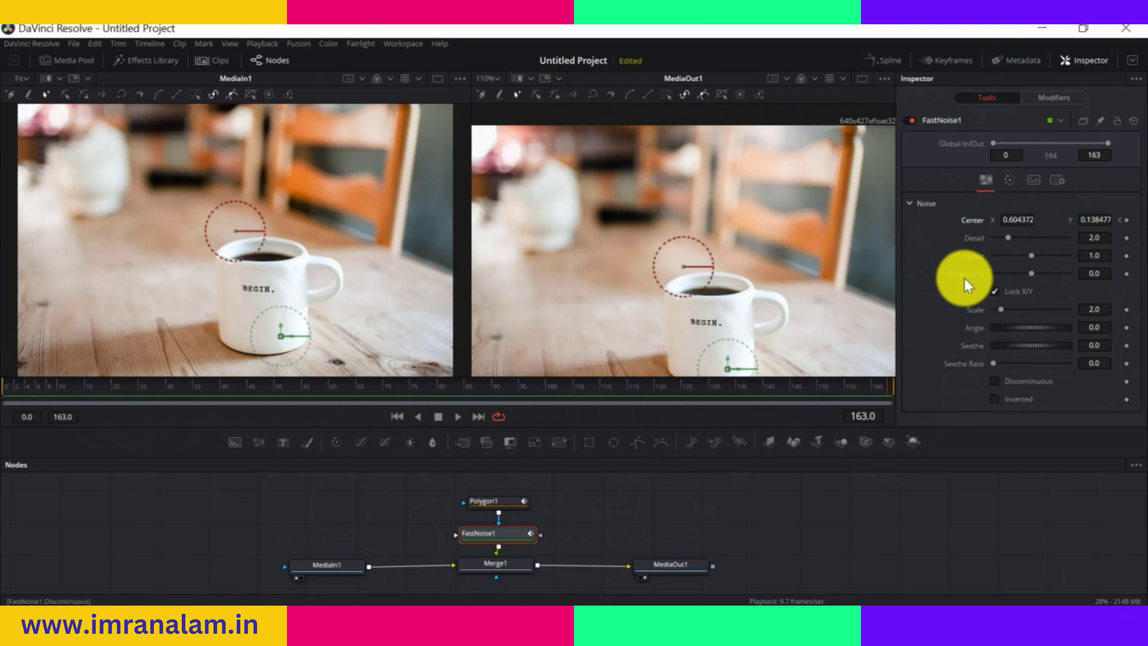
drag(728, 369, 714, 271)
drag(719, 232, 702, 33)
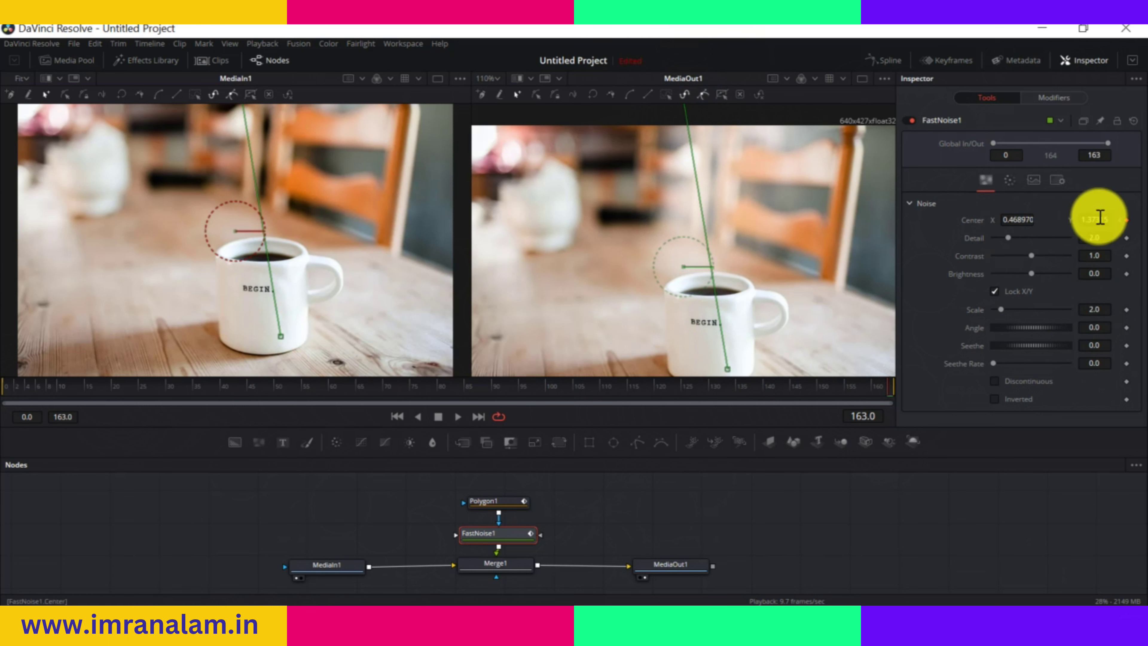
scroll(1084, 217, up, 5)
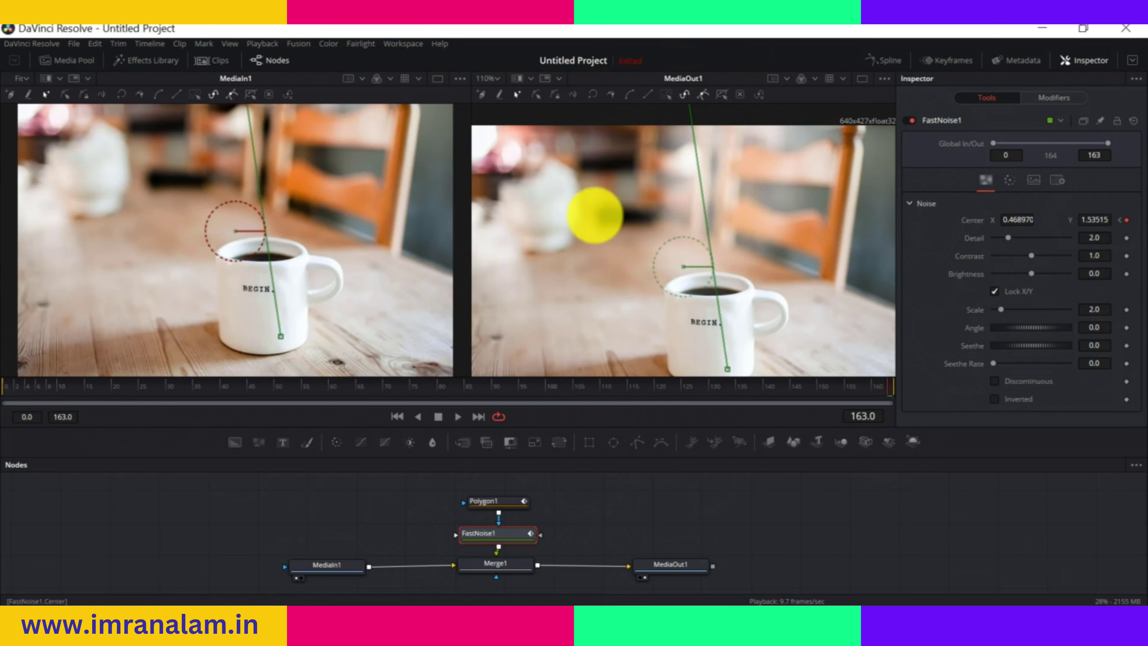
scroll(1083, 216, up, 3)
scroll(1082, 216, up, 3)
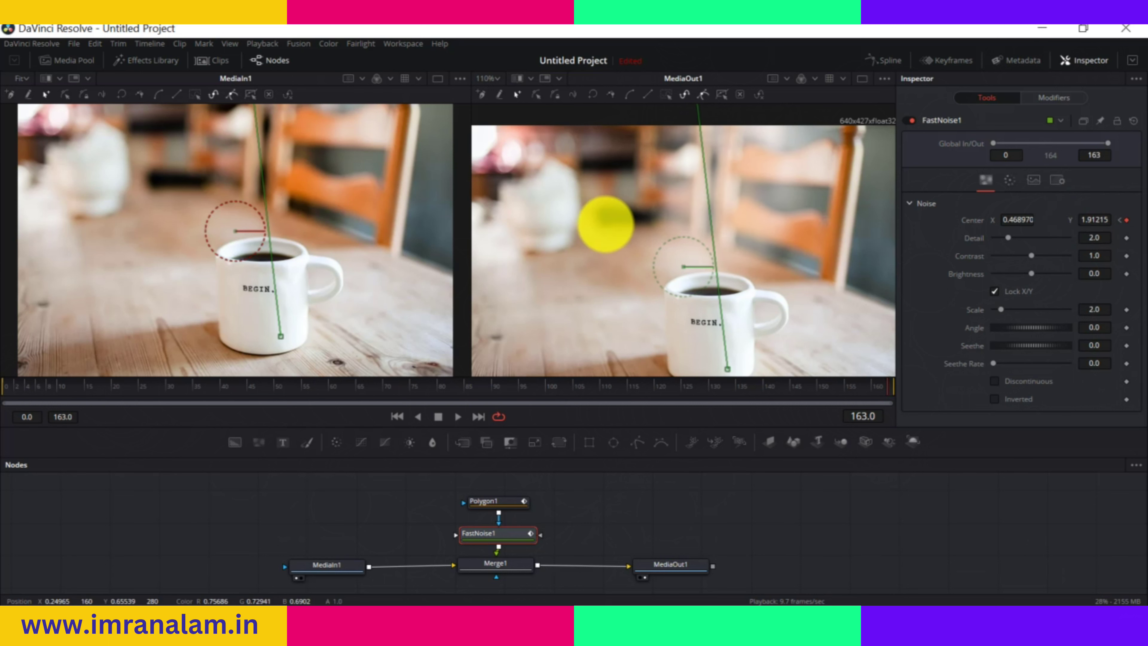
scroll(1081, 219, up, 2)
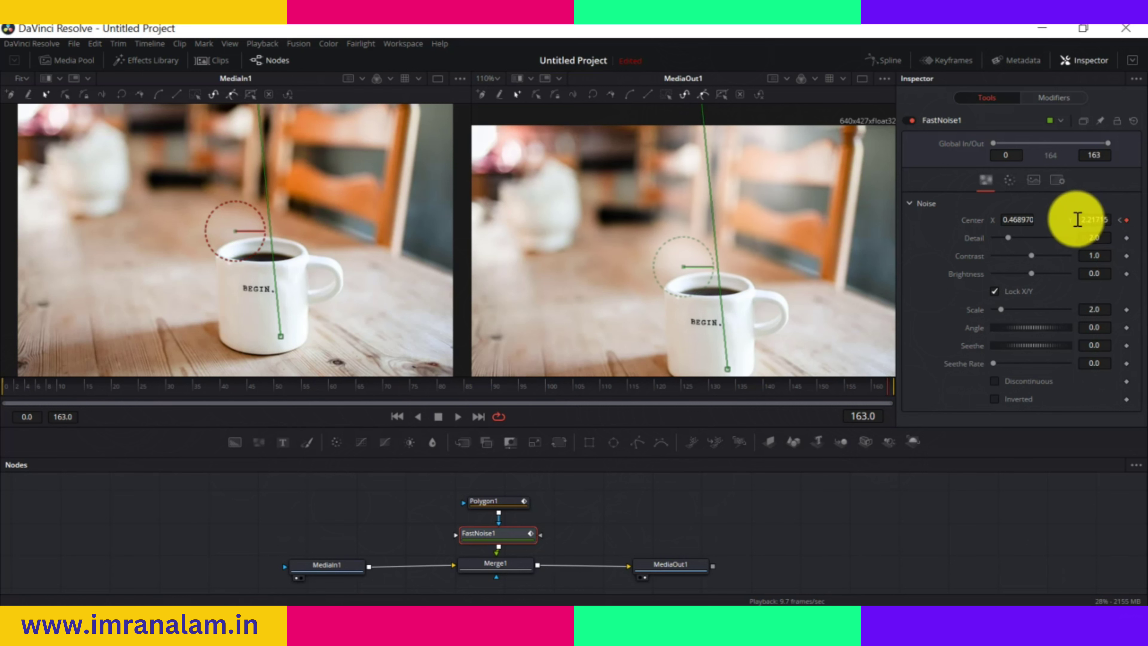
scroll(1084, 218, down, 7)
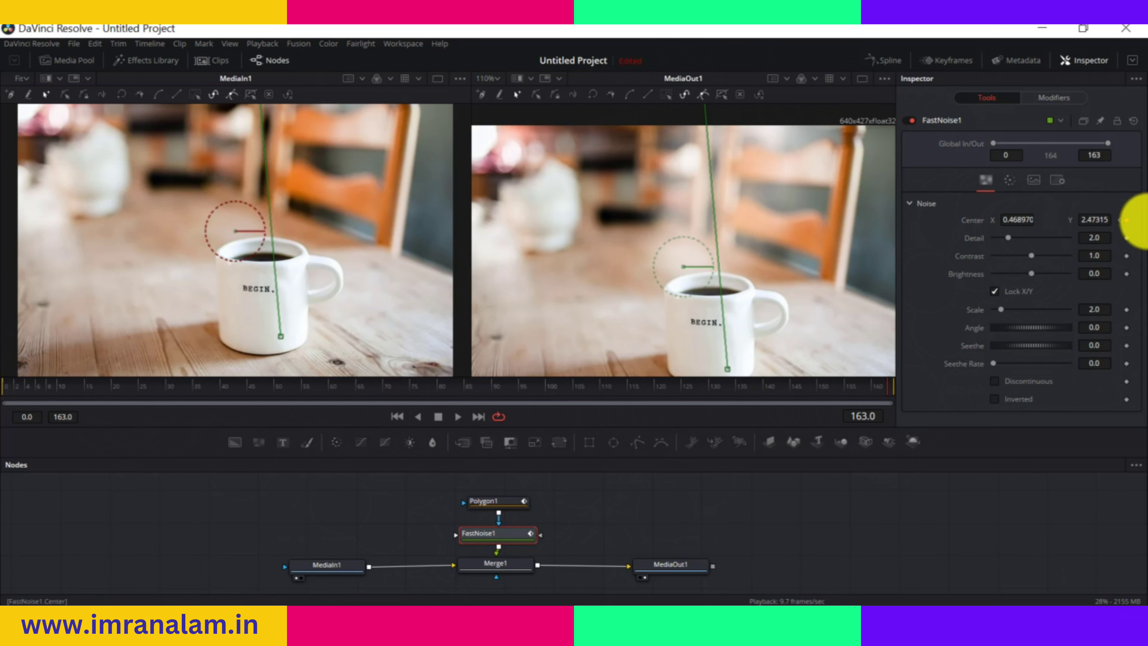
scroll(1083, 218, up, 14)
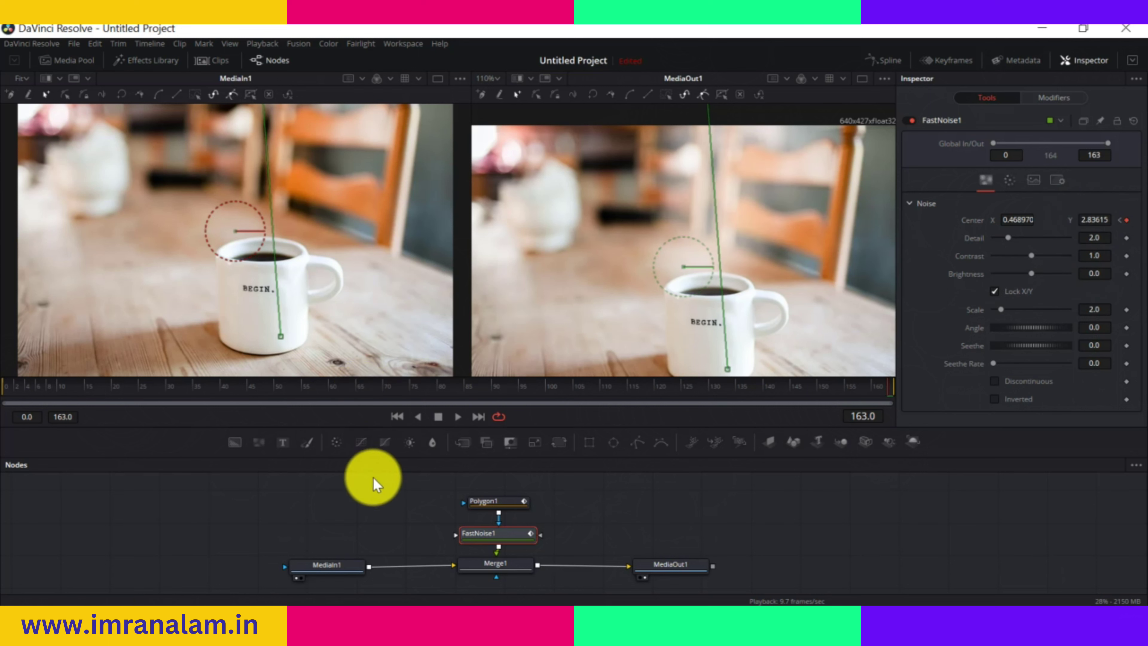
Play back the steam animation, raise FastNoise1's Center Y at frame 163 to 3.34015, and replay it
key(space)
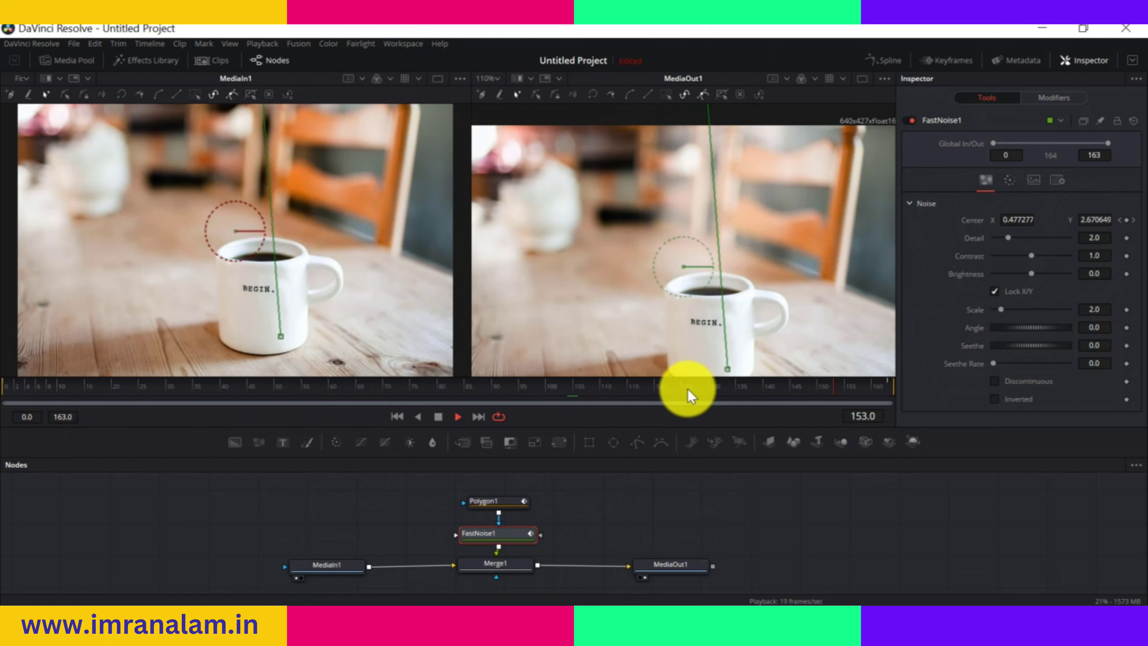
drag(688, 388, 888, 380)
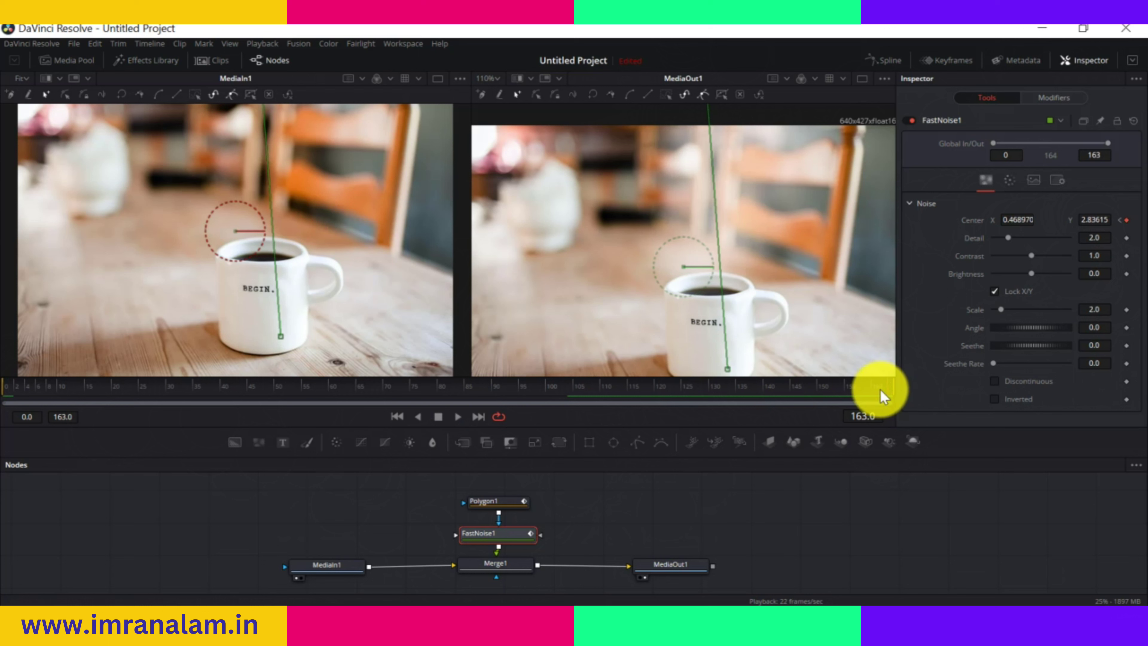
drag(1090, 218, 579, 219)
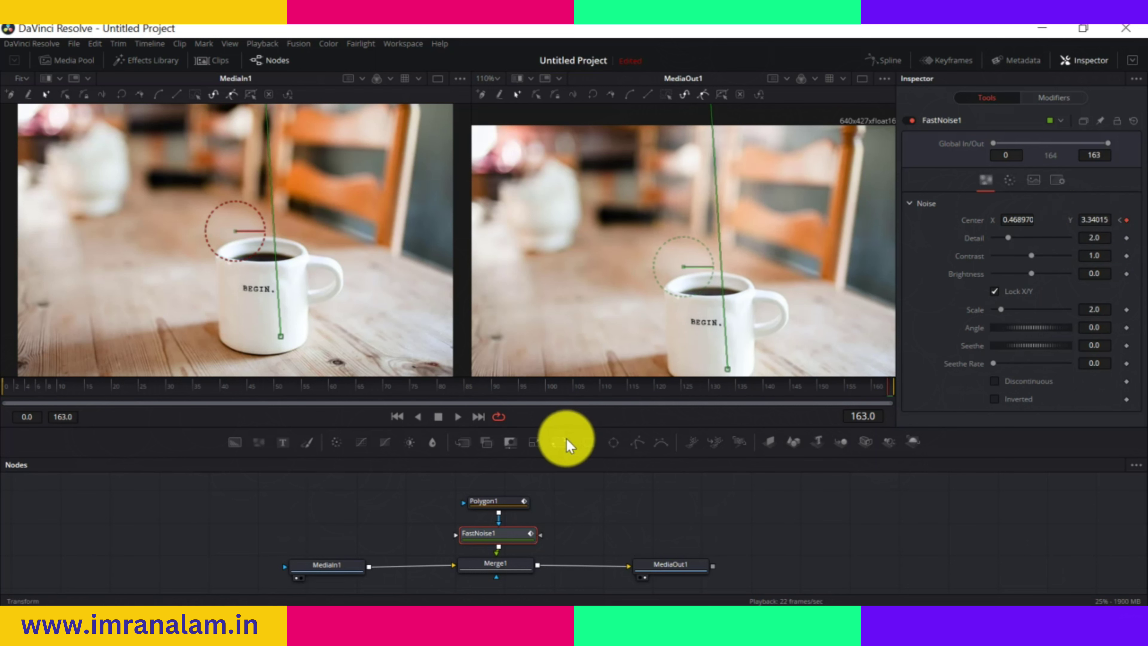
key(space)
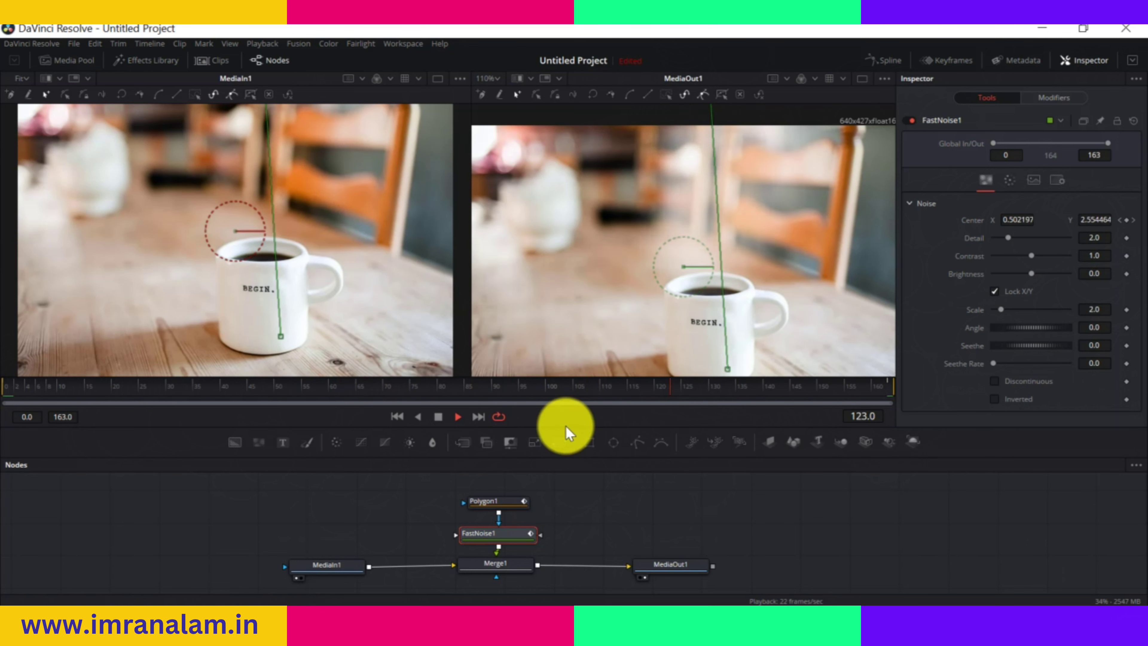
Set FastNoise1's Detail to 3.62 and show the node in the viewer that displays MediaIn1
click(497, 503)
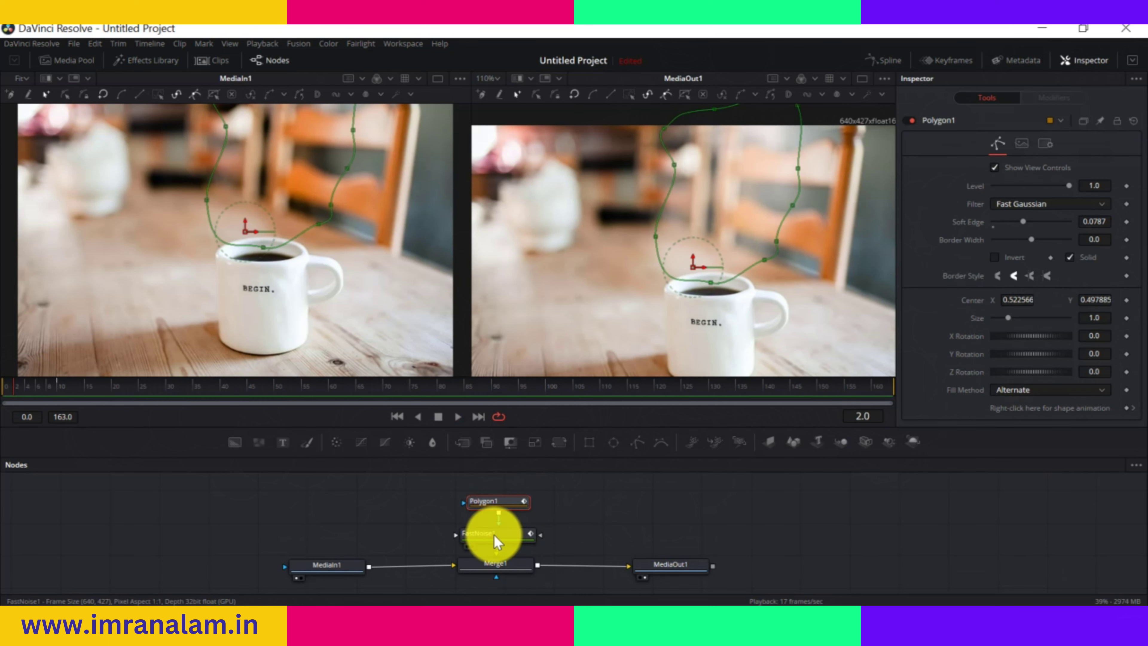
click(494, 534)
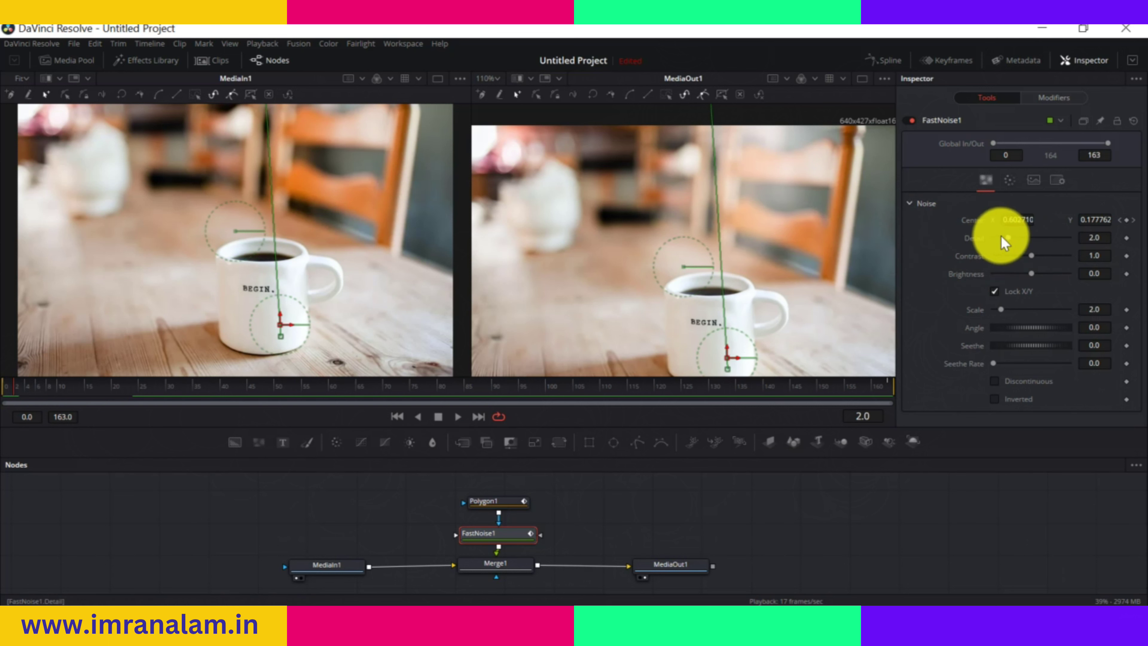
drag(1020, 237, 1025, 238)
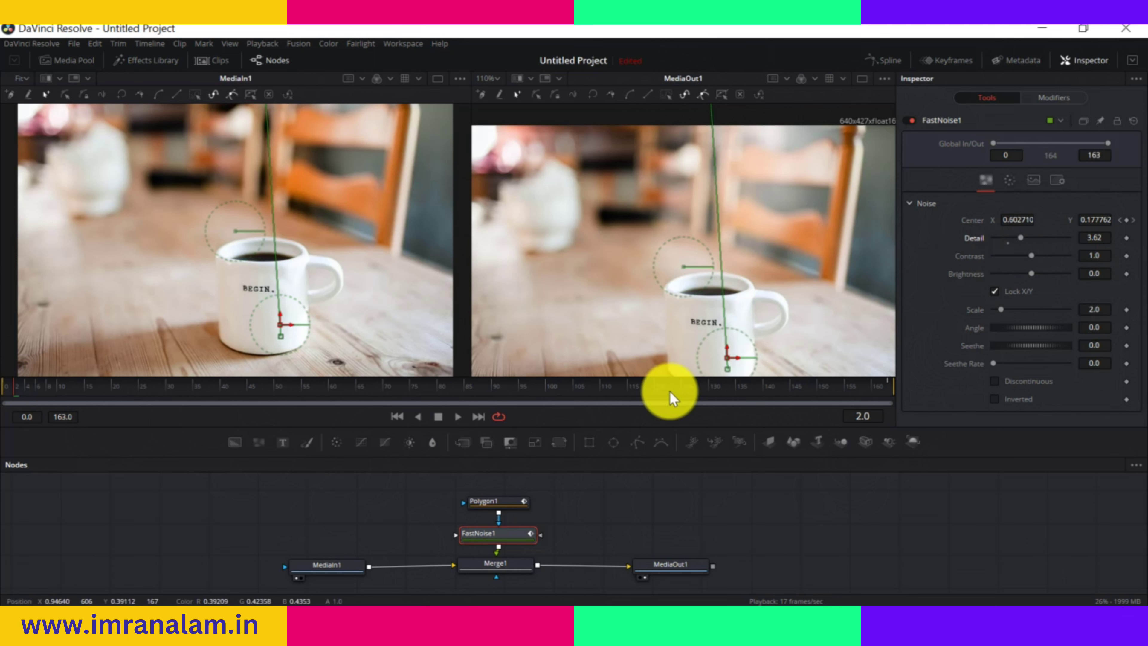
drag(494, 532, 120, 271)
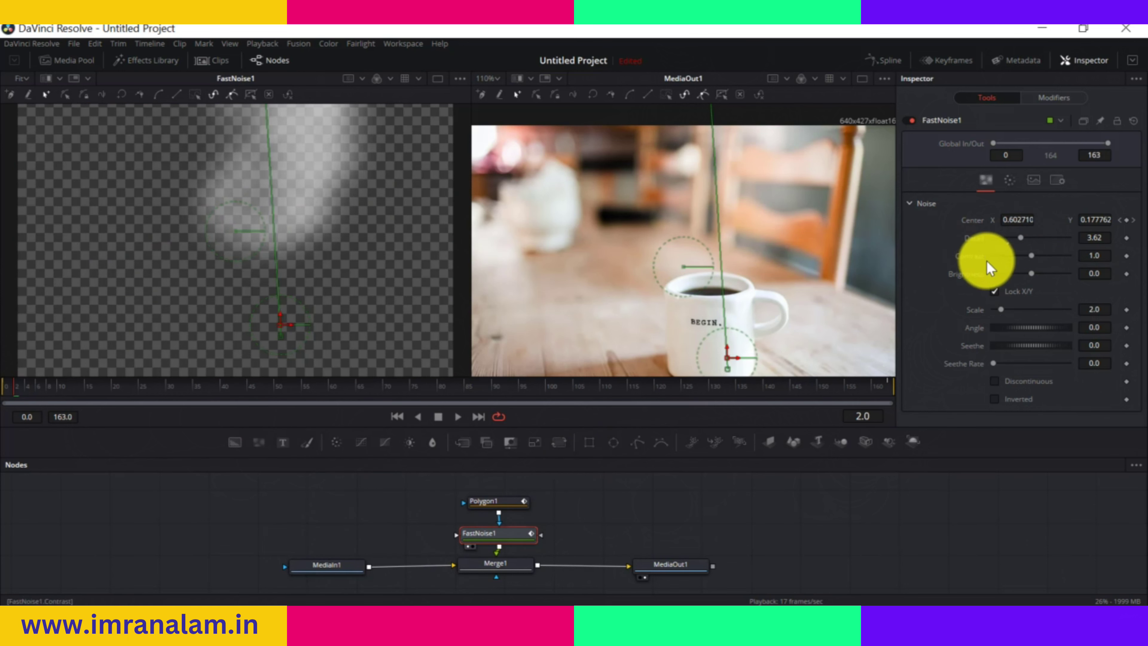
Refine FastNoise1 with Contrast 0.7, Brightness 0.14, Seethe 1.094 and Seethe Rate 0.283
mouse_move(1031, 254)
mouse_down()
mouse_move(1008, 259)
mouse_move(1034, 275)
mouse_up()
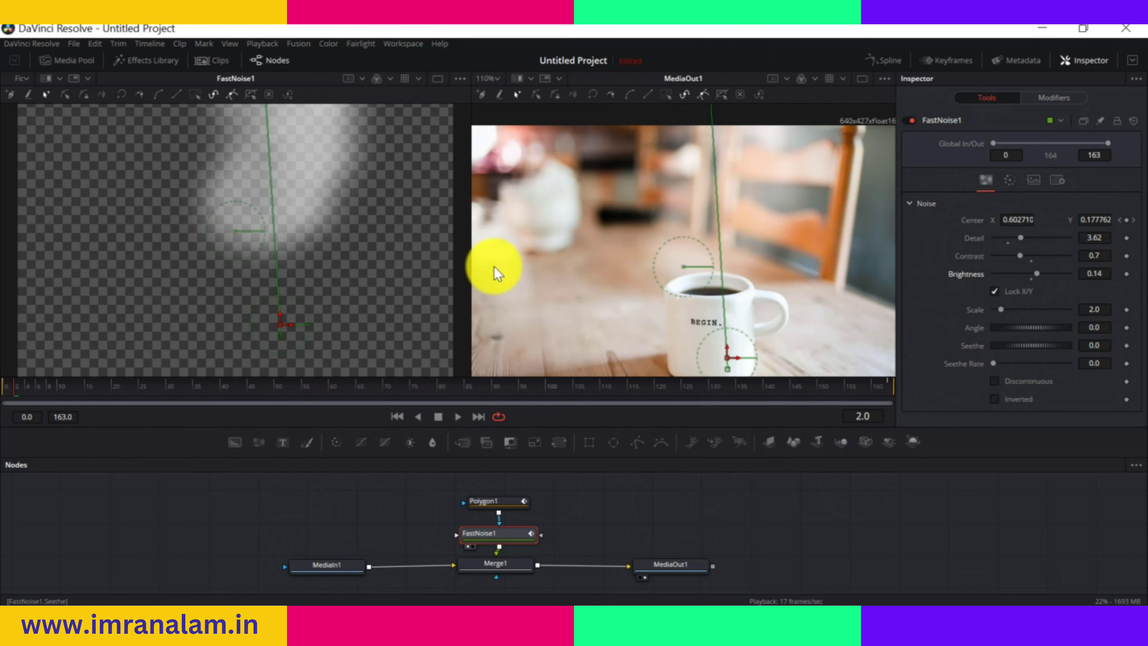
mouse_move(993, 361)
mouse_down()
mouse_move(1039, 368)
mouse_move(1006, 367)
mouse_move(1069, 341)
mouse_move(1055, 353)
mouse_up()
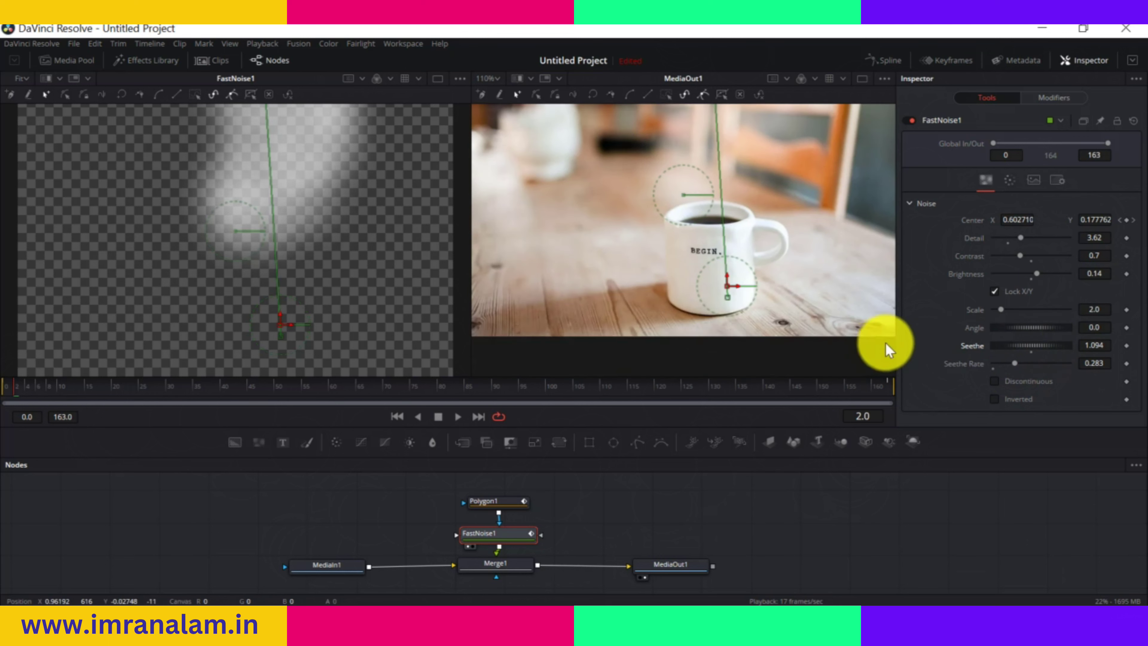
scroll(801, 335, down, 2)
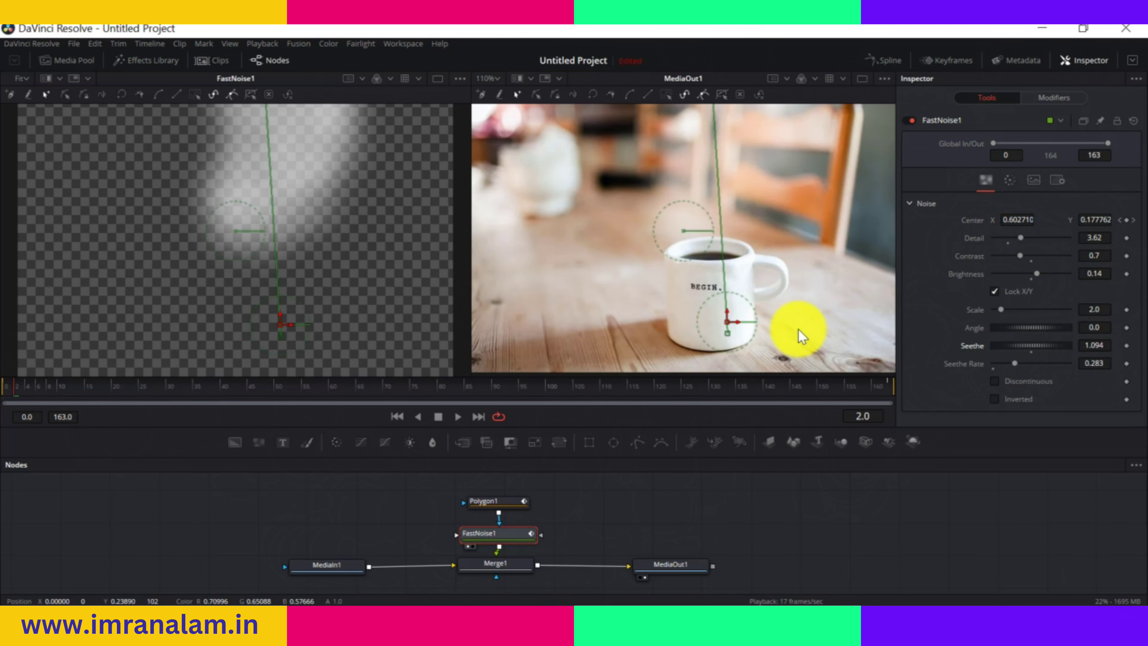
Lower Merge1's Blend to 0.787 to soften the steam, and select Polygon1 to inspect its mask
click(487, 563)
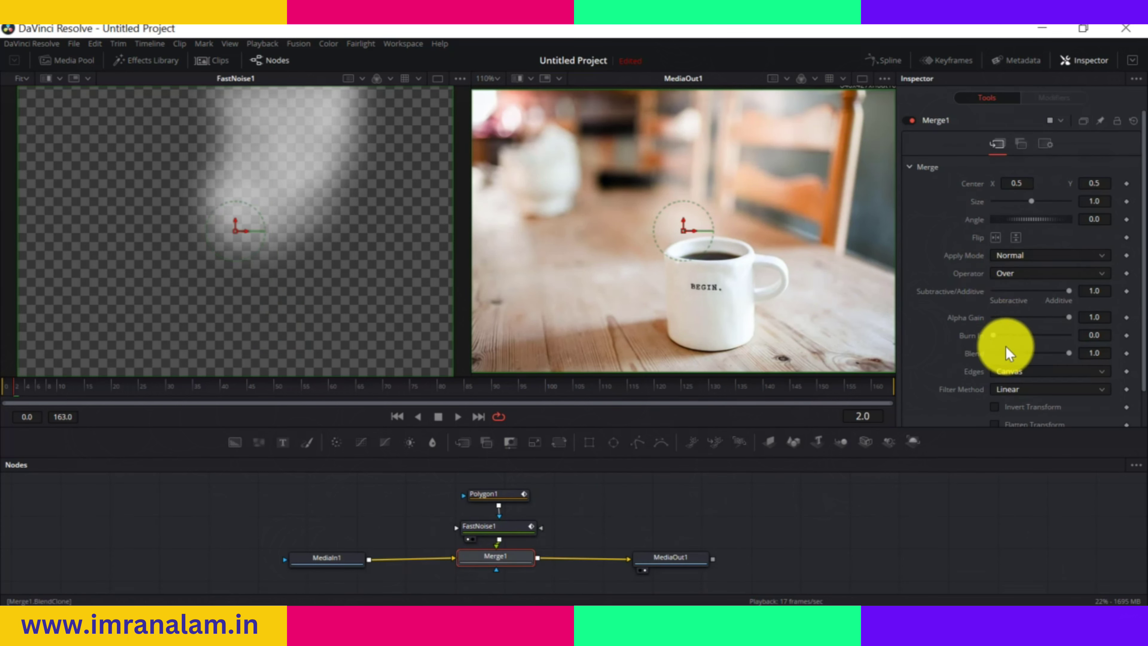
drag(1068, 353, 1052, 354)
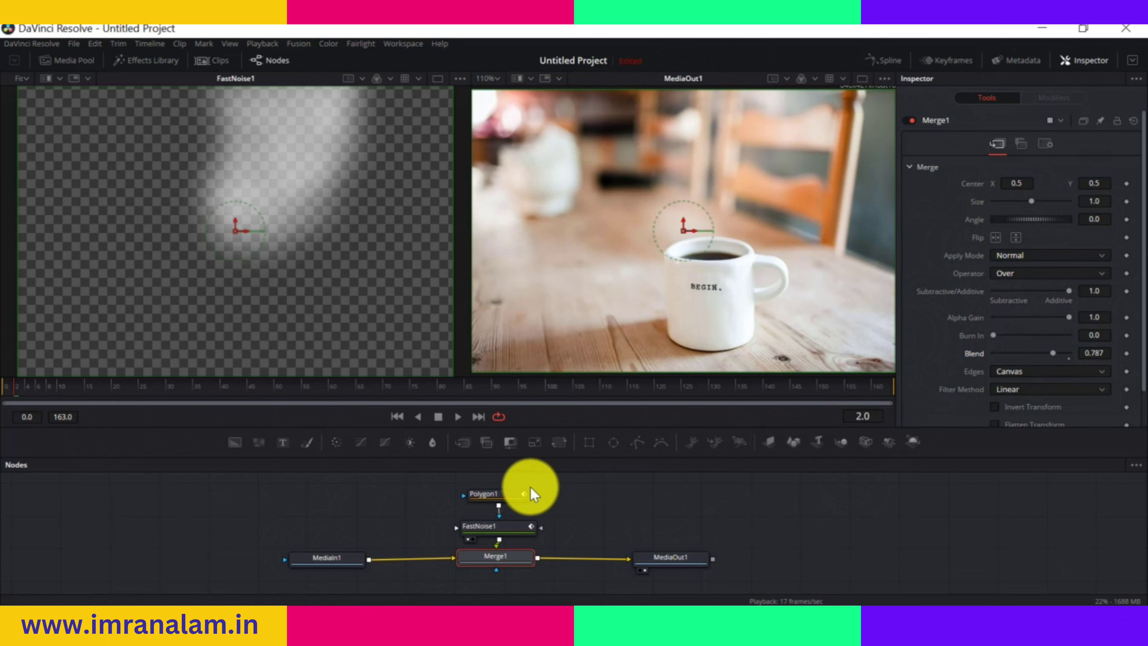
click(494, 494)
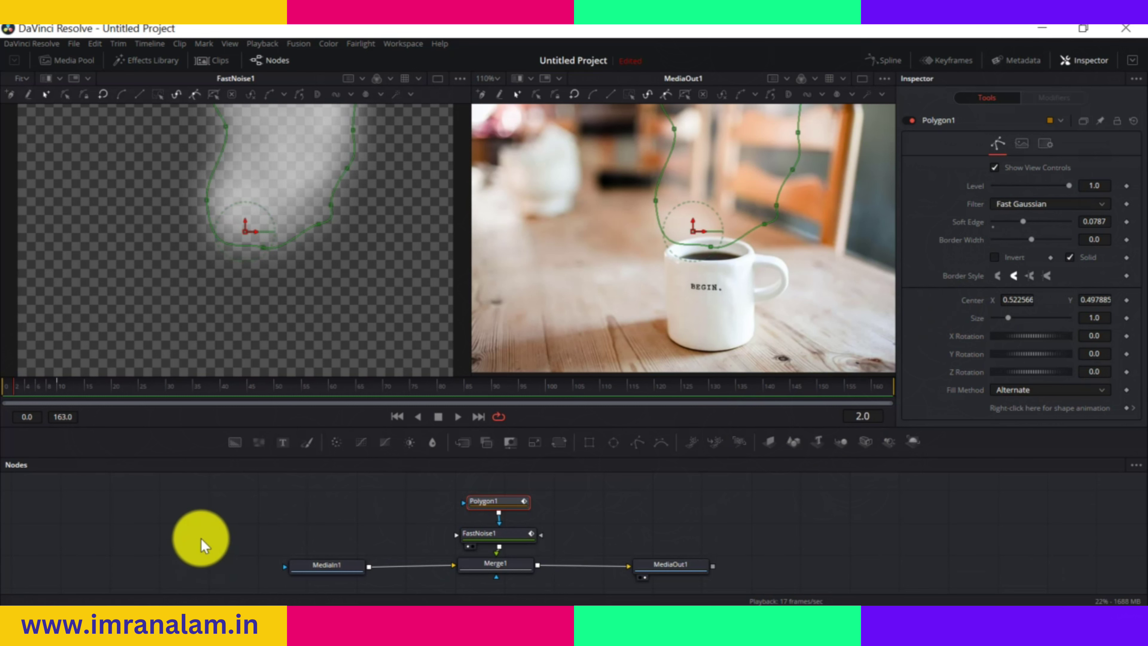
Preview the finished steam from MediaOut1, and play the clip from its start on the Edit page timeline
click(648, 565)
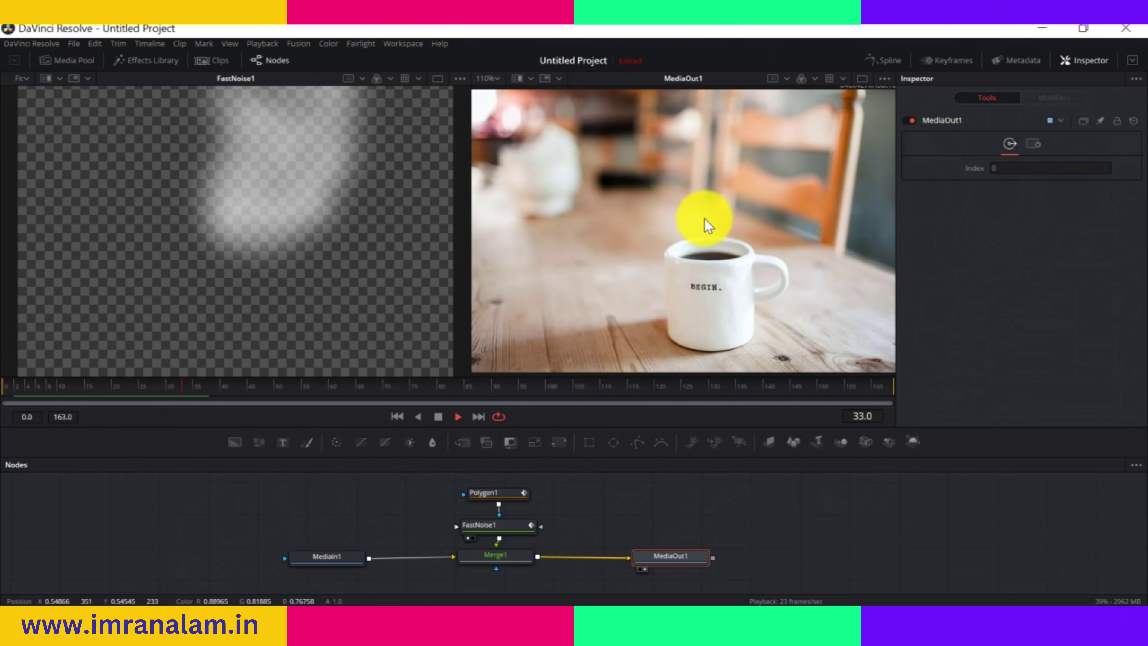
key(space)
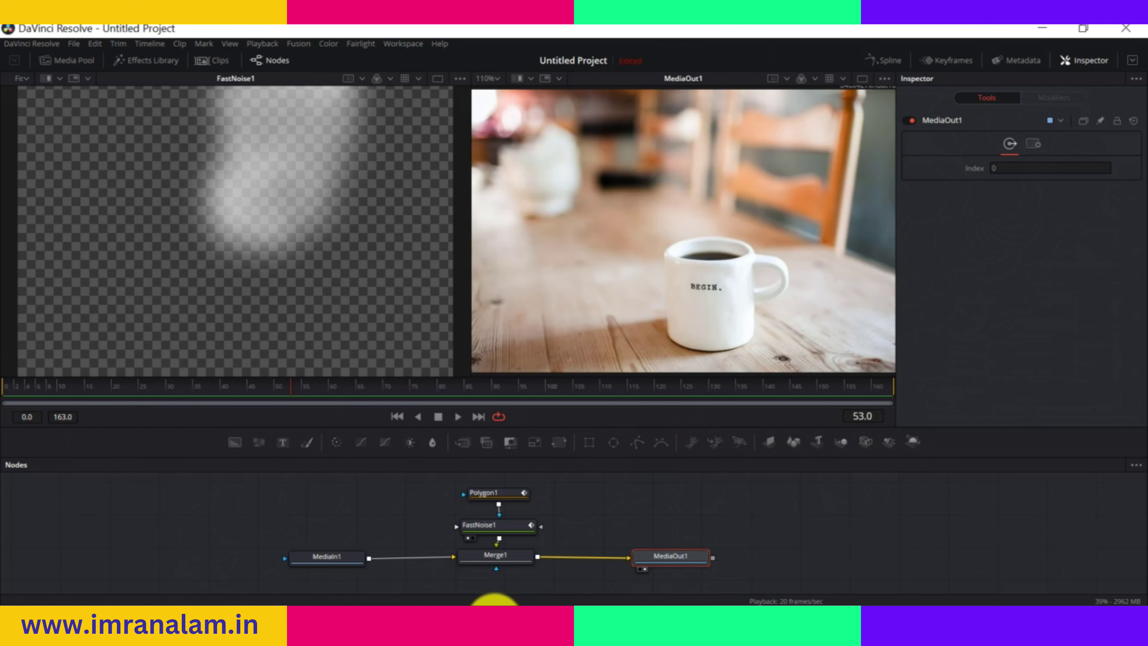
click(495, 603)
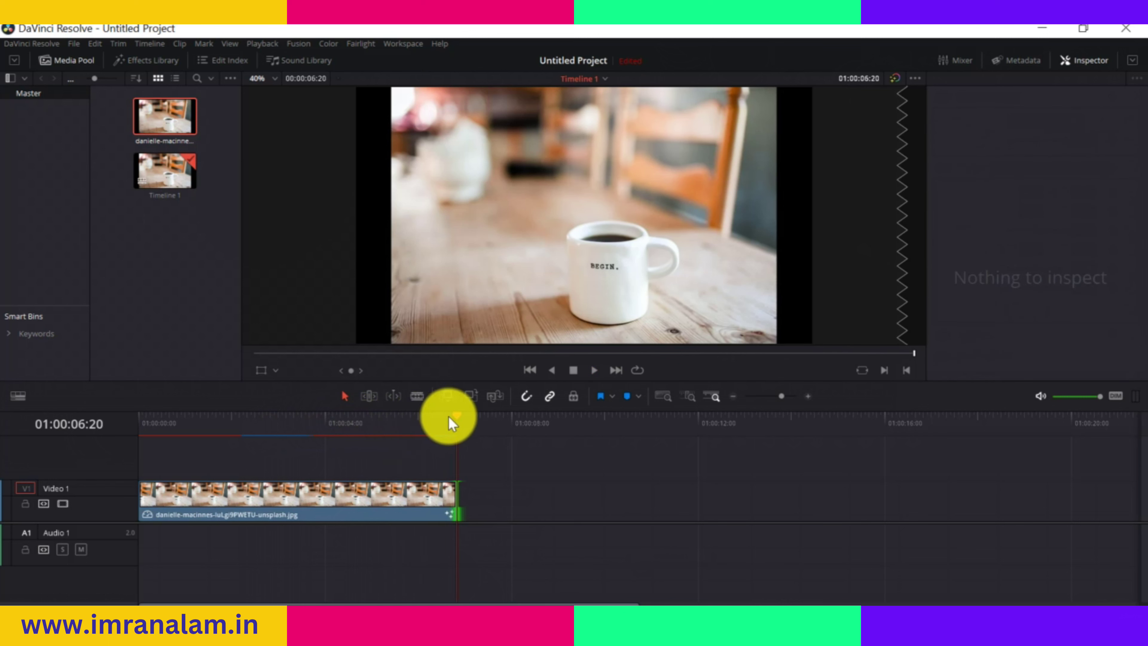
click(159, 423)
click(143, 441)
key(space)
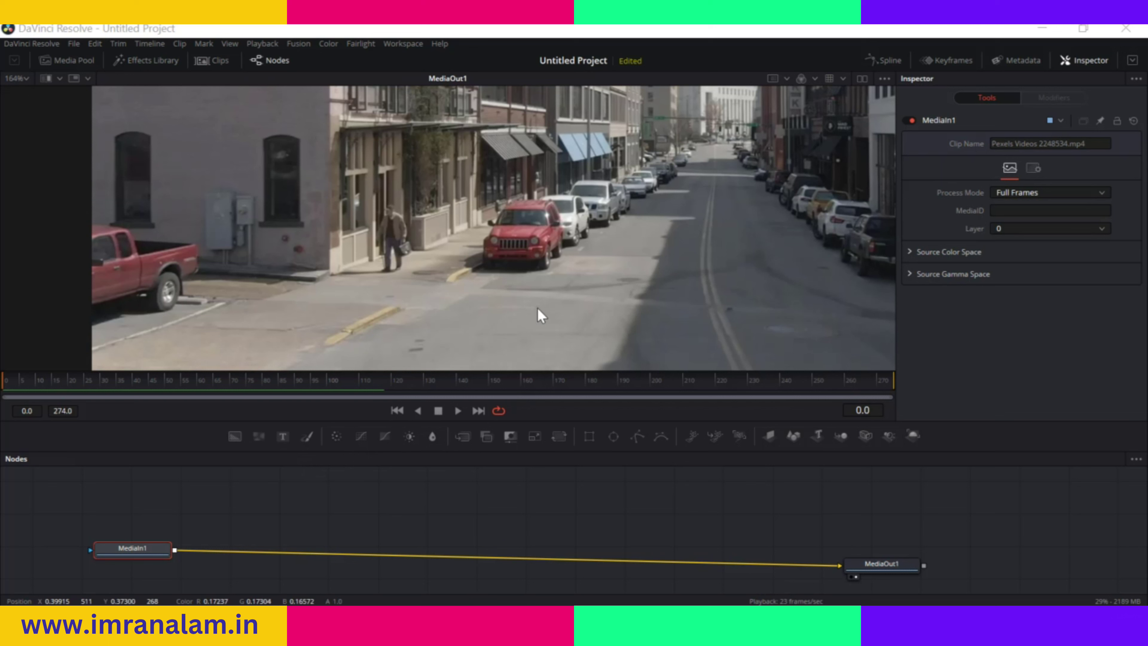
Add a Planar Tracker node and insert it between MediaIn1 and MediaOut1
drag(139, 544, 194, 550)
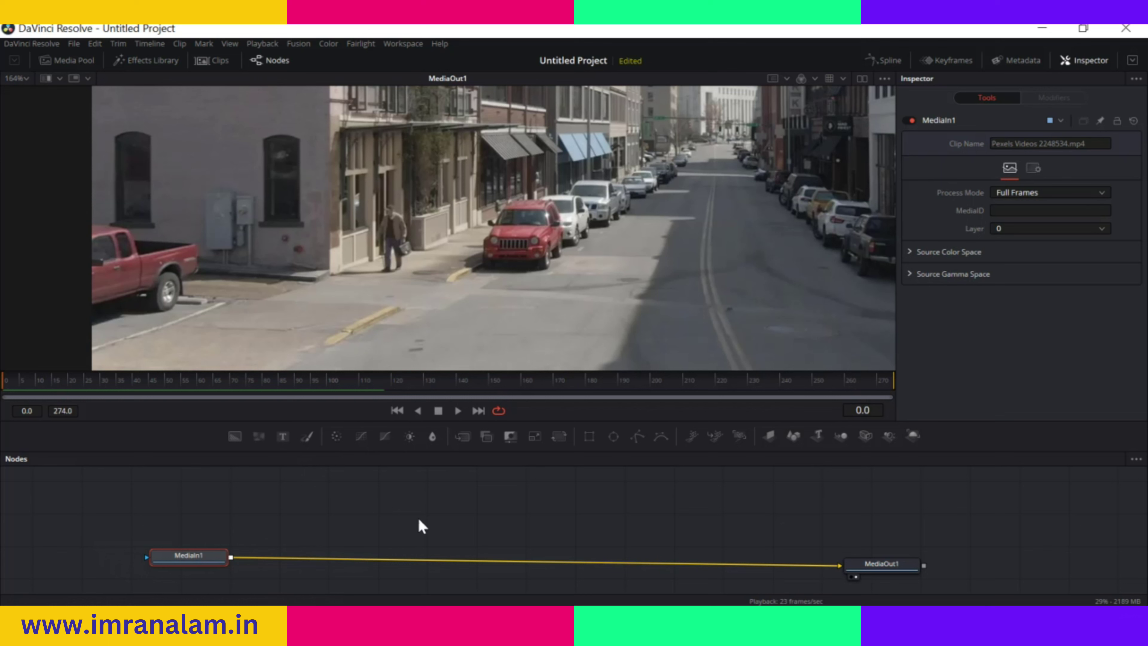
right_click(438, 519)
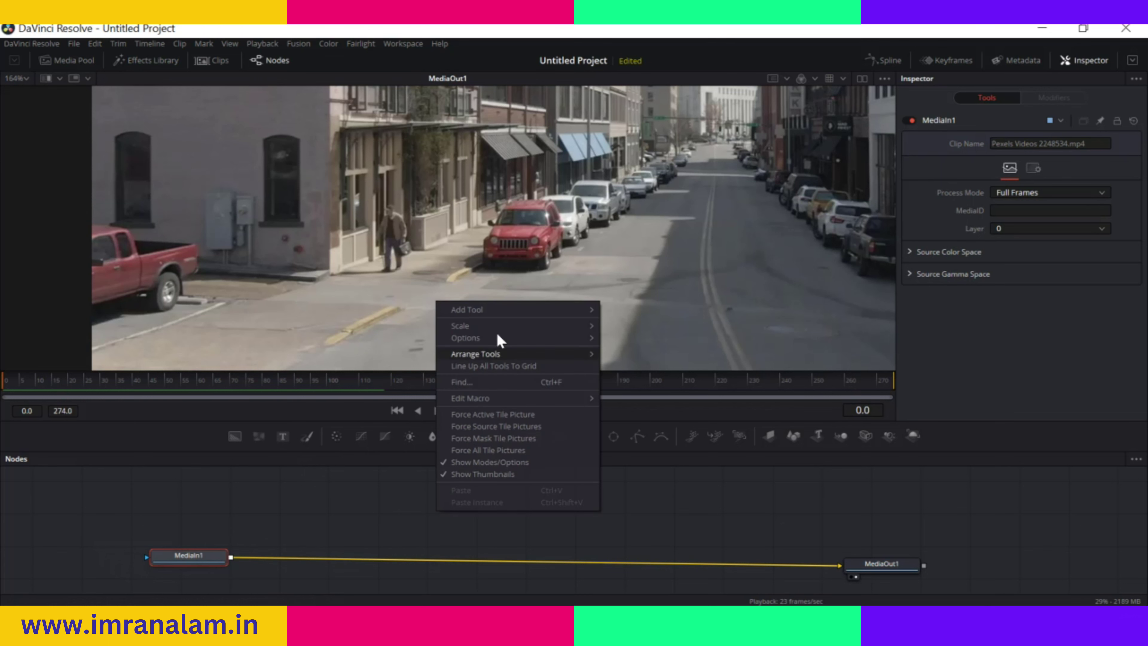
mouse_move(516, 305)
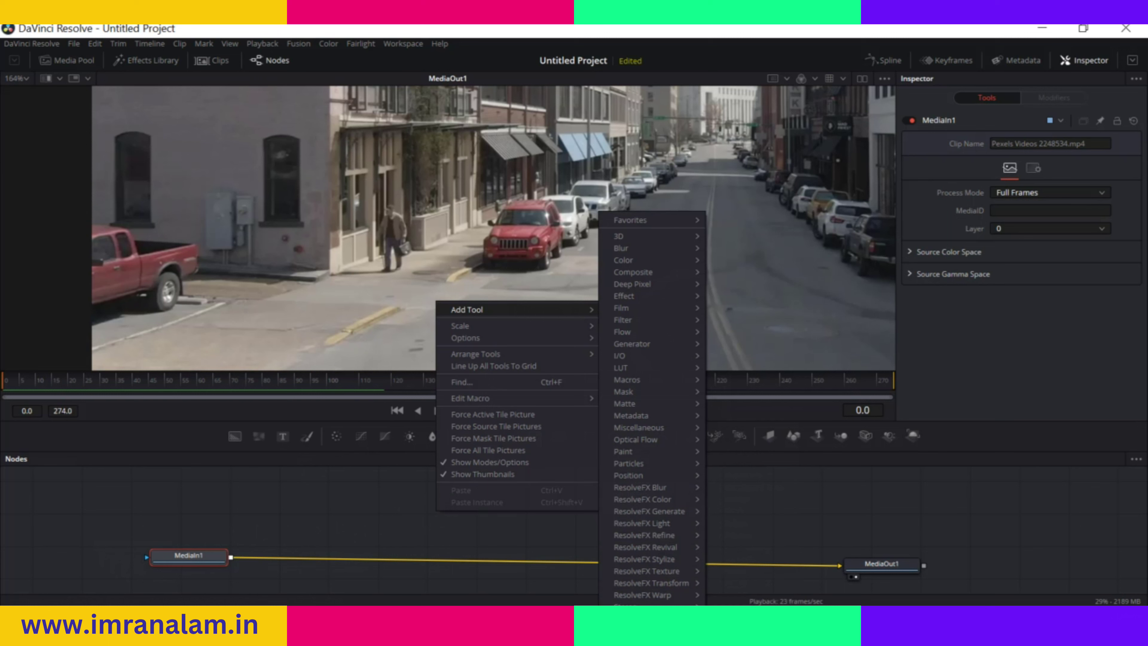
click(485, 510)
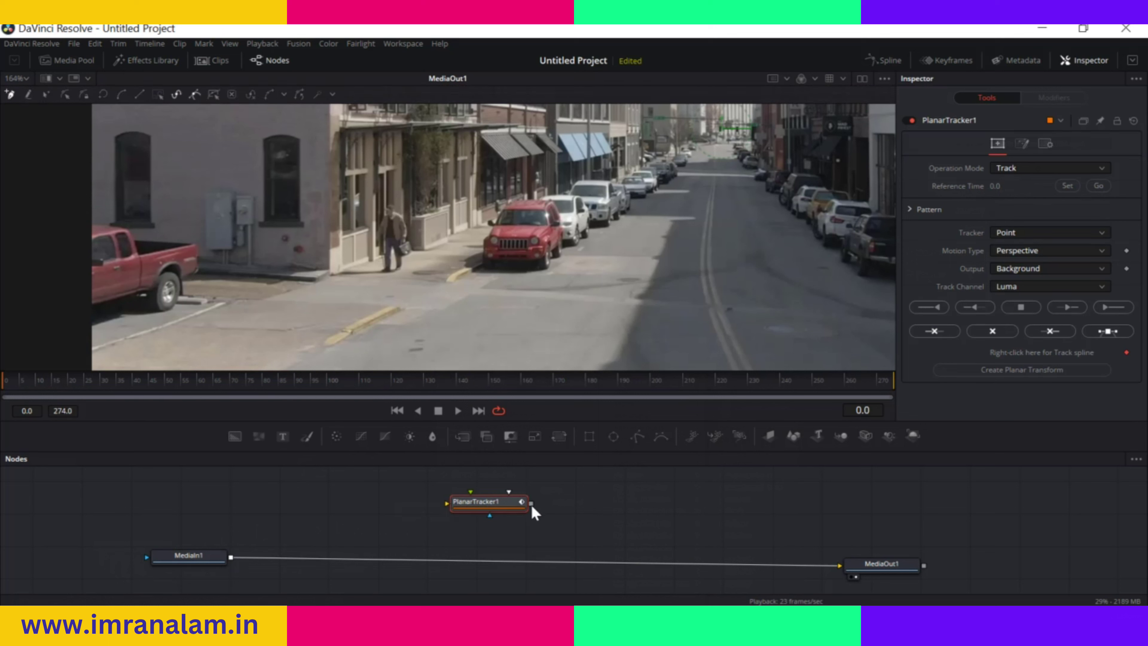
drag(467, 501, 541, 563)
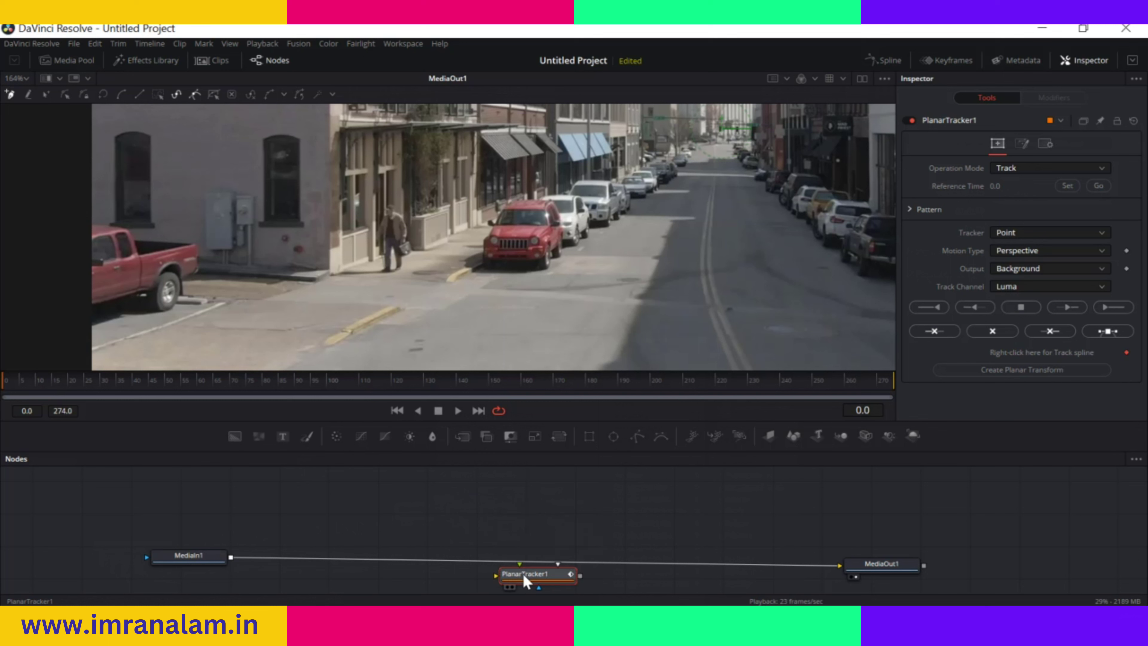
drag(543, 564, 535, 566)
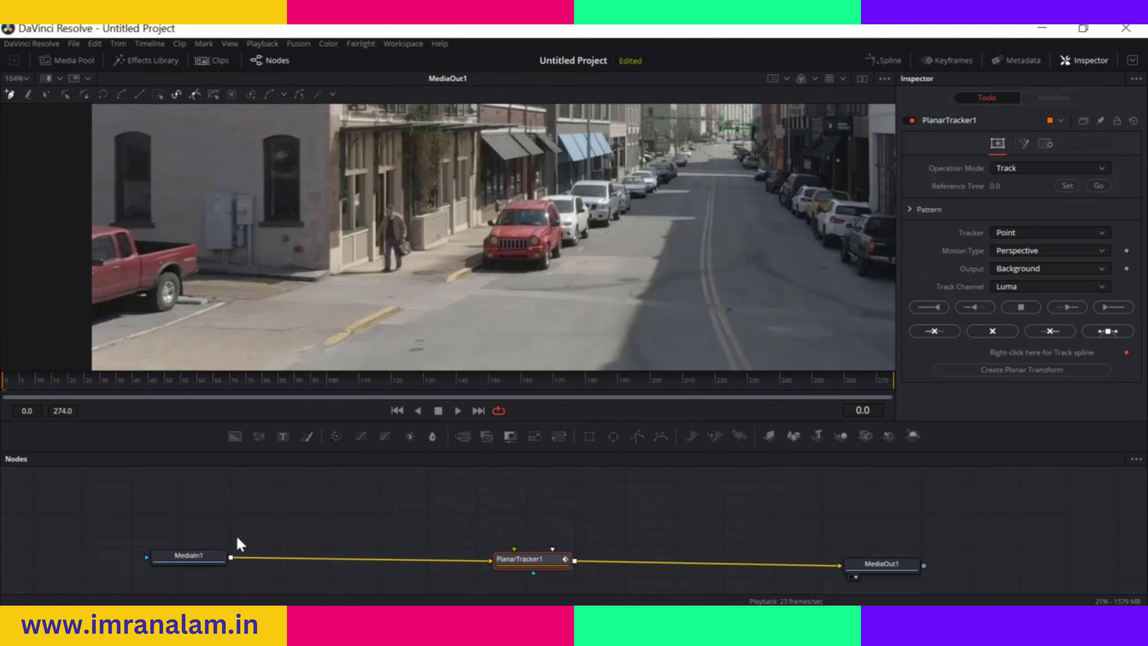
drag(192, 559, 187, 558)
drag(519, 562, 525, 558)
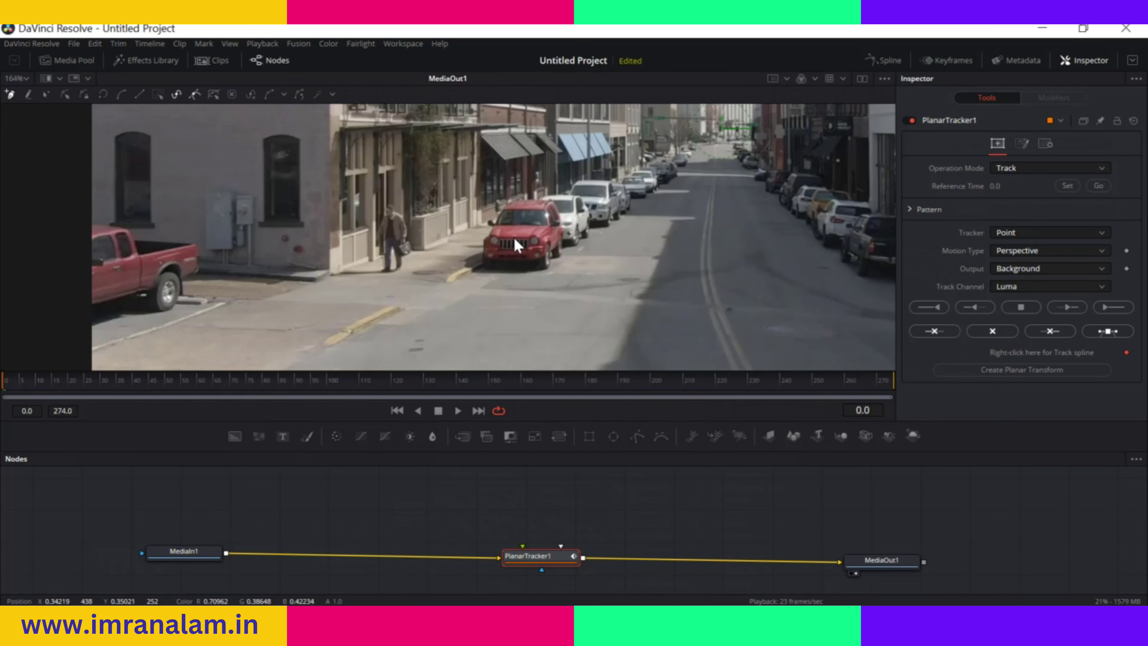
Outline the red SUV with a closed tracking polygon around its roof, sides, bumper and wheels
scroll(512, 248, up, 3)
scroll(525, 168, up, 1)
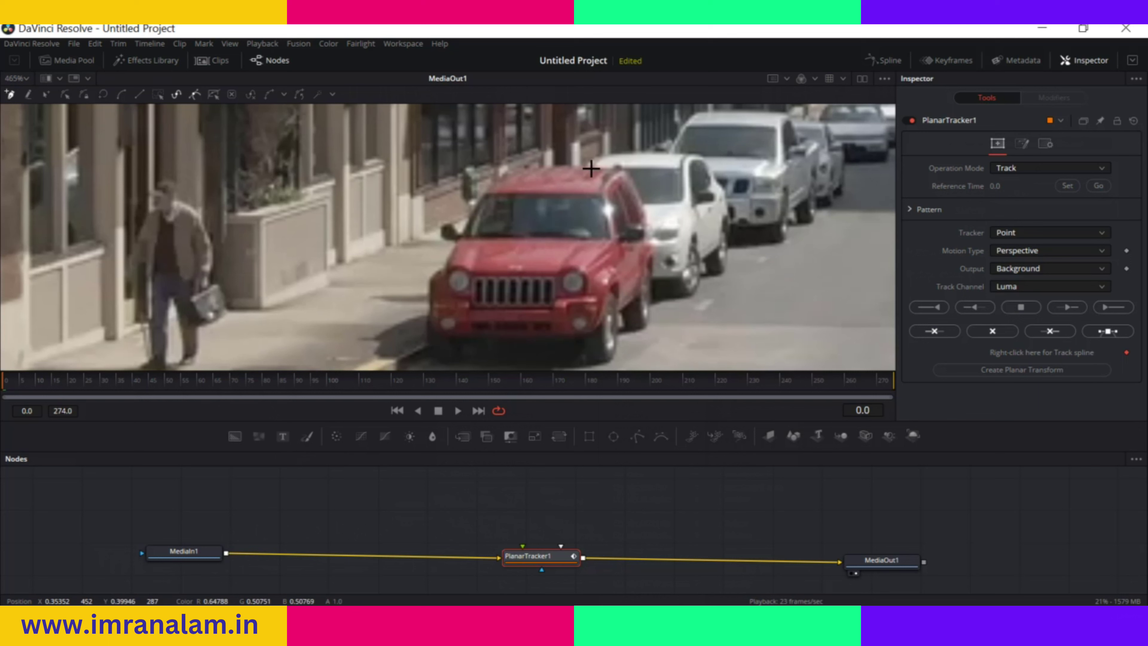
click(620, 169)
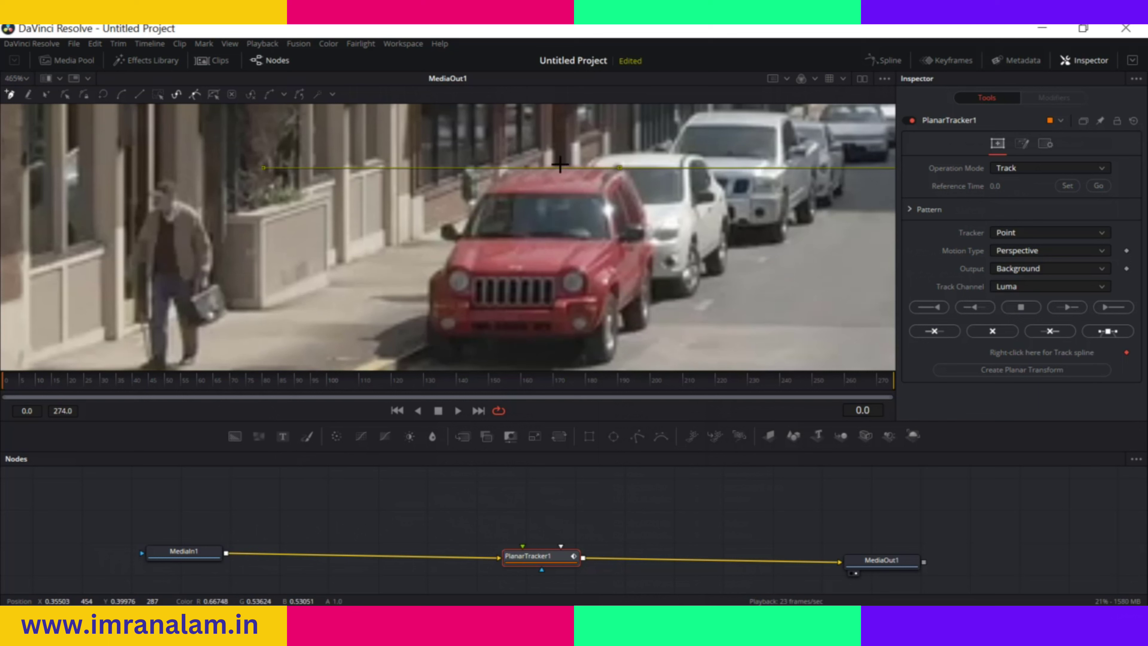
click(521, 164)
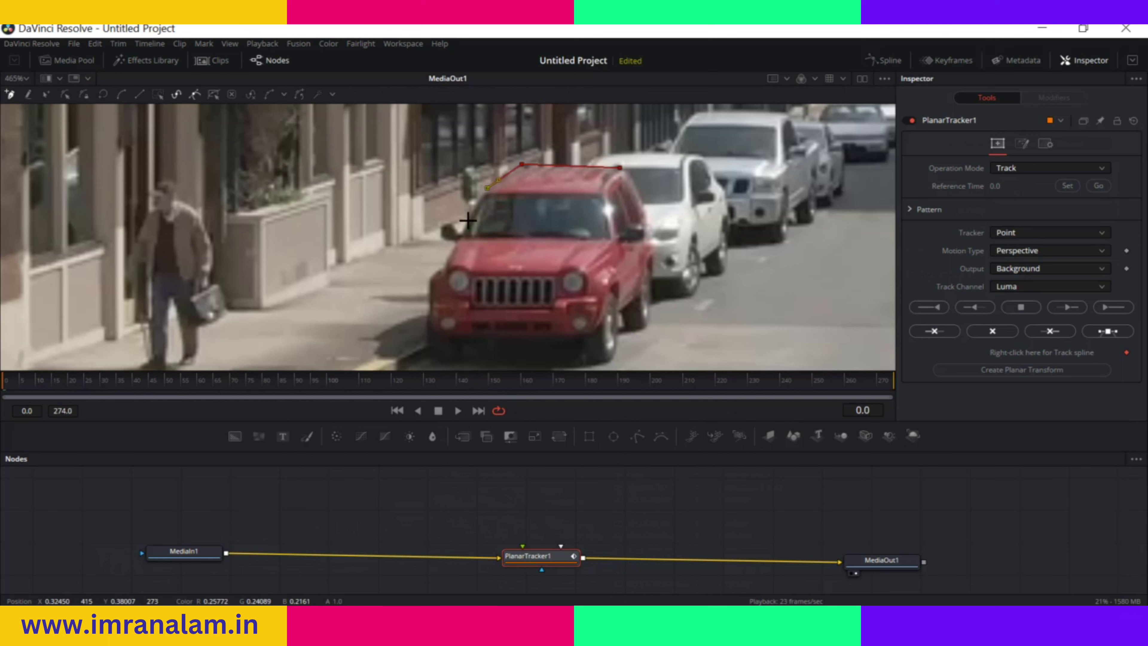
click(443, 268)
click(428, 279)
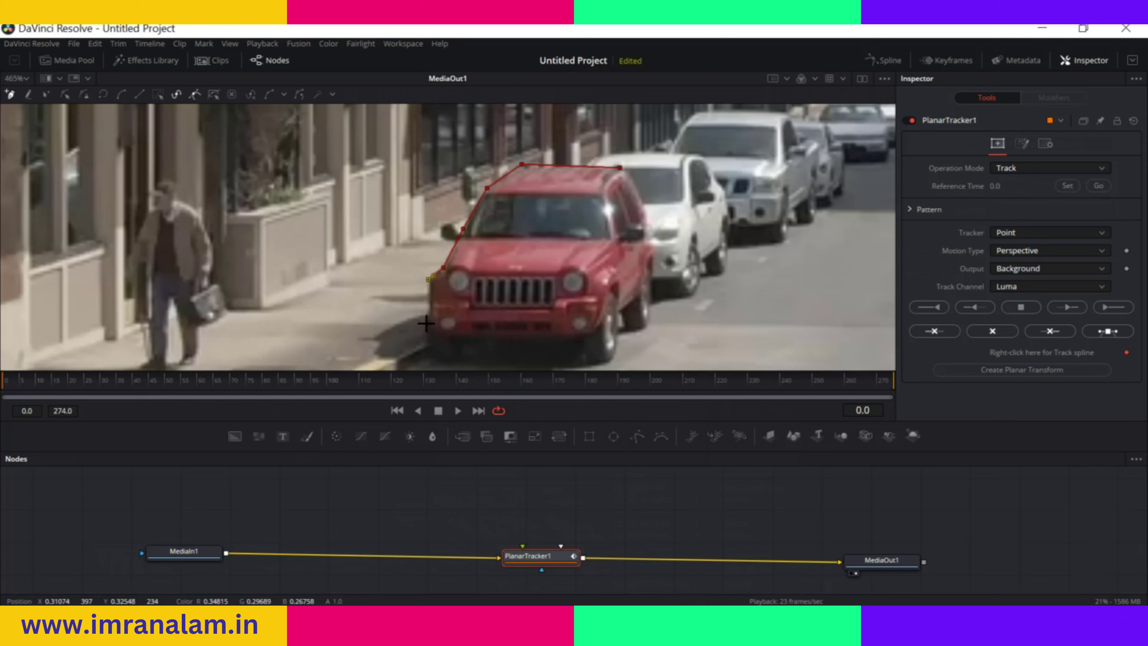
click(445, 354)
click(452, 360)
click(590, 349)
click(589, 358)
click(608, 353)
click(618, 351)
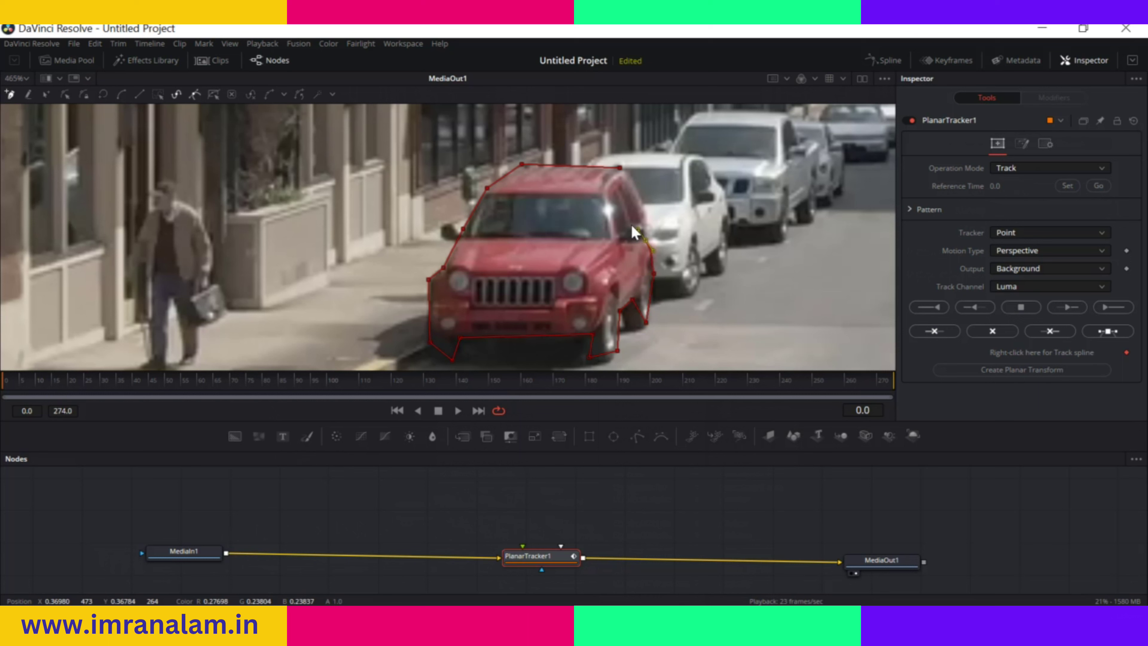
click(619, 168)
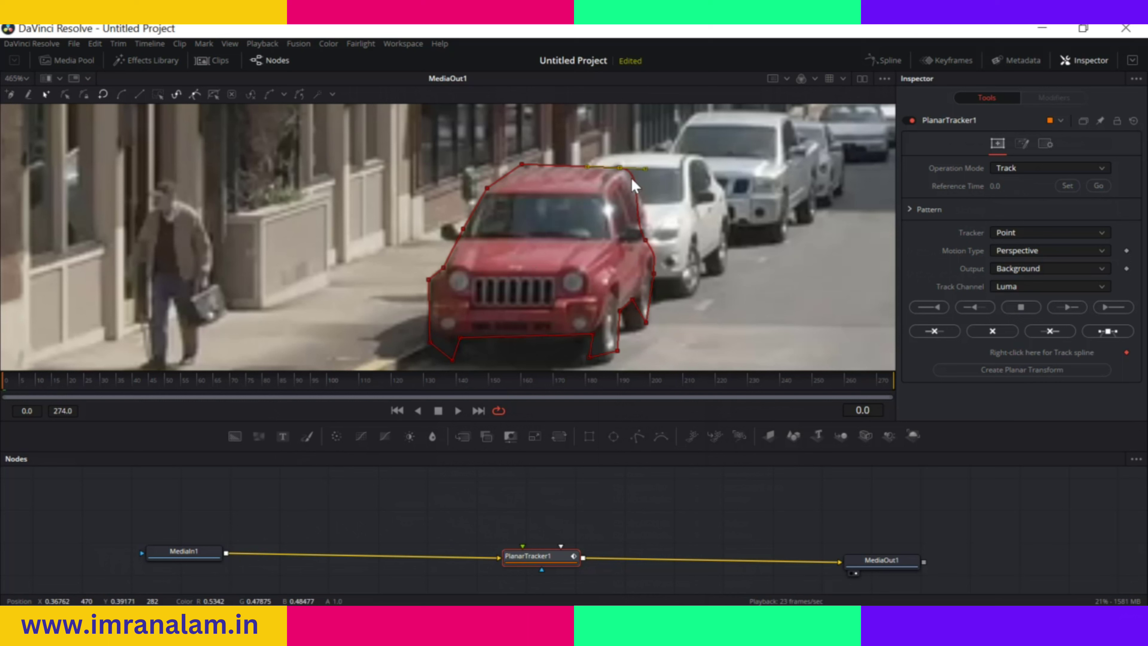
Refine the tracking polygon to follow the SUV's rear side, wheels and roof corner more closely
drag(633, 178, 647, 230)
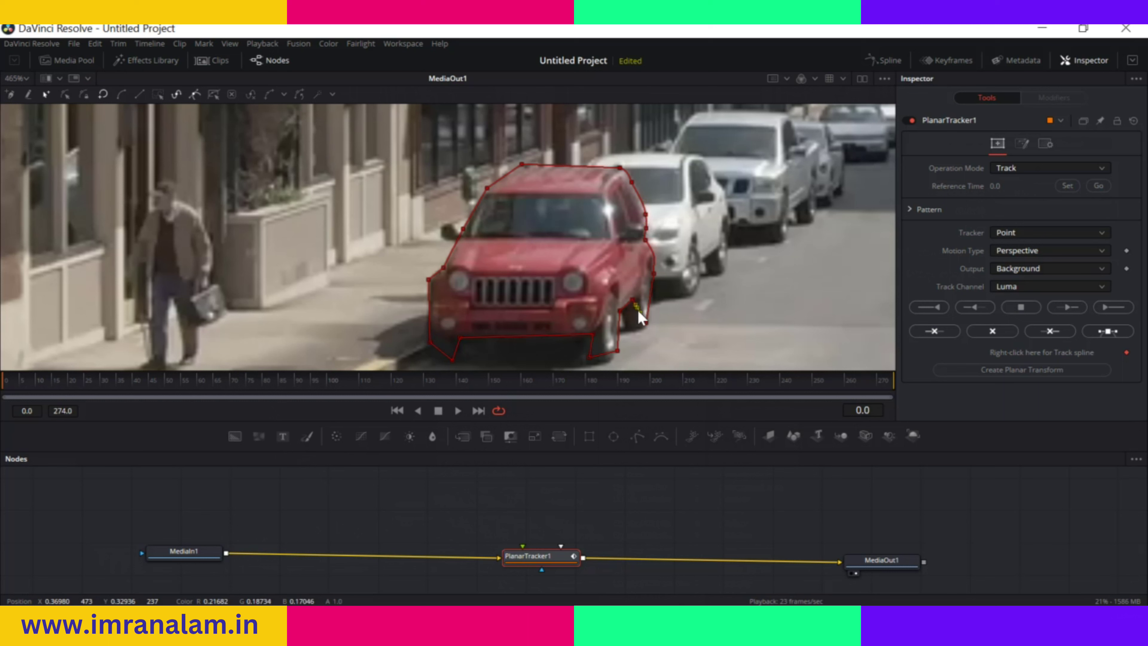
mouse_move(629, 321)
mouse_down()
mouse_move(634, 332)
mouse_move(623, 315)
mouse_up()
click(643, 325)
click(603, 353)
click(592, 361)
drag(594, 362, 586, 336)
drag(436, 350, 431, 358)
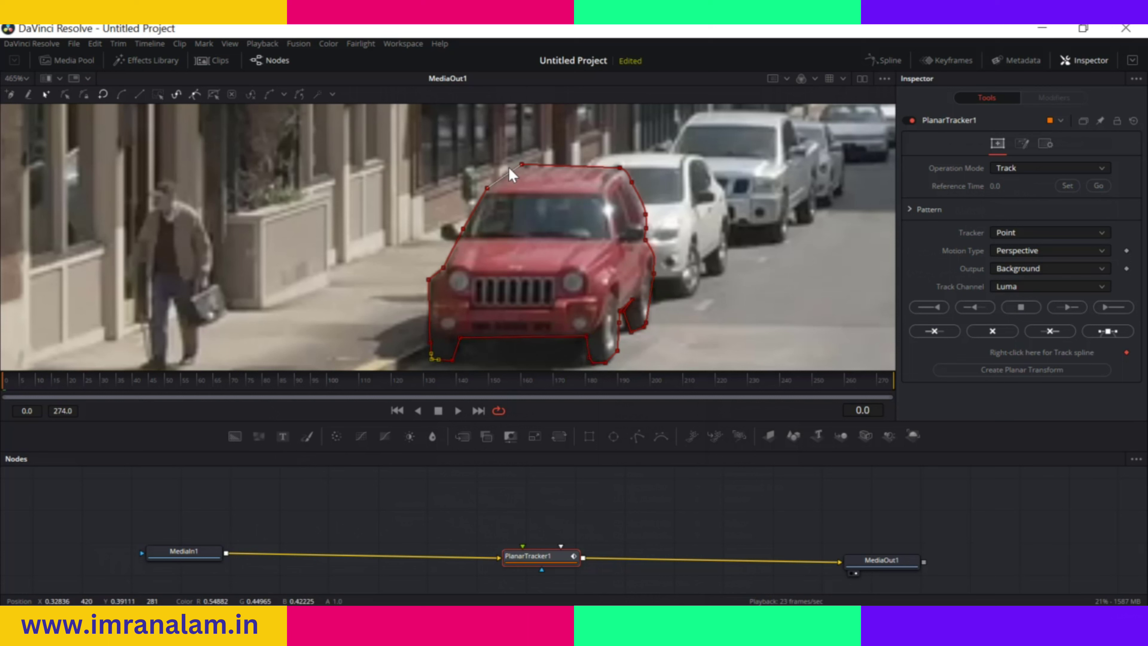
click(523, 166)
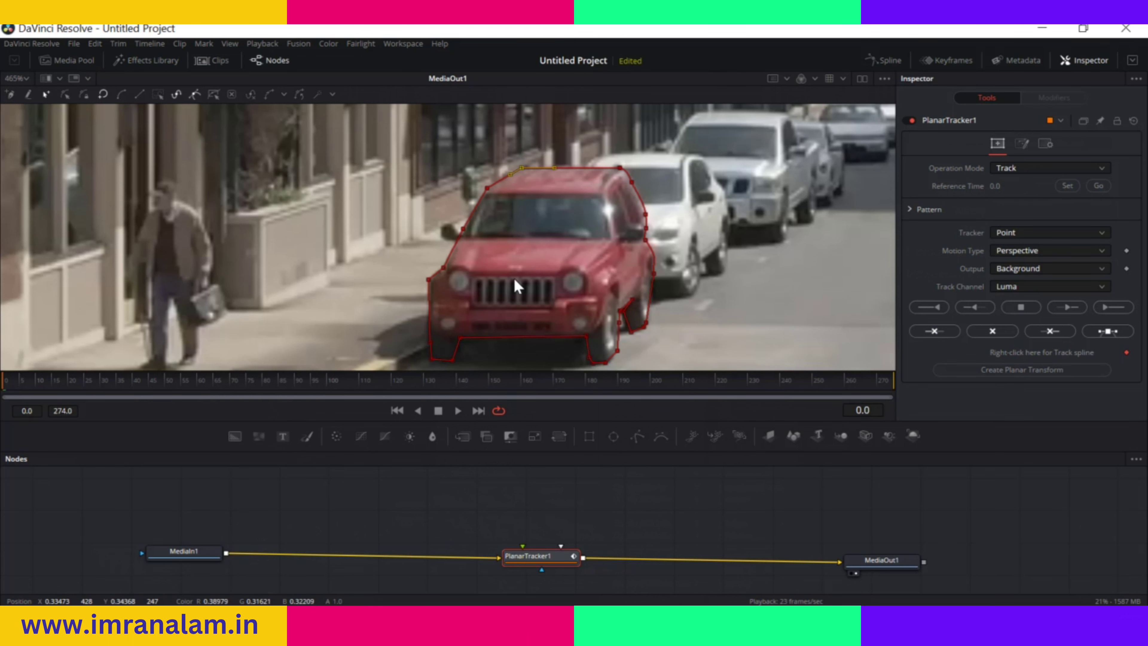
scroll(530, 225, down, 5)
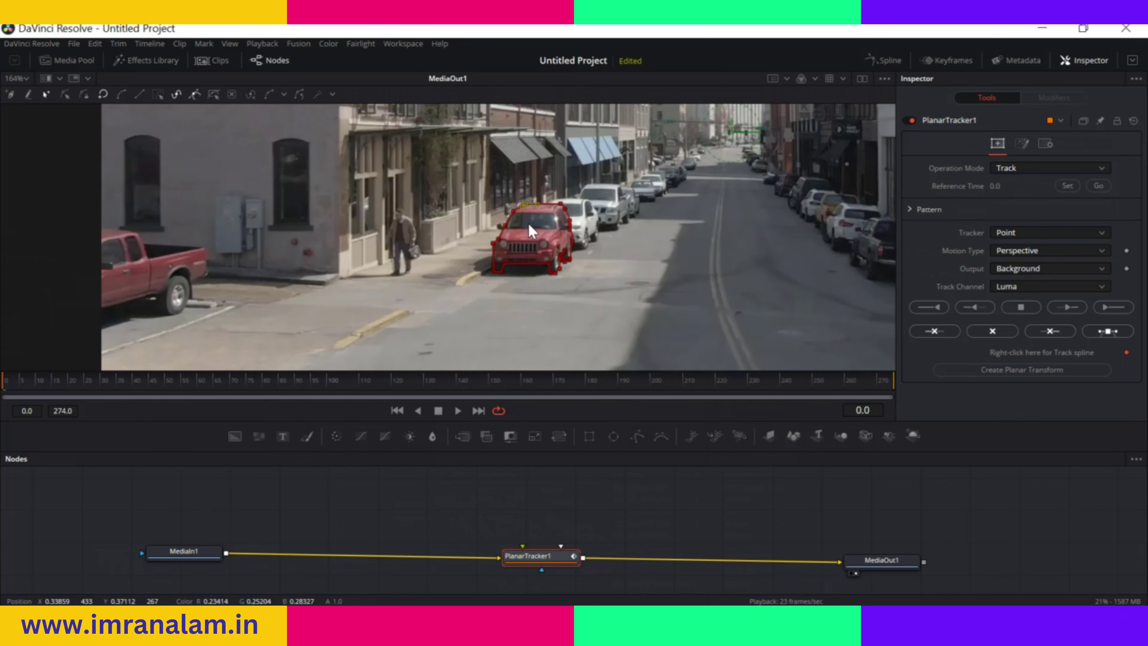
Track the outlined SUV forward from frame 0, stop at frame 88, and return to the first frame
click(1113, 308)
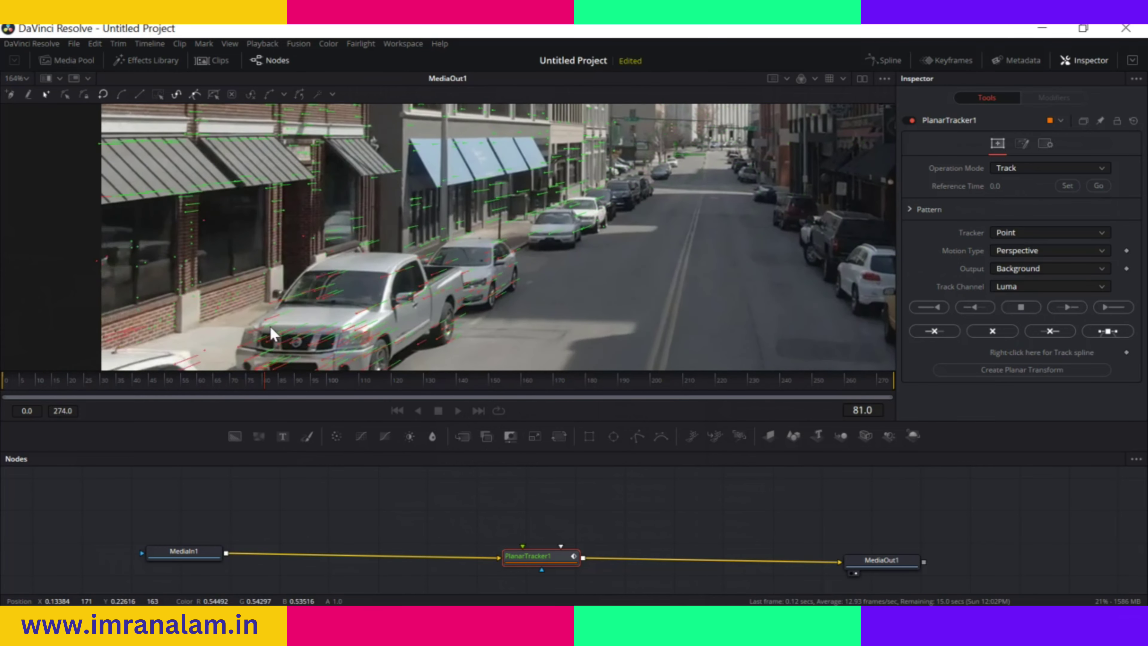
click(1020, 307)
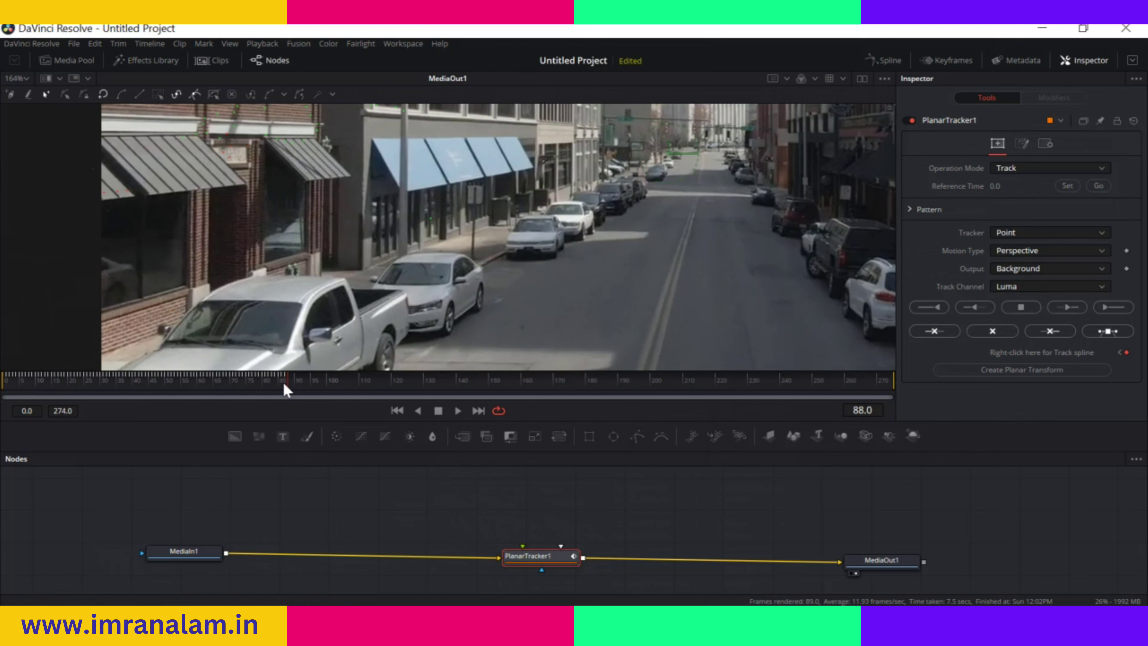
drag(285, 390, 2, 401)
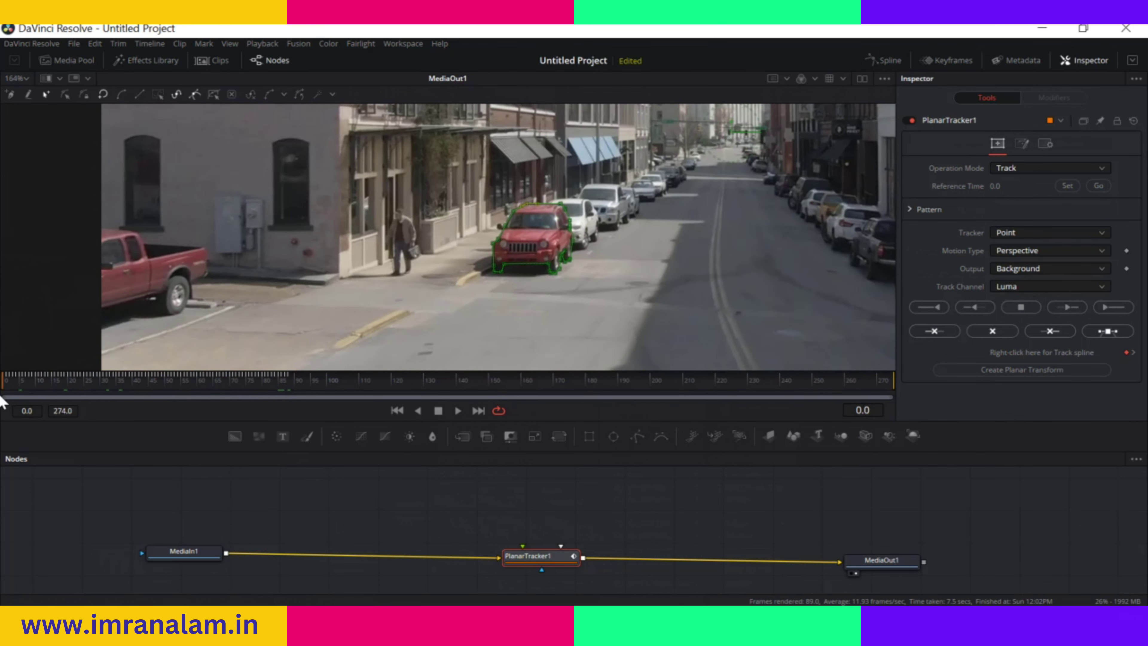
Create a Planar Transform from PlanarTracker1 and place the new node above MediaIn1
drag(541, 562, 510, 556)
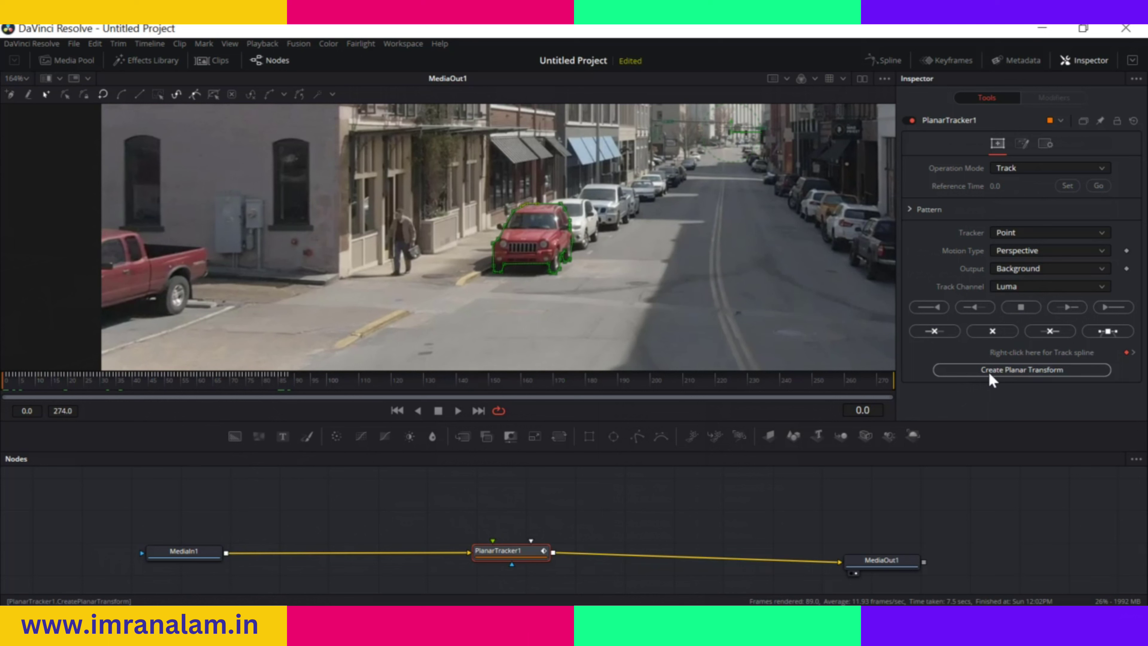
click(1001, 369)
drag(113, 511, 233, 501)
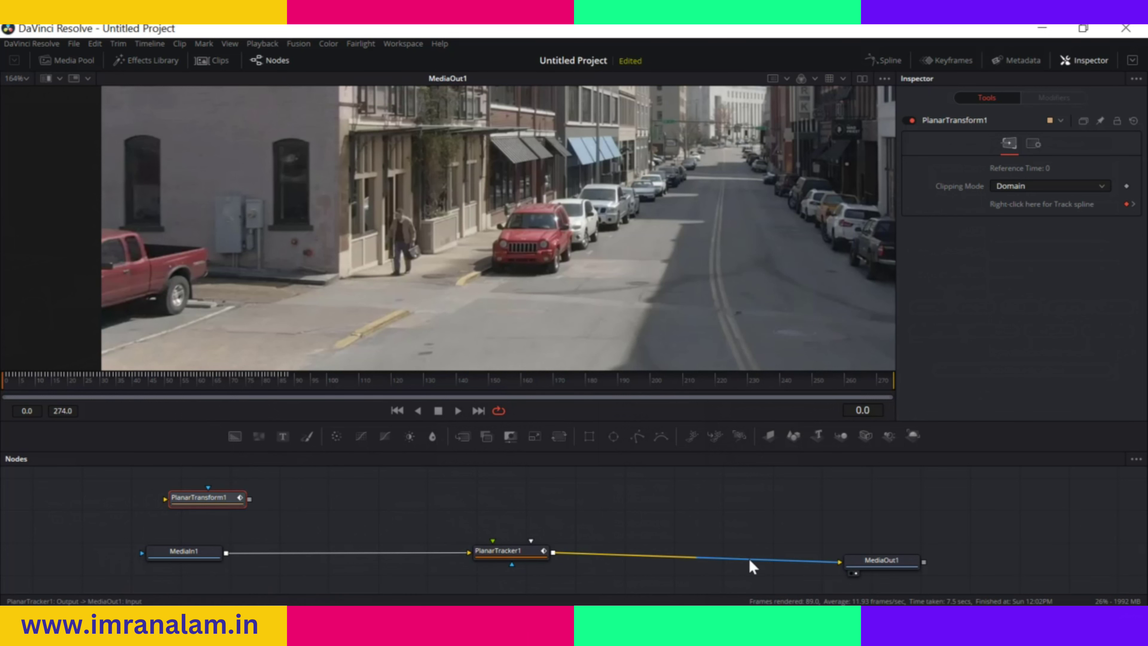
Take PlanarTracker1 out of the node flow and connect PlanarTransform1 between MediaIn1 and MediaOut1
drag(752, 568, 741, 567)
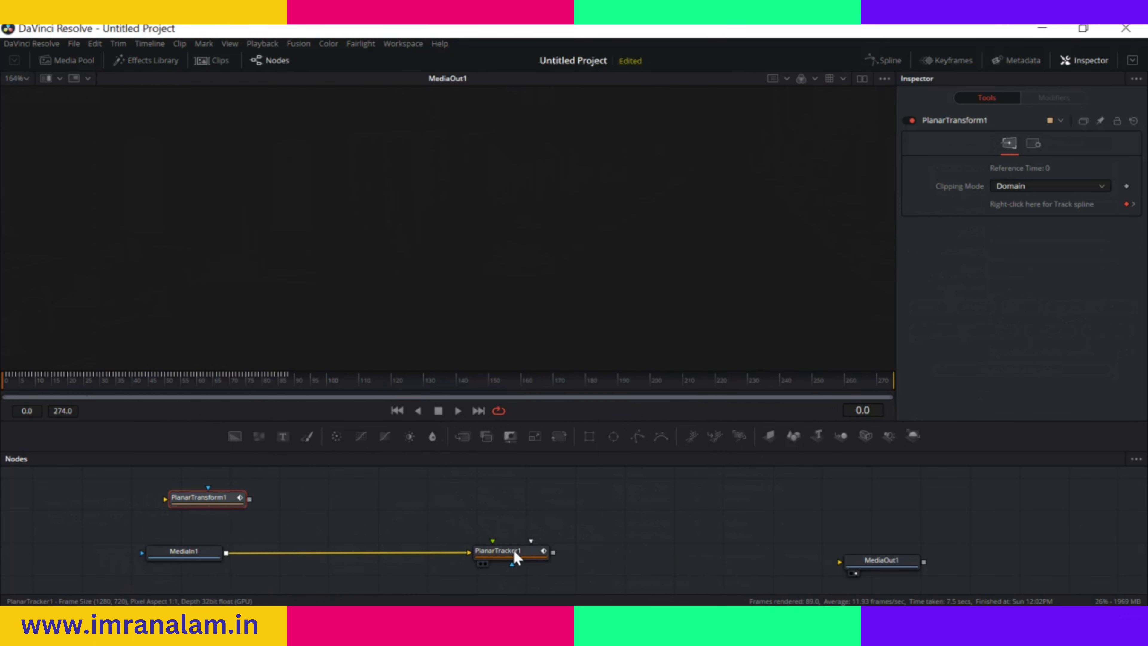
drag(512, 554, 526, 536)
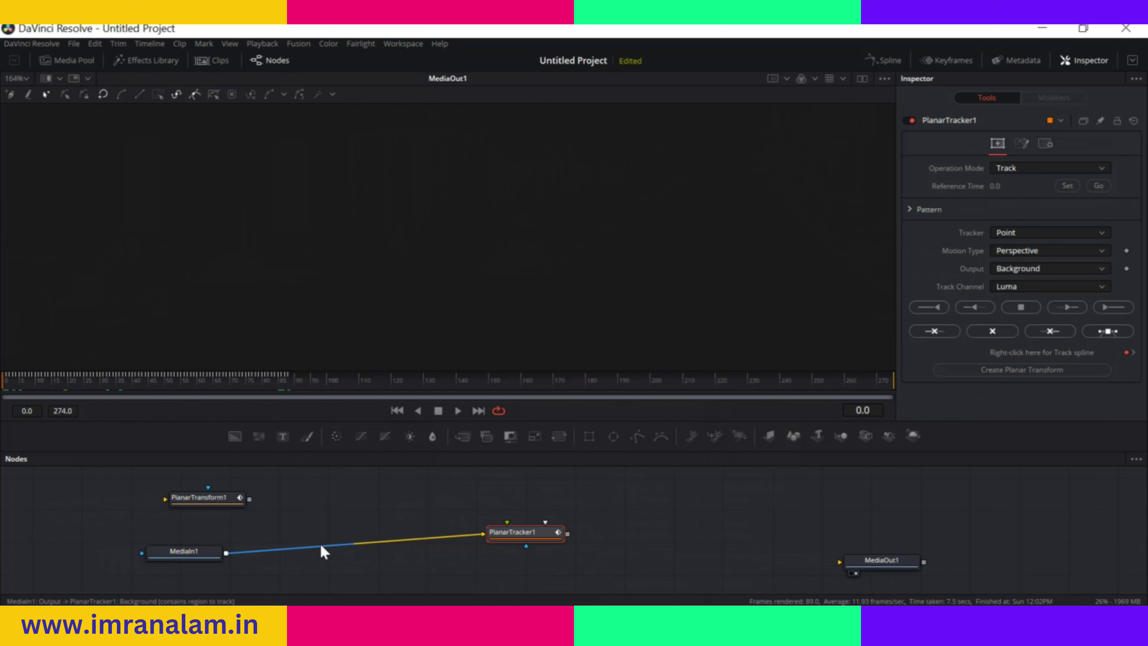
drag(448, 543, 226, 553)
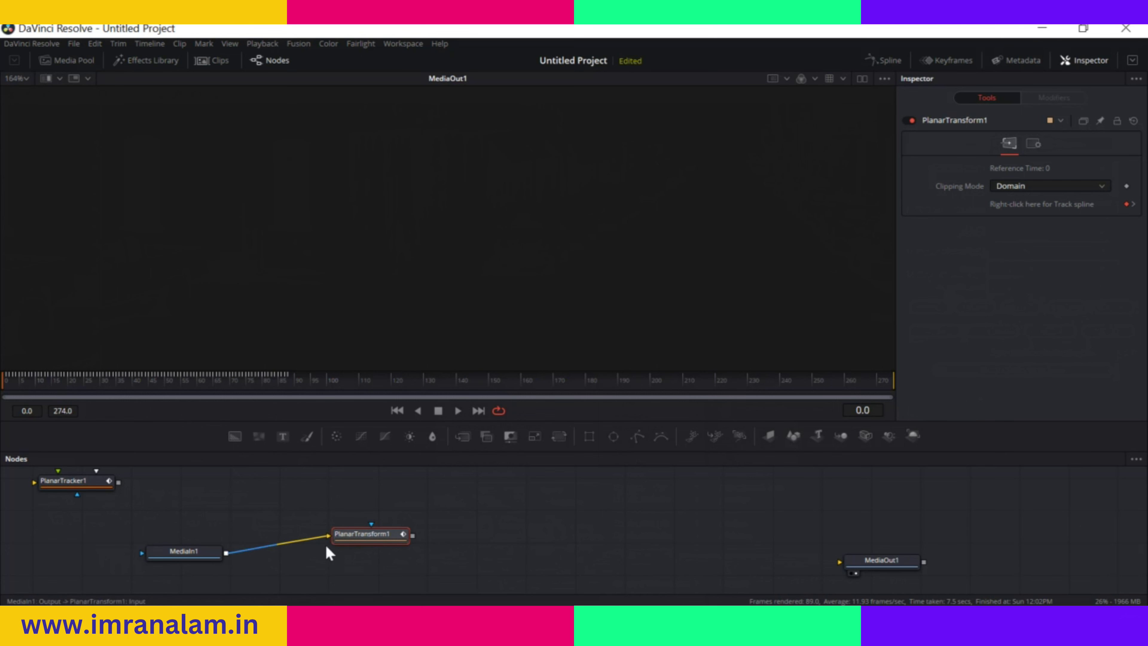
drag(413, 536, 839, 562)
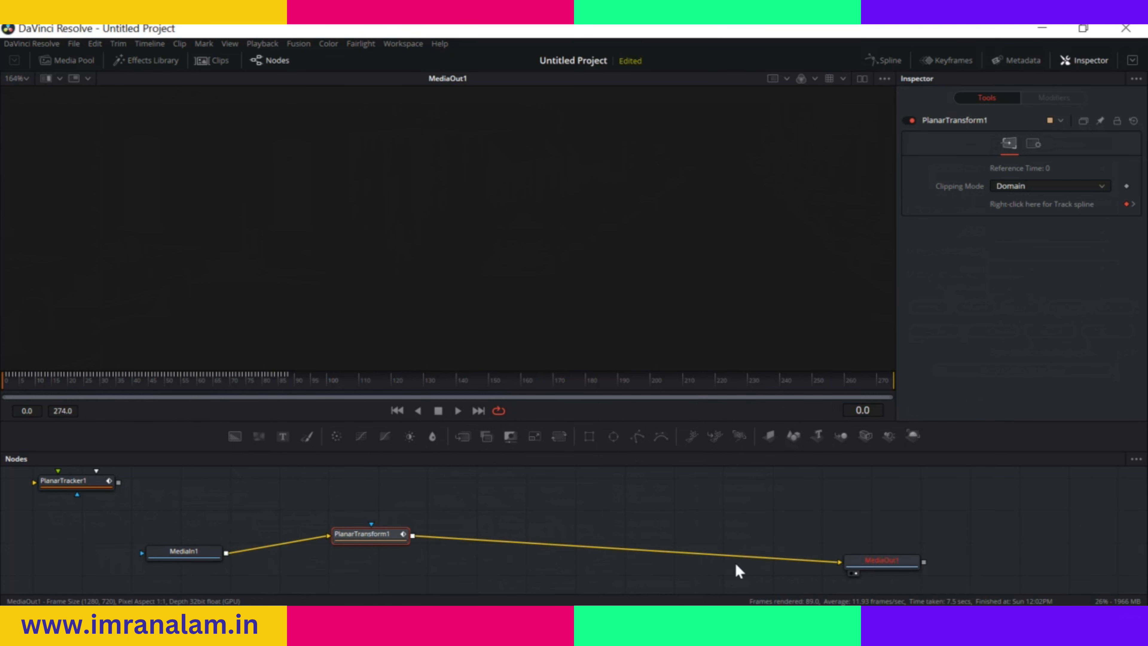
drag(376, 549, 484, 555)
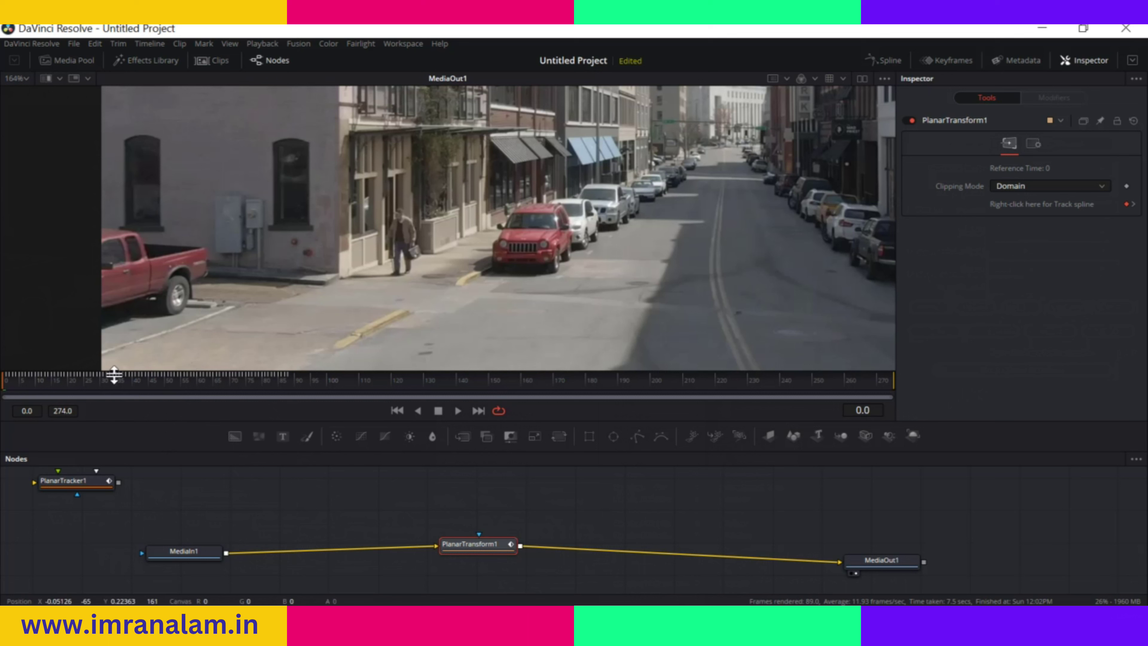
drag(500, 544, 505, 554)
drag(178, 555, 174, 546)
drag(467, 554, 491, 556)
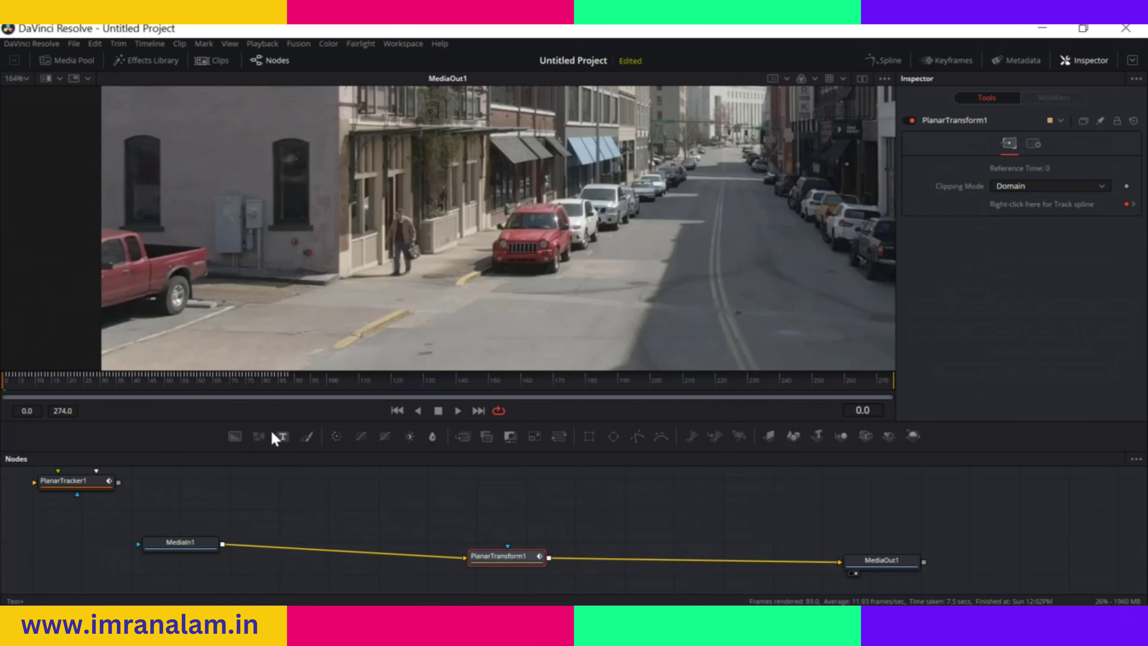
Add a Text node merged over PlanarTransform1, and arrange the text above its merge between PlanarTransform1 and MediaOut1
click(284, 435)
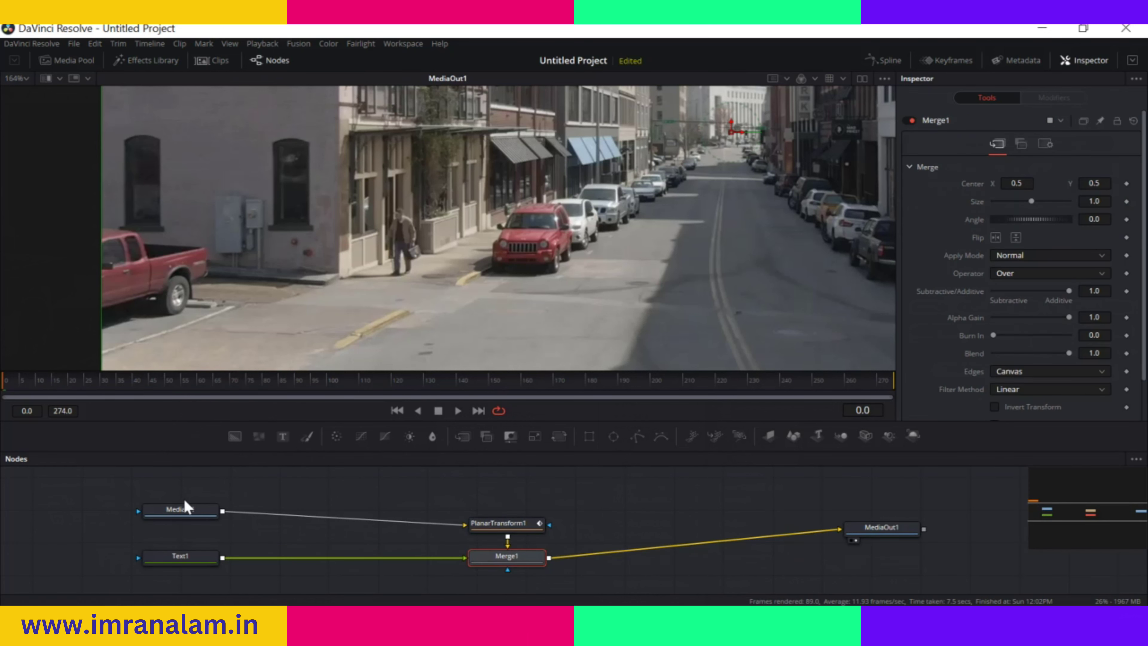
drag(185, 555, 601, 481)
drag(506, 566, 592, 521)
drag(513, 538, 463, 538)
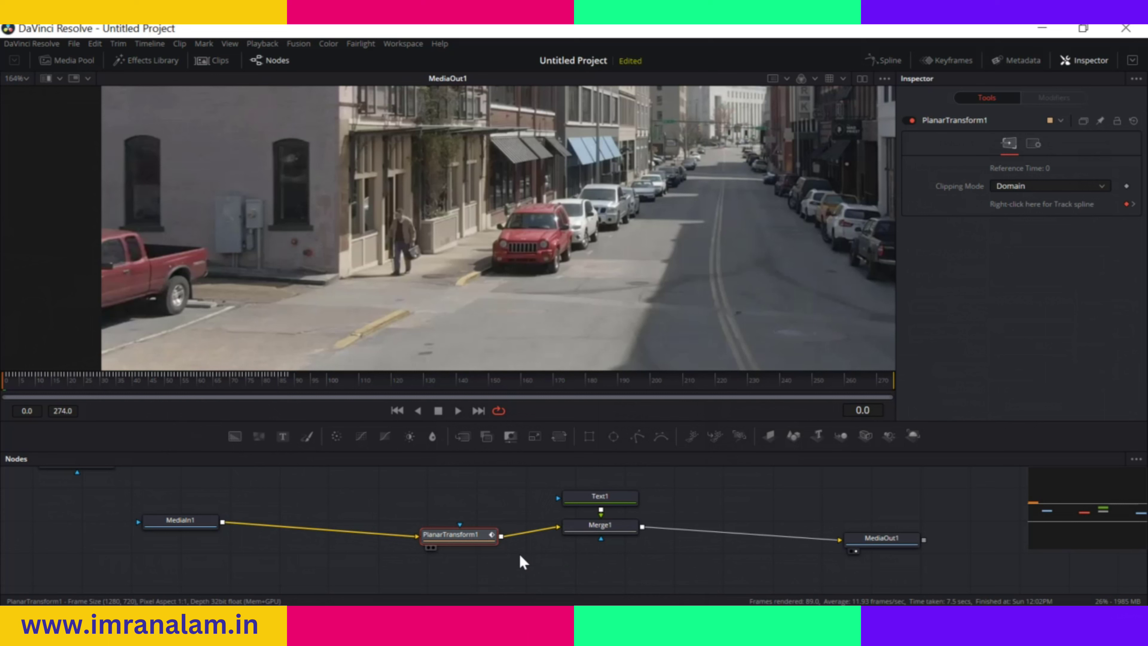
Set Text1 to read RESOLVE at size 0.0472 and position it over the red SUV
click(606, 498)
click(1051, 244)
text(RESOLV)
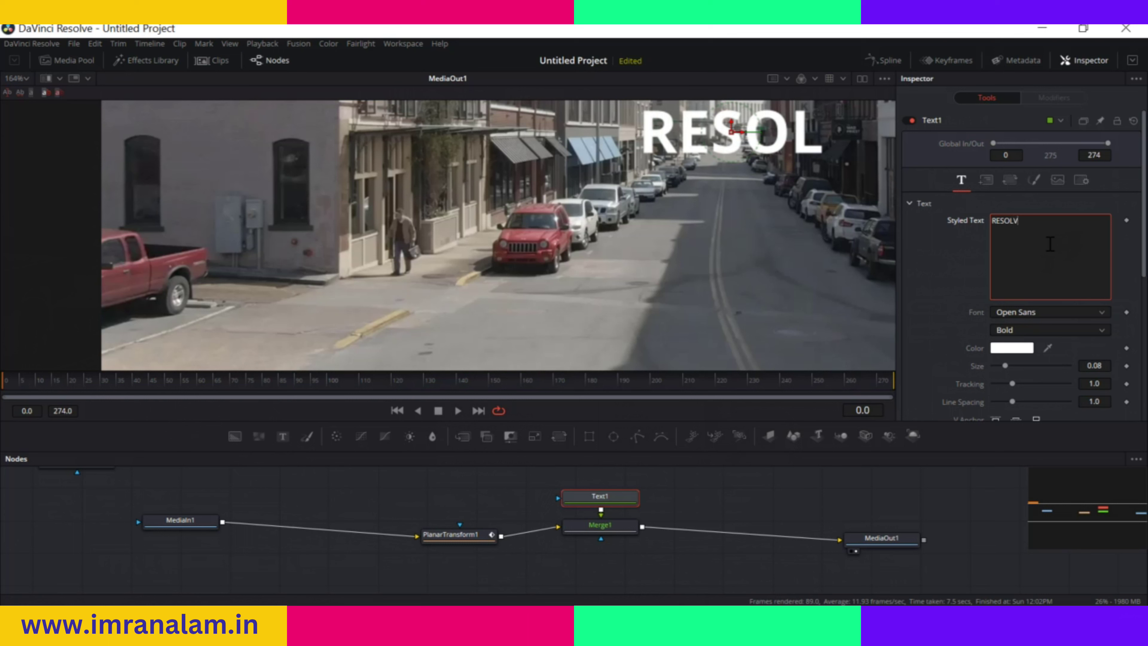
text(E)
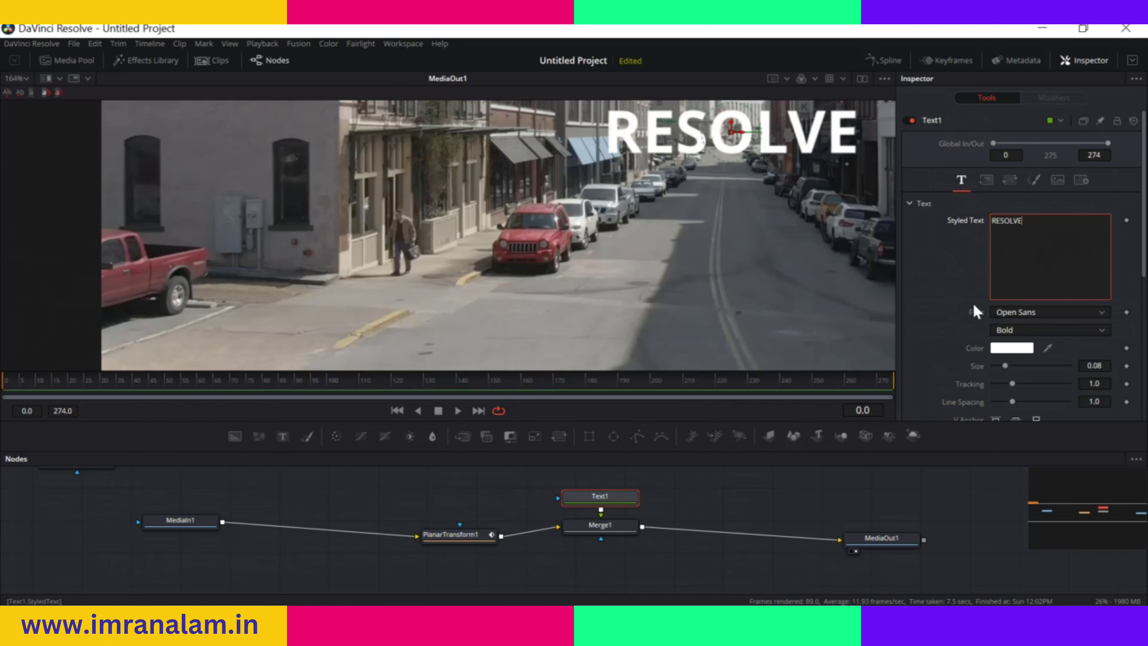
drag(1005, 366, 1001, 366)
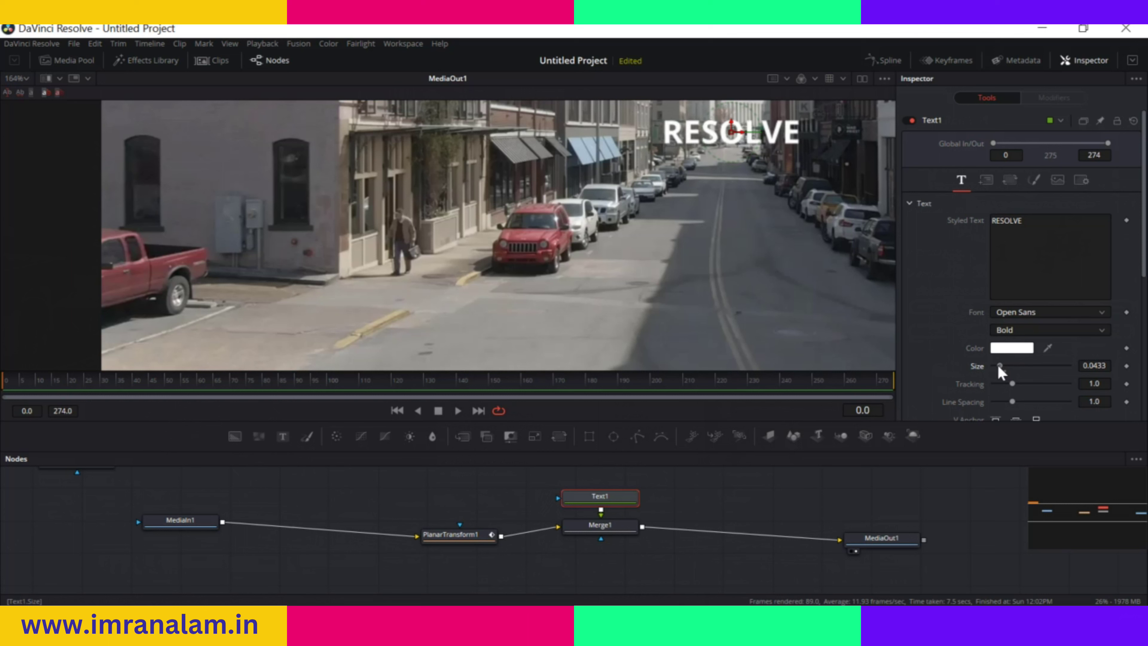
drag(732, 134, 510, 241)
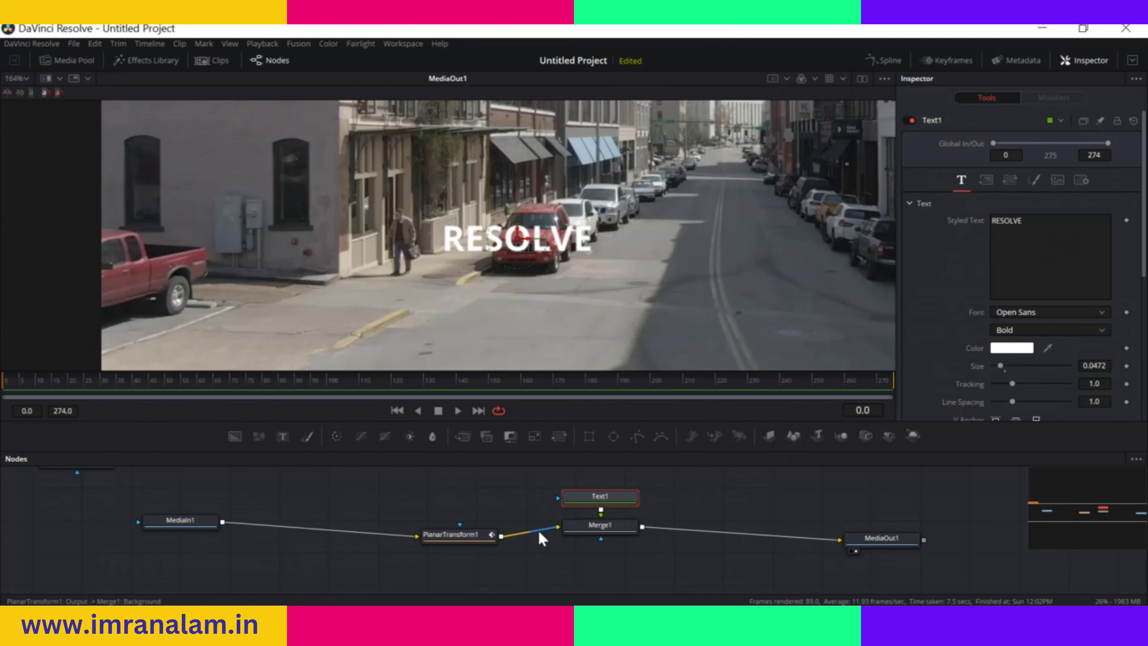
Take PlanarTransform1 out of the flow, connect MediaIn1 directly to Merge1's background, and detach Text1 from Merge1
drag(543, 531, 504, 538)
drag(389, 532, 357, 533)
drag(461, 533, 456, 513)
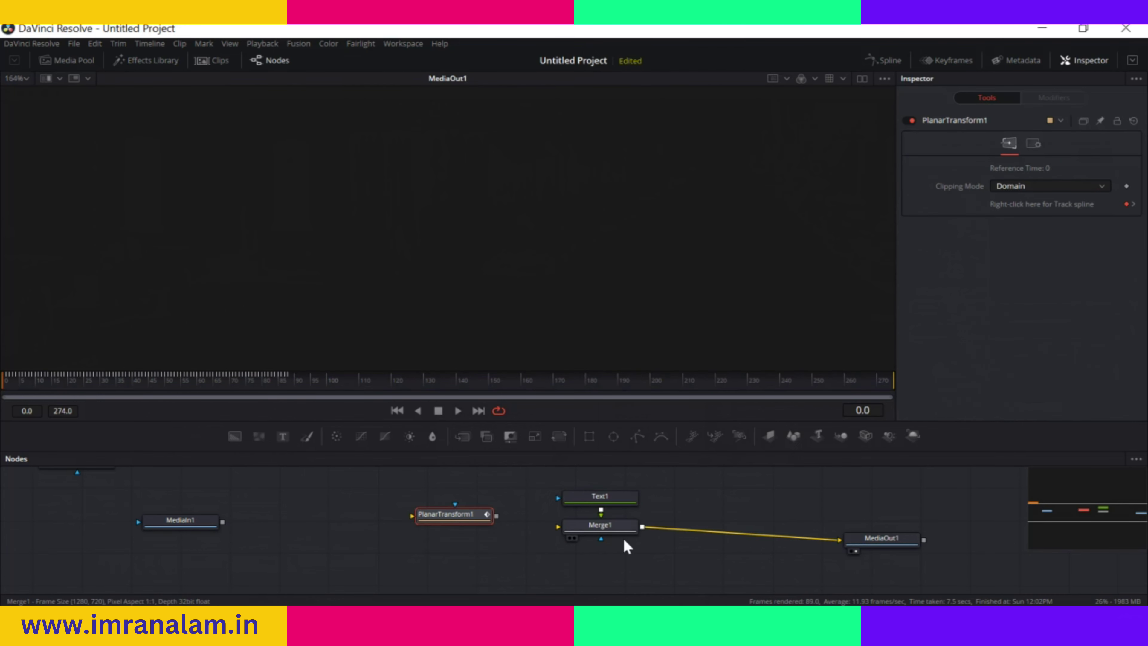
drag(606, 529, 595, 557)
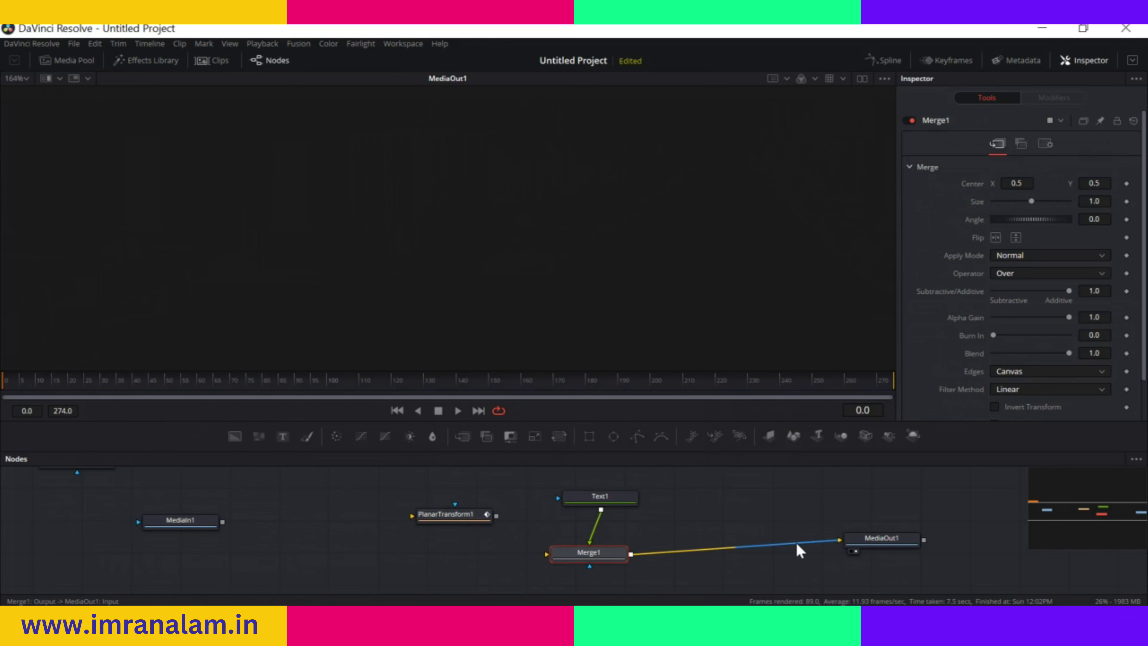
drag(546, 552, 223, 523)
drag(588, 531, 598, 499)
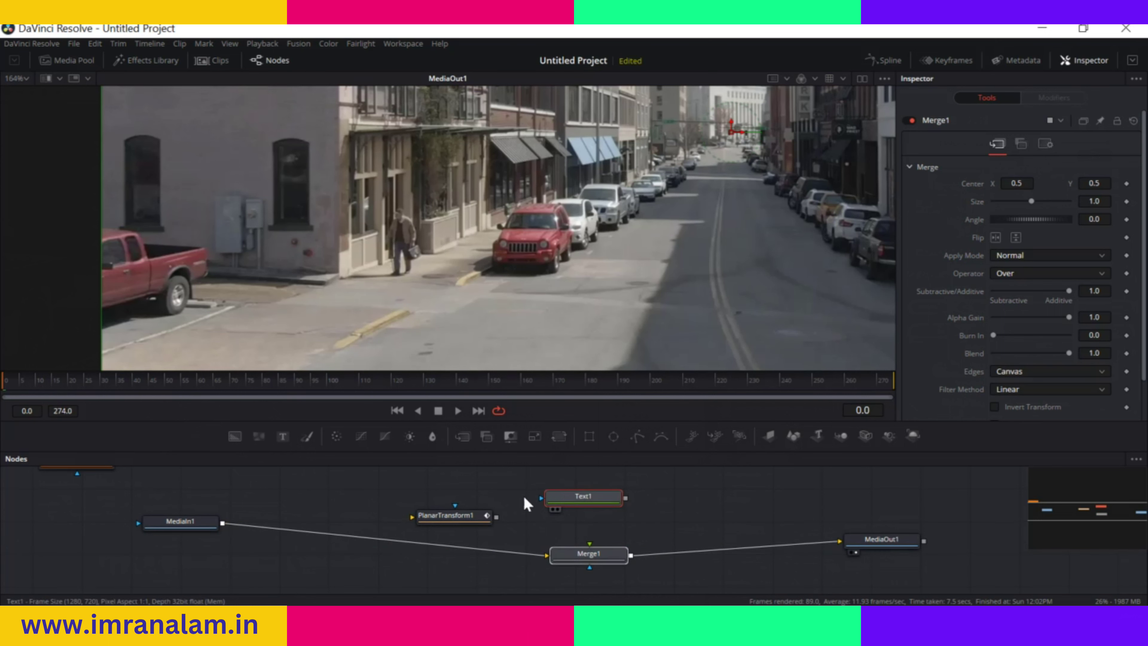
Connect PlanarTransform1 between Text1 and Merge1's foreground, and place it between these two nodes
drag(496, 517, 608, 566)
click(479, 525)
drag(459, 514, 536, 532)
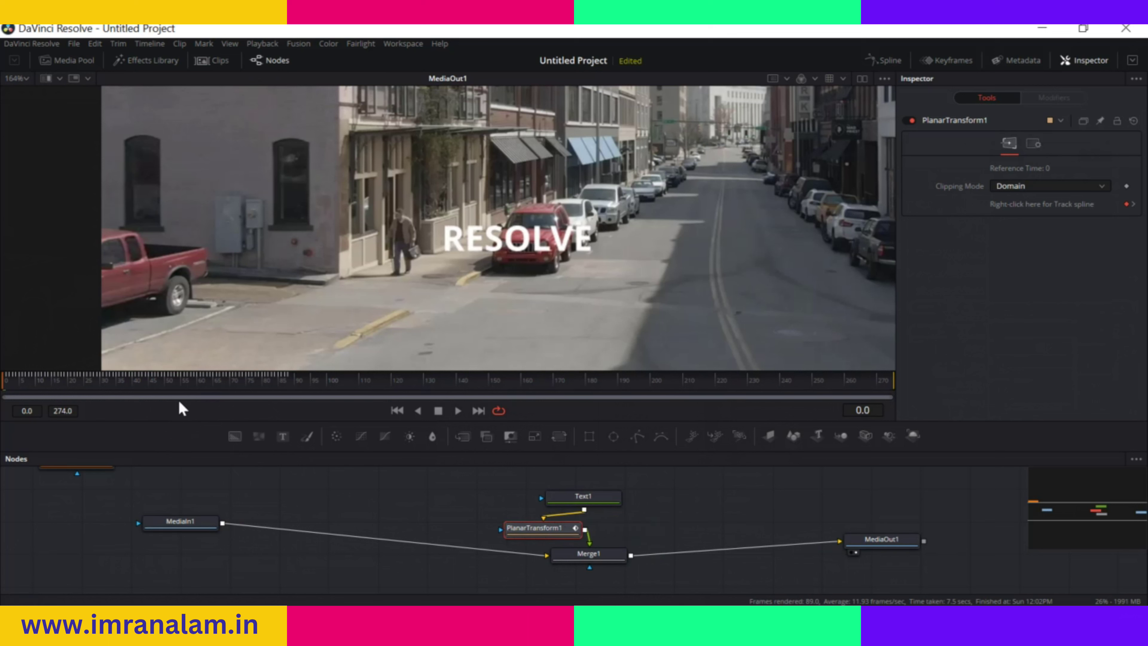
Play the composition from the start to check how the RESOLVE text follows the red SUV
key(space)
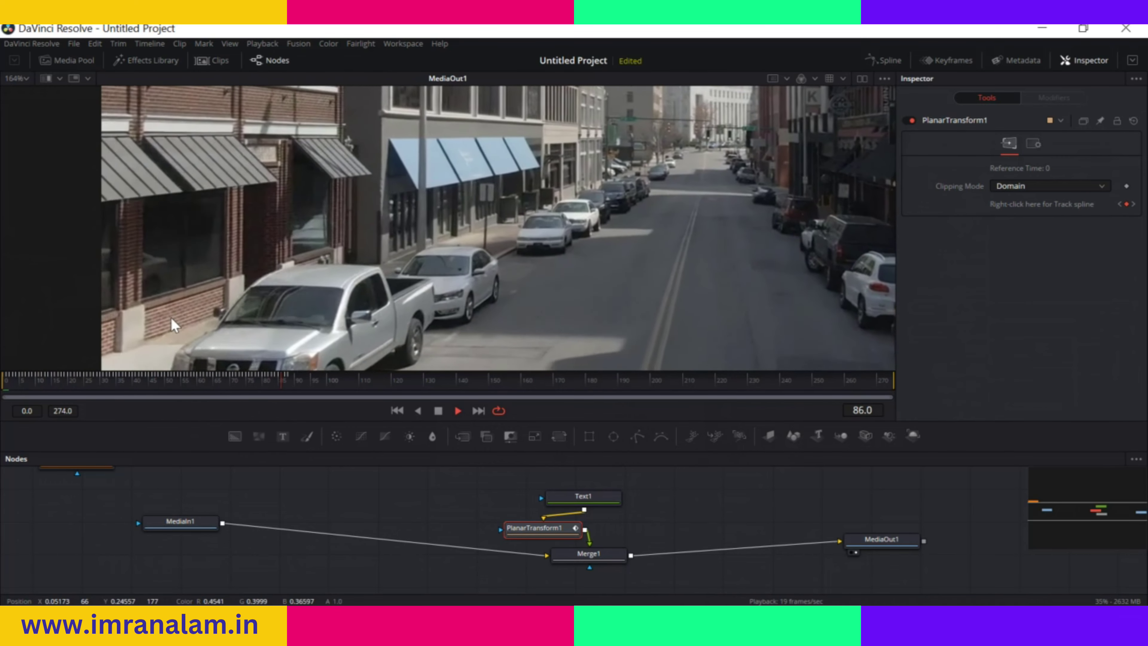
key(space)
drag(279, 385, 6, 385)
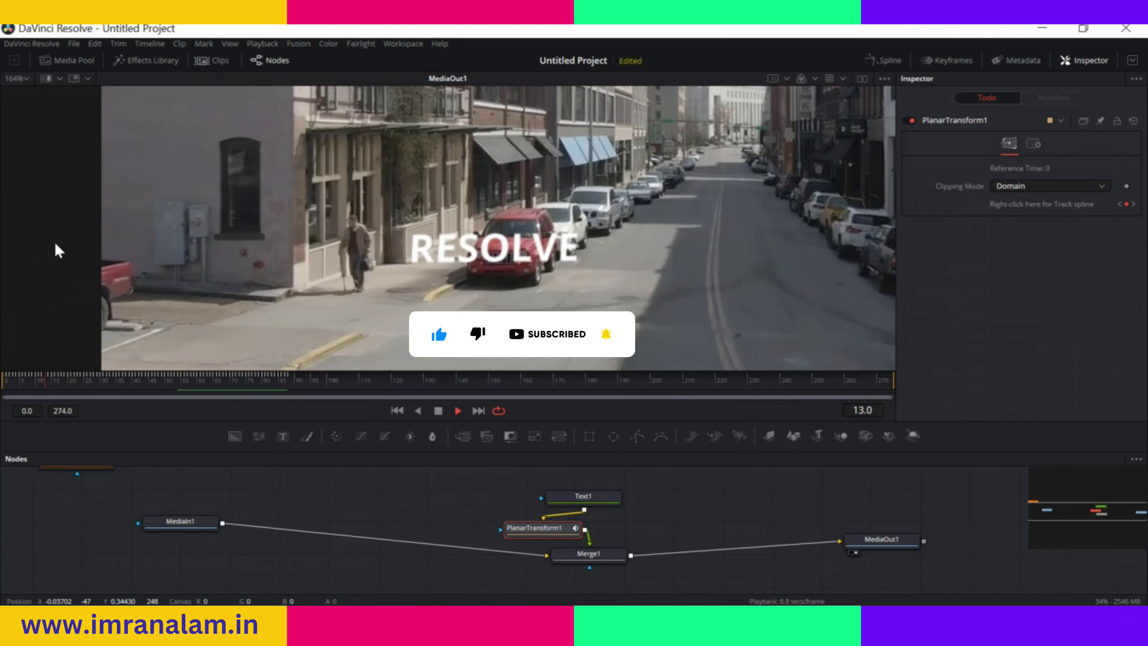
key(space)
key(space)
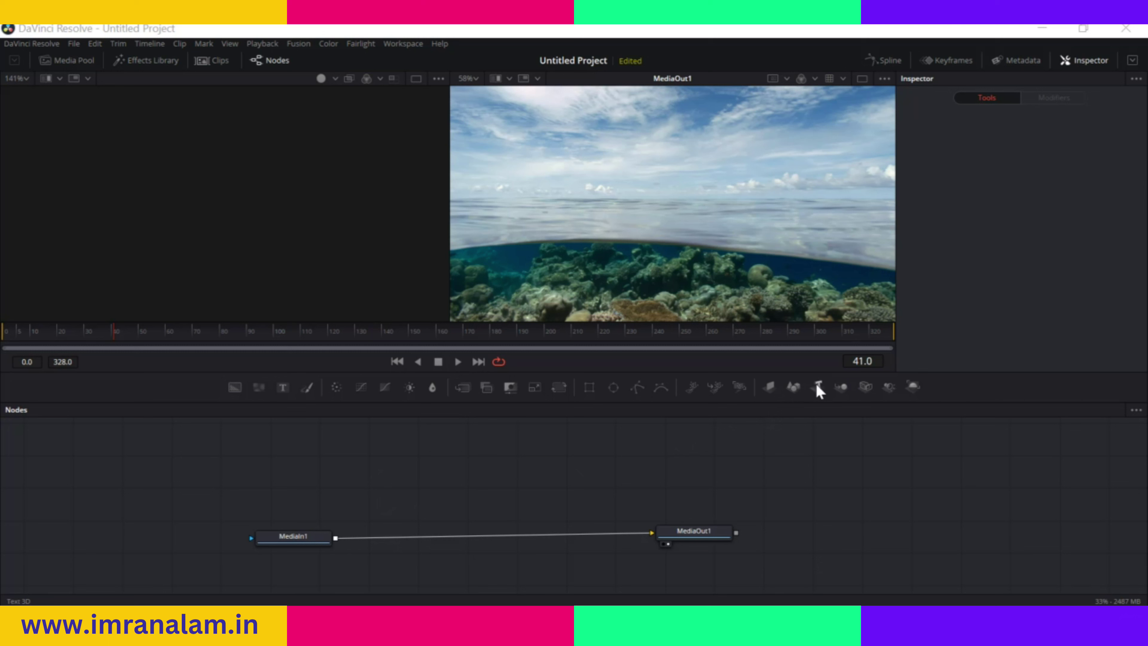
Add an unconnected Text 3D node above the flow of the Maldives clip, and space MediaIn1 and MediaOut1 further apart
drag(818, 390, 454, 459)
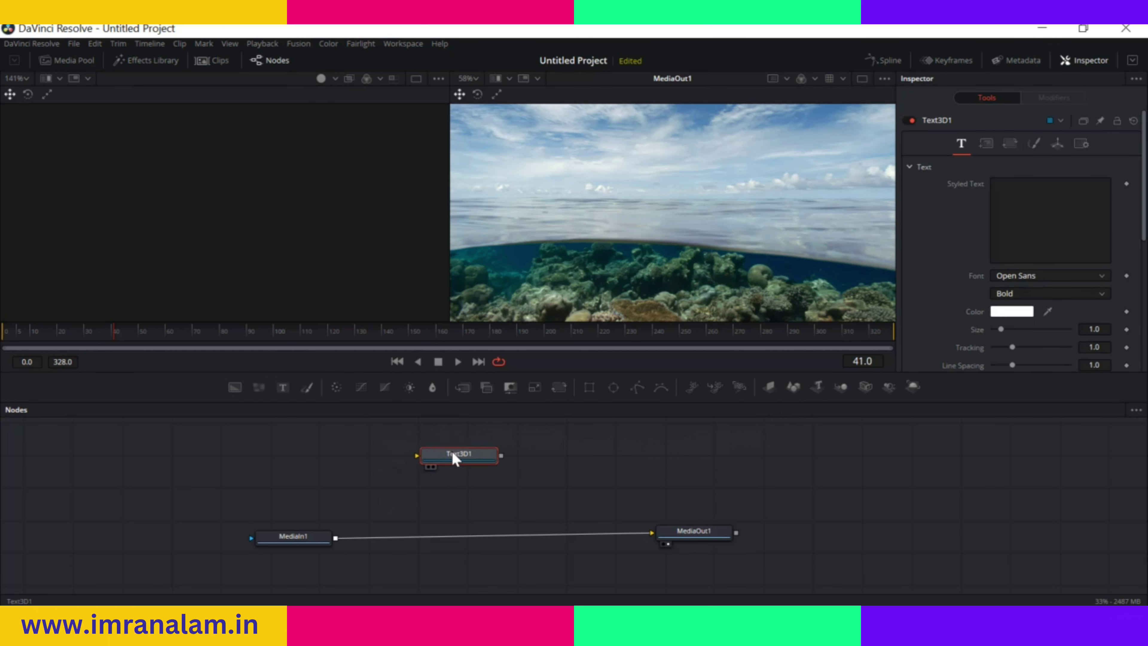
drag(351, 523, 333, 538)
drag(501, 456, 655, 514)
drag(433, 464, 421, 460)
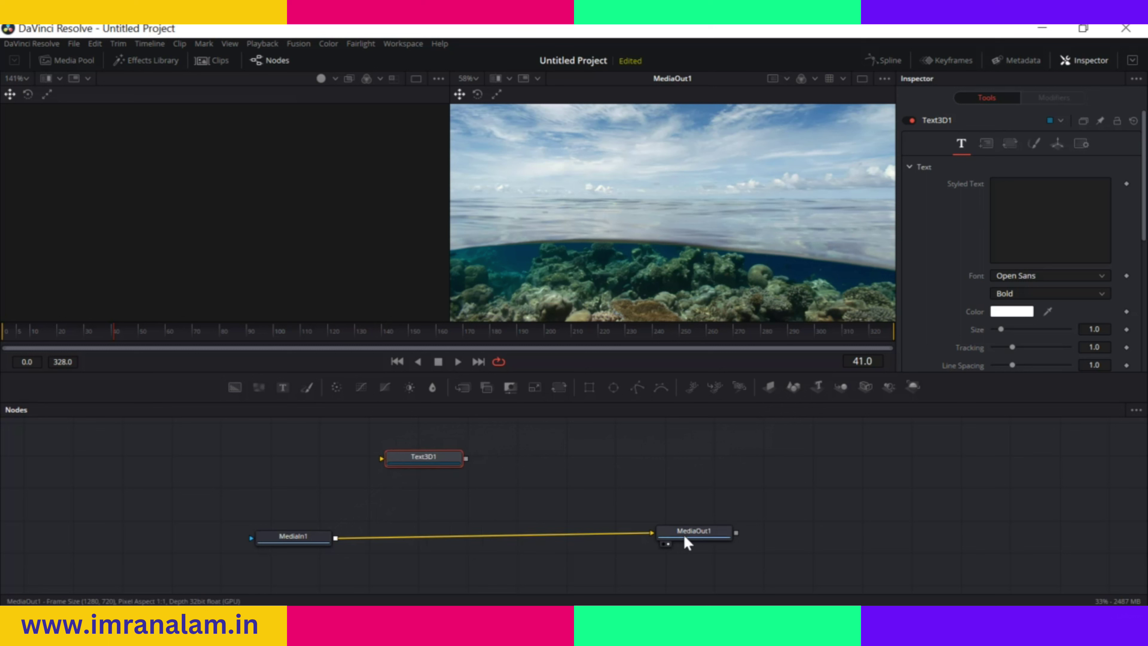
drag(696, 545, 736, 556)
drag(309, 540, 273, 541)
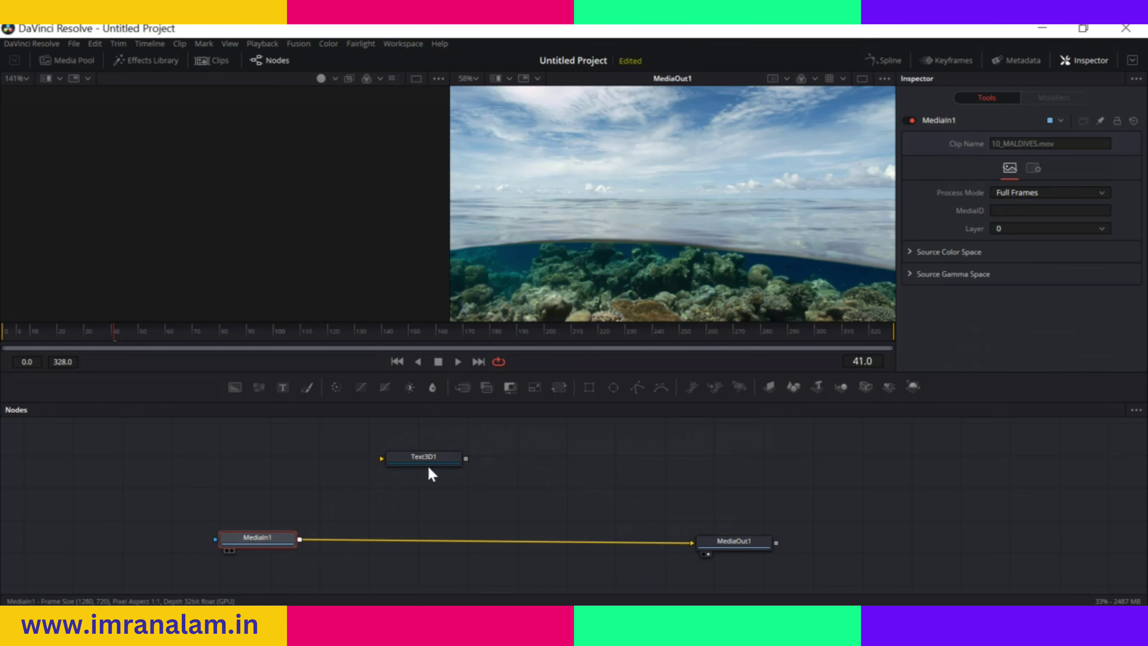
drag(426, 458, 411, 450)
click(412, 454)
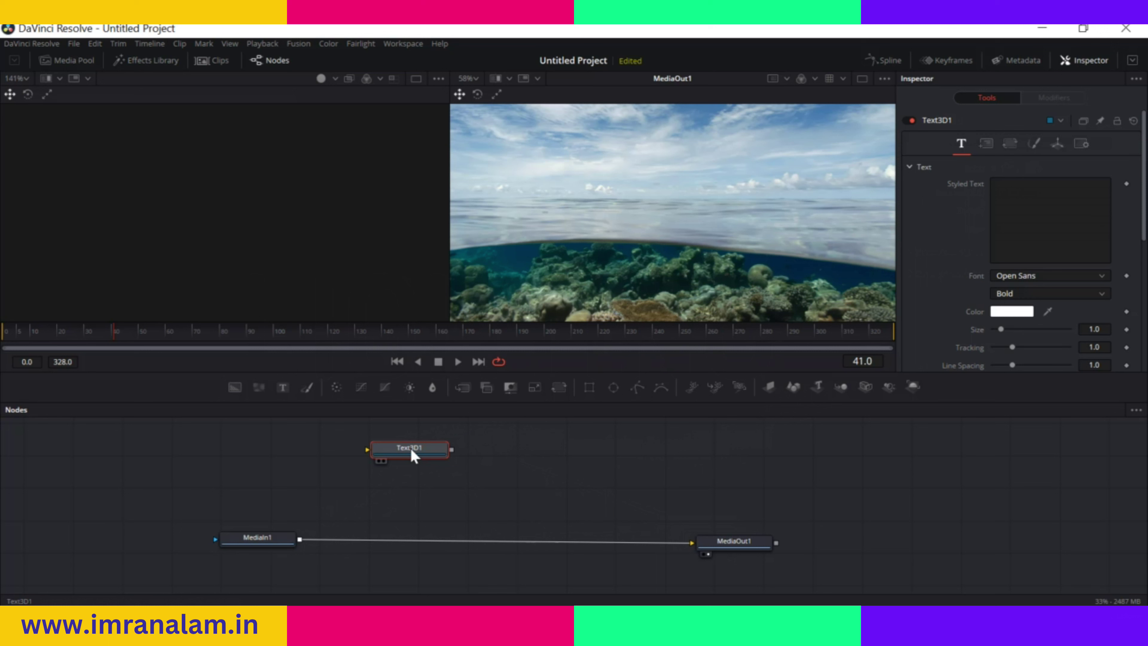
drag(414, 455, 436, 454)
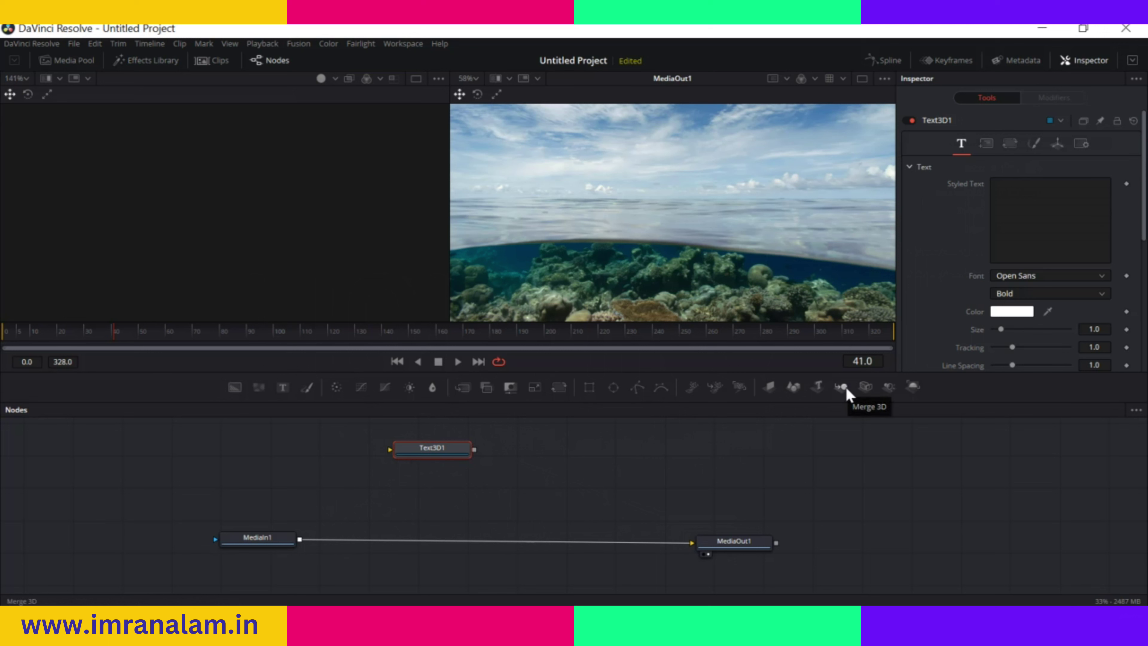
Add a Merge 3D node beside Text3D1 and connect Text3D1's output to it
drag(846, 393, 576, 452)
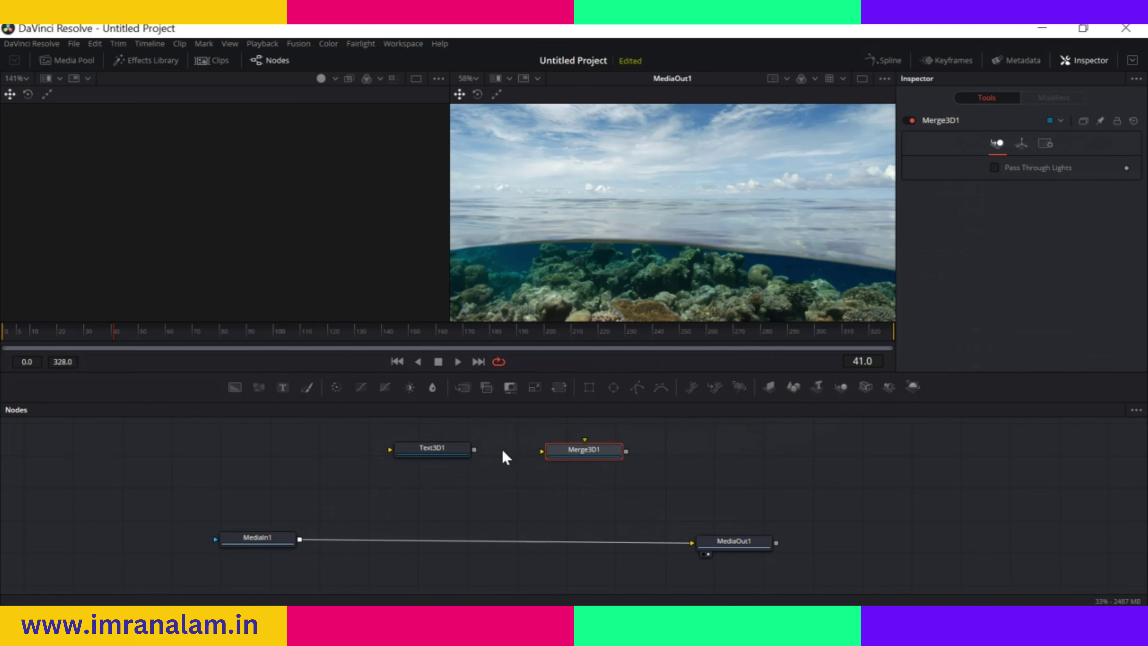
drag(456, 445, 430, 448)
click(430, 449)
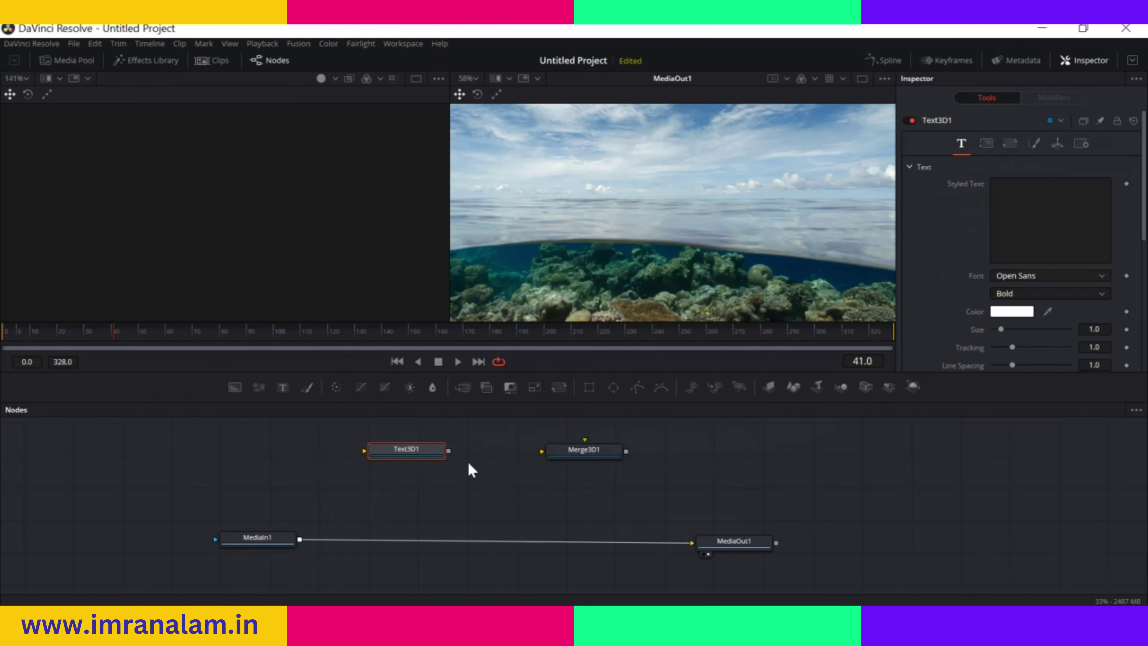
drag(582, 455, 564, 456)
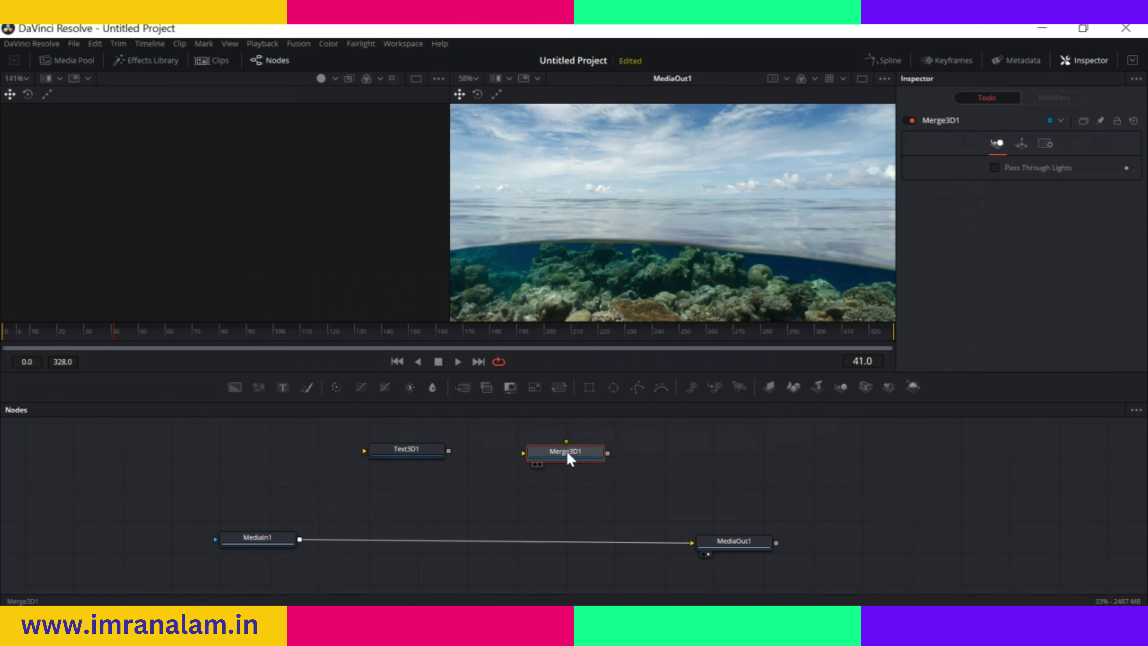
drag(448, 451, 560, 455)
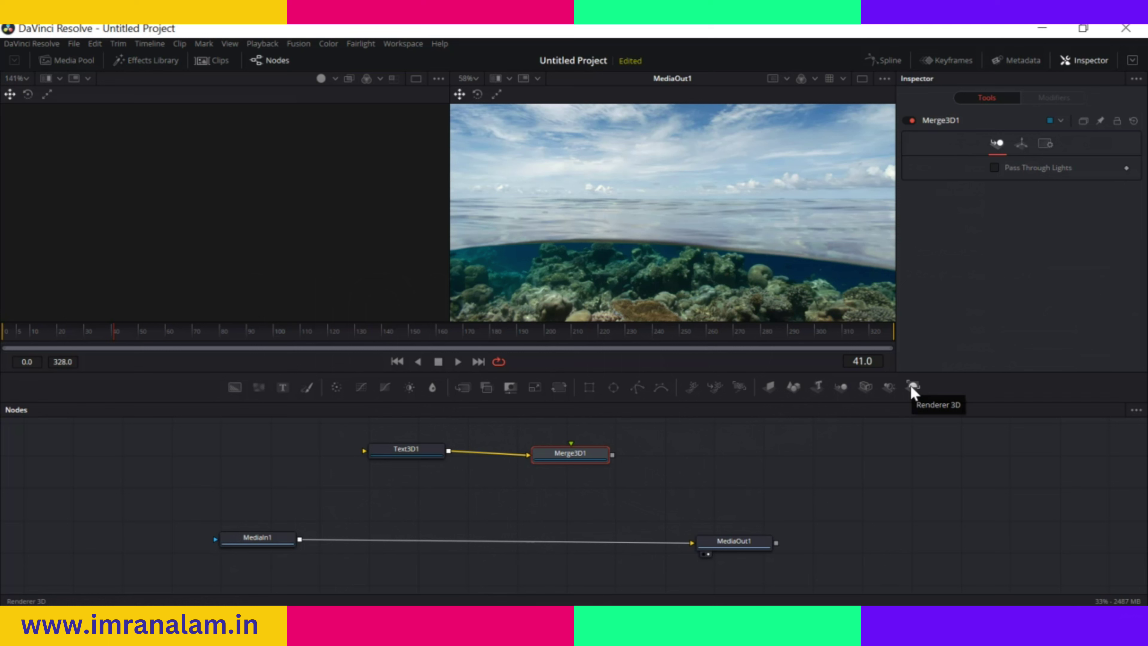
Add a Renderer 3D fed by Merge3D1, merge its output over MediaIn1 with a new Merge node, and tidy the node layout
drag(912, 387, 665, 482)
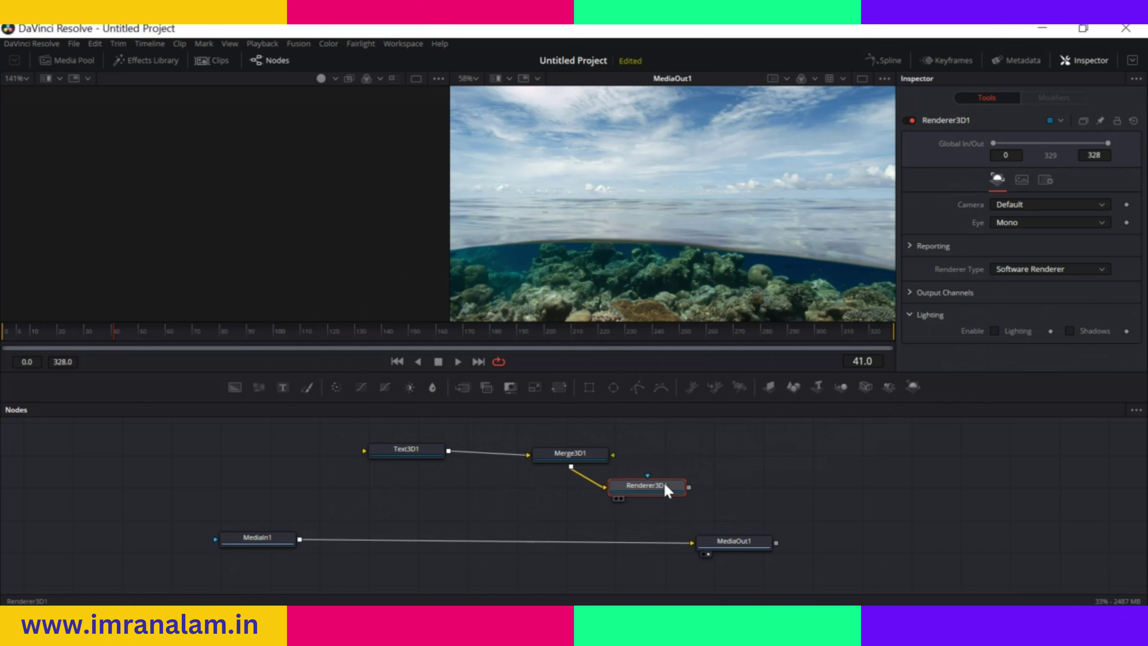
drag(465, 392, 509, 541)
drag(689, 487, 694, 513)
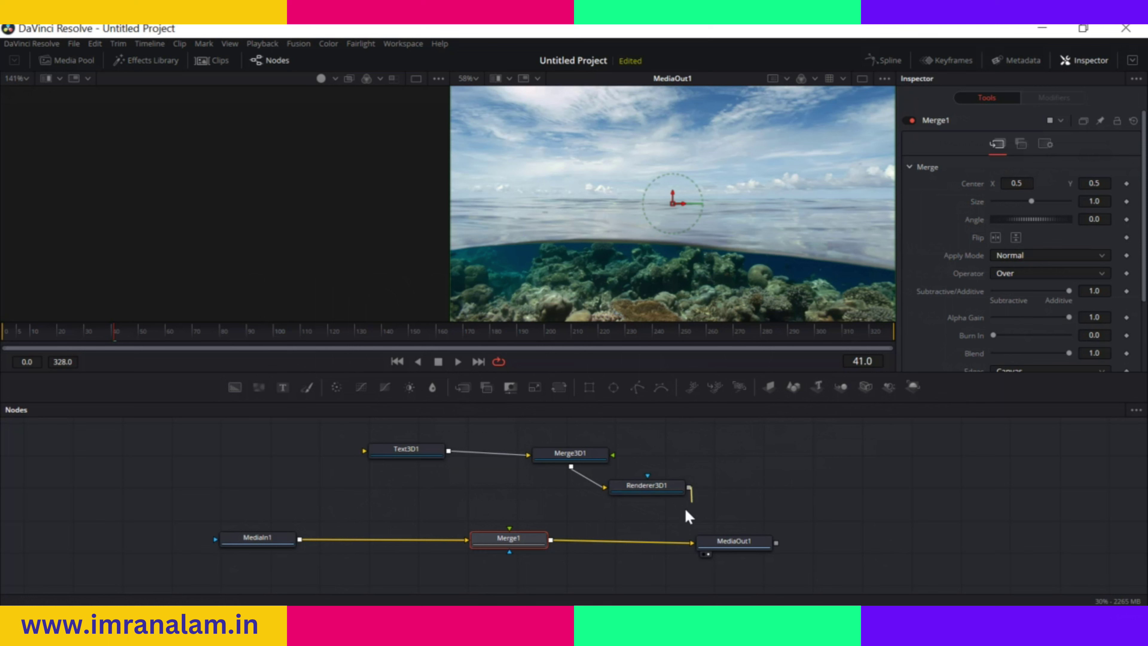
drag(621, 516, 527, 542)
drag(637, 487, 501, 505)
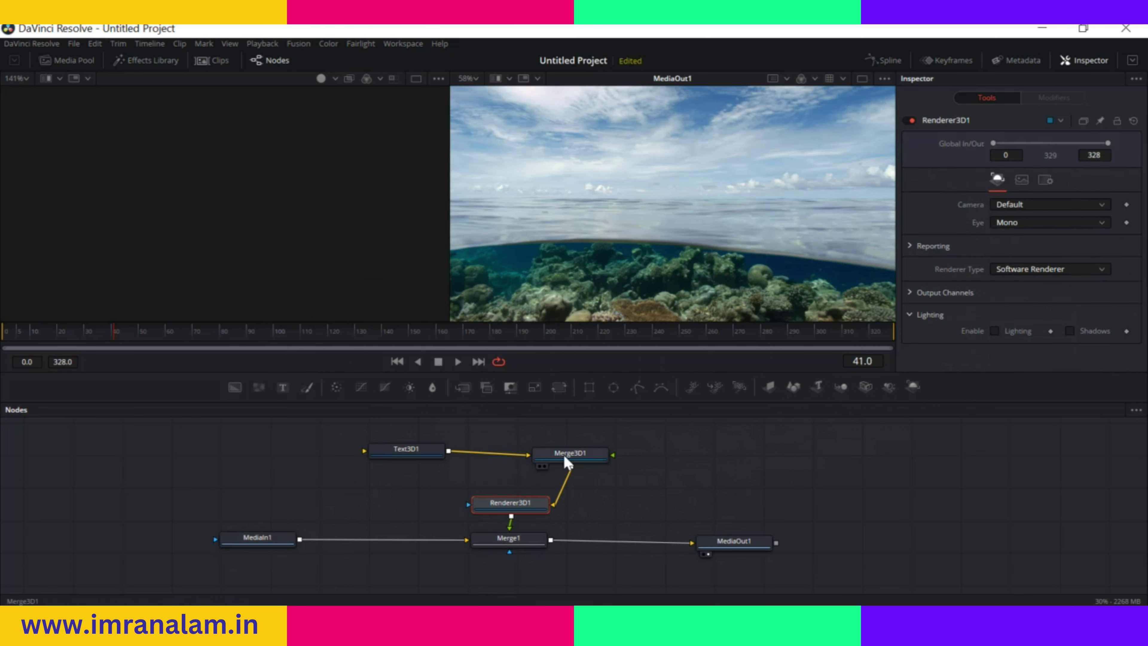
drag(563, 454, 595, 447)
drag(401, 444, 437, 444)
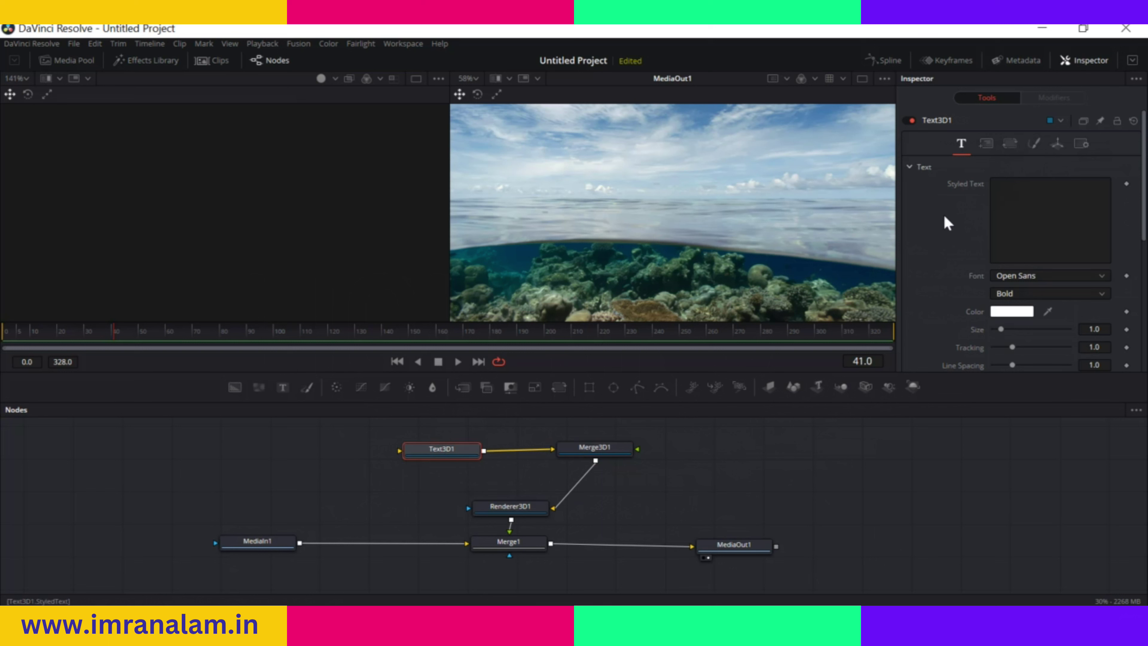
Enter Some Text as the styled text of Text3D1
click(1011, 190)
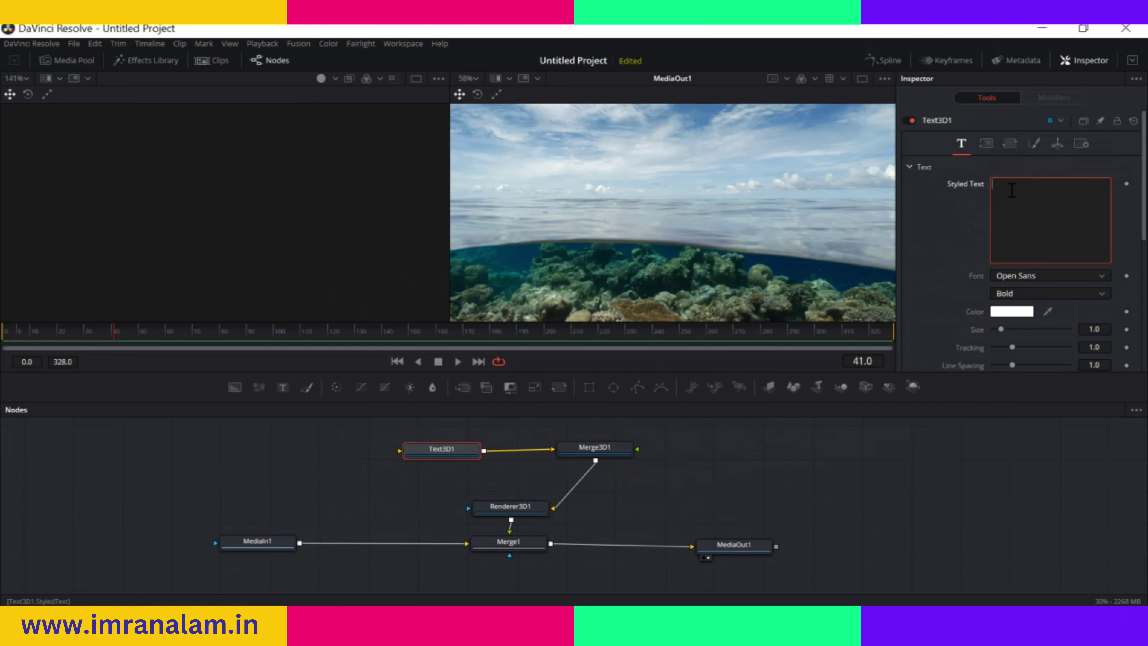
text(S)
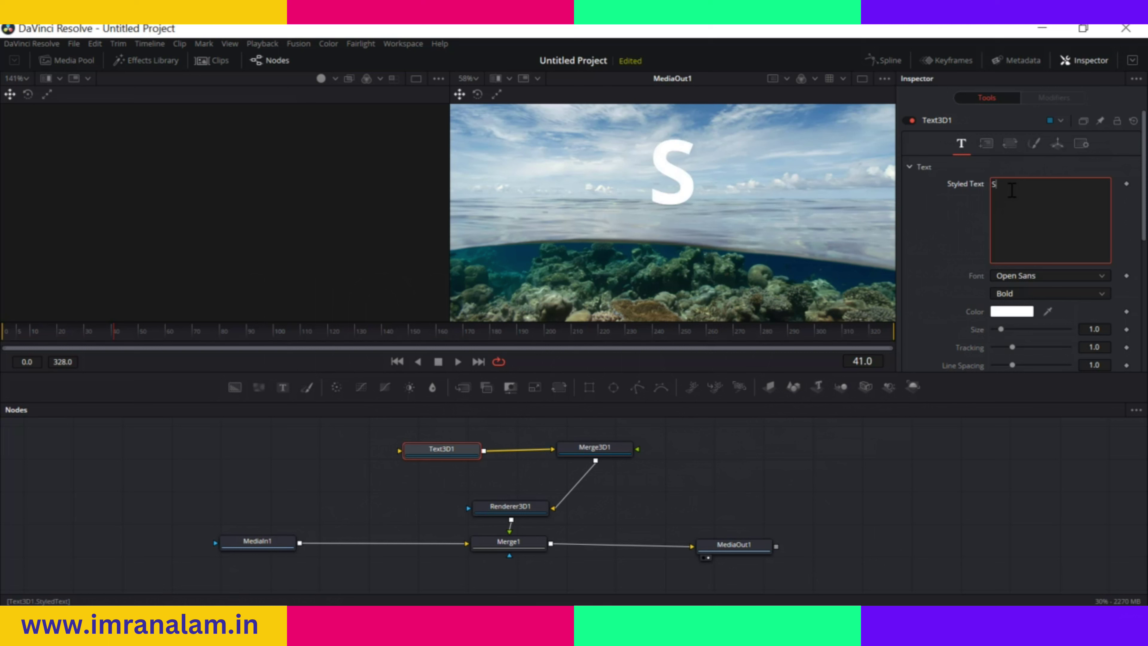
text(ome Text)
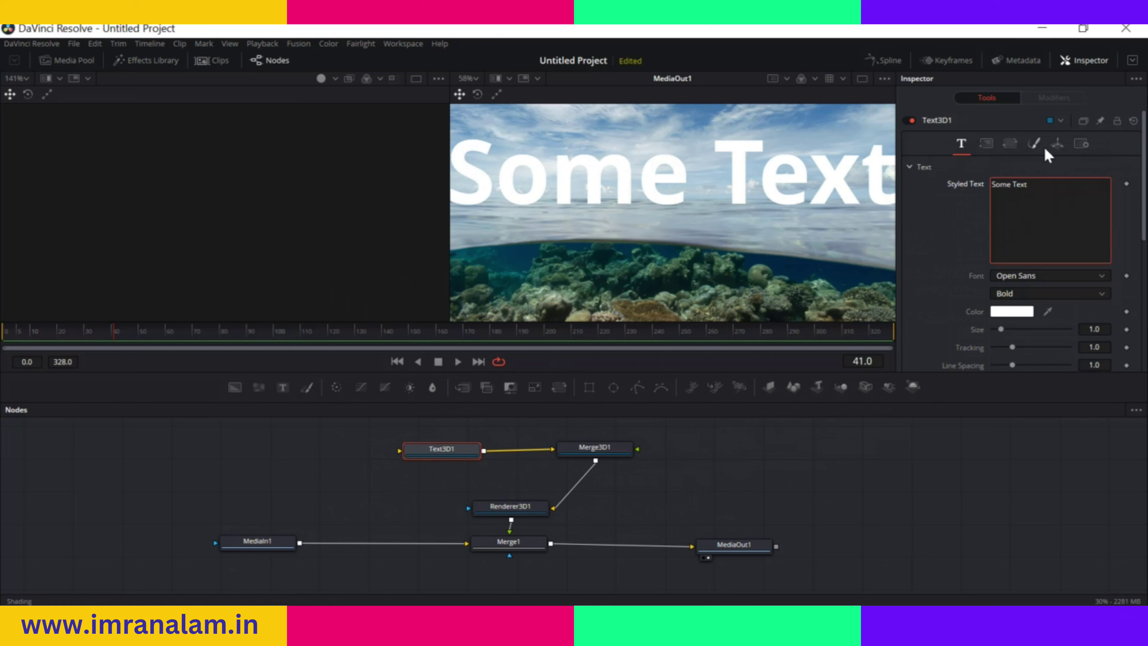
Scale Text3D1 to 0.71 and set its translation to -0.174 in Y and 0.14 in Z
click(1058, 145)
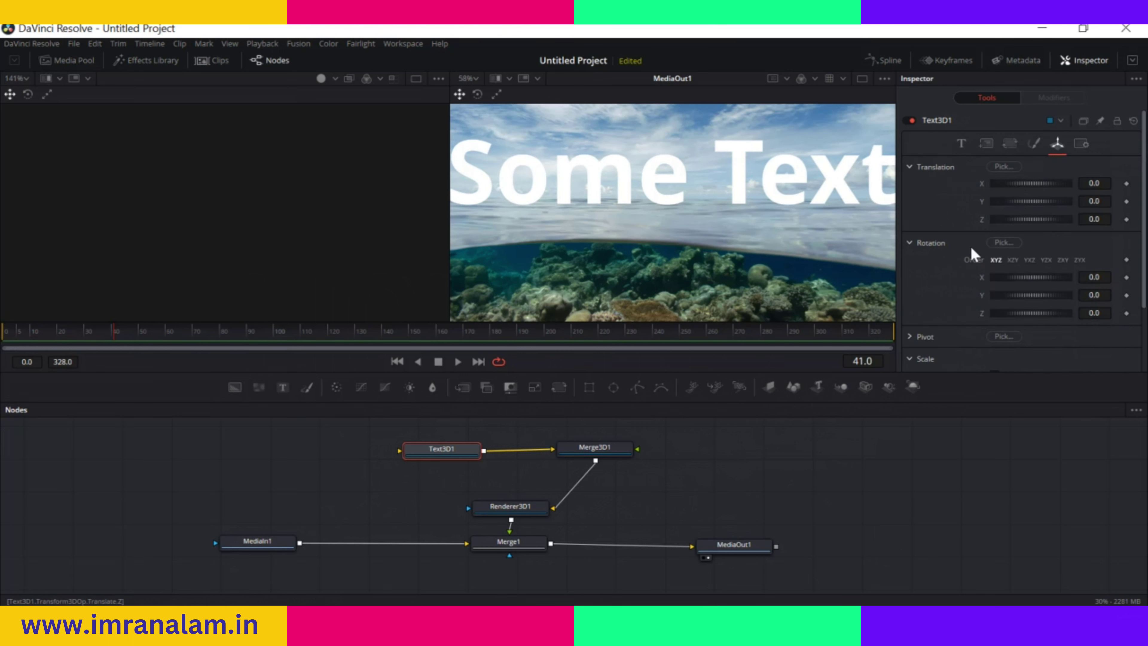
scroll(977, 286, down, 3)
drag(1009, 313, 1003, 309)
scroll(938, 265, up, 3)
scroll(935, 258, up, 1)
drag(1009, 202, 1028, 220)
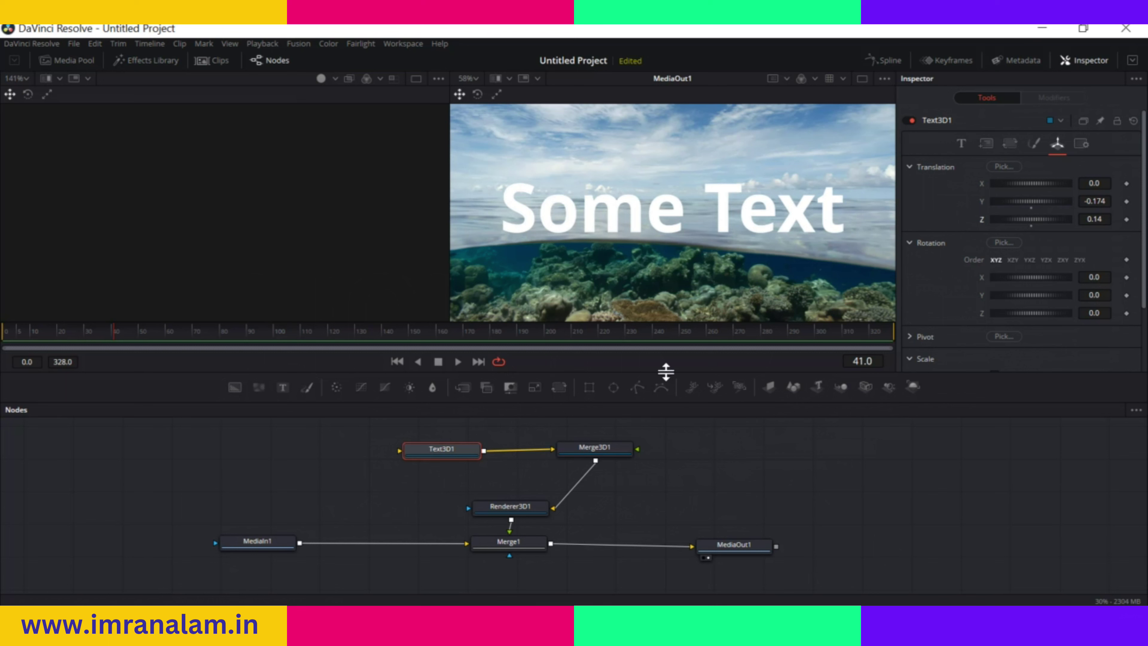
Move Text3D1 slightly away from Merge3D1 and show Merge3D1 in the empty viewer
drag(450, 452, 438, 448)
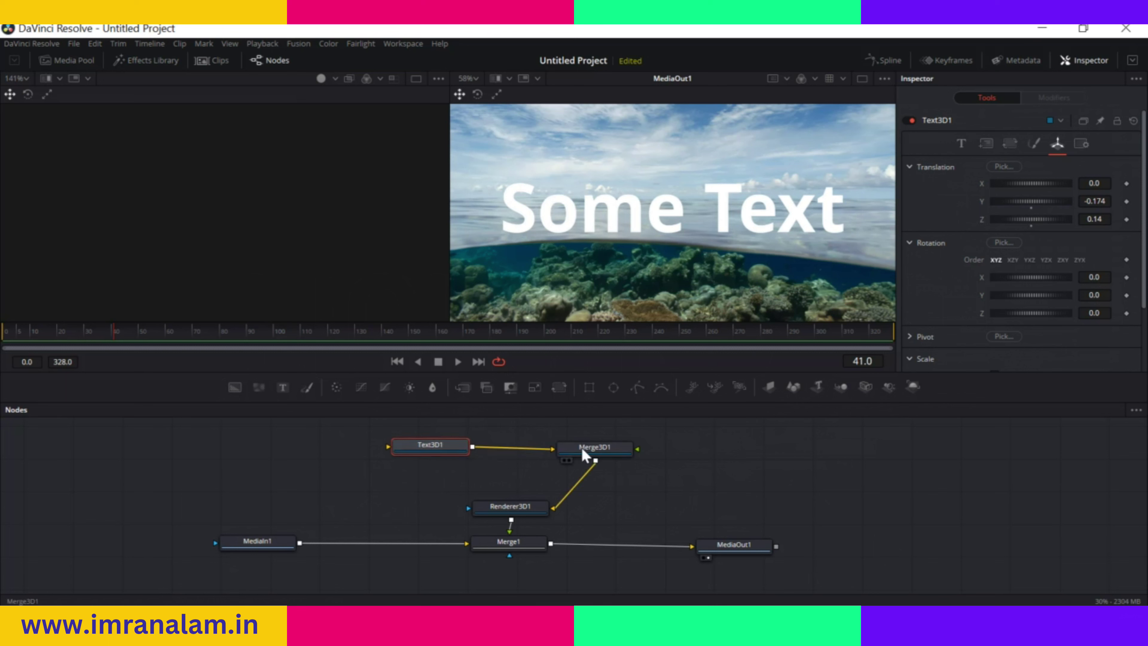
click(593, 452)
drag(613, 453, 225, 249)
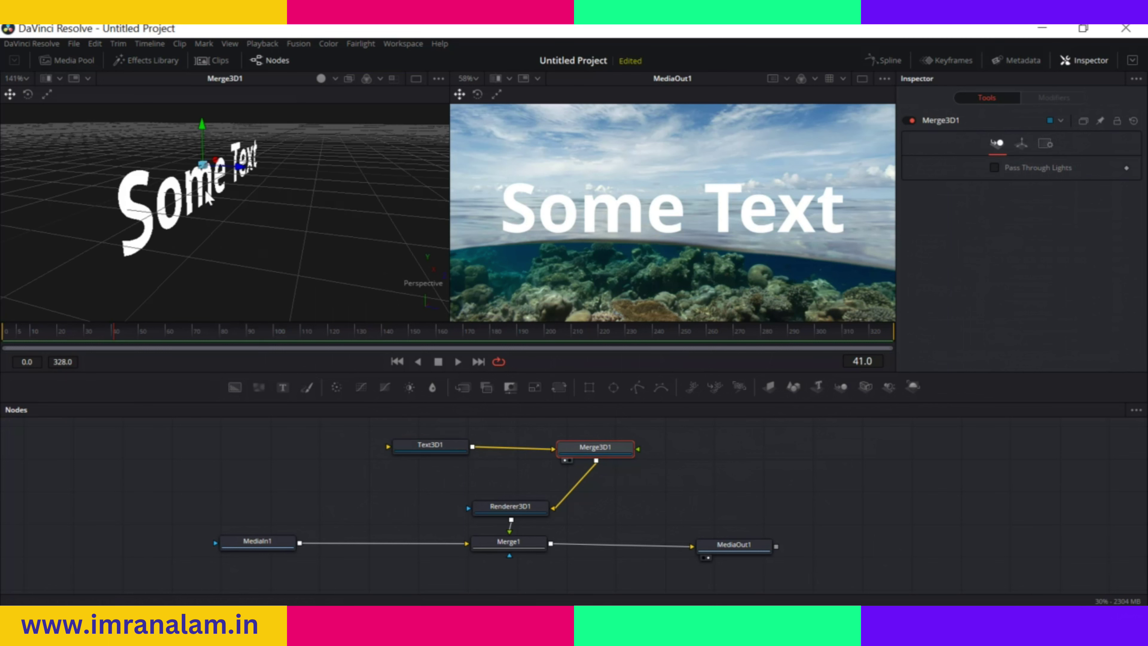
Examine the 3D text from different angles and distances in the Merge3D1 perspective view
mouse_move(154, 232)
mouse_down()
mouse_move(123, 236)
mouse_move(146, 229)
mouse_up()
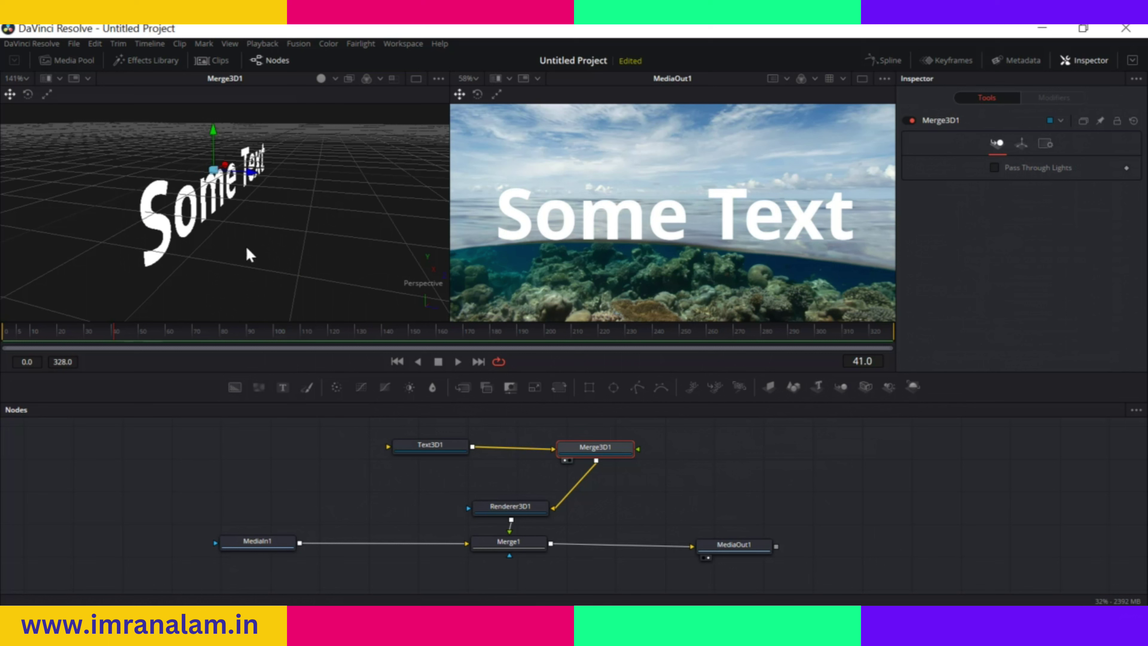
drag(184, 266, 219, 242)
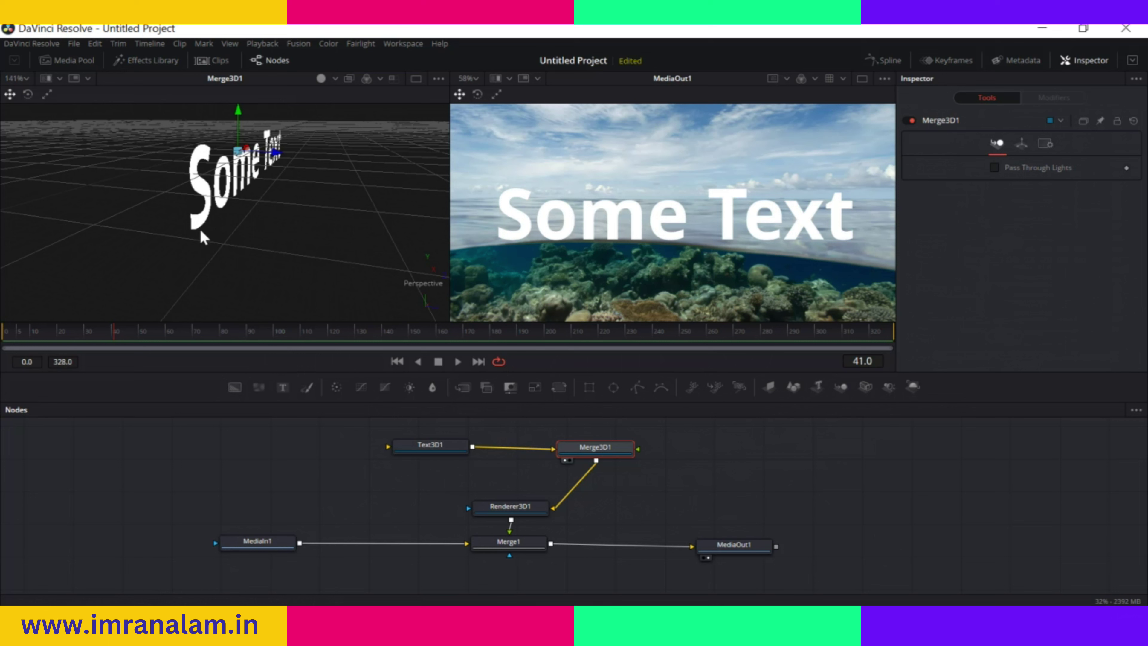
scroll(203, 236, up, 5)
scroll(203, 236, down, 2)
scroll(201, 232, down, 2)
drag(202, 236, 210, 269)
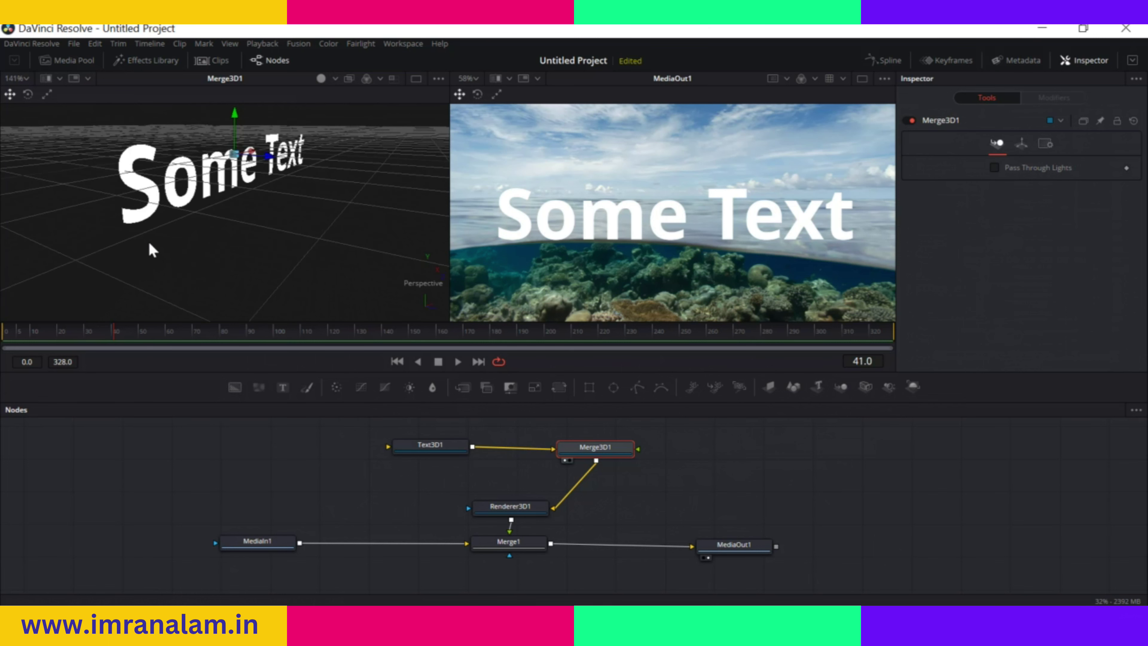
drag(136, 249, 209, 244)
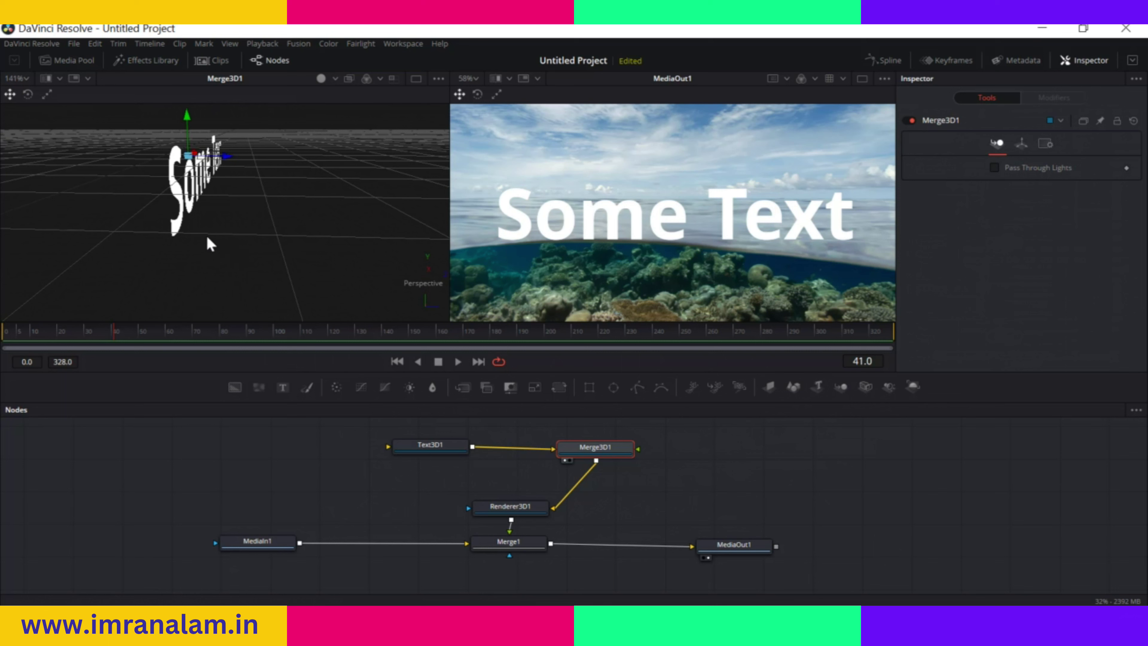
drag(176, 209, 132, 205)
scroll(132, 205, up, 2)
drag(80, 236, 114, 231)
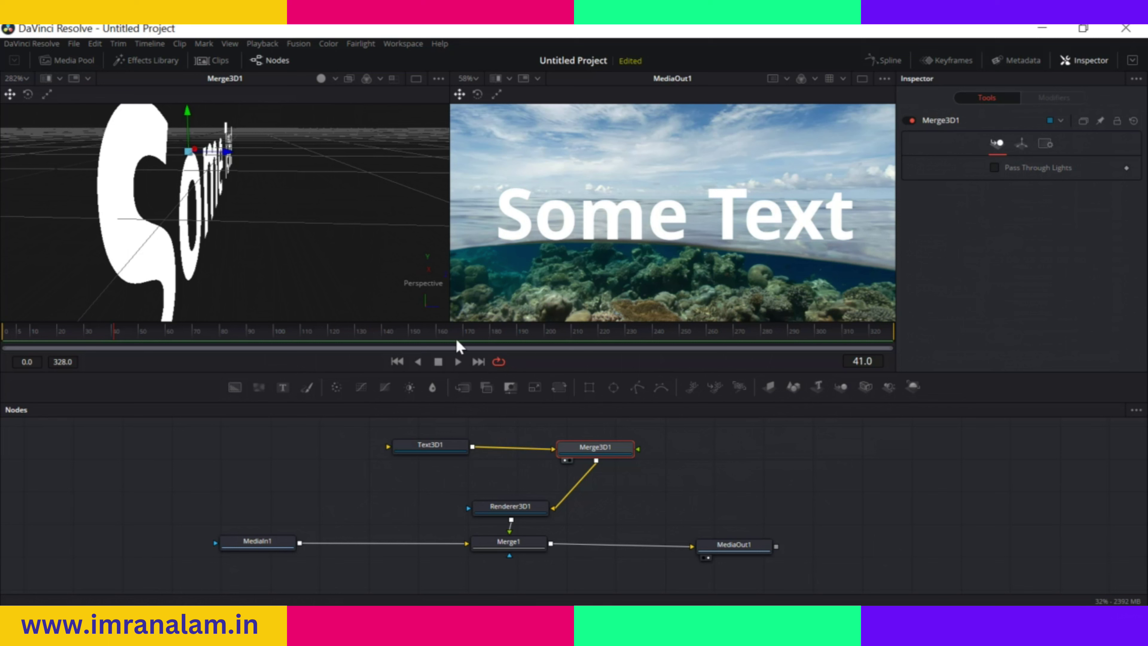
Give the Some Text title in Text3D1 an extrusion depth of 0.0283 and check its thickness in the perspective view
click(442, 447)
scroll(958, 251, down, 2)
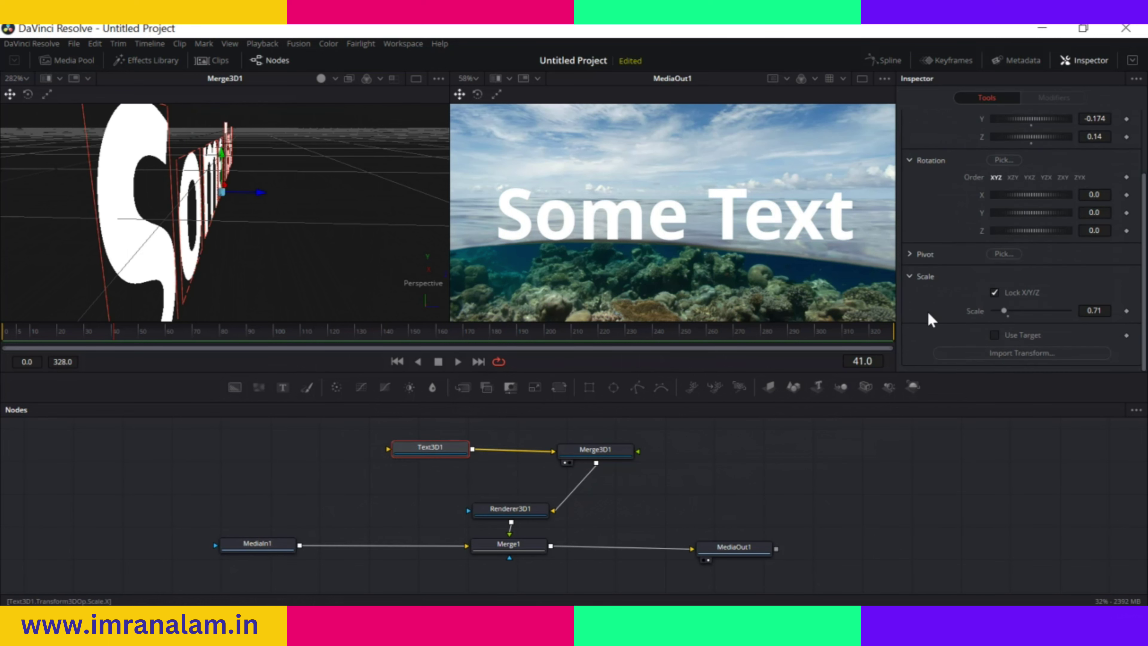
scroll(926, 312, up, 2)
click(962, 143)
scroll(963, 156, down, 5)
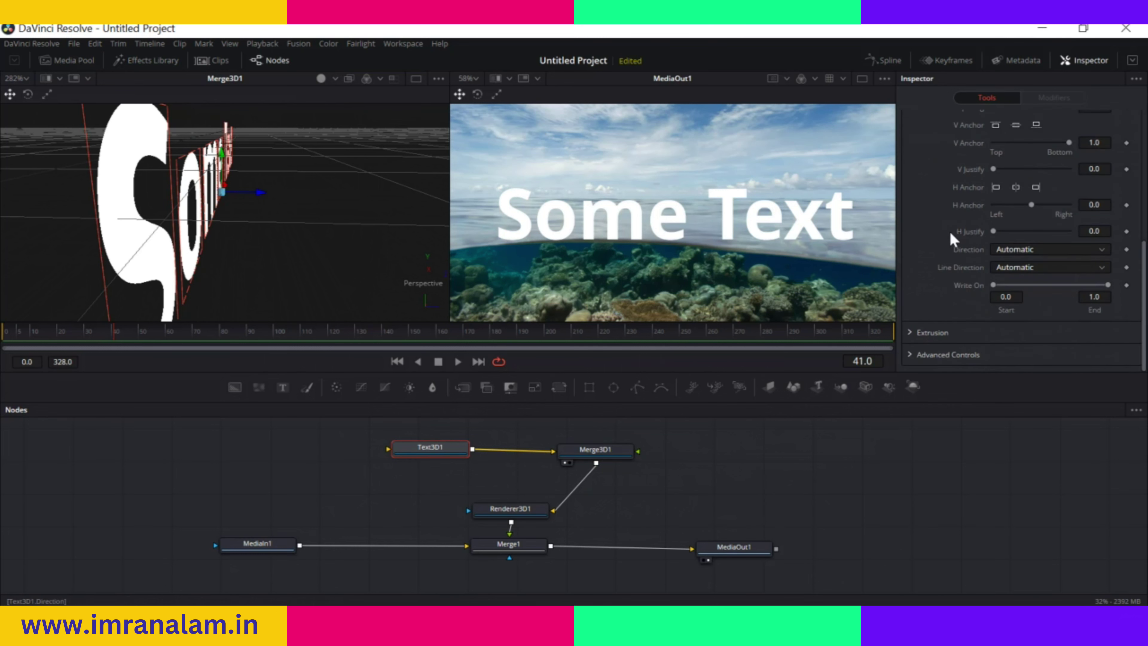
click(909, 333)
scroll(926, 308, down, 2)
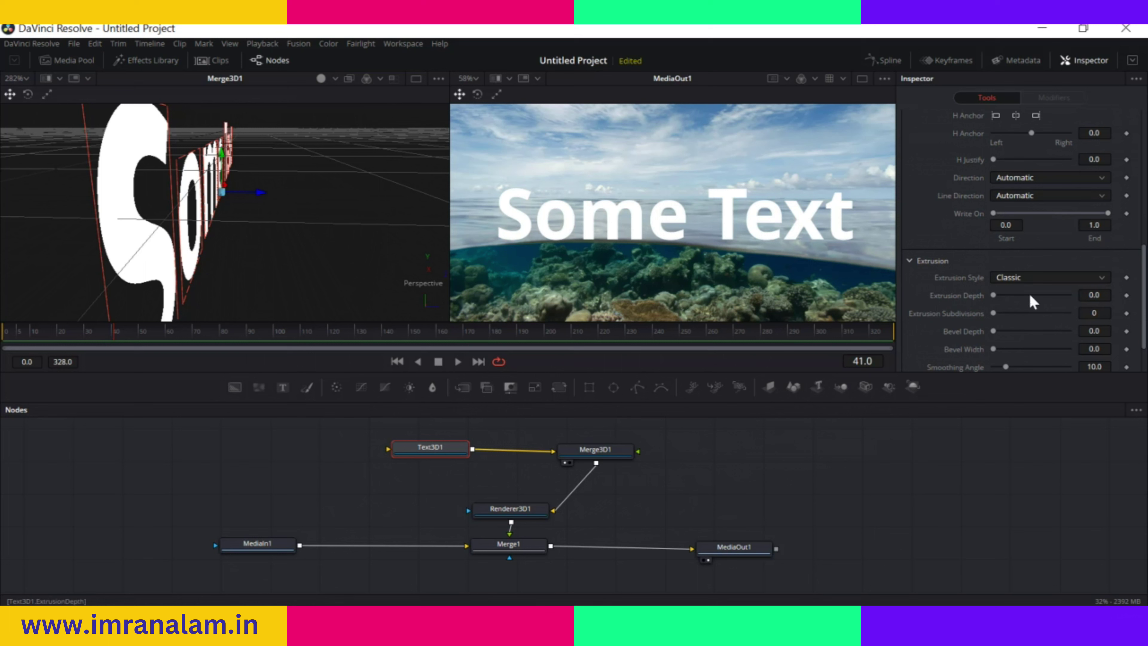
drag(994, 297, 1004, 299)
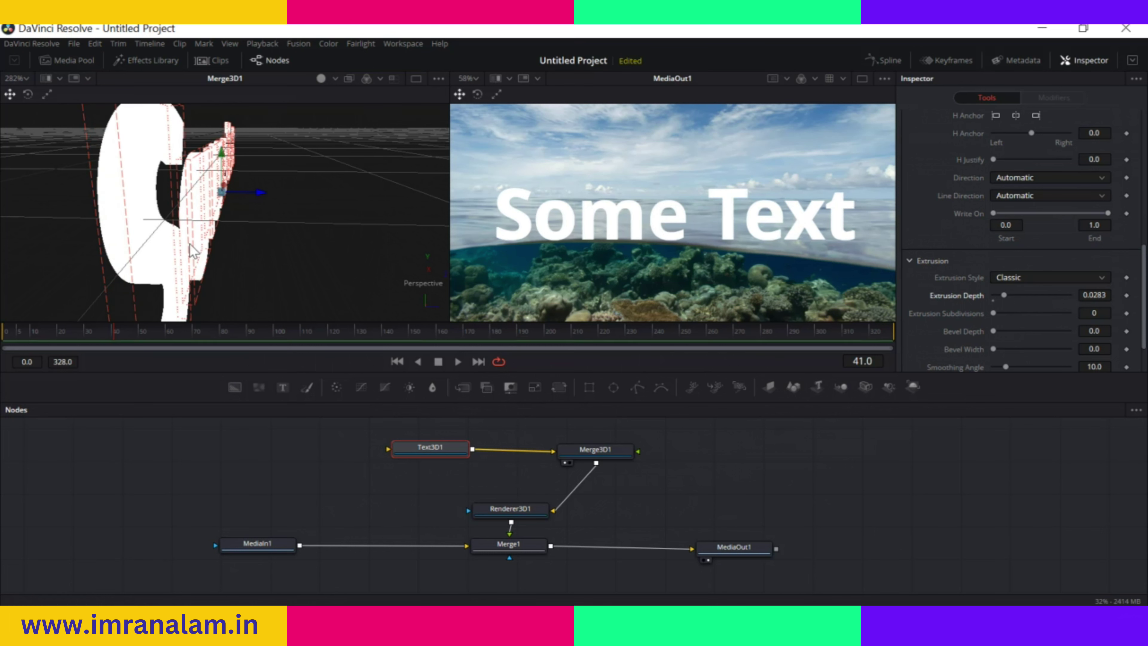
scroll(158, 245, down, 3)
mouse_move(216, 242)
mouse_down()
mouse_move(152, 246)
mouse_move(208, 252)
mouse_up()
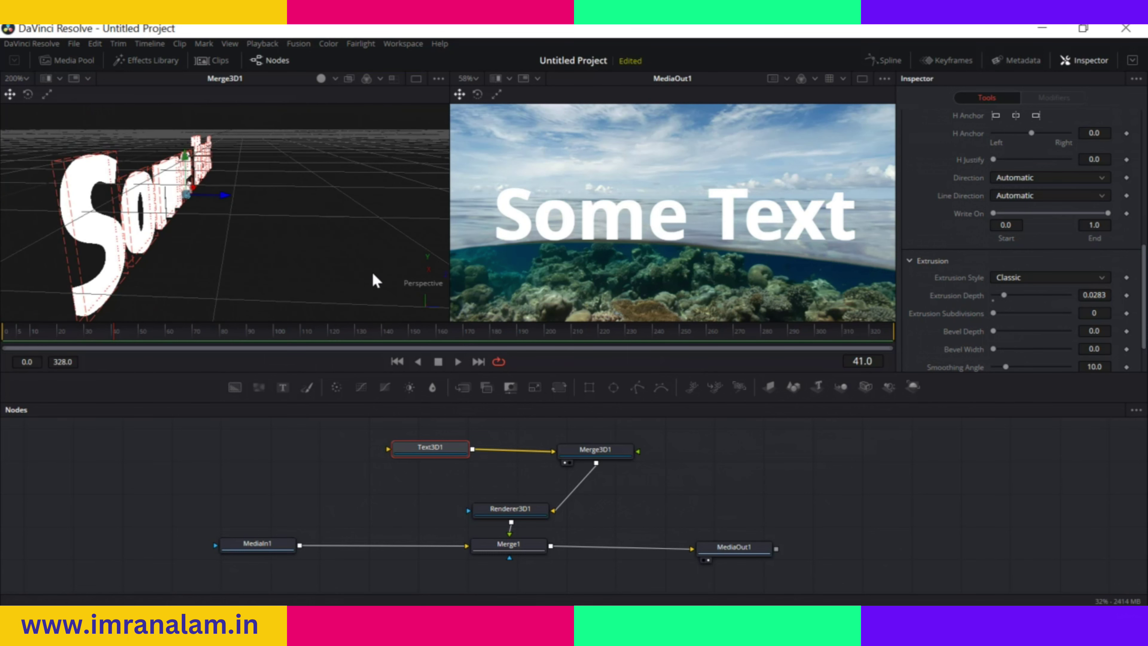
drag(375, 280, 353, 259)
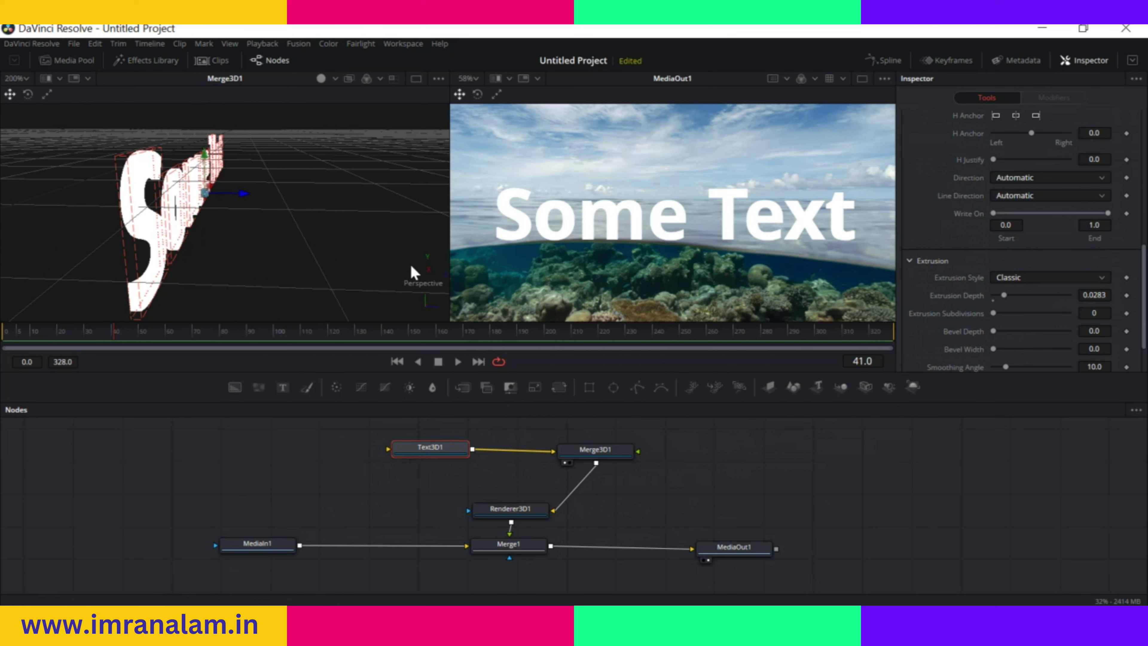
Enable both lighting and shadows in Renderer3D1
click(510, 515)
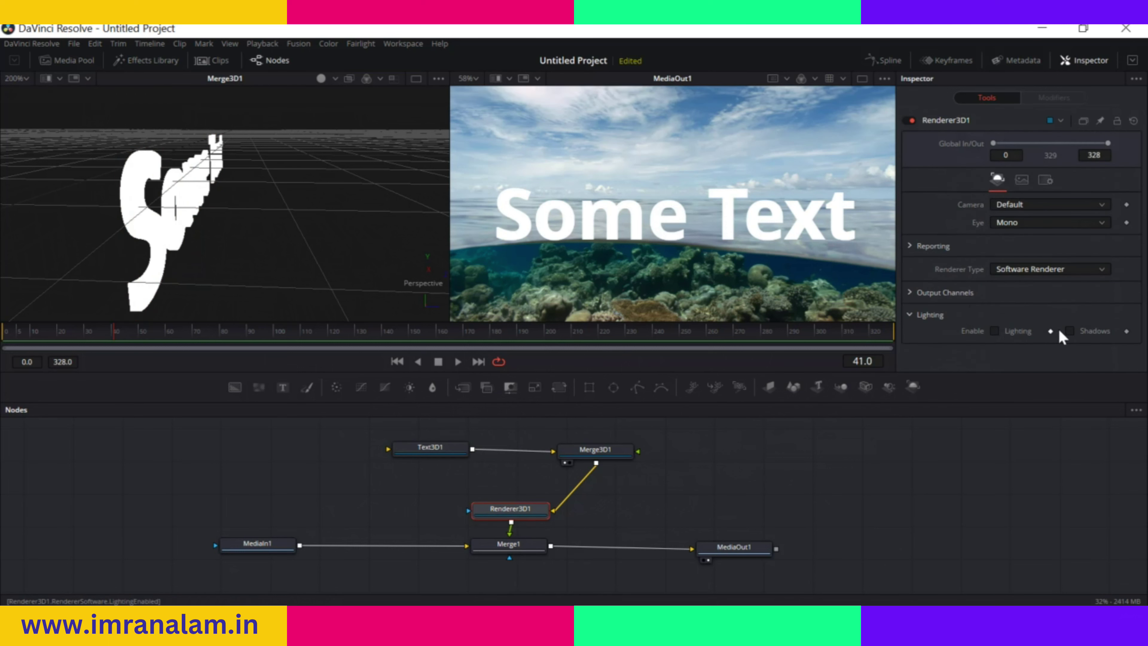
click(994, 331)
click(1070, 332)
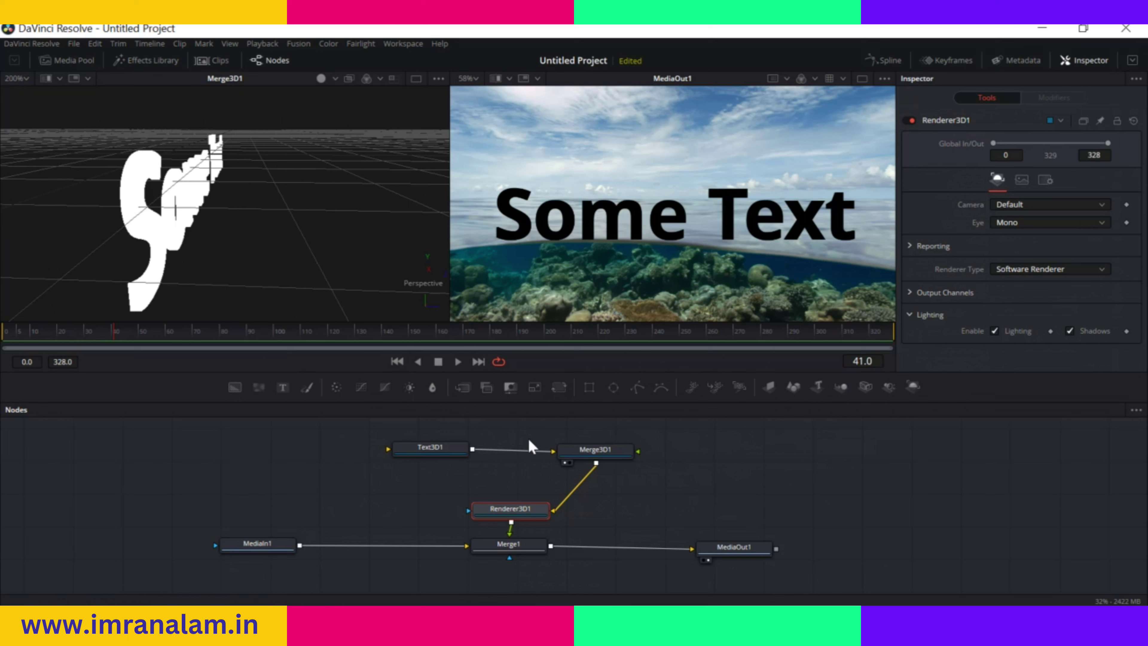
Add a directional light to the node graph, connect it to Merge3D1, and space its node slightly away from Renderer3D1
right_click(425, 486)
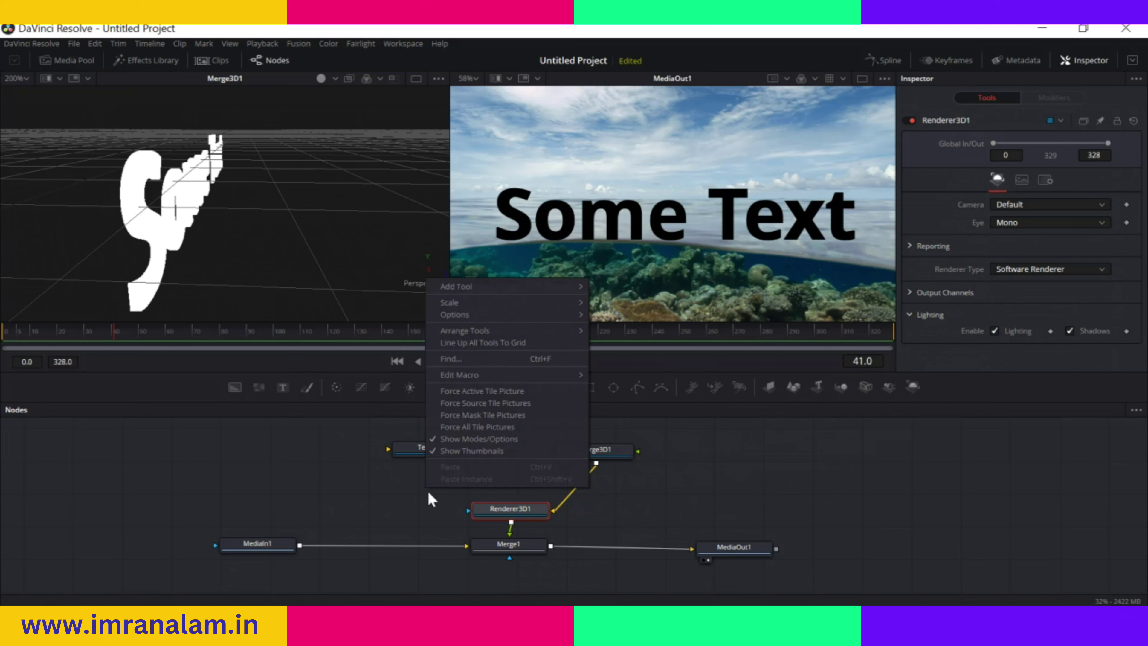
mouse_move(515, 288)
mouse_move(643, 233)
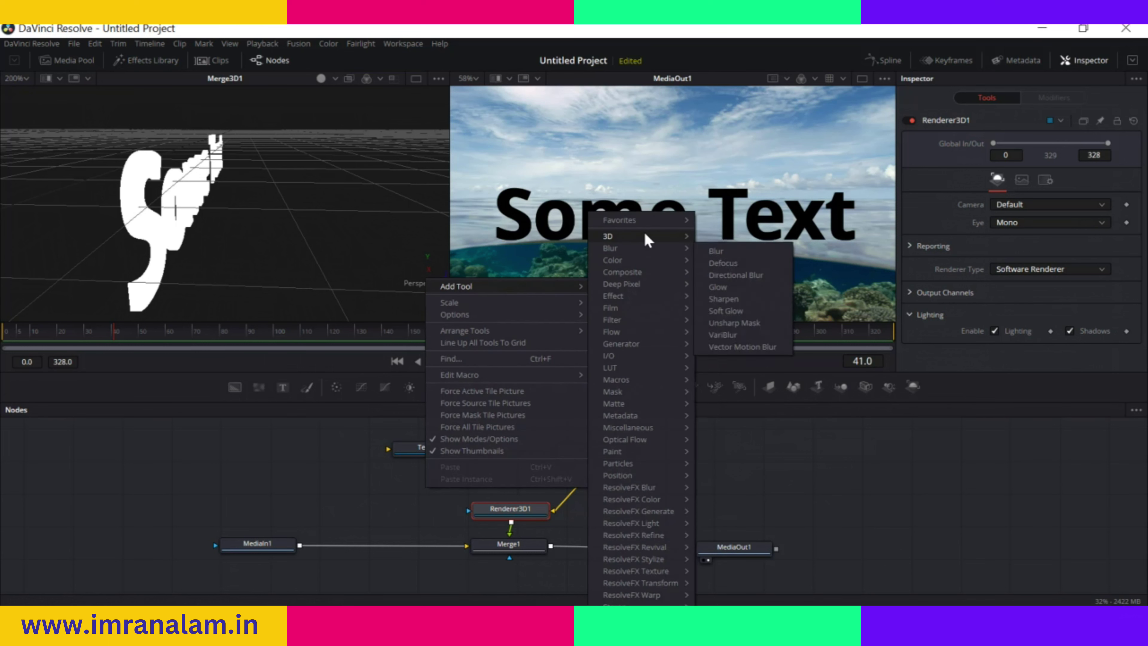
mouse_move(754, 238)
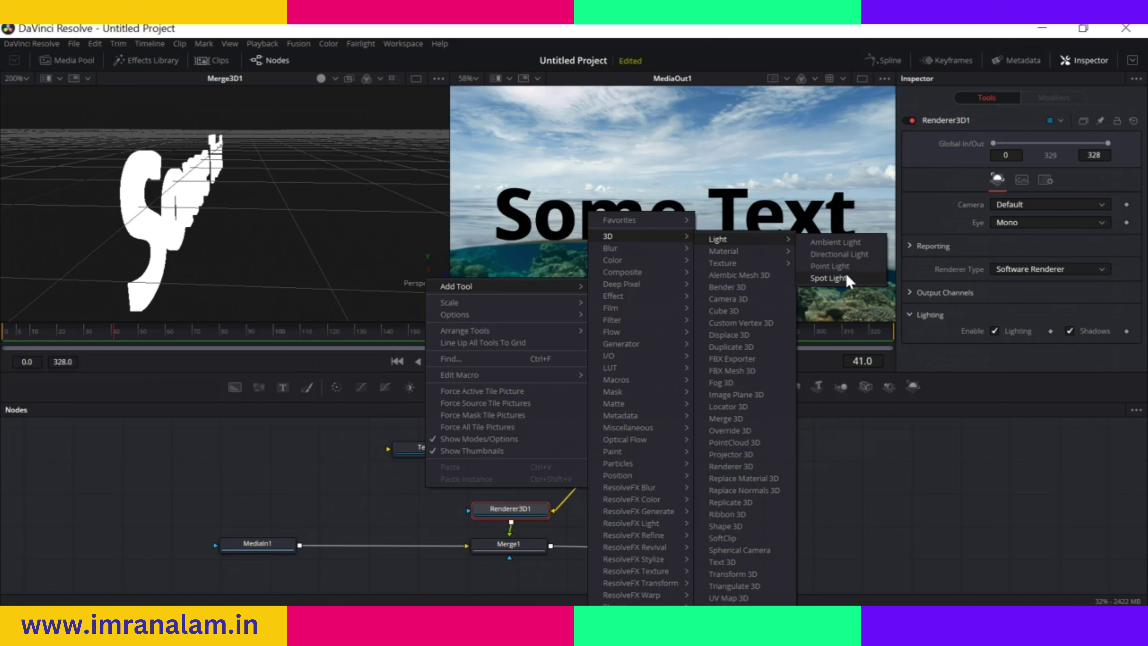
click(841, 255)
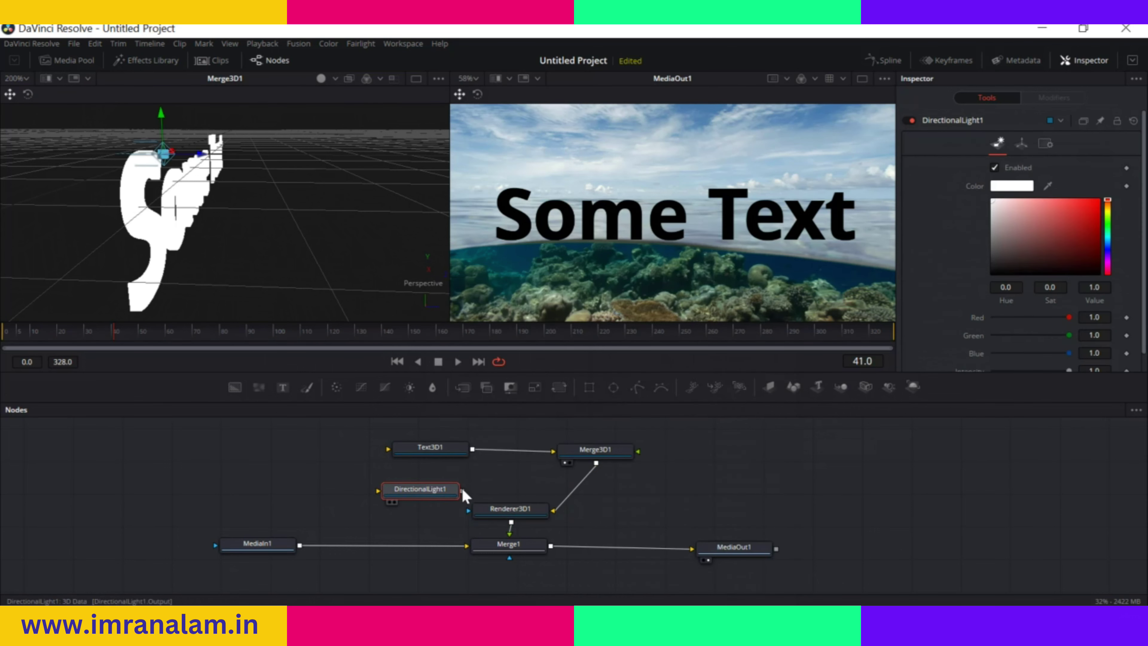
drag(462, 490, 588, 453)
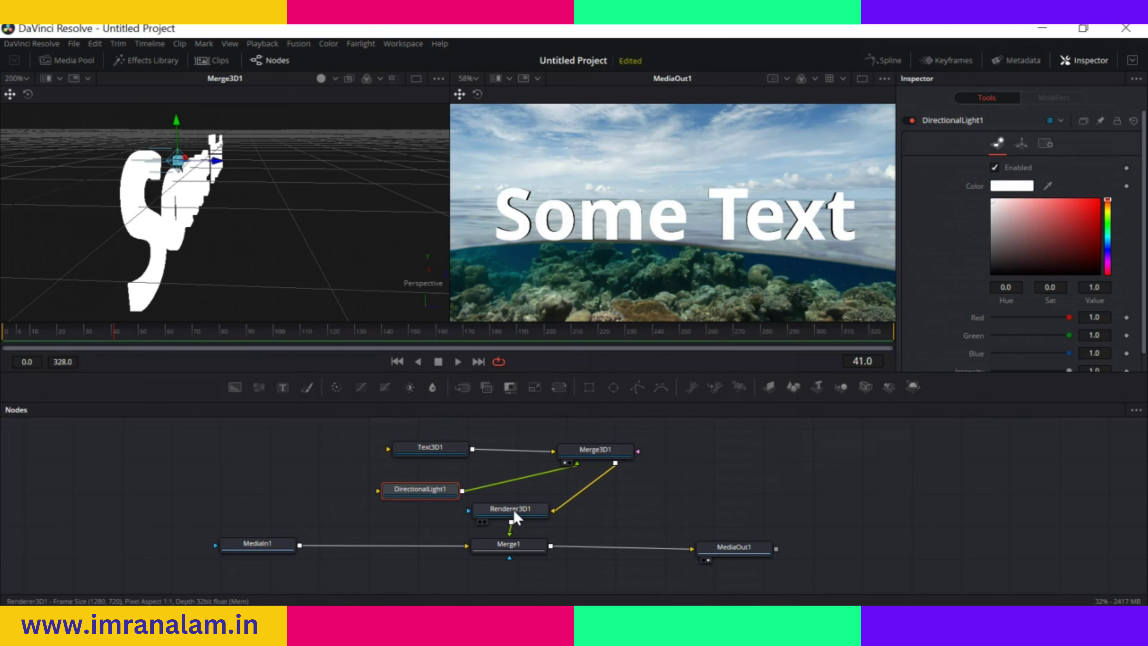
drag(433, 489, 419, 492)
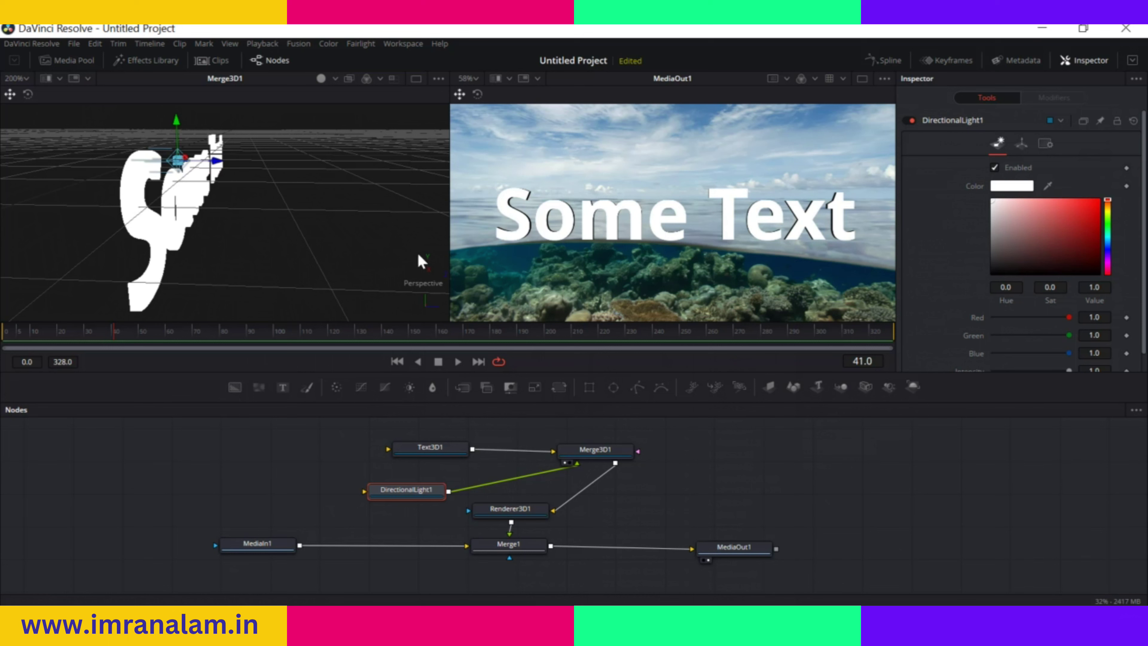
Move DirectionalLight1 to about -0.19, -0.49, 0.98 in X, Y and Z, and set its X rotation to 39.1
scroll(362, 242, down, 5)
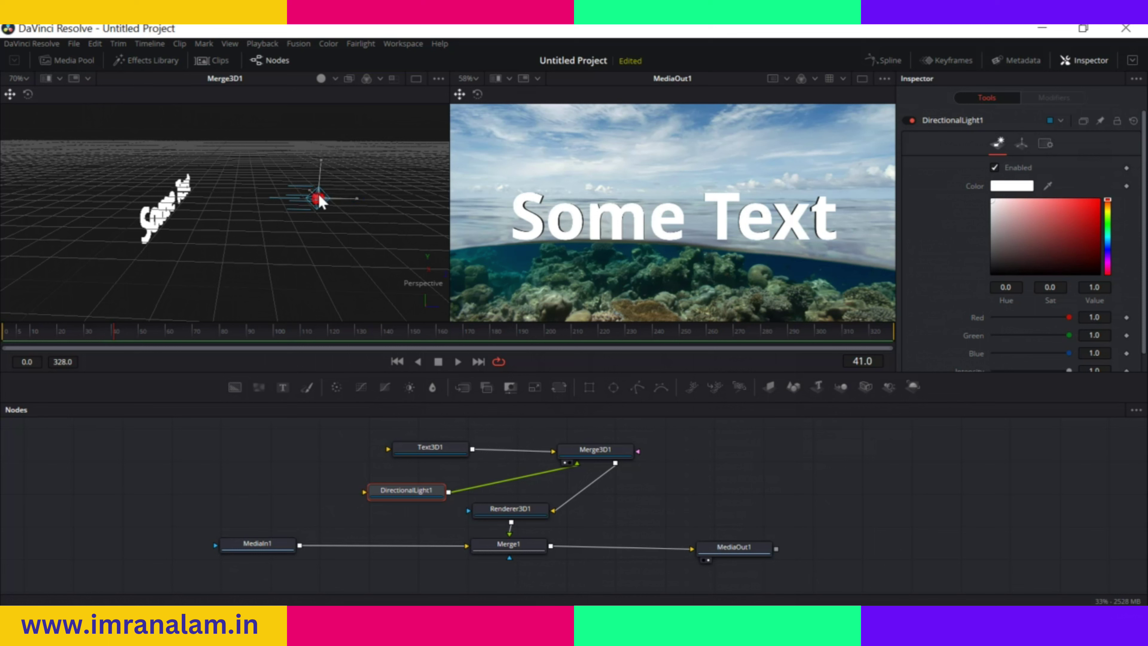
drag(319, 200, 246, 240)
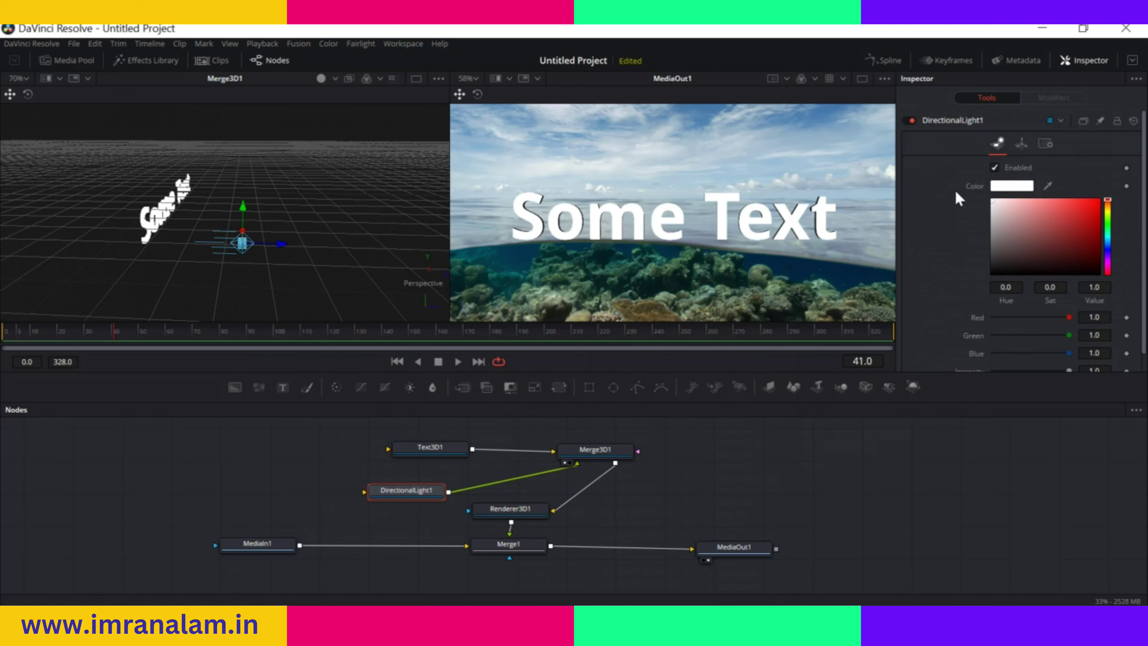
click(1025, 146)
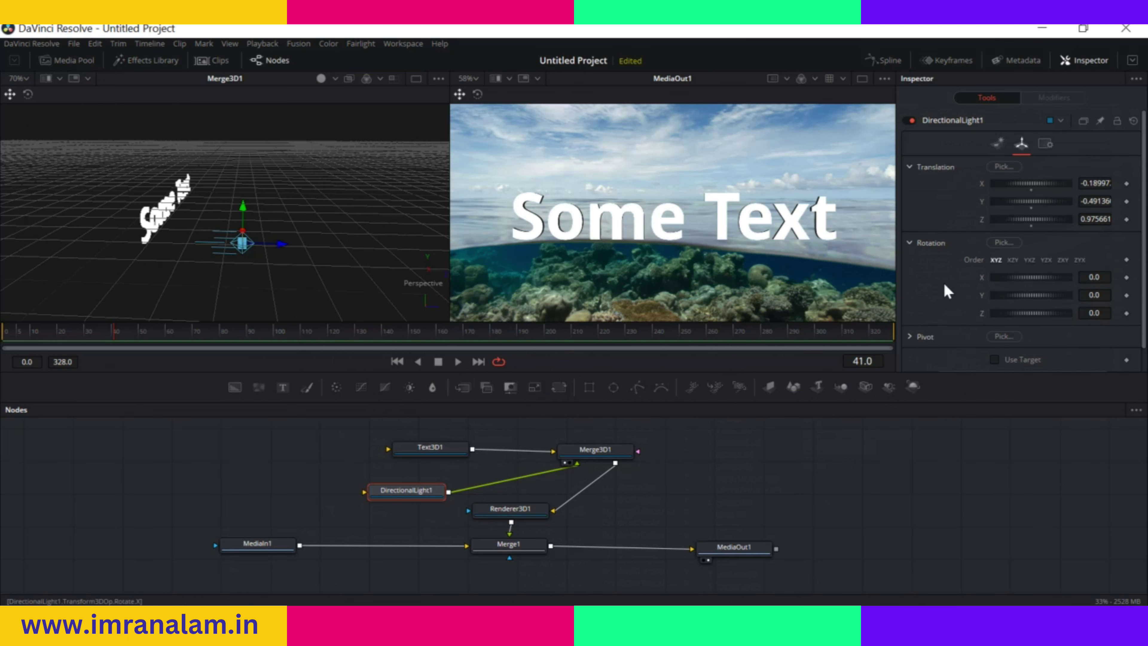
drag(1021, 255, 1030, 255)
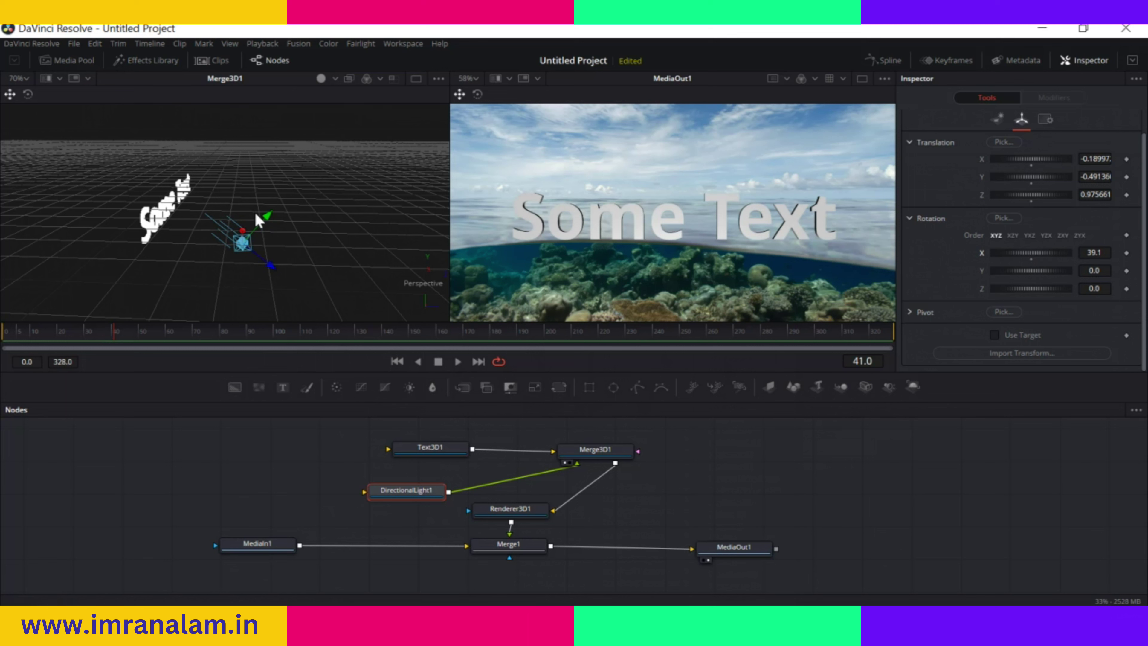
Lower DirectionalLight1 to about -1.117 in Y and 0.983 in Z, and rotate it 5.2 in Y and -41.7 in Z
drag(273, 266, 296, 298)
drag(295, 237, 268, 264)
drag(1005, 276, 1020, 302)
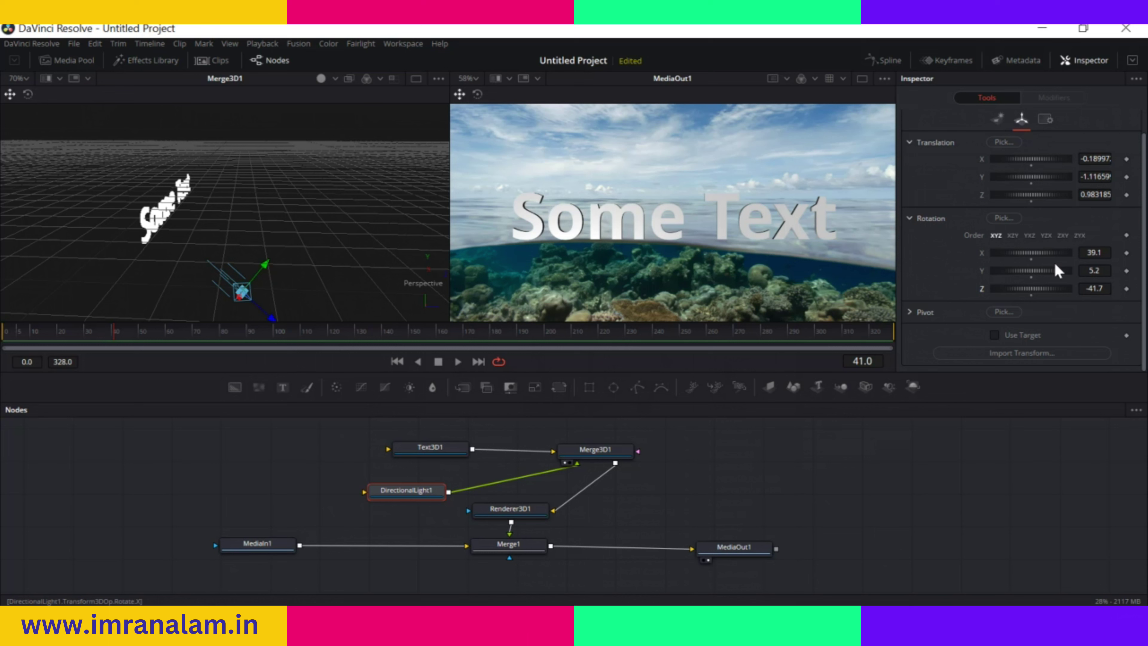
Try tinting DirectionalLight1 bright green with hue 0.28, saturation 0.891 and value 0.913, and experiment with its intensity
scroll(998, 149, up, 2)
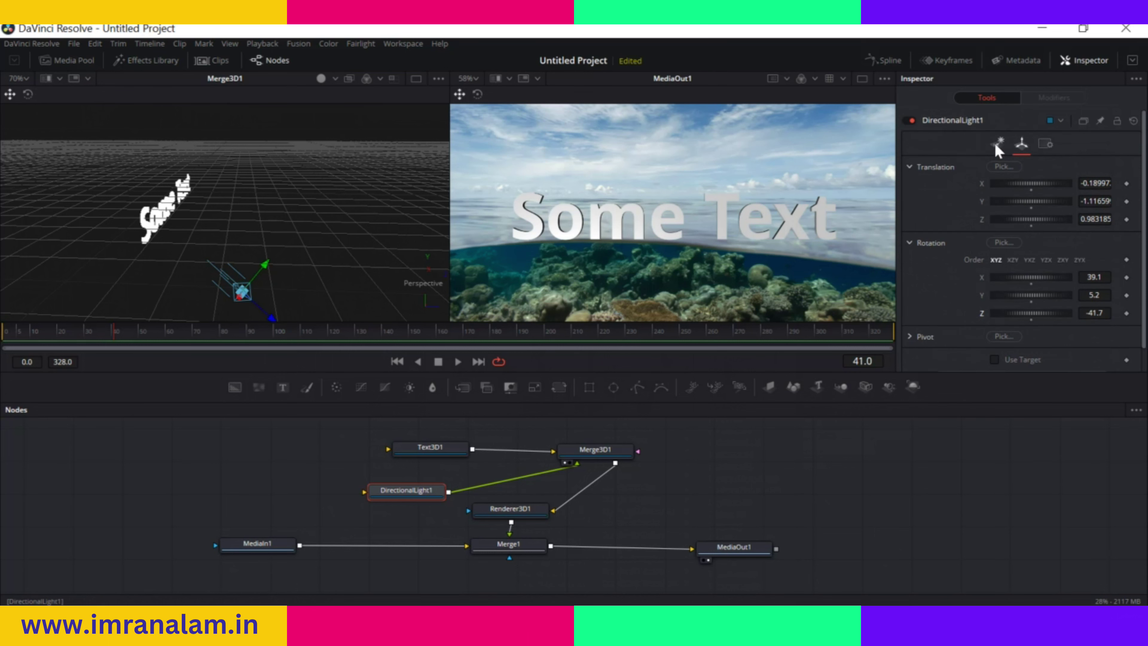
click(998, 143)
drag(1067, 220, 1088, 205)
click(1071, 212)
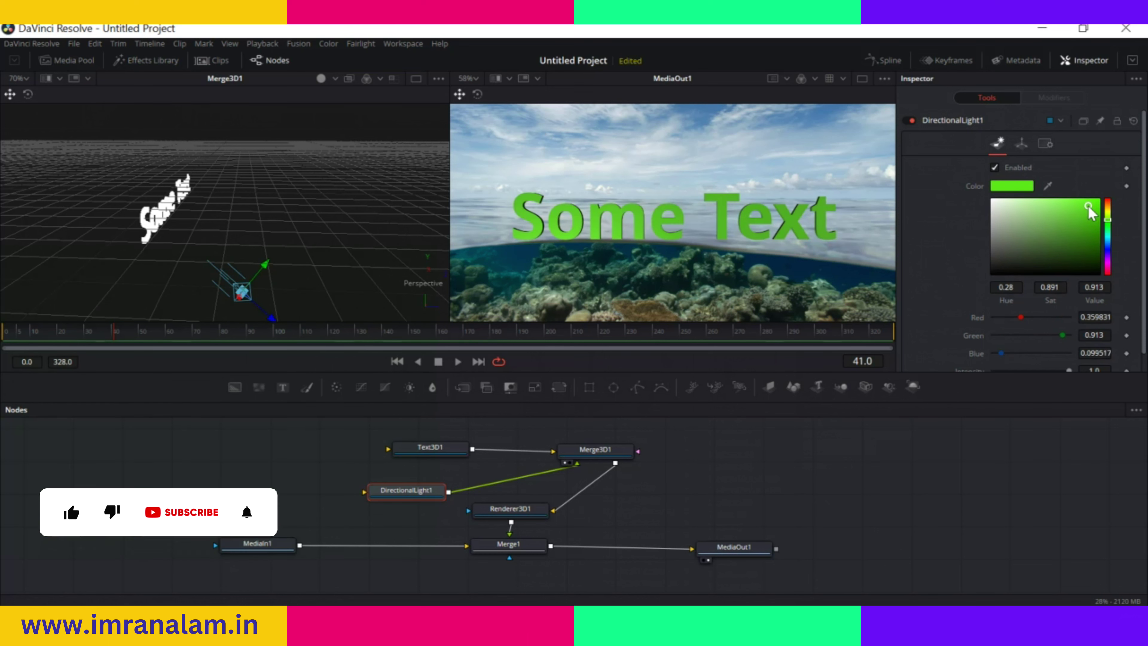
scroll(940, 306, down, 1)
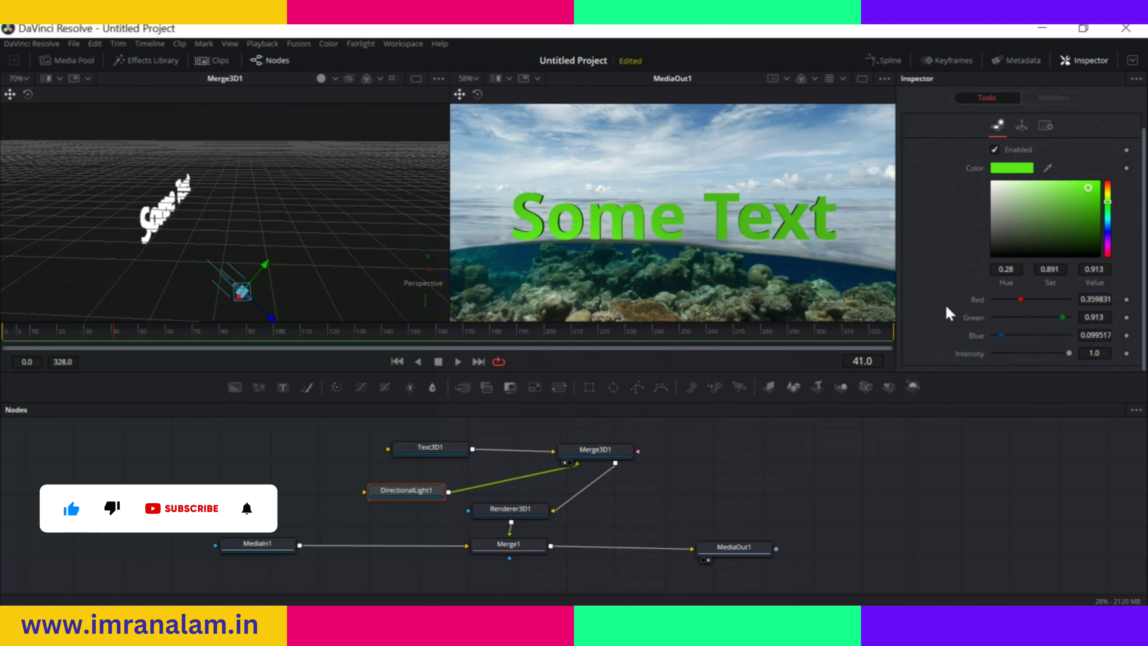
mouse_move(1051, 358)
mouse_down()
mouse_move(1020, 357)
mouse_move(1055, 367)
mouse_up()
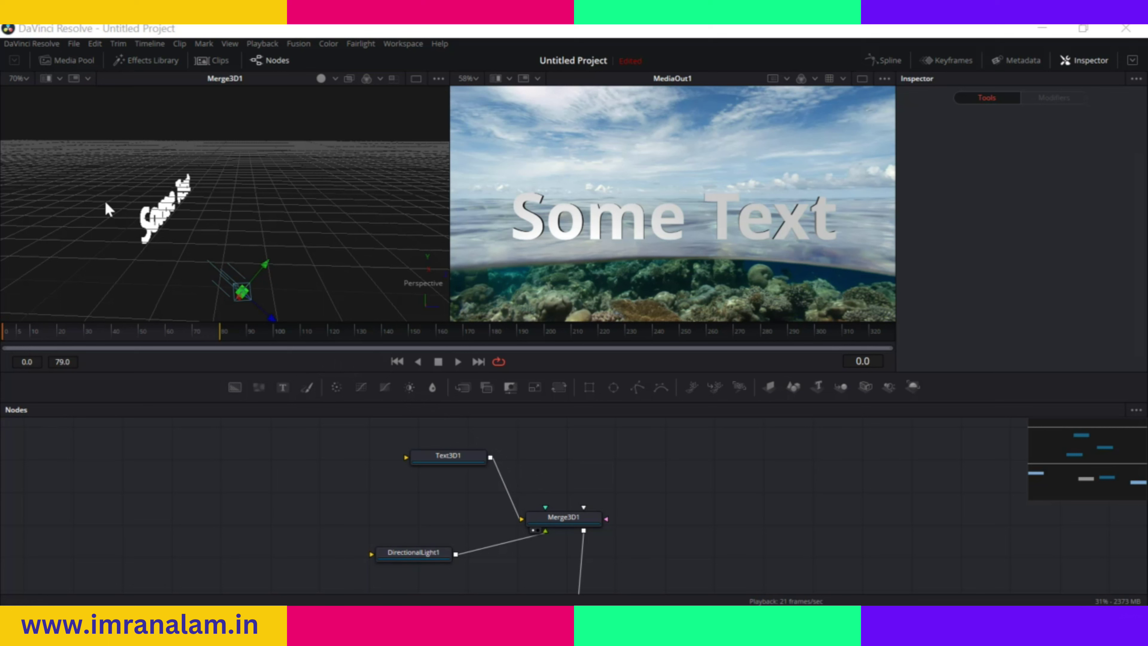
Add a second directional light to the node graph and connect it to Merge3D1
right_click(407, 525)
mouse_move(474, 311)
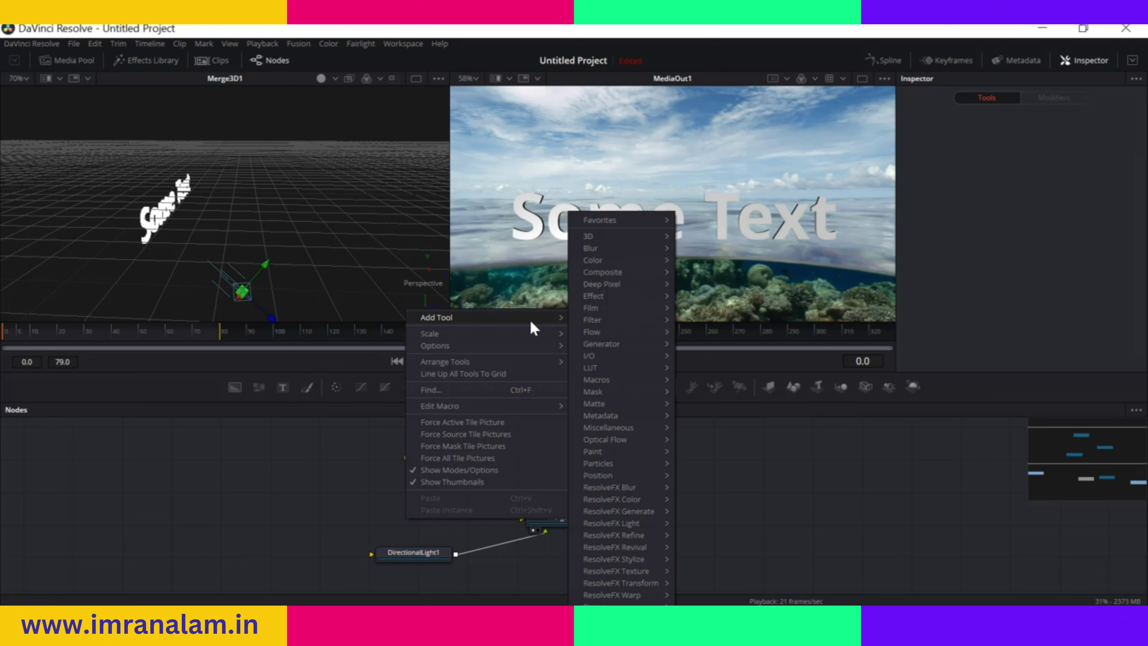
mouse_move(633, 236)
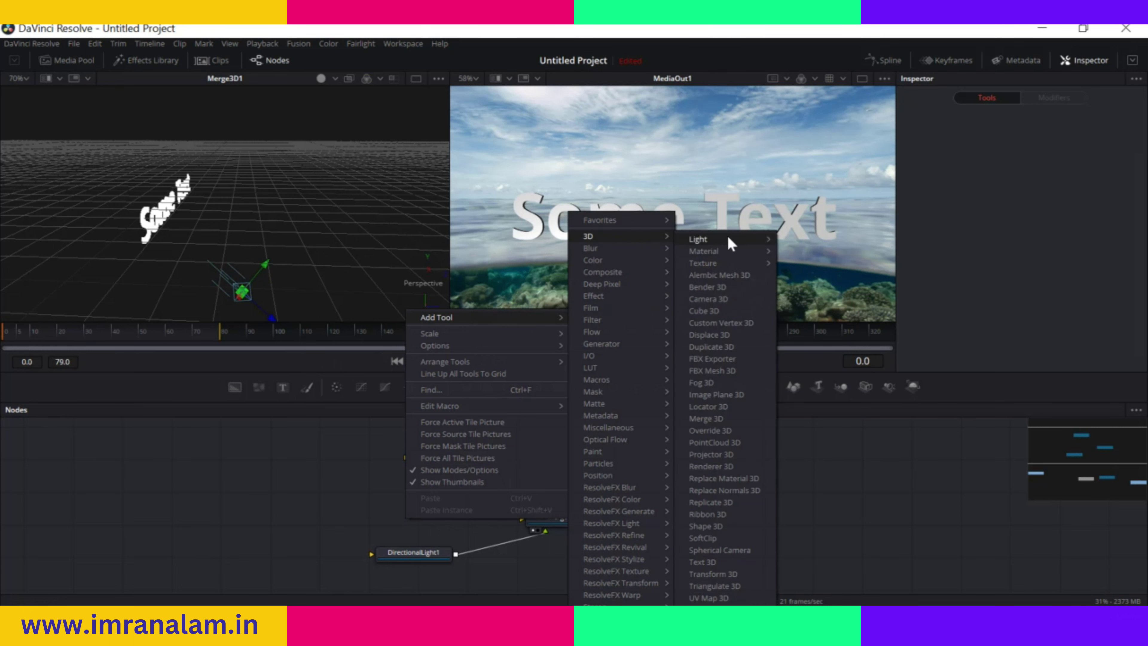
mouse_move(728, 238)
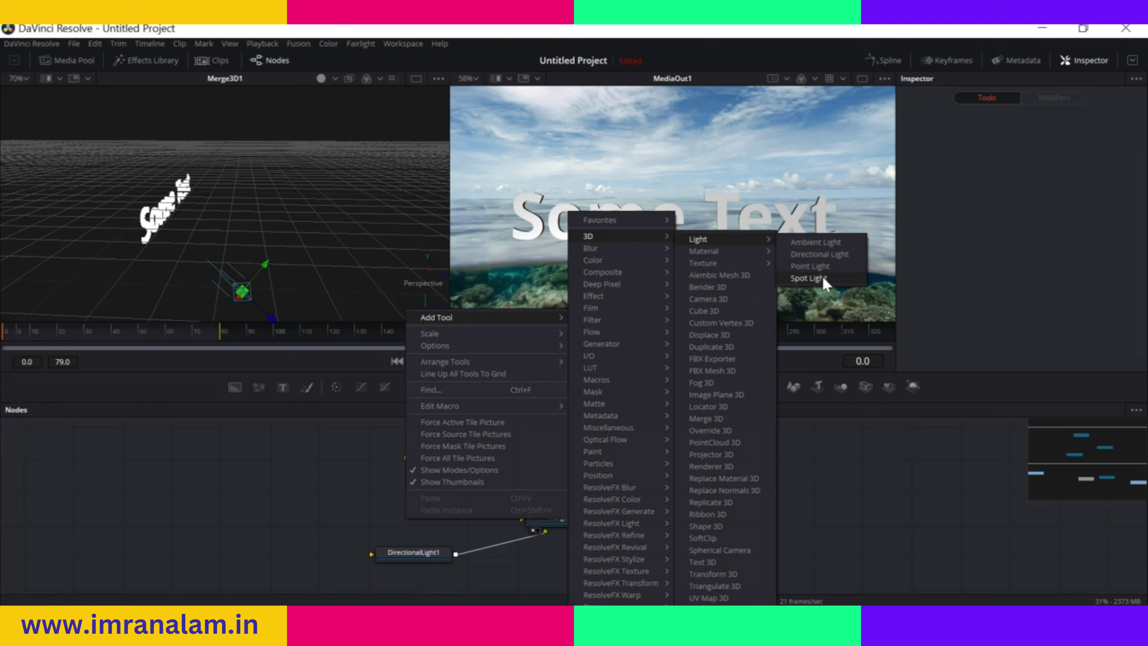
click(839, 253)
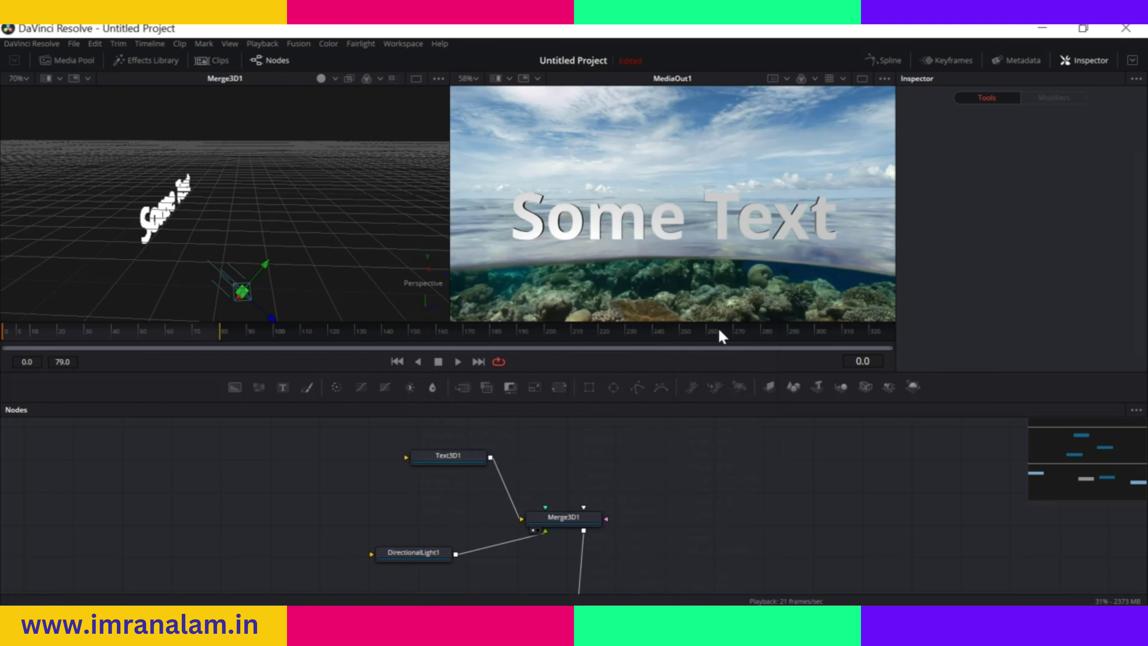
drag(367, 558, 570, 525)
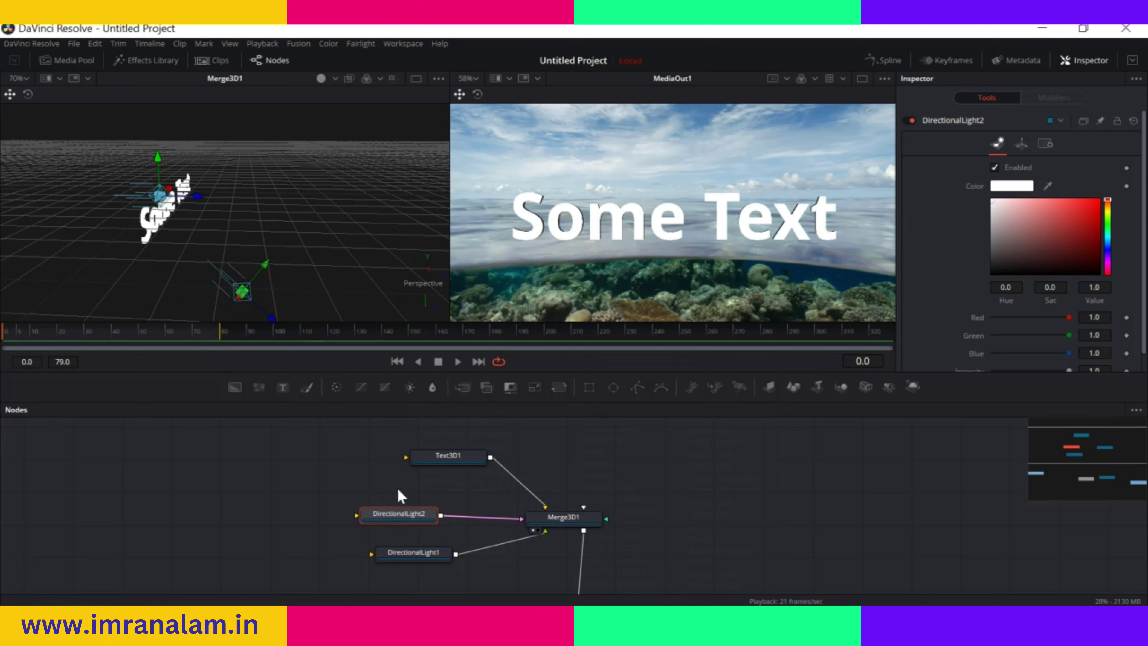
Move DirectionalLight2 away from the text to about -0.248, -0.597, -1.282 in X, Y and Z
click(408, 561)
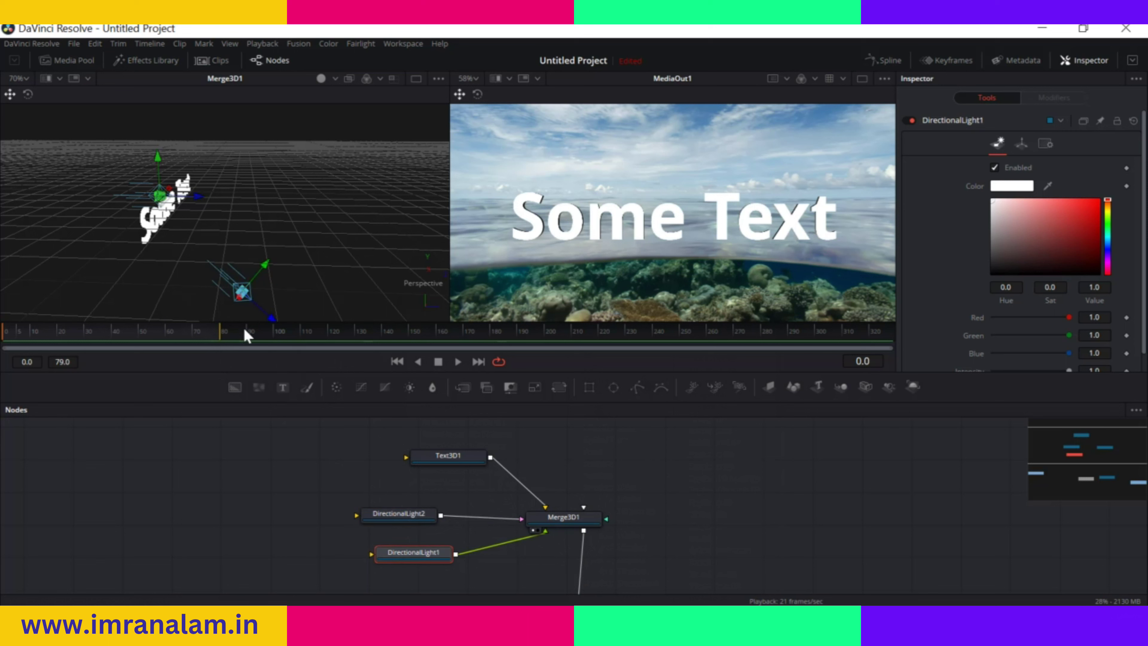
click(398, 512)
drag(159, 199, 43, 254)
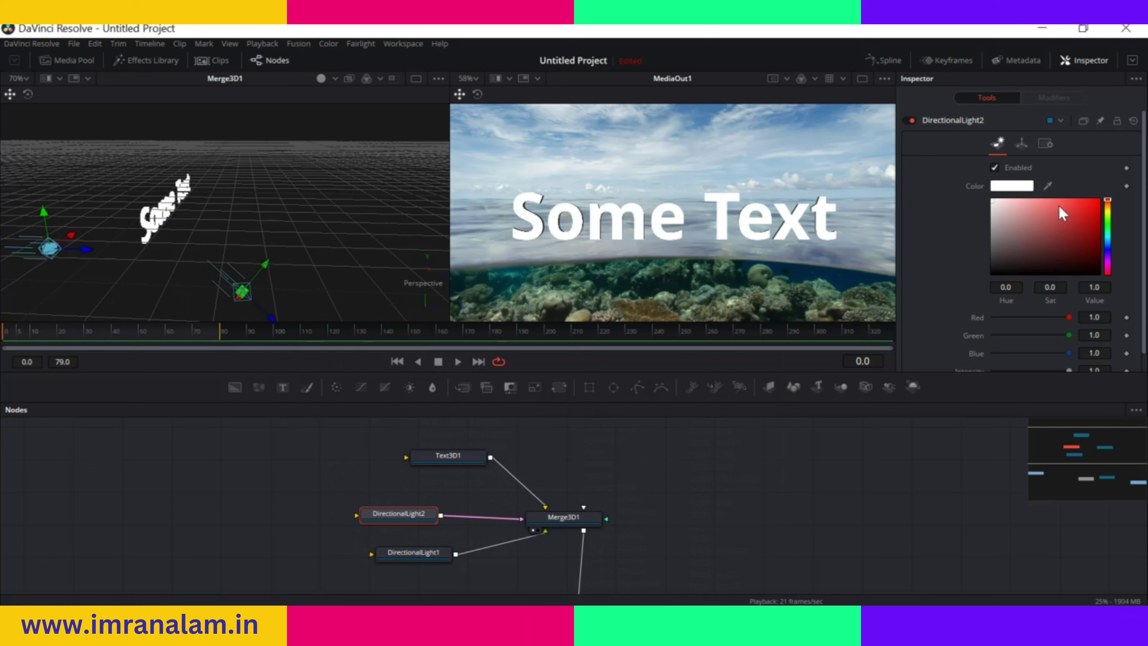
Colour DirectionalLight2 pure red and set its X rotation to 86.1
drag(1063, 213, 1100, 200)
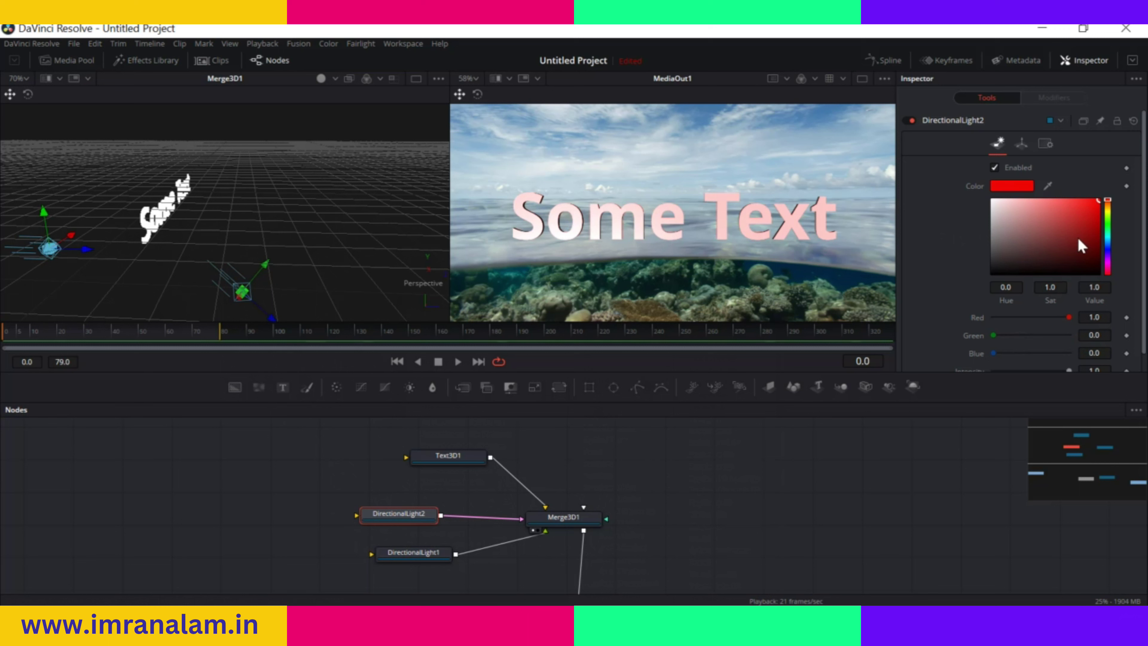
click(1024, 143)
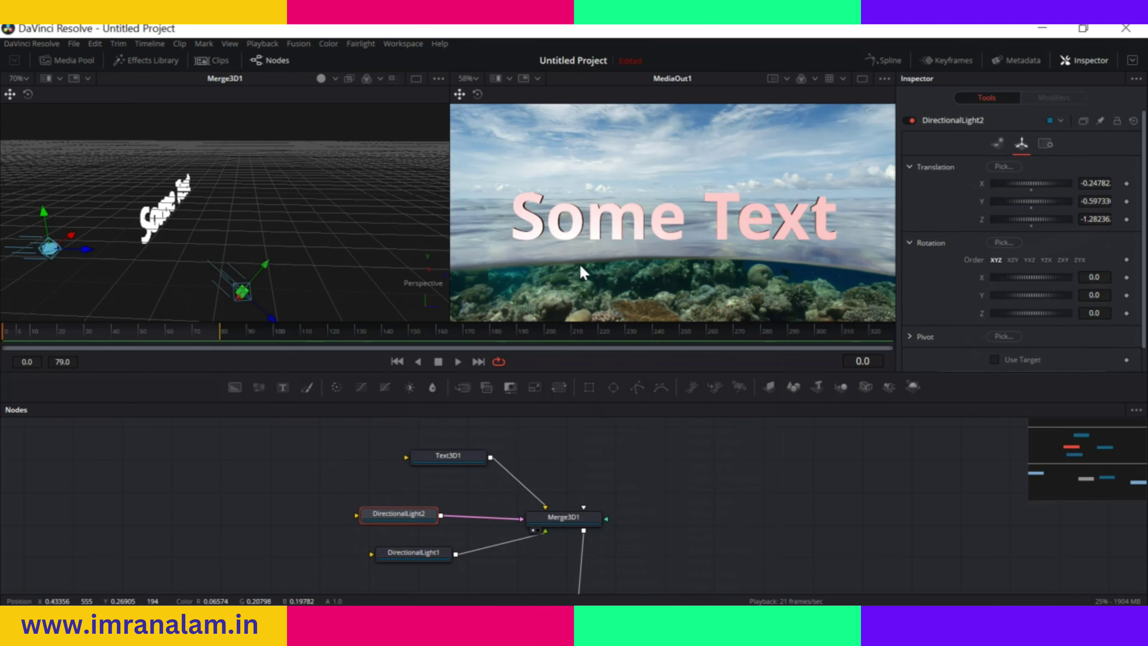
mouse_move(1039, 275)
mouse_down()
mouse_move(1014, 274)
mouse_move(1045, 287)
mouse_up()
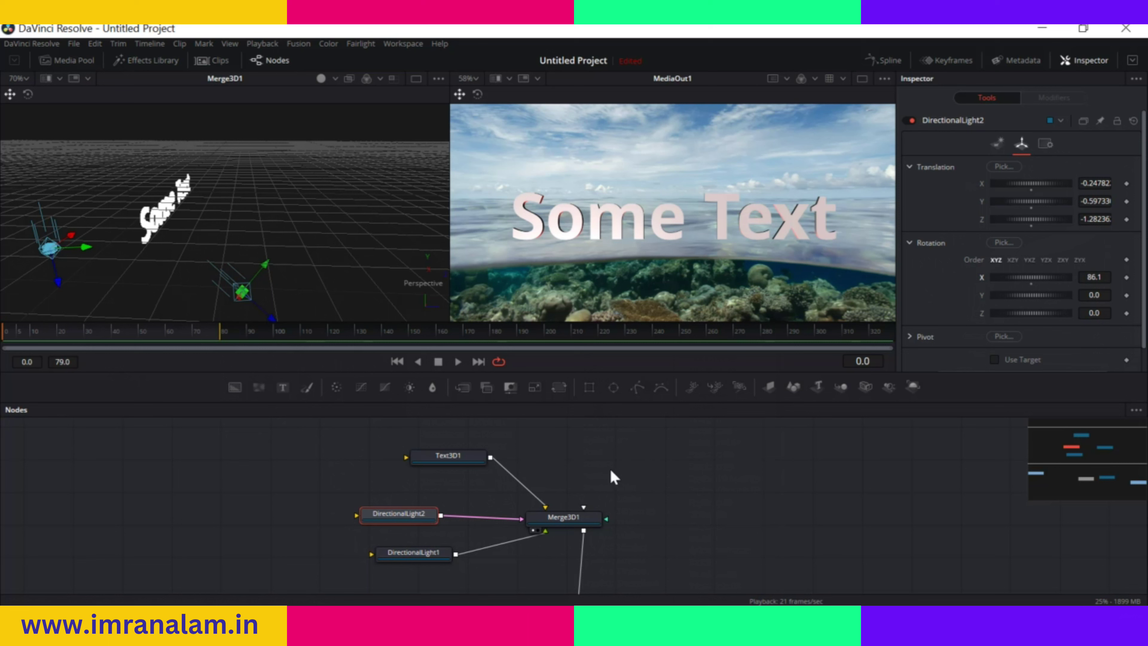
Add a 3D Spot Light to the node graph, connect it to Merge3D1 and place its node just above the merge
right_click(556, 467)
mouse_move(611, 279)
mouse_move(633, 261)
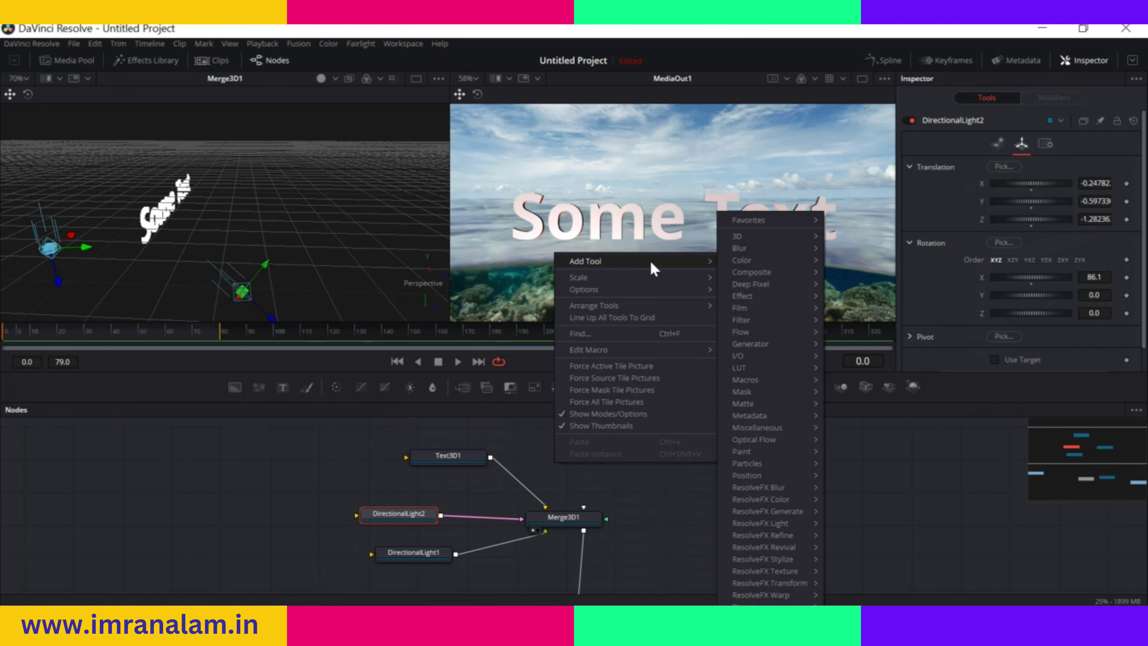
mouse_move(805, 236)
mouse_move(896, 248)
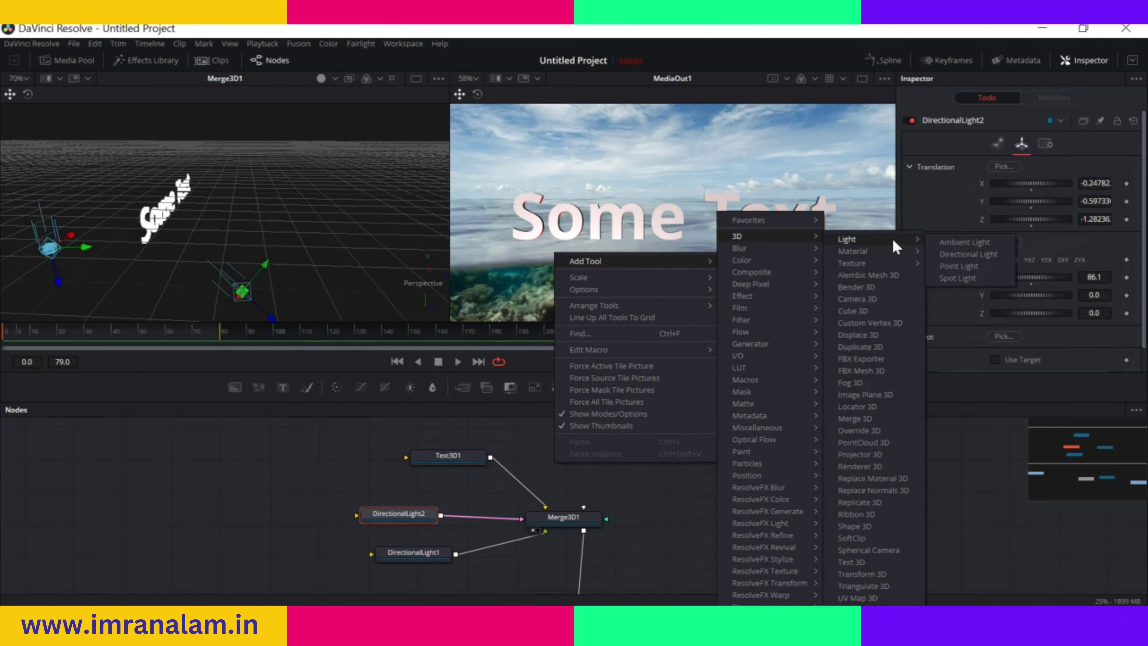
click(971, 281)
drag(569, 464, 637, 456)
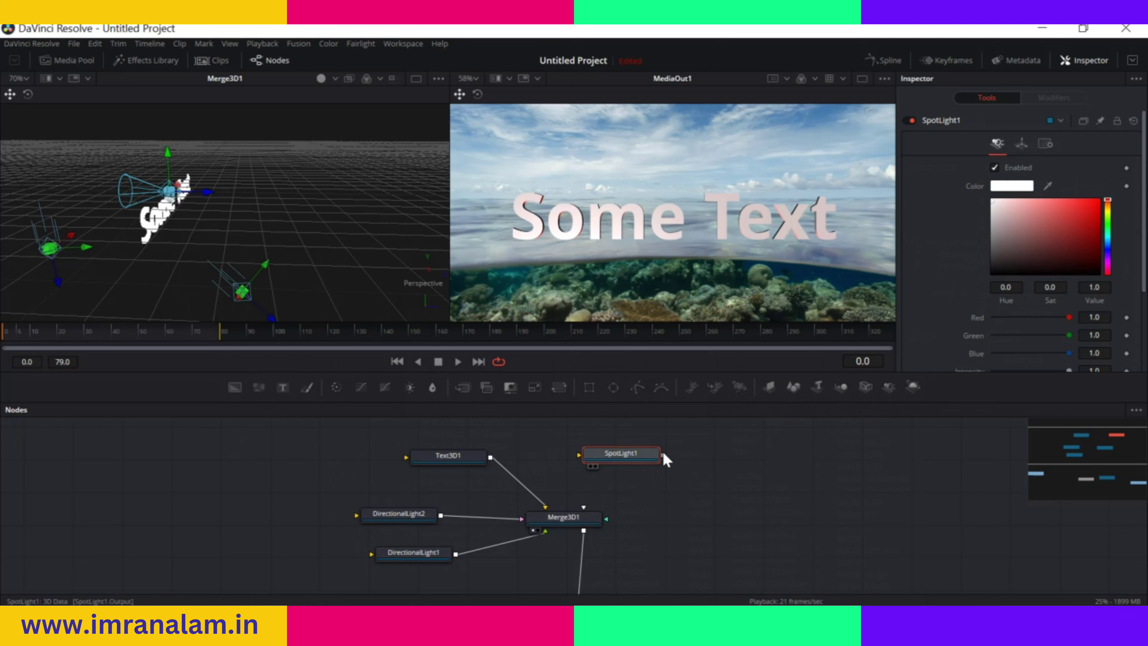
drag(663, 455, 564, 513)
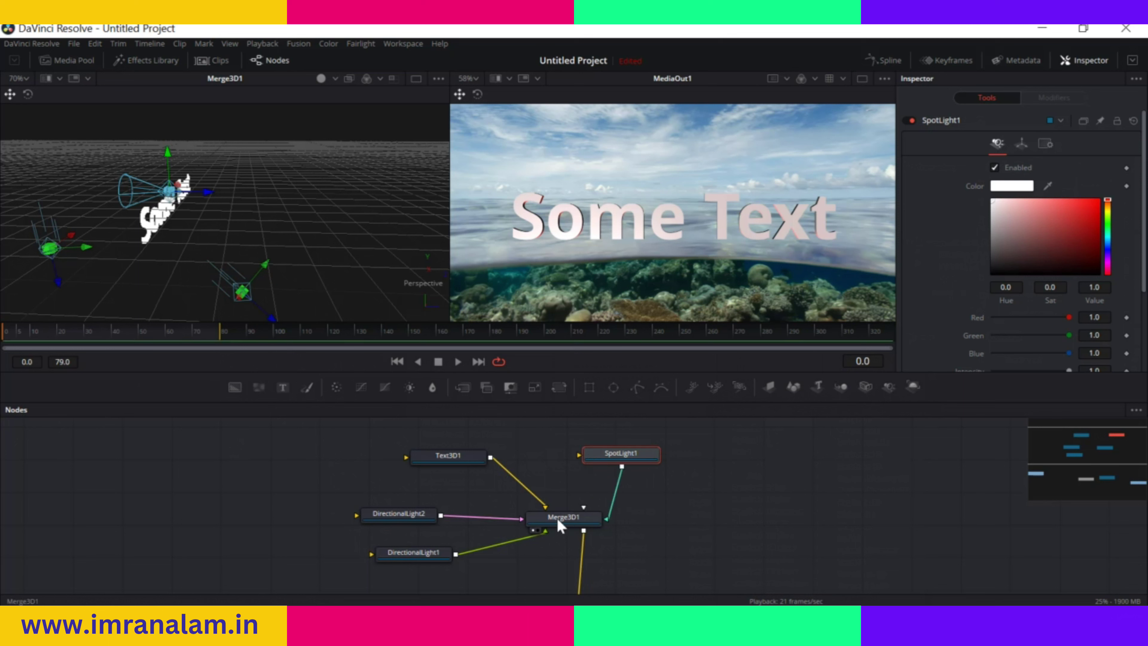
drag(613, 457, 588, 463)
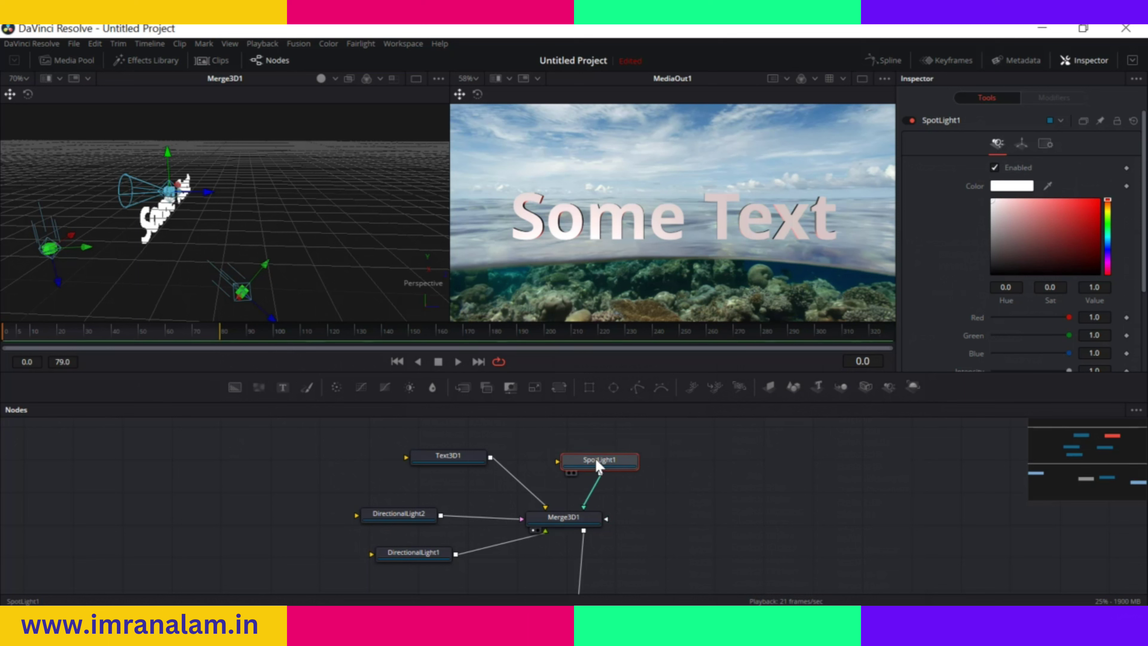
Move SpotLight1 in front of the text to about 0.061, -0.101, 1.332 and colour it yellow-green with hue 0.216 and full saturation
drag(178, 192, 299, 210)
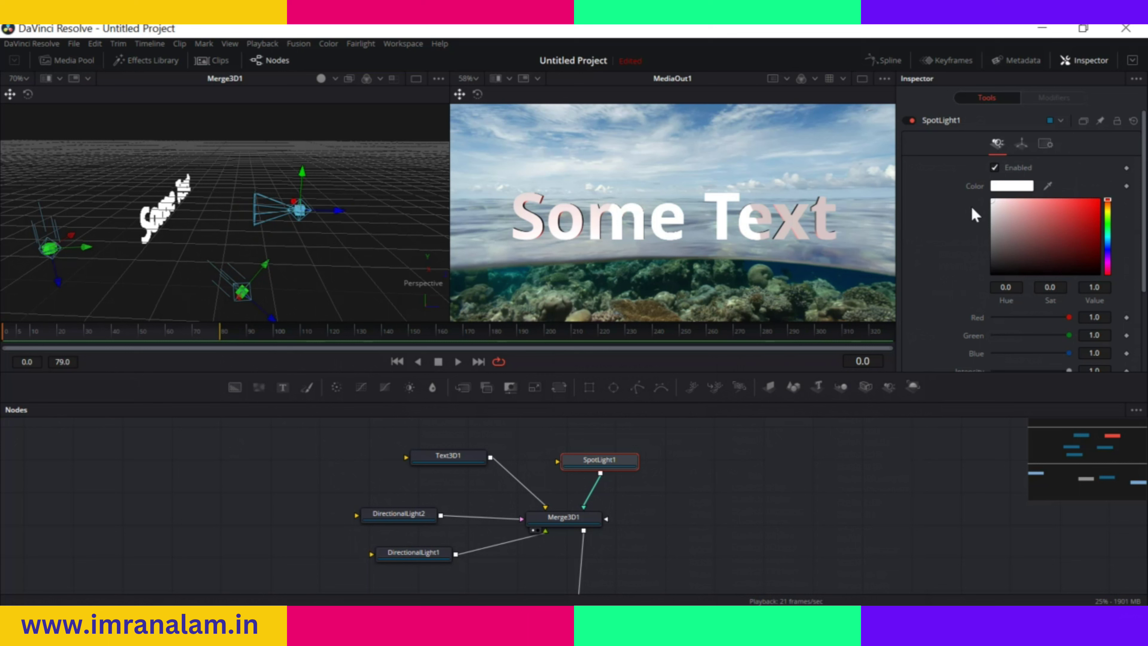
drag(1108, 220, 1103, 197)
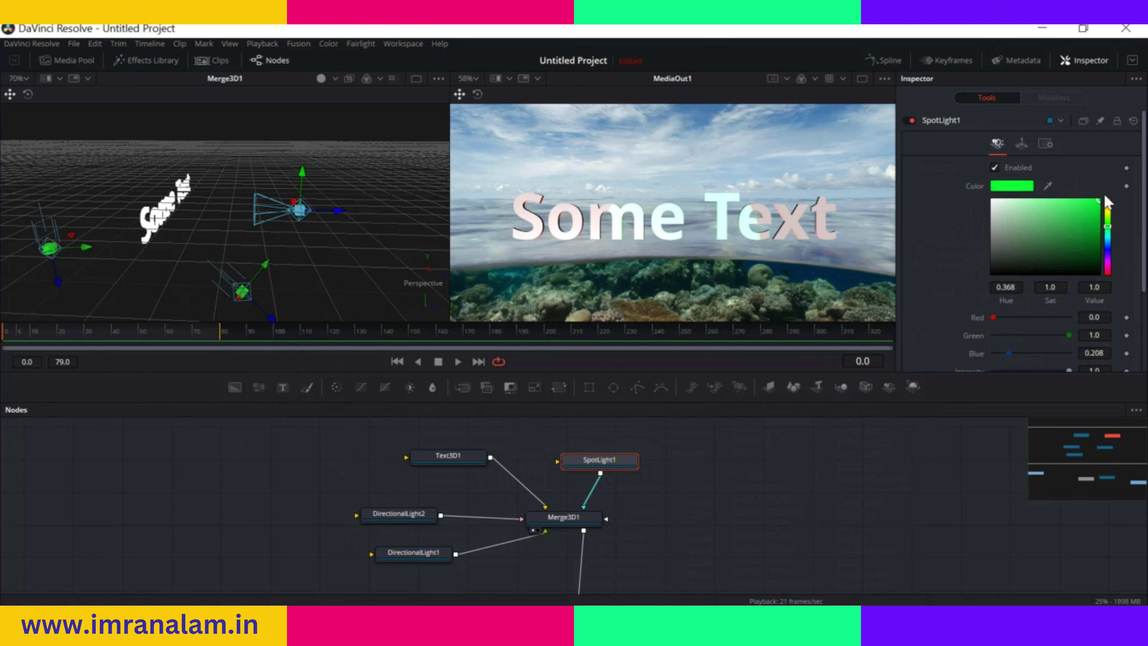
mouse_move(1107, 234)
mouse_down()
mouse_move(1108, 273)
mouse_move(1120, 215)
mouse_up()
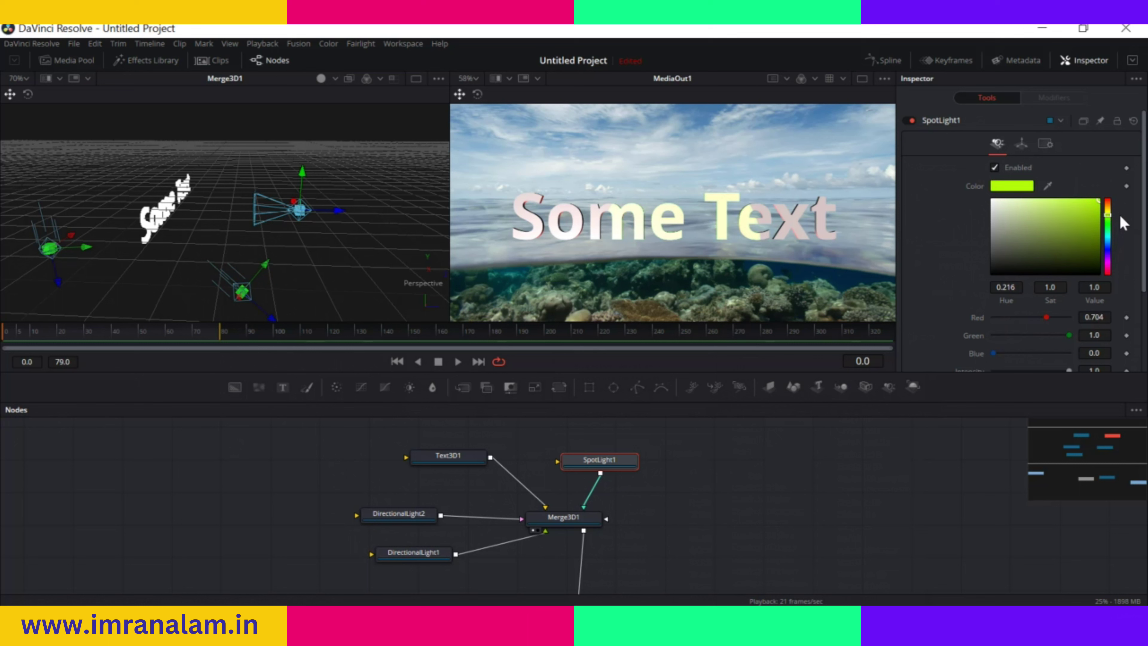
mouse_move(298, 218)
mouse_down()
mouse_move(301, 204)
mouse_move(283, 205)
mouse_up()
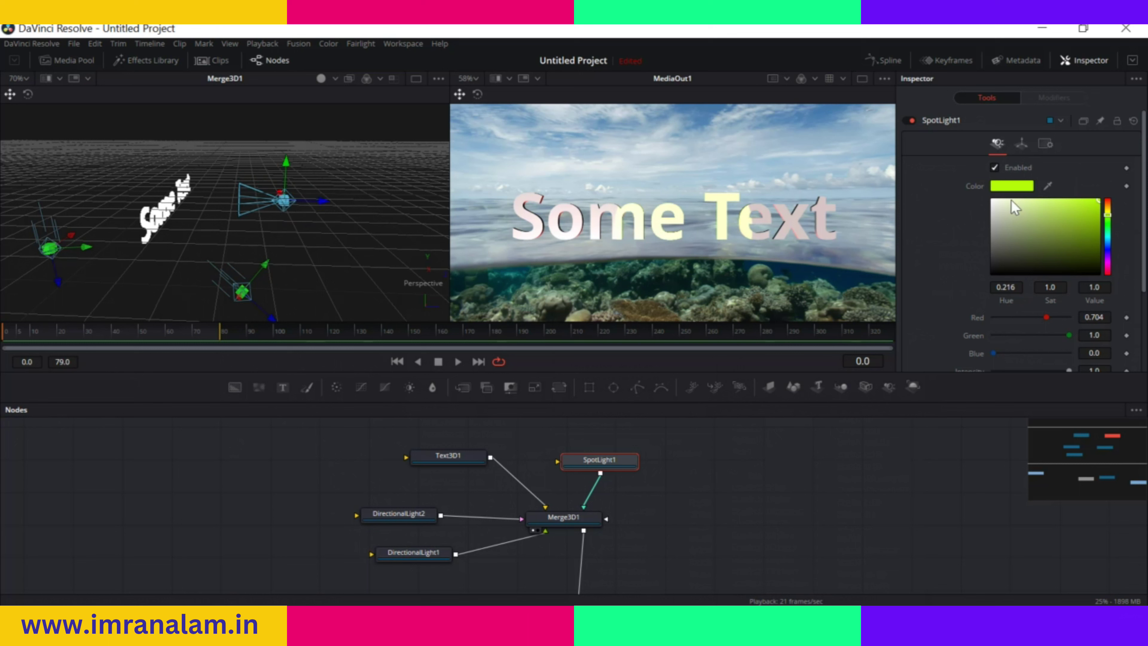
Keyframe SpotLight1's Y rotation from 93.9 at frame 0 to -107.0 at frame 80, and play back the light sweep
click(1022, 144)
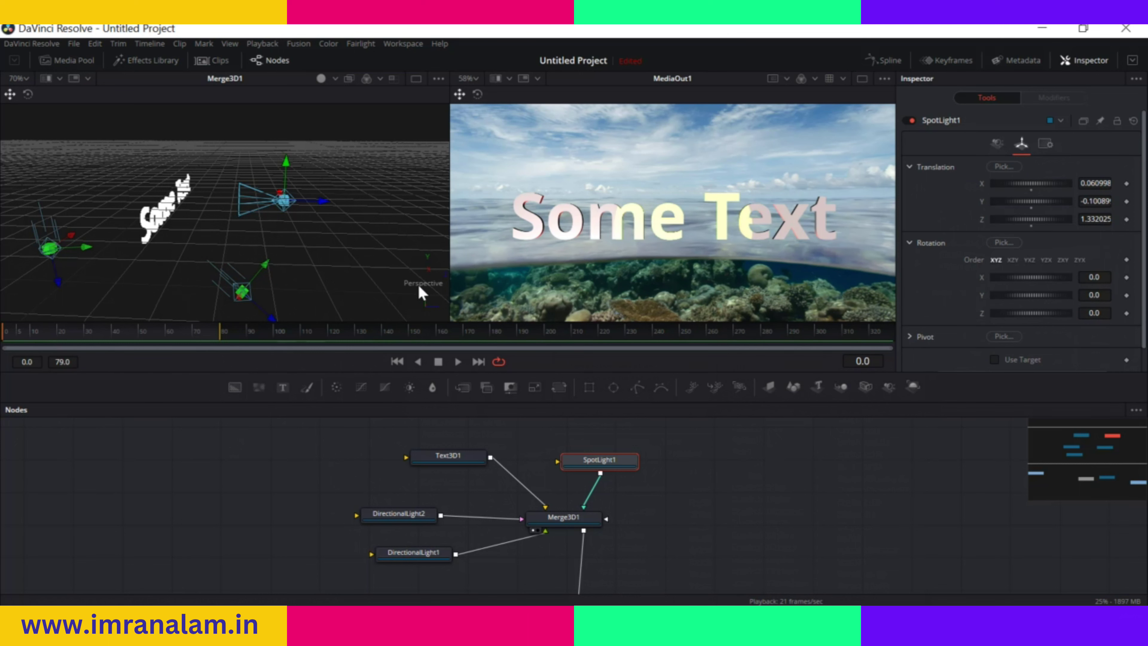
drag(1040, 277, 1058, 303)
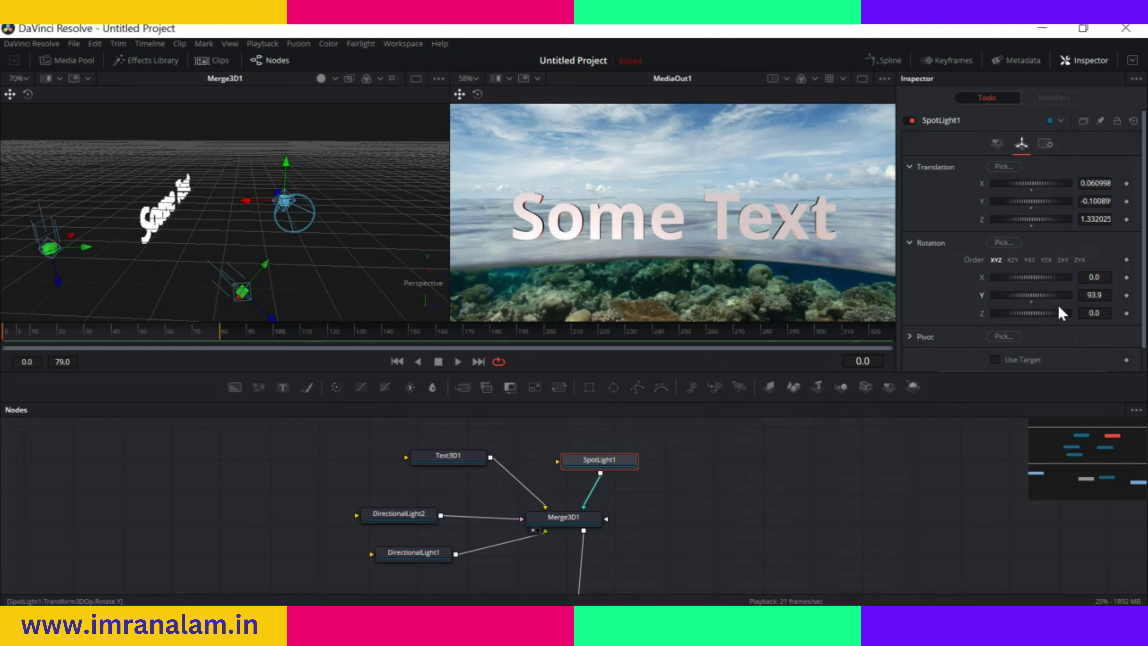
click(1127, 296)
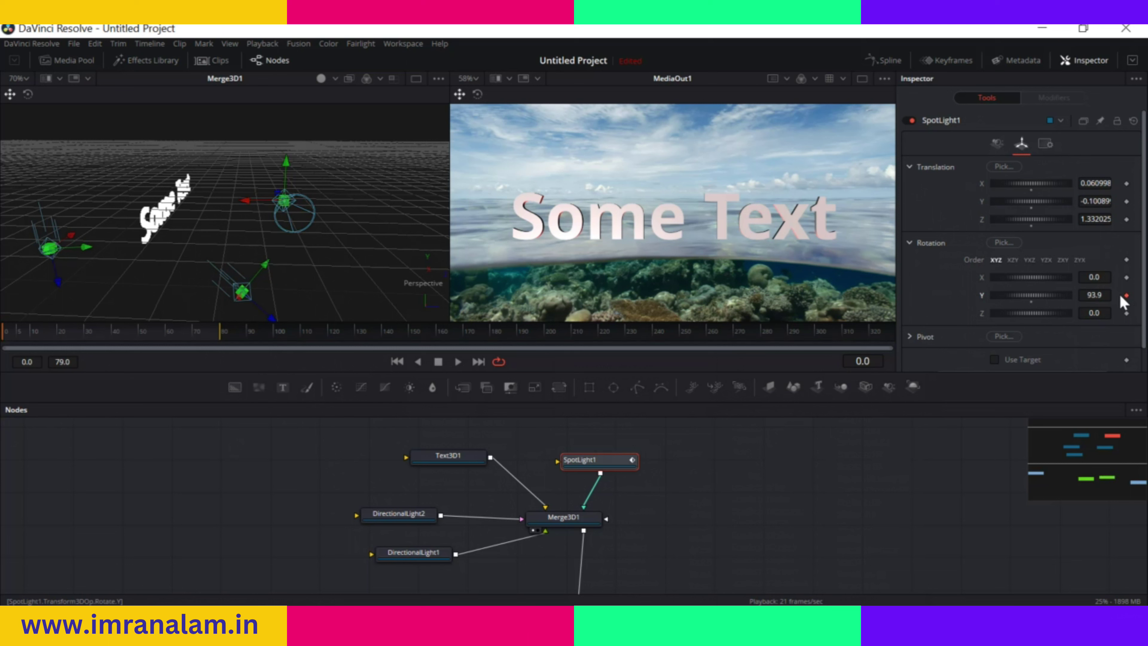
drag(35, 334, 236, 345)
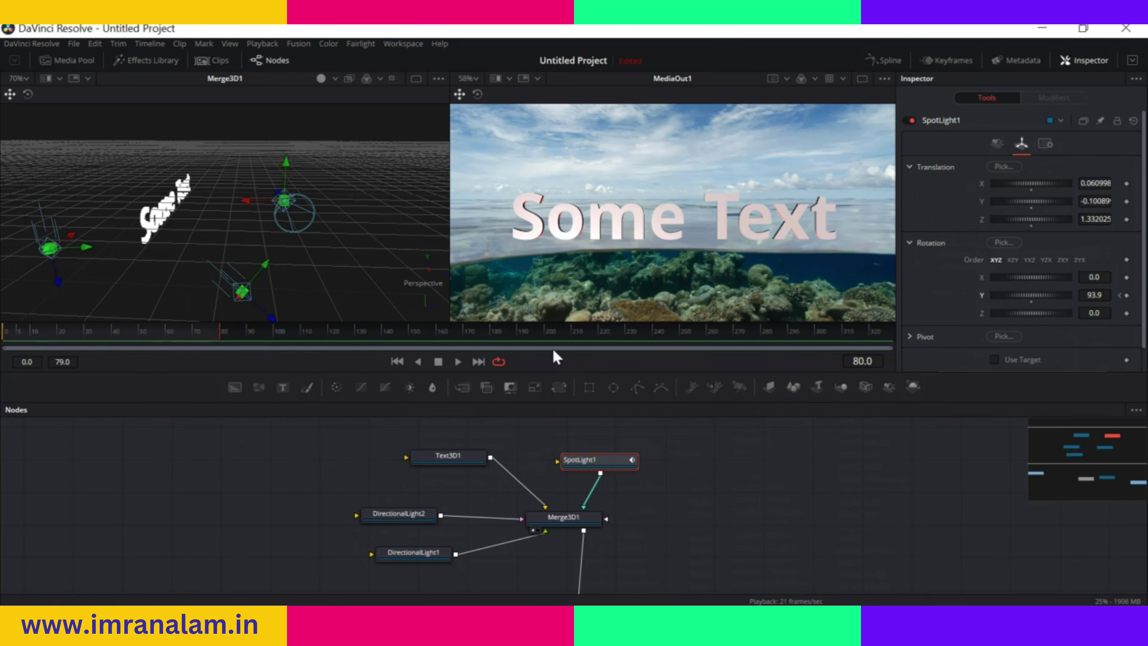
drag(1011, 296, 965, 309)
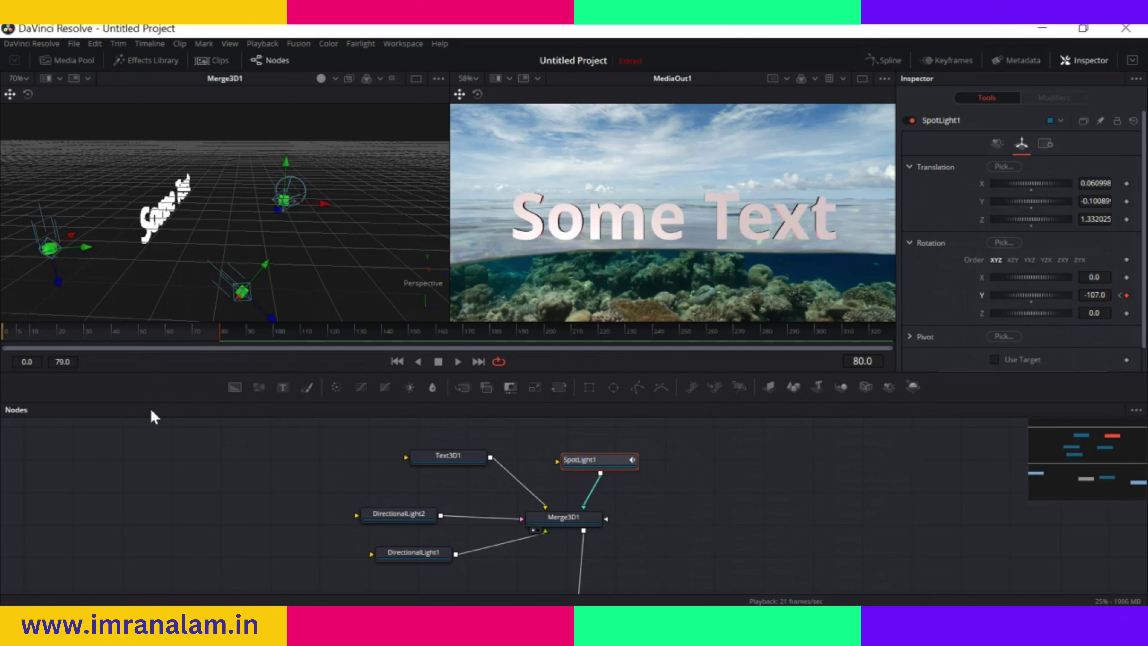
key(space)
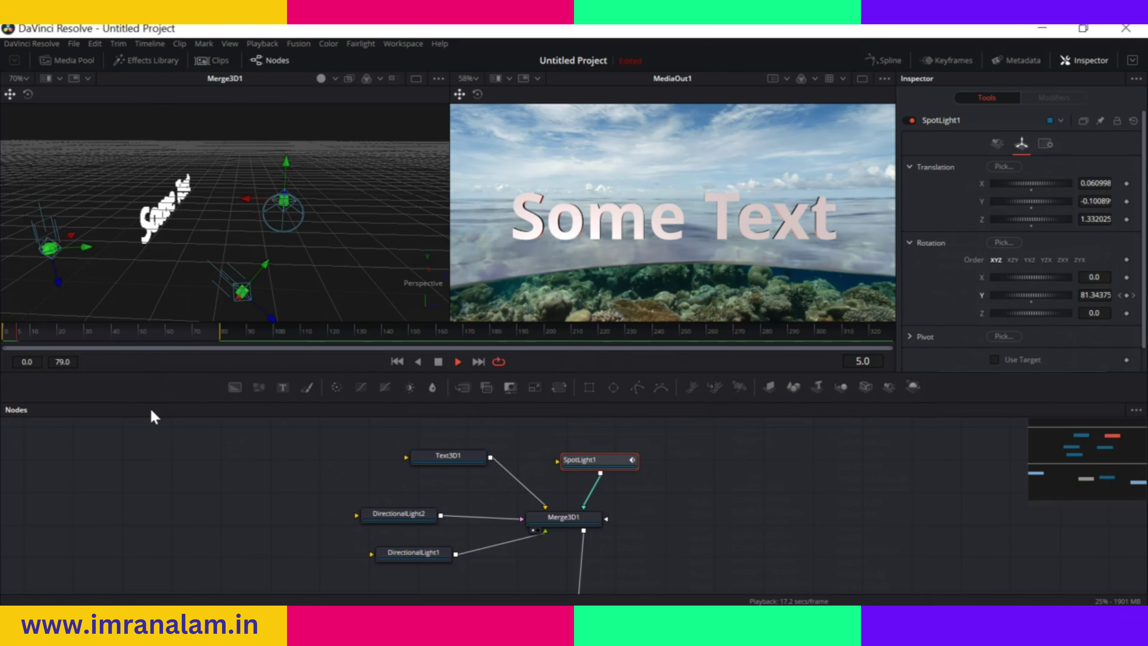